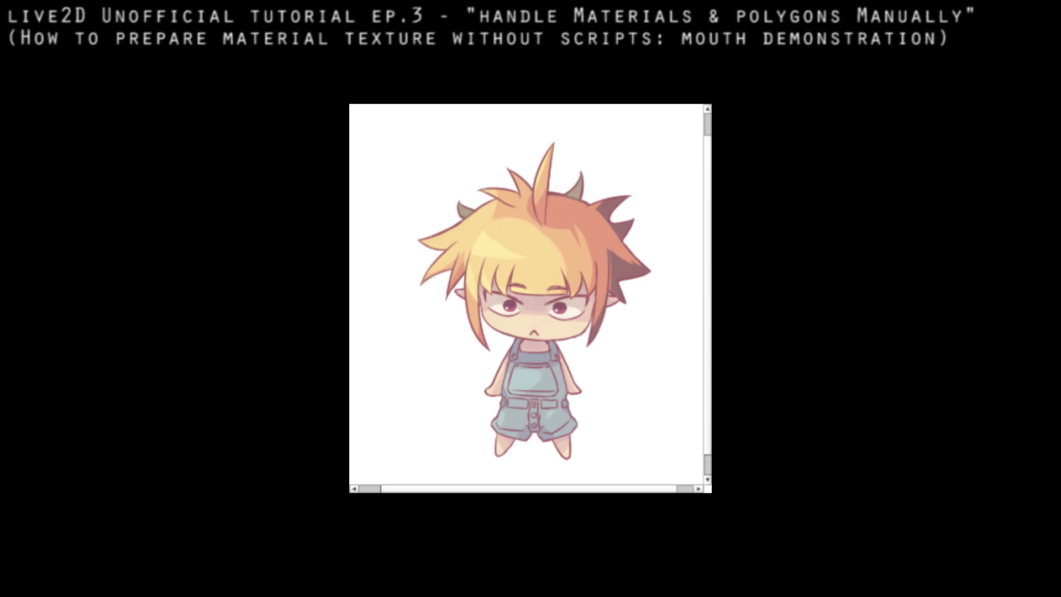
scroll(507, 326, "up", 3)
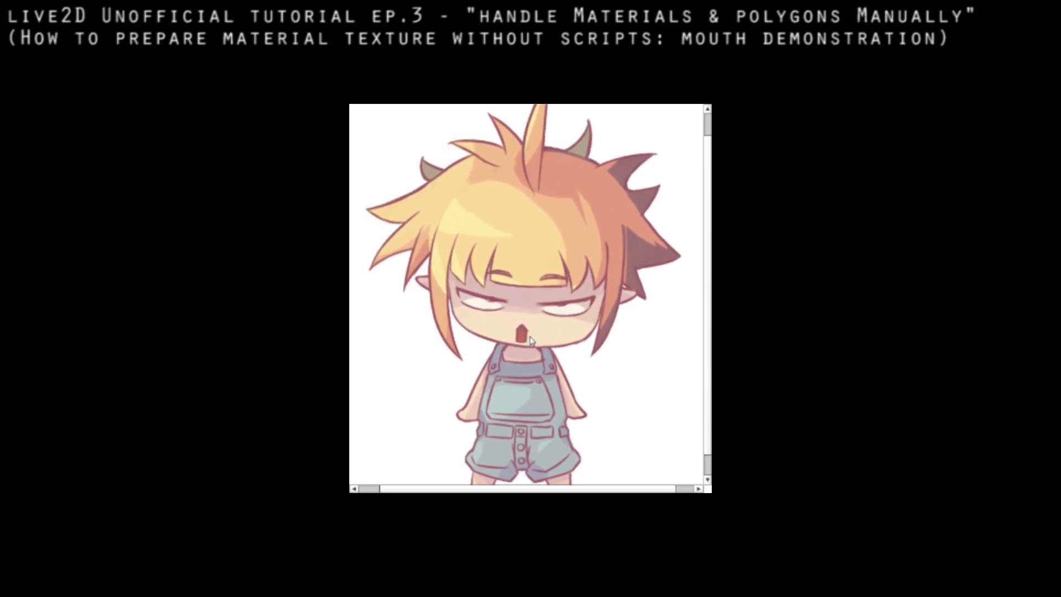
scroll(556, 347, "up", 5)
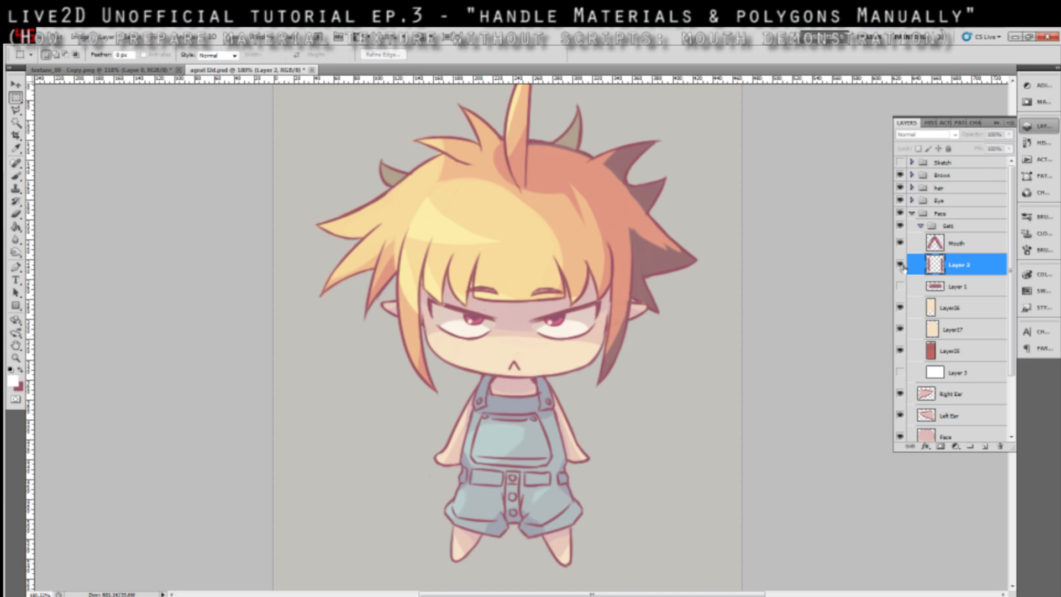
- Hide the mouth part layers from Layer 2 down to Layer25 and select all five together
left_click(901, 331)
left_click(901, 351)
left_click(963, 357, "shift")
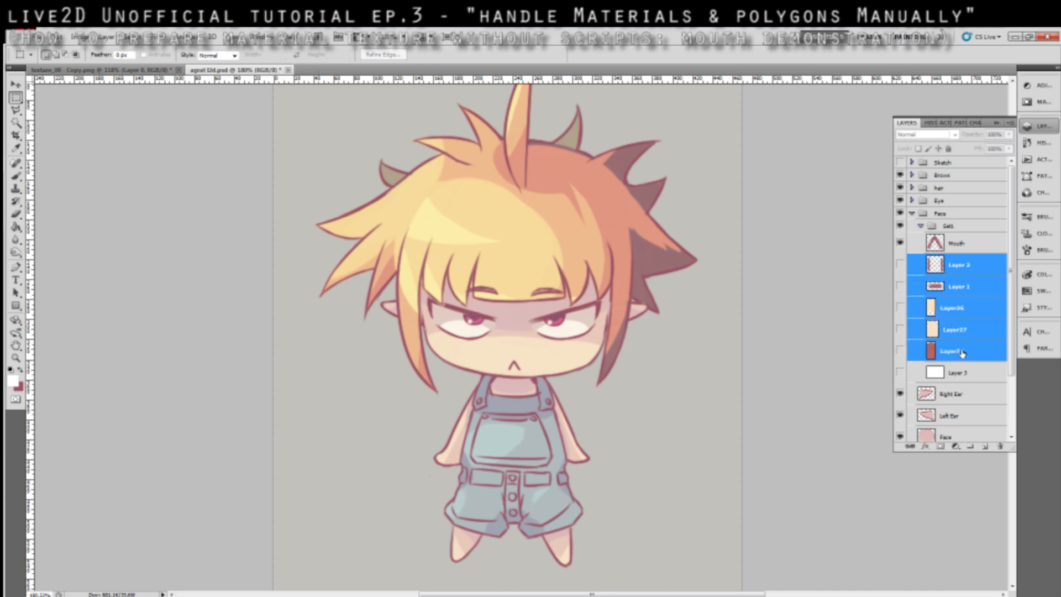
- Show Layer 2, Layer 1, Layer26, Layer27 and Layer25 one by one, and hide all five again
left_click(901, 266)
left_click(901, 286)
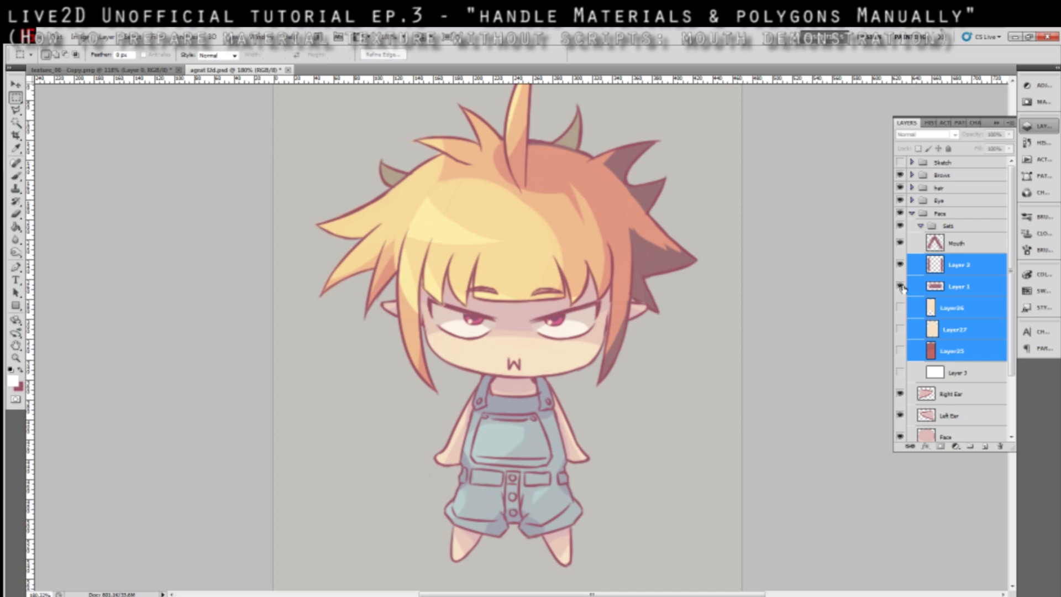
left_click(900, 308)
left_click(901, 329)
left_click(901, 351)
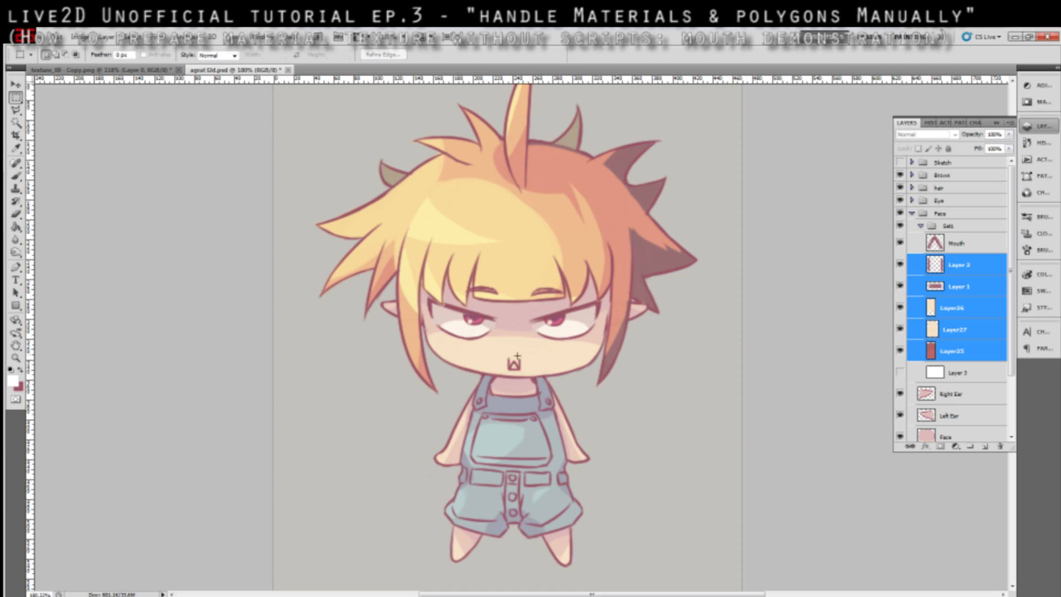
left_click_drag(901, 351, 900, 264)
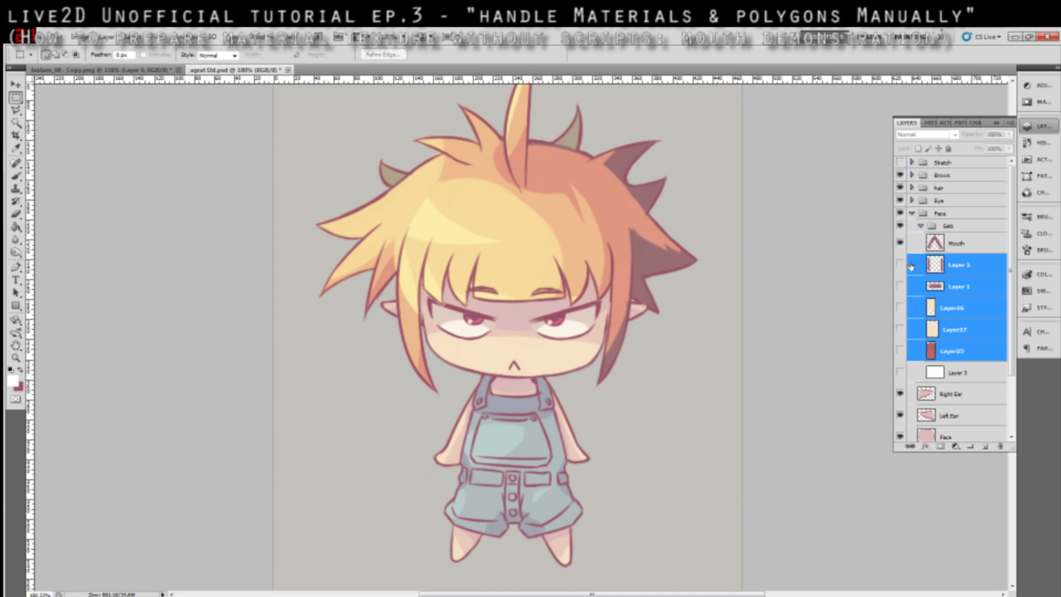
left_click(956, 266)
left_click(962, 351)
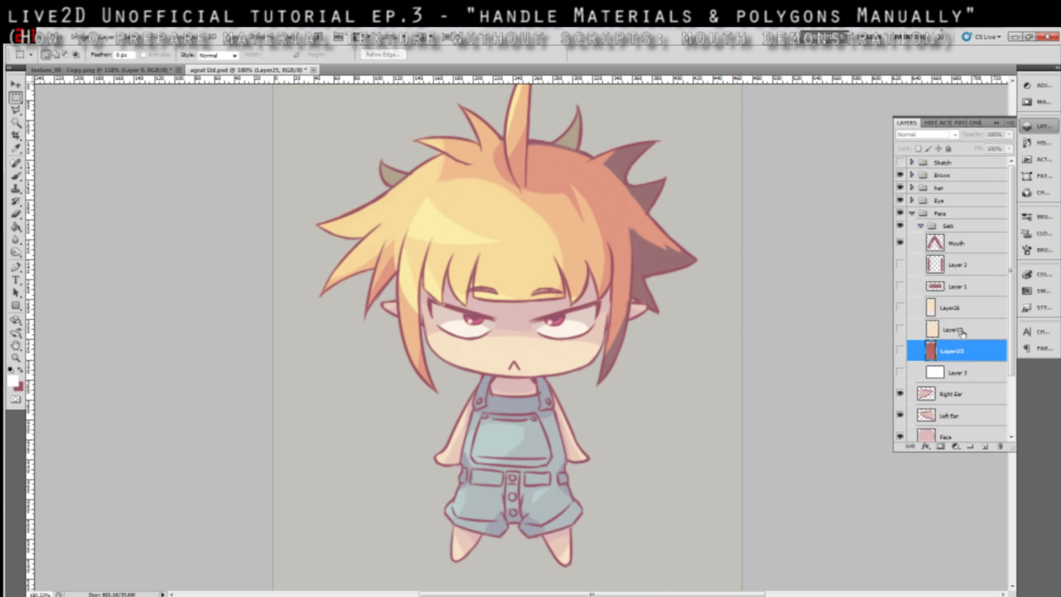
left_click(966, 274, "shift")
left_click(966, 274)
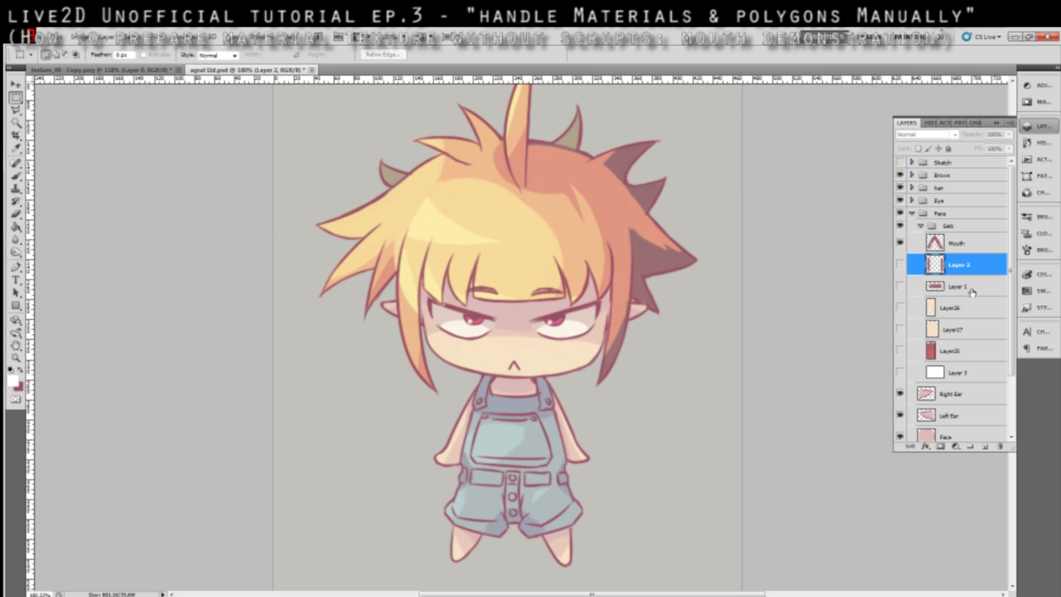
scroll(566, 379, "up", 1)
scroll(558, 373, "down", 1)
- Show the white Layer 3 as a backdrop and make it active, and show the red mouth fill on Layer25 above it
left_click(901, 374)
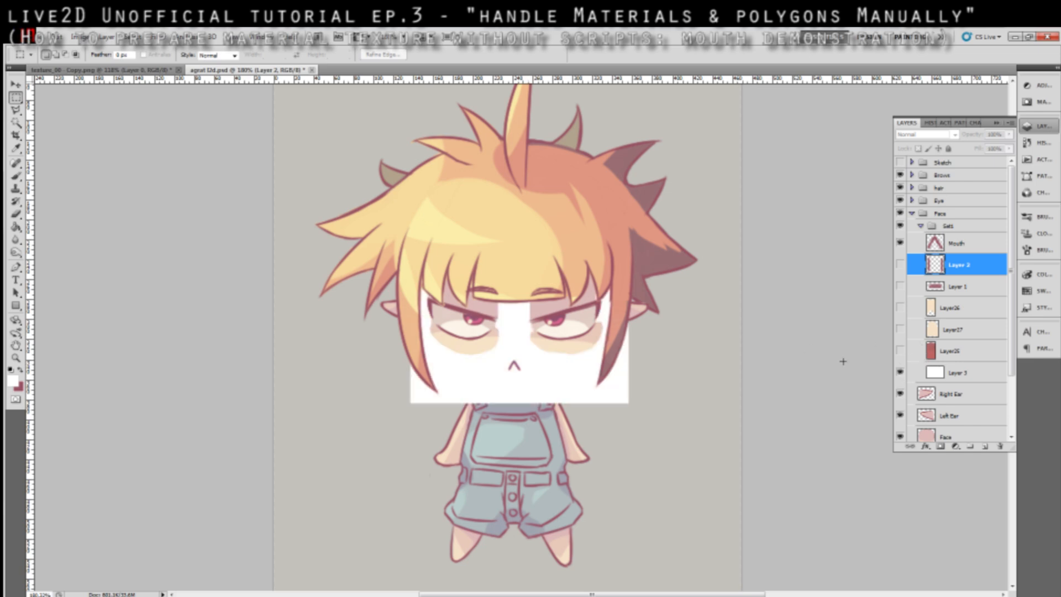
left_click(955, 375)
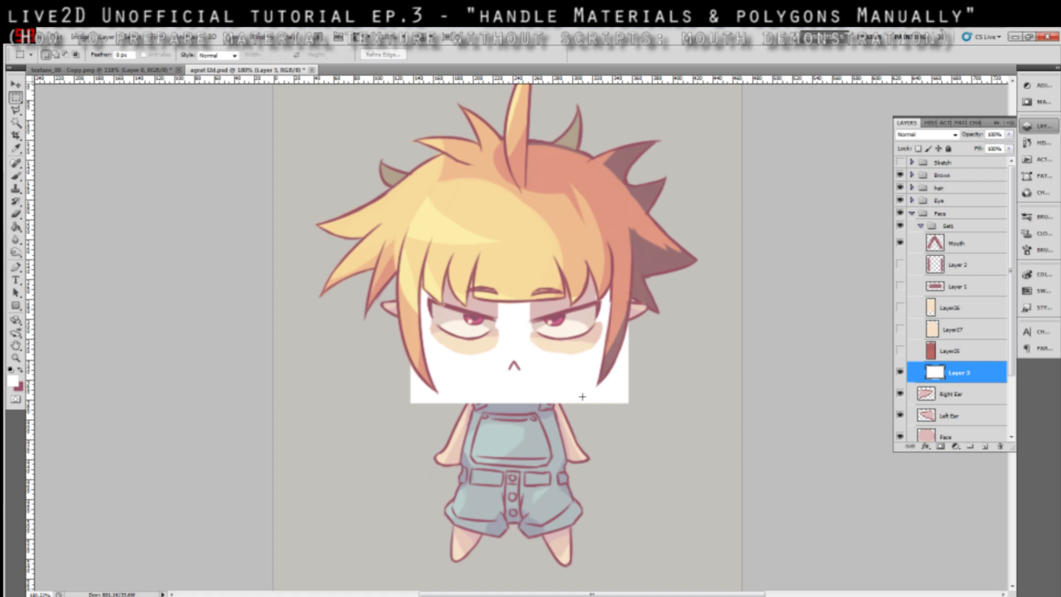
left_click(899, 351)
left_click(900, 352)
left_click(900, 351)
left_click(900, 351)
scroll(520, 421, "up", 2)
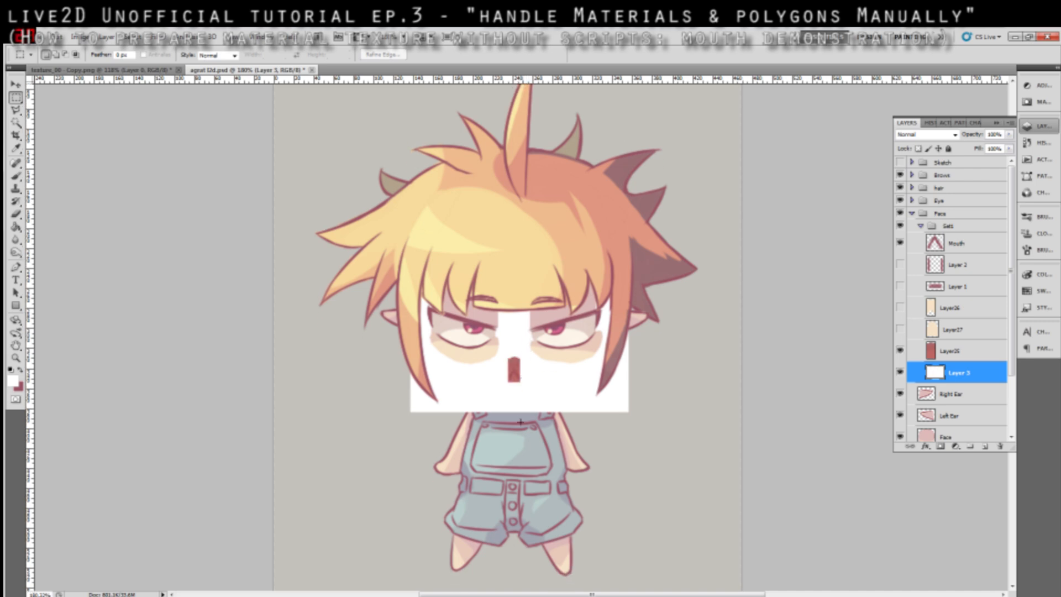
scroll(522, 385, "up", 5)
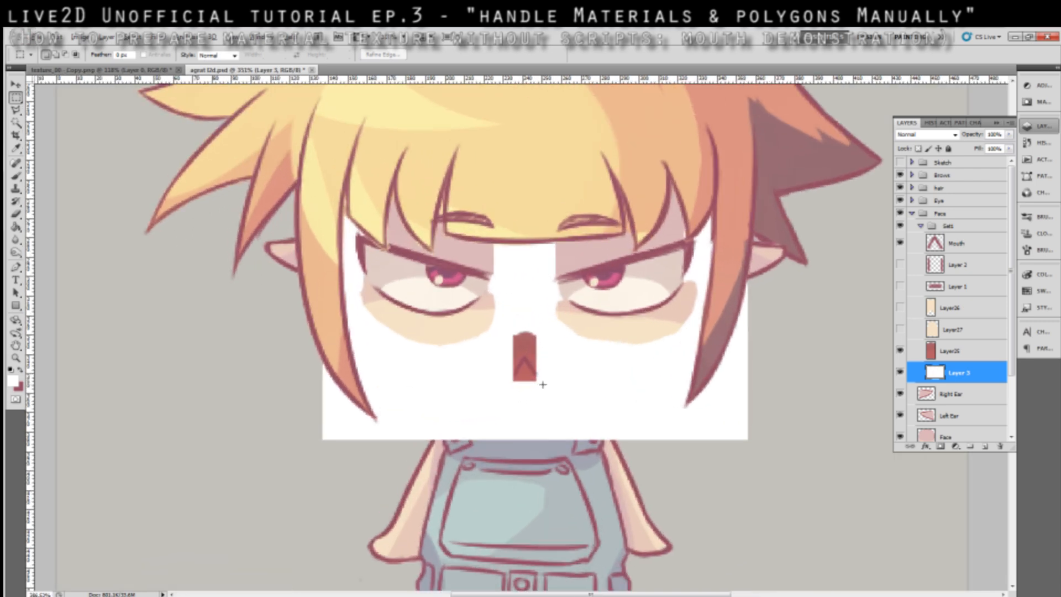
scroll(543, 384, "up", 1)
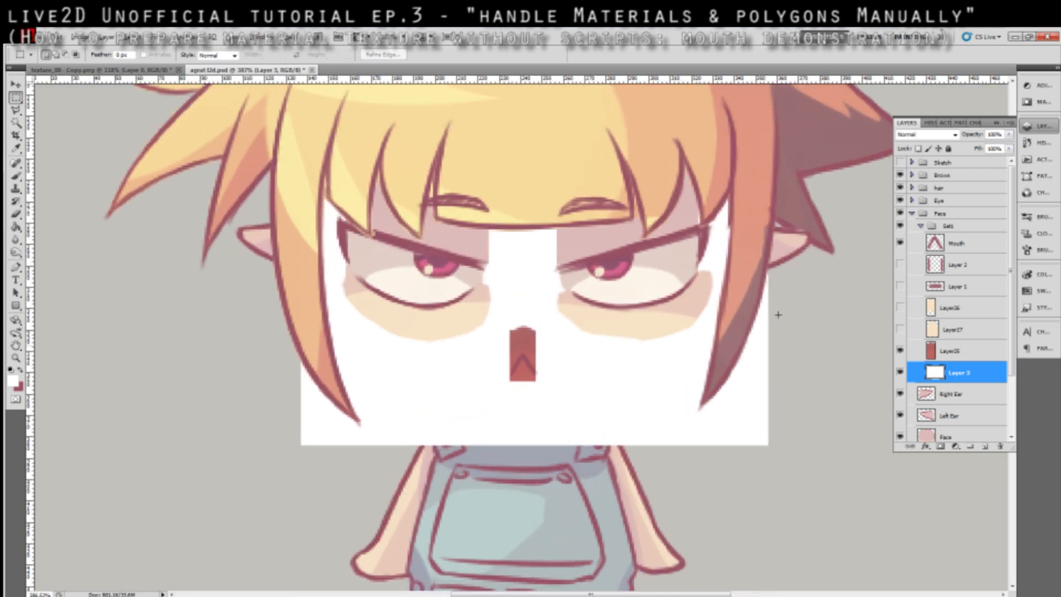
left_click(900, 351)
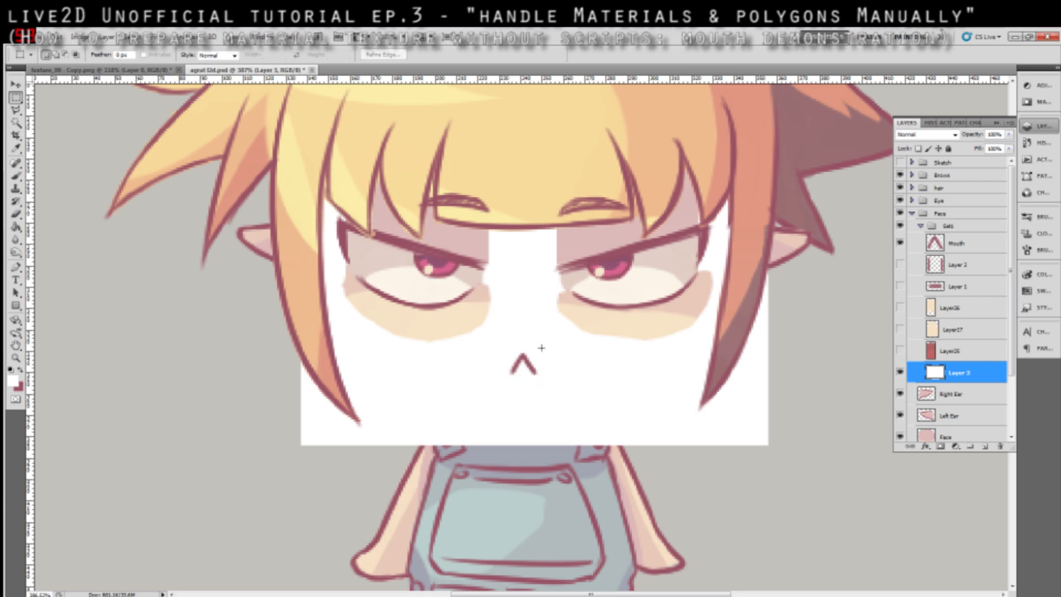
left_click(900, 352)
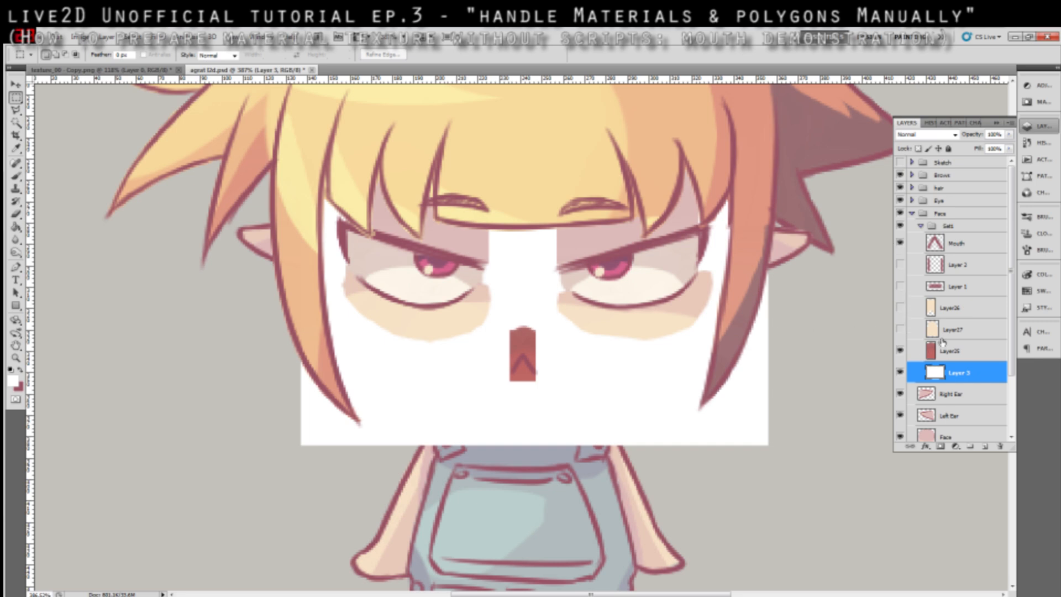
- Duplicate the Mouth layer within the same document and hide the original while keeping the copy visible
left_click(940, 249)
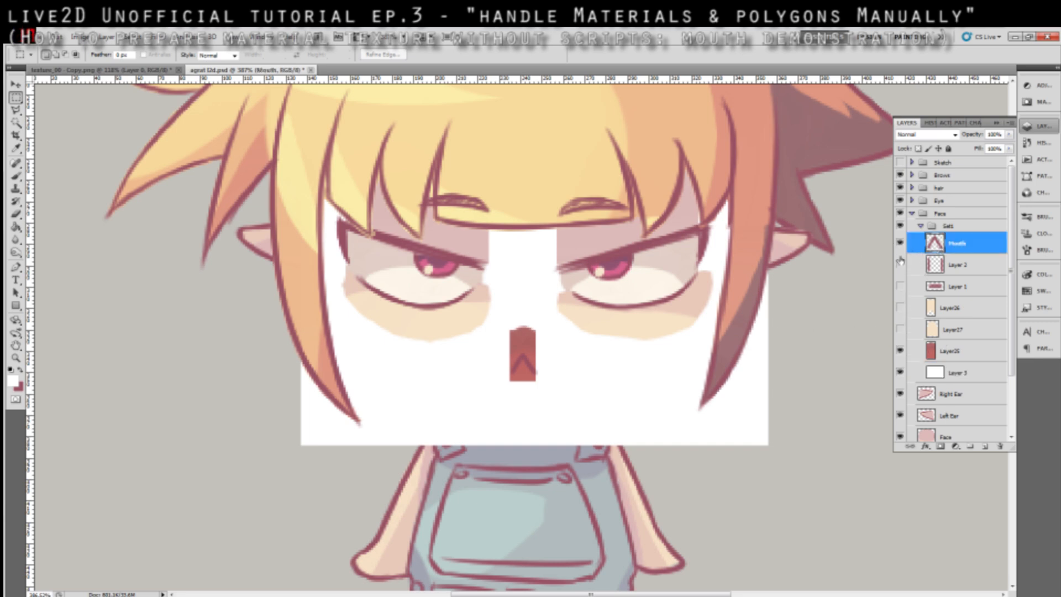
right_click(960, 246)
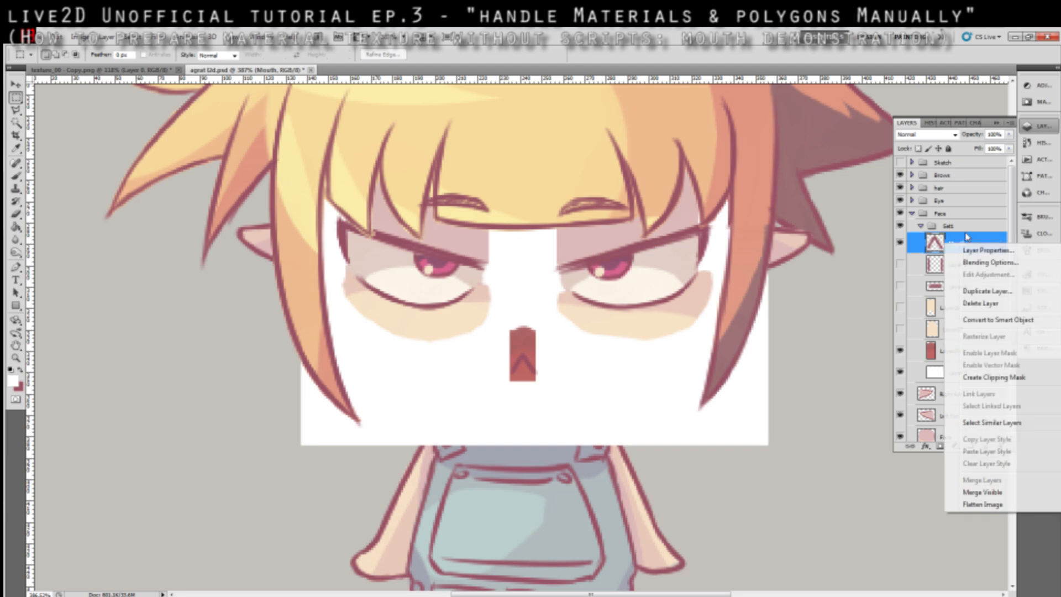
left_click(987, 292)
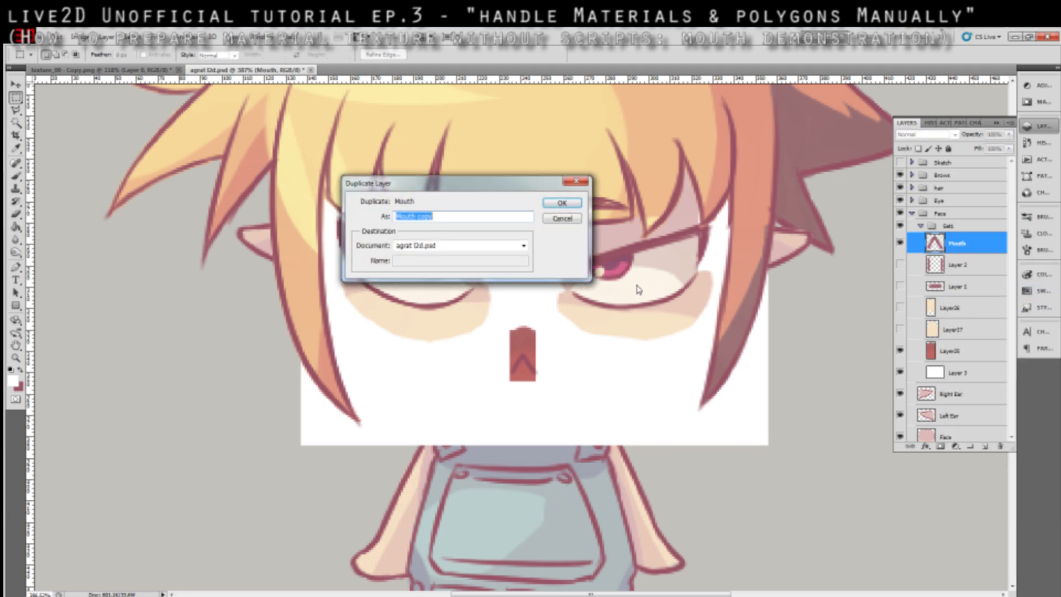
left_click(562, 203)
left_click(900, 243)
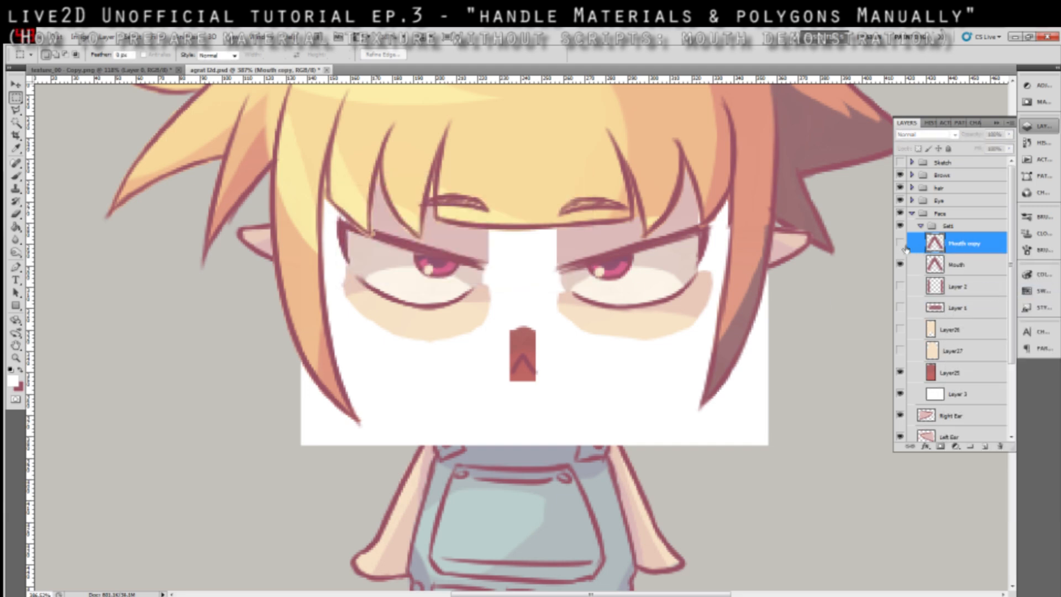
left_click(912, 269)
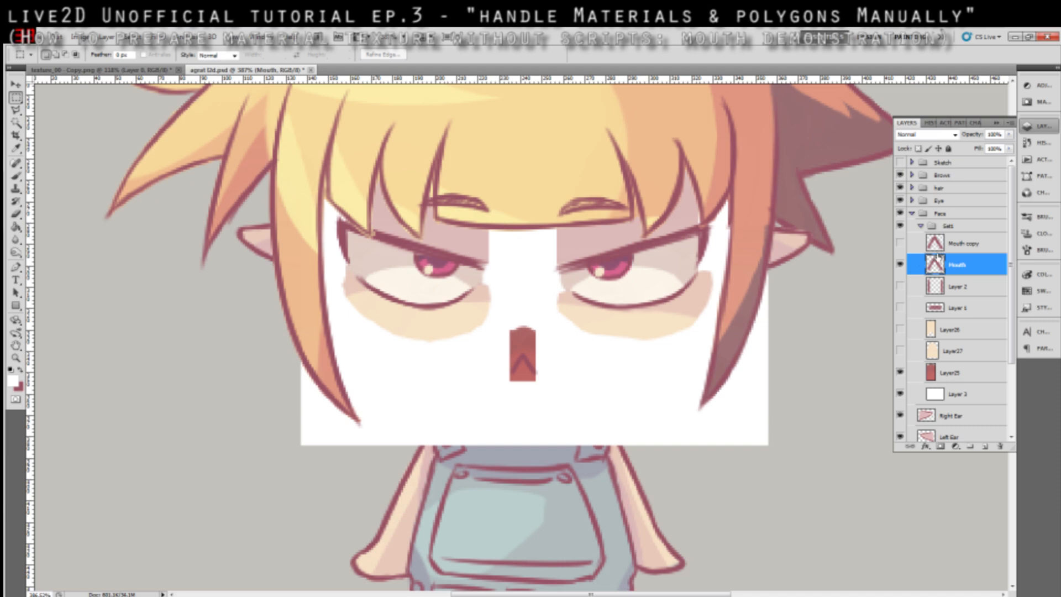
left_click(900, 265)
left_click(900, 243)
- Move the copied mouth line up to the top of the red fill and hide the white Layer 3
left_click(961, 244)
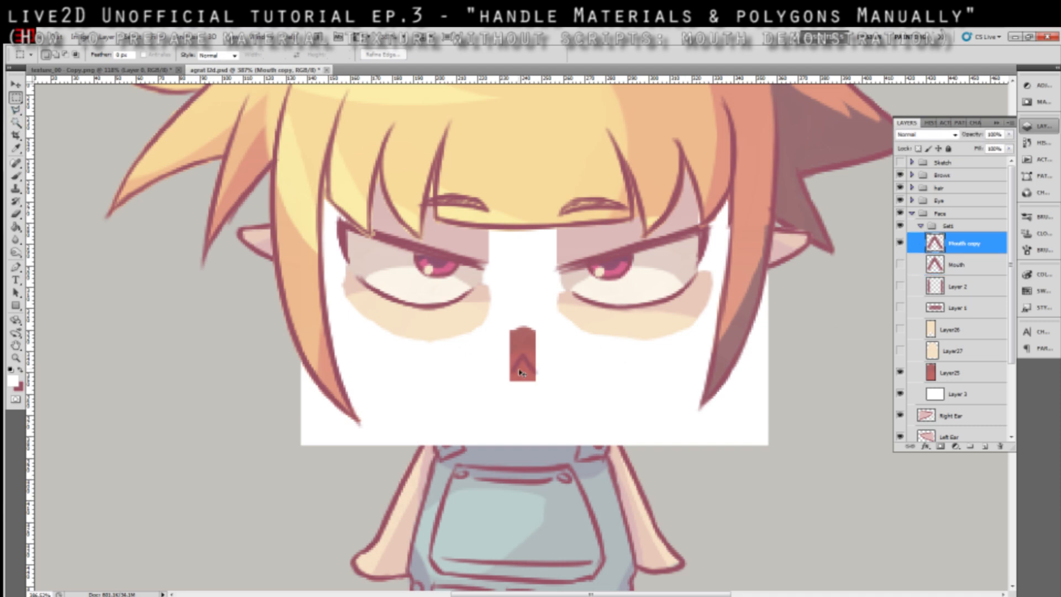
left_click_drag(523, 364, 525, 340)
left_click(901, 394)
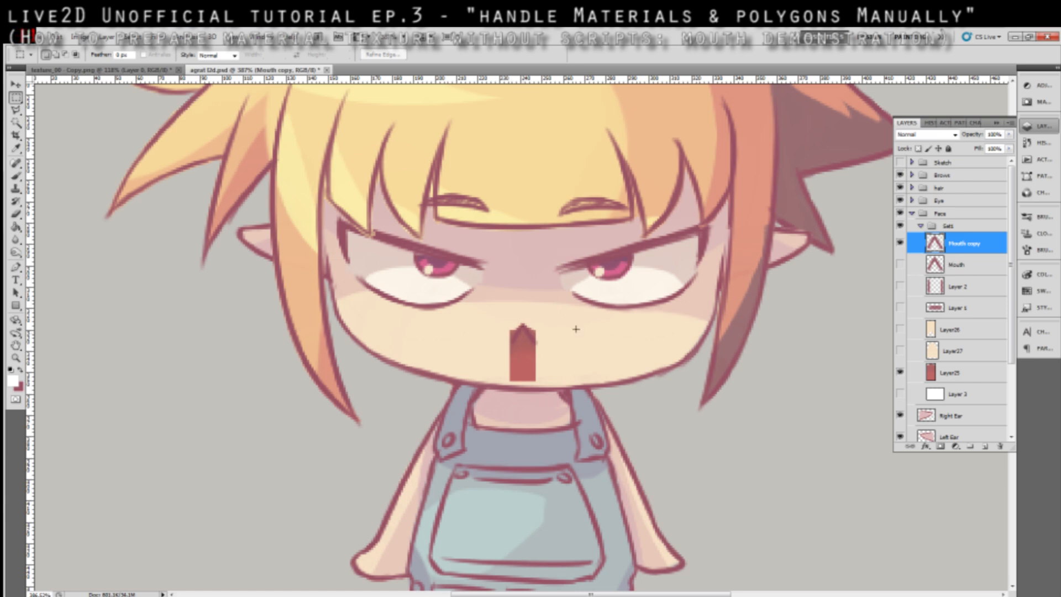
- Show the original Mouth layer, the bottom line on Layer 1 and the side lines on Layer 2
left_click(901, 308)
left_click(901, 265)
left_click(929, 309)
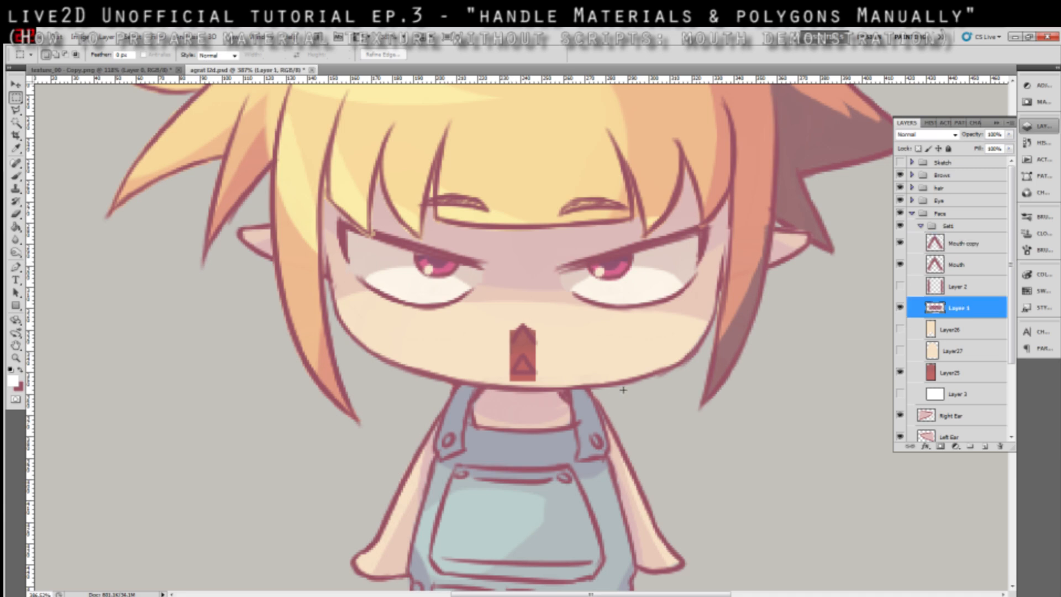
left_click_drag(544, 379, 546, 382)
key("ctrl+z")
left_click(900, 286)
left_click(939, 287)
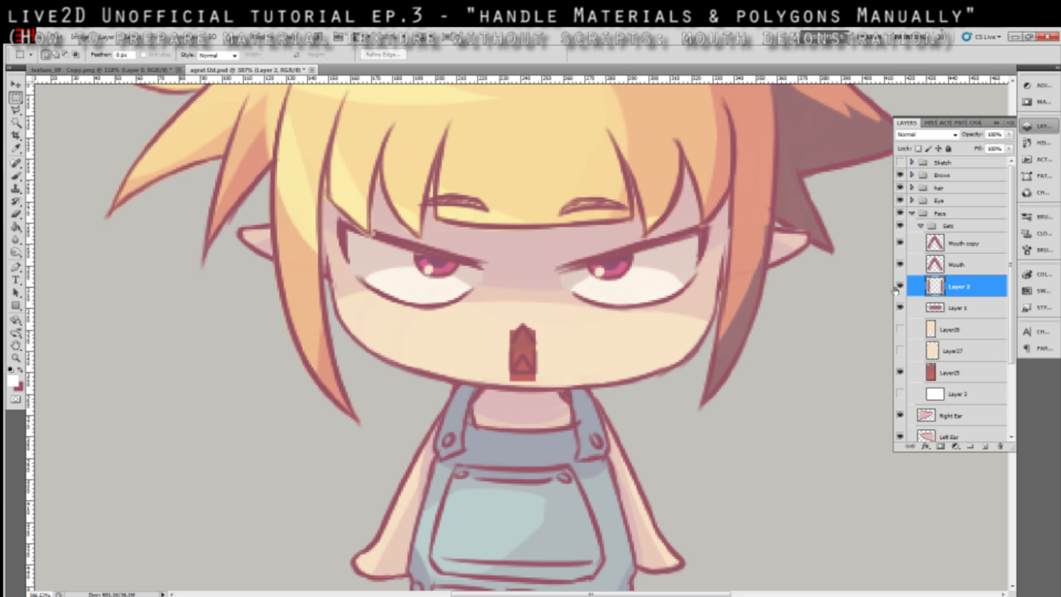
- Hide the original Mouth layer, keeping Mouth copy as the upper outline of the open mouth
left_click(907, 266)
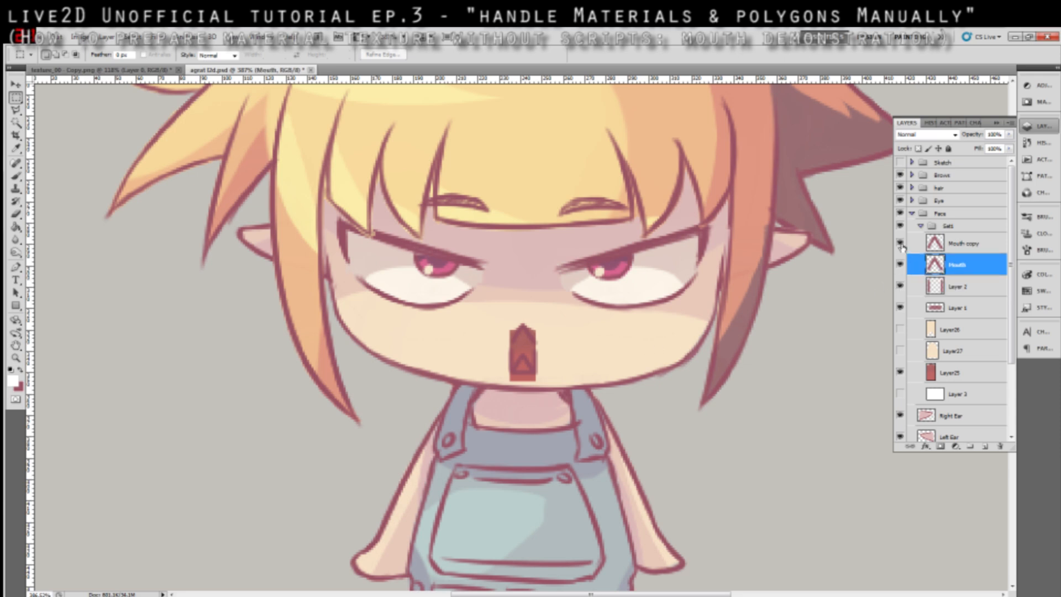
left_click(901, 245)
left_click(901, 244)
left_click(900, 264)
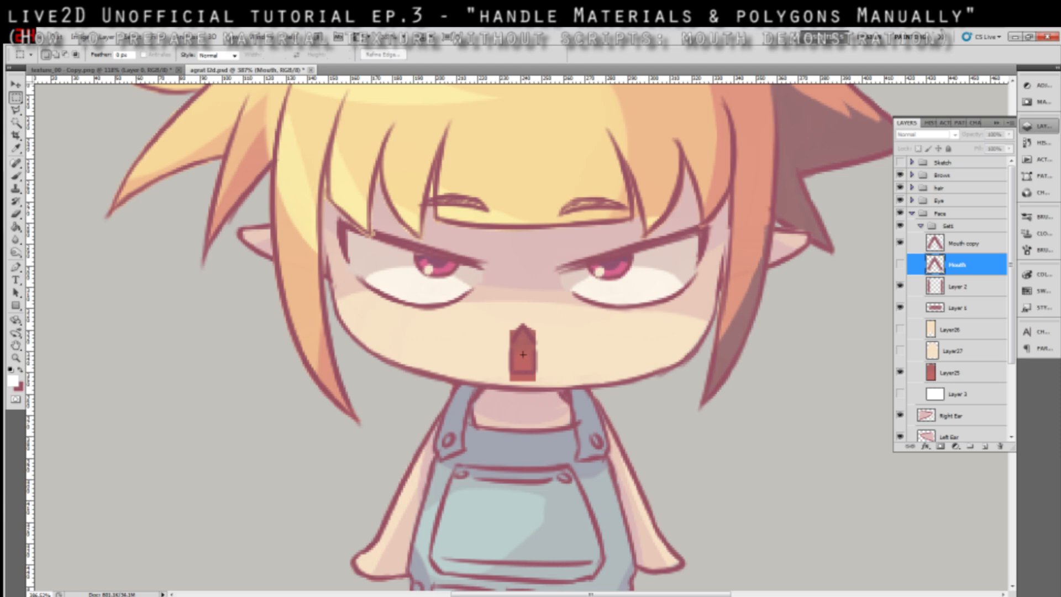
- Switch Layer 2 off and on to examine the mouth's side outlines, and mark out the bottom line on Layer 1
left_click(983, 289)
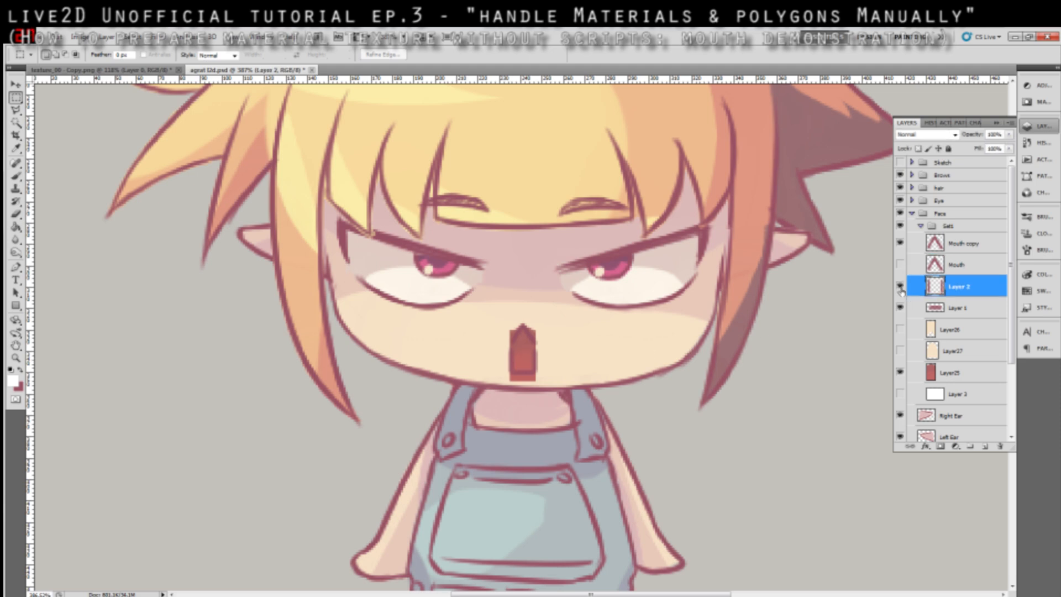
left_click(901, 286)
left_click(901, 287)
left_click(900, 287)
left_click(941, 309)
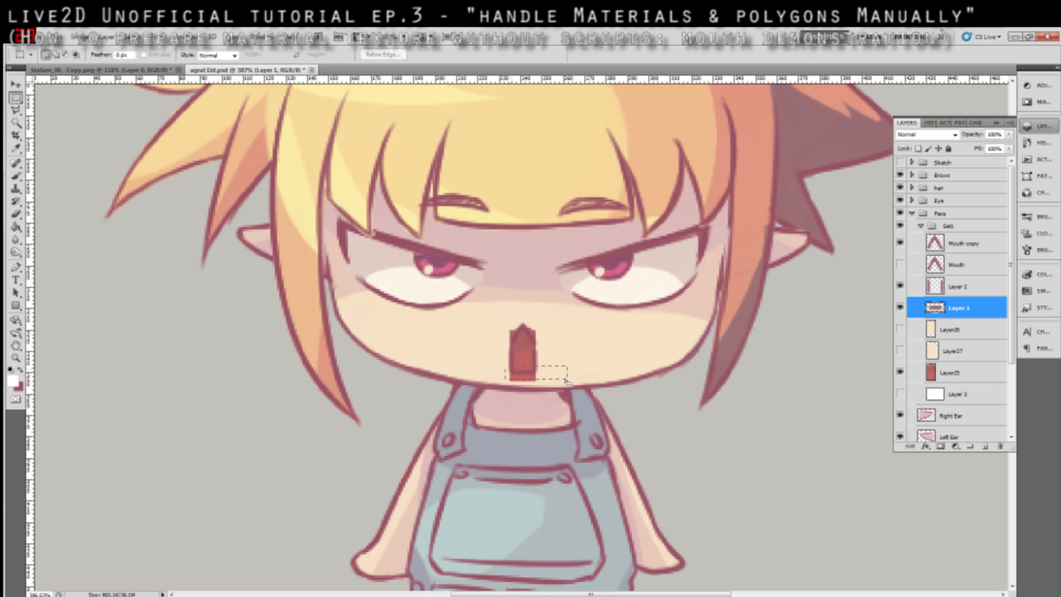
left_click(551, 371)
- Show the skin-coloured cover layers Layer26 and Layer27 over the red mouth fill
left_click(900, 330)
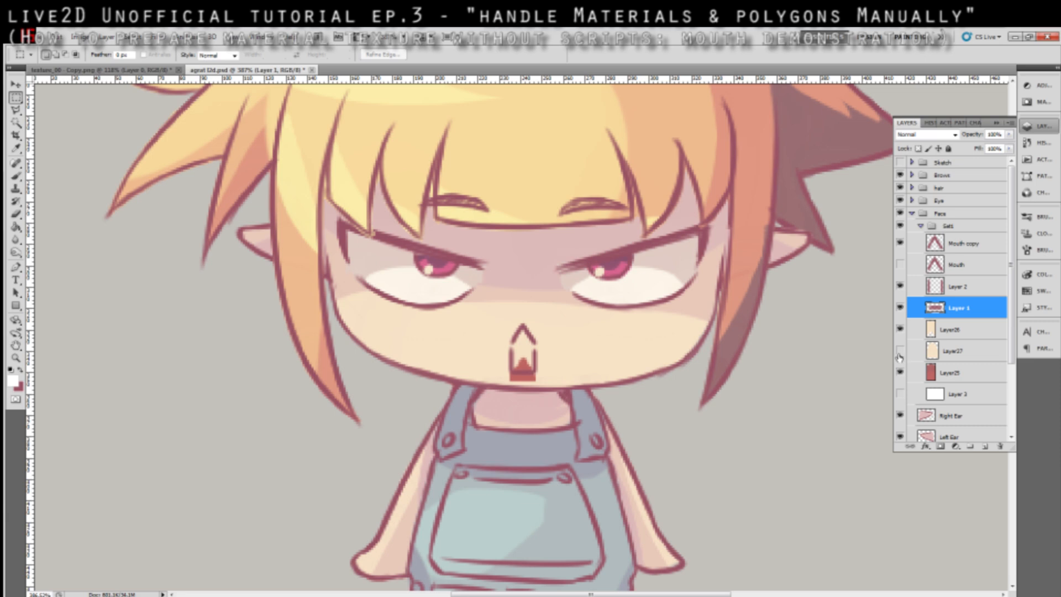
left_click(900, 351)
left_click(900, 329)
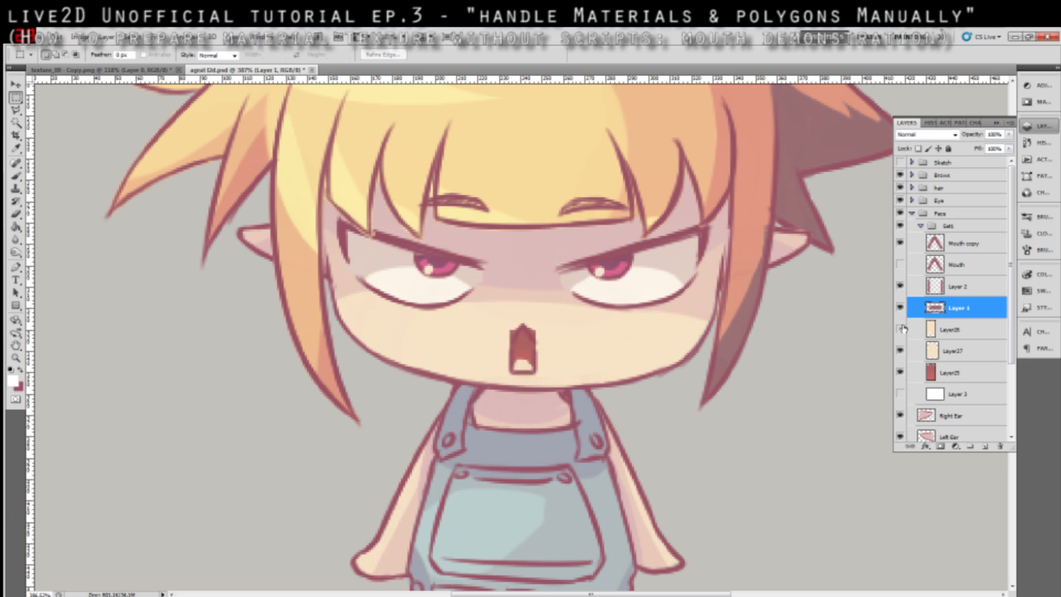
left_click(900, 328)
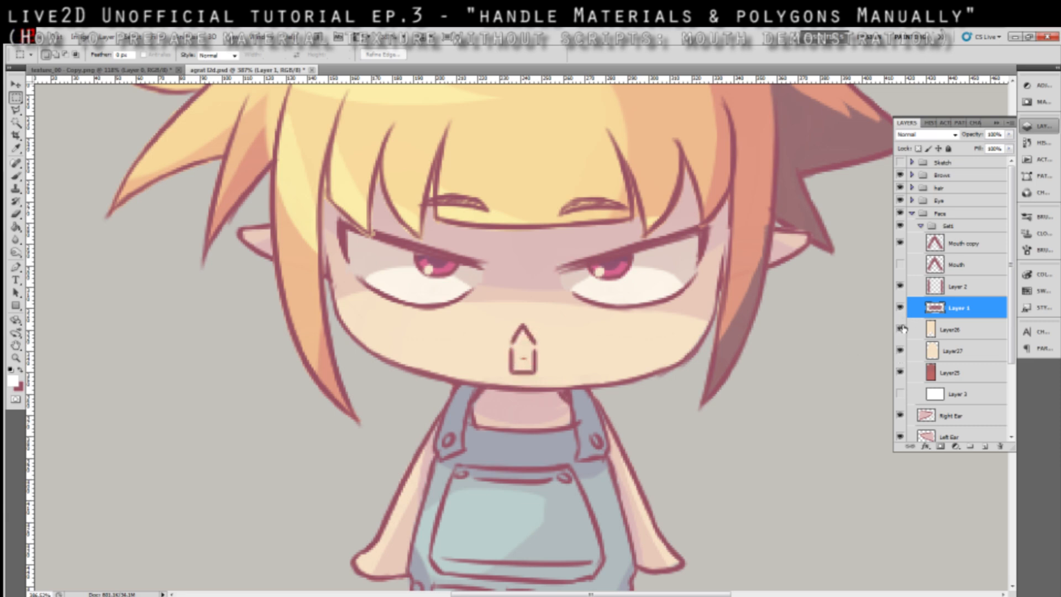
- Hide Mouth copy and Layer 2, show the original Mouth layer, and make Layer27 the active layer
left_click(900, 243)
left_click(900, 265)
left_click(901, 286)
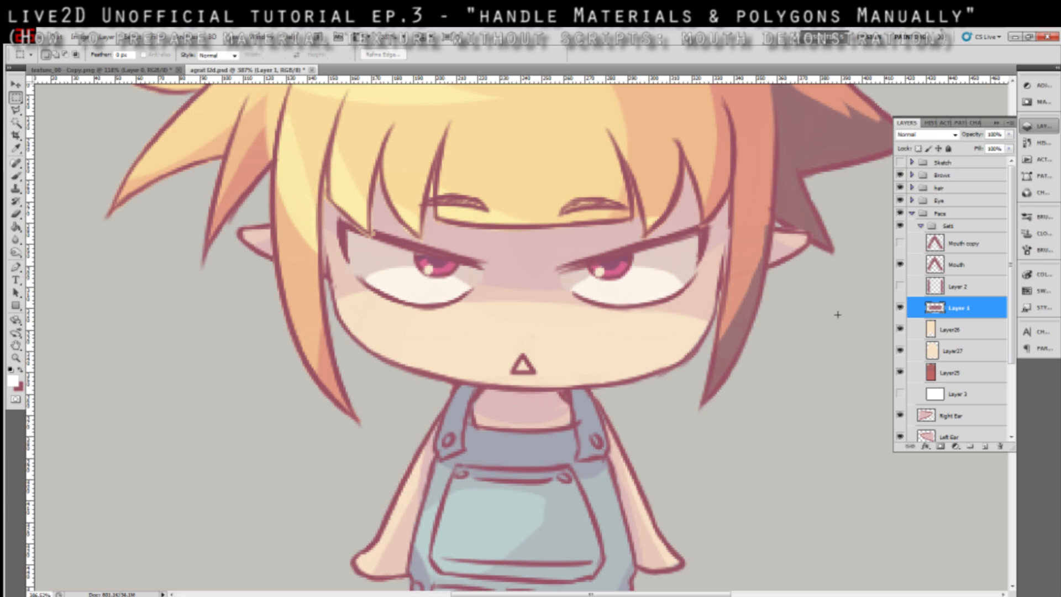
left_click(899, 309)
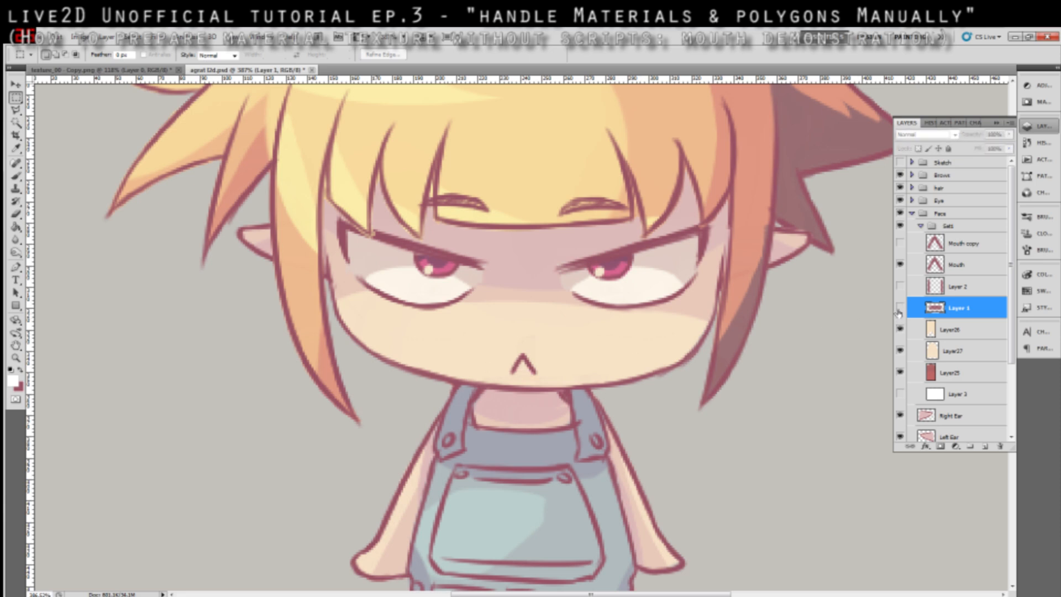
left_click(899, 308)
left_click(921, 327)
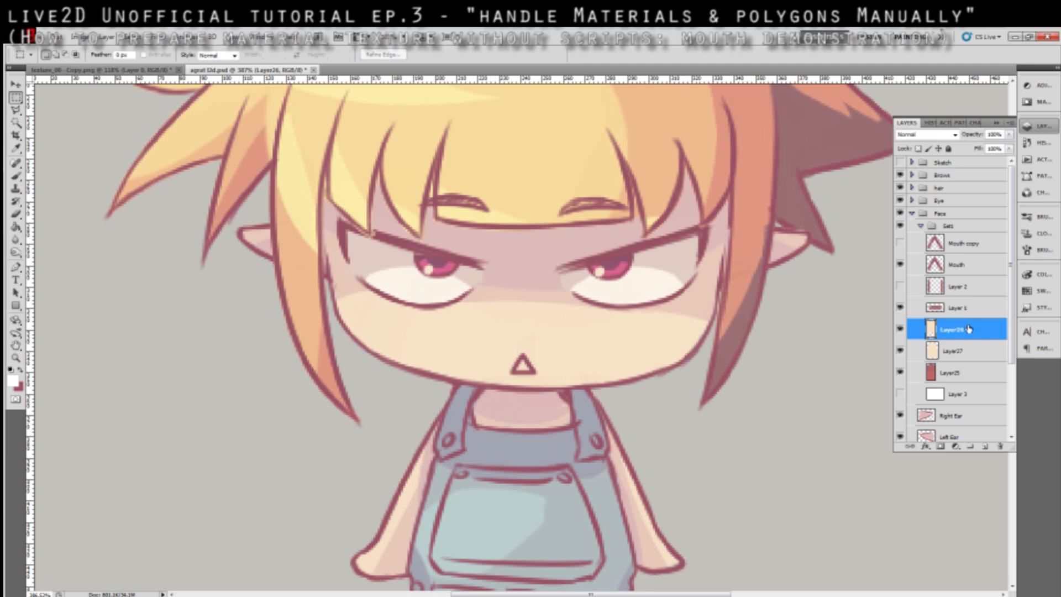
left_click(951, 350)
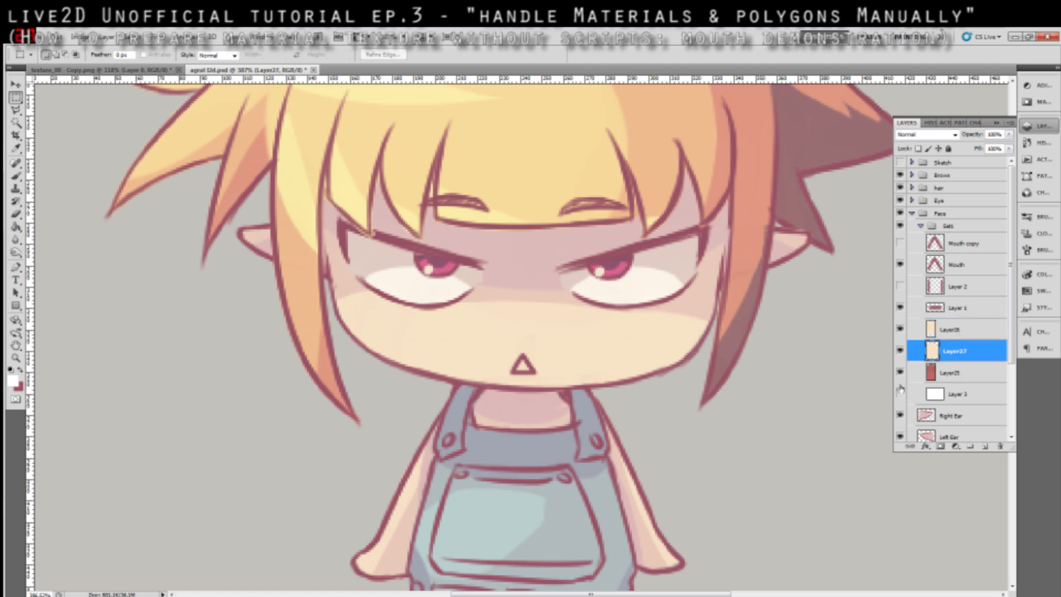
- Show the white Layer 3 backing and switch Layer27 and Layer26 off and on to examine how they cover the mouth fill
left_click(900, 393)
left_click(899, 350)
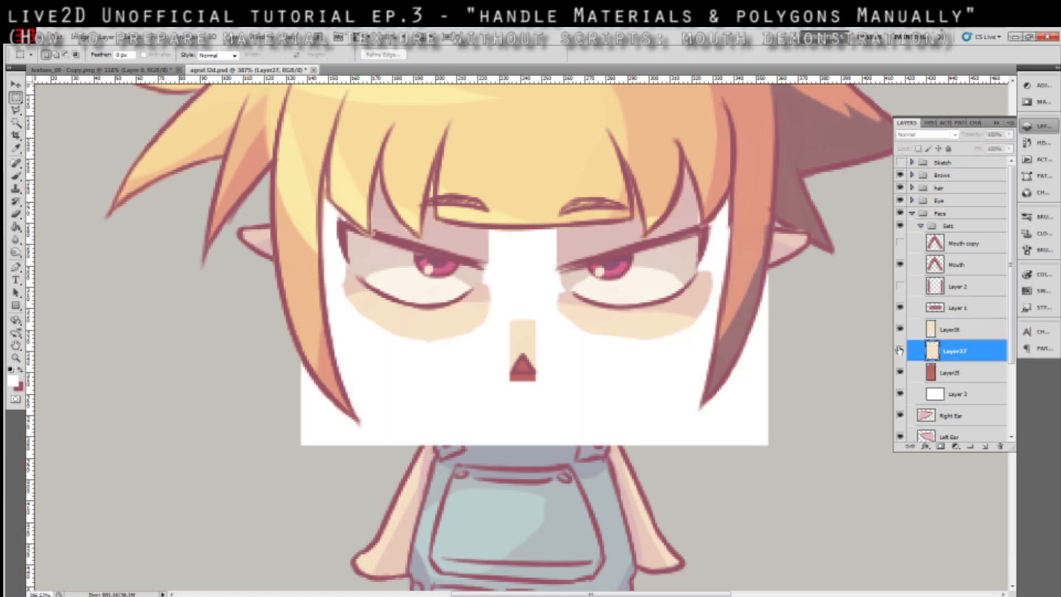
left_click(900, 330)
left_click(900, 329)
left_click(900, 350)
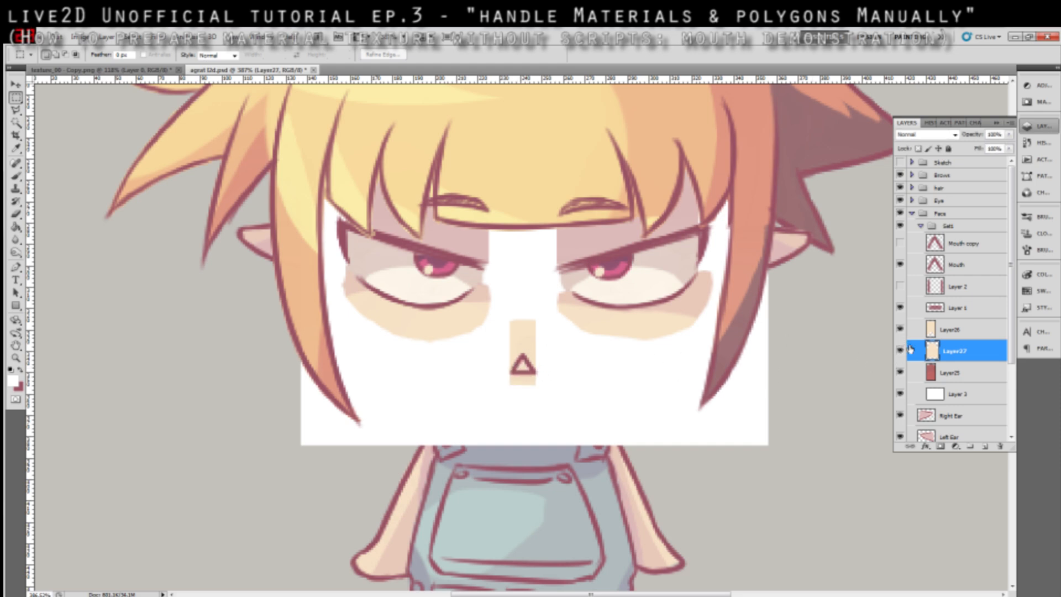
- Hide Layer 1 and Layer 3, and switch Layer27 and the red Layer25 off and on to examine the closed mouth
left_click(900, 307)
left_click(899, 393)
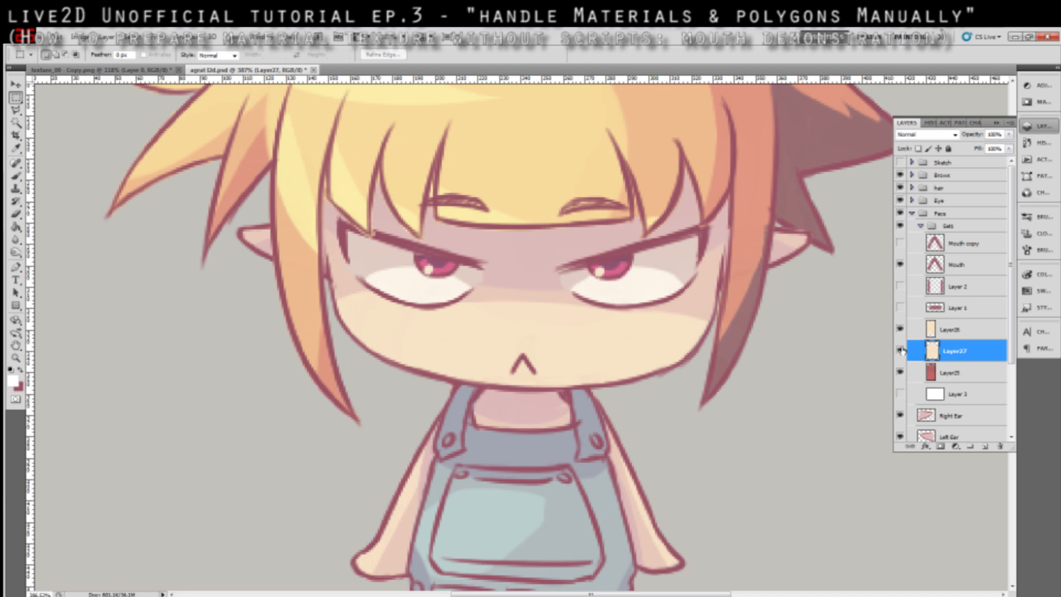
left_click(900, 350)
left_click(900, 373)
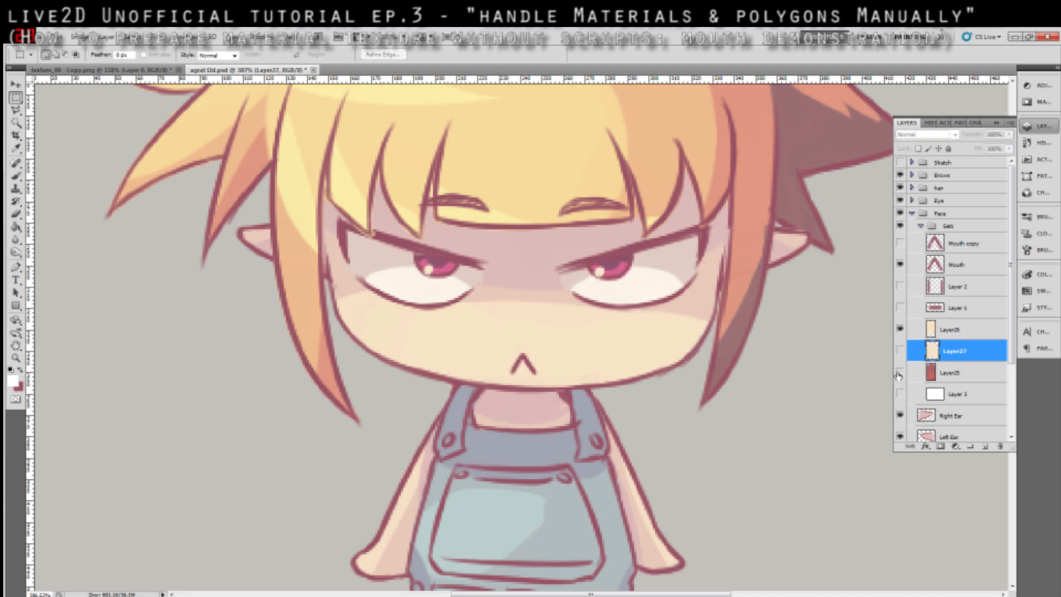
left_click(900, 372)
left_click(900, 372)
left_click(900, 373)
left_click(899, 350)
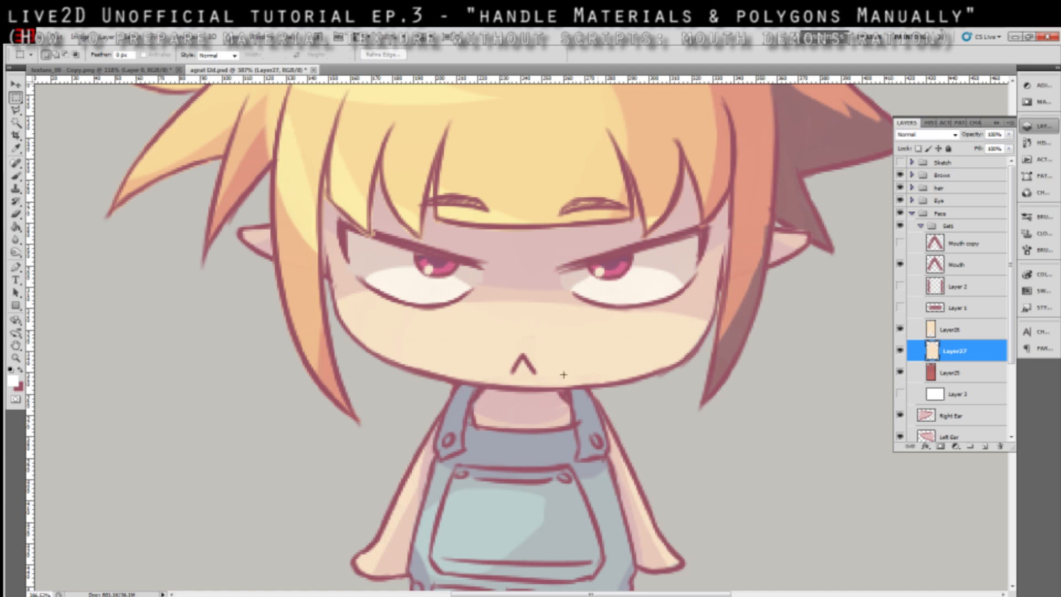
- Show Layer 3 and Layer 1, and try deleting the part of Layer27 that lies above the mouth's bottom line
left_click(900, 394)
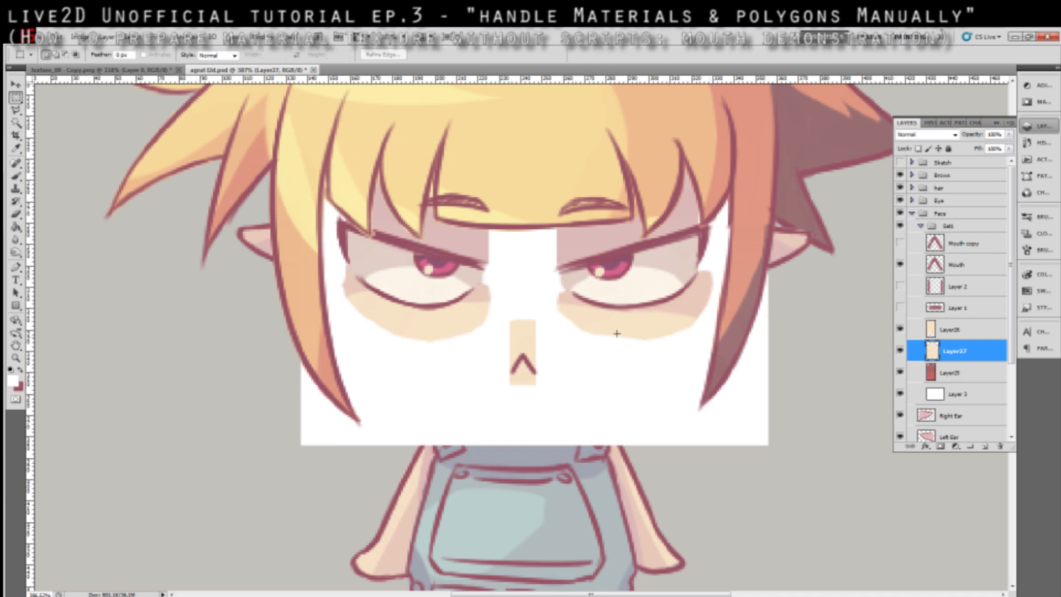
left_click(899, 308)
left_click_drag(547, 363, 551, 382)
key("ctrl+z")
mouse_move(498, 335)
left_mouse_down()
mouse_move(585, 360)
mouse_move(585, 373)
left_mouse_up()
key("Delete")
key("ctrl+d")
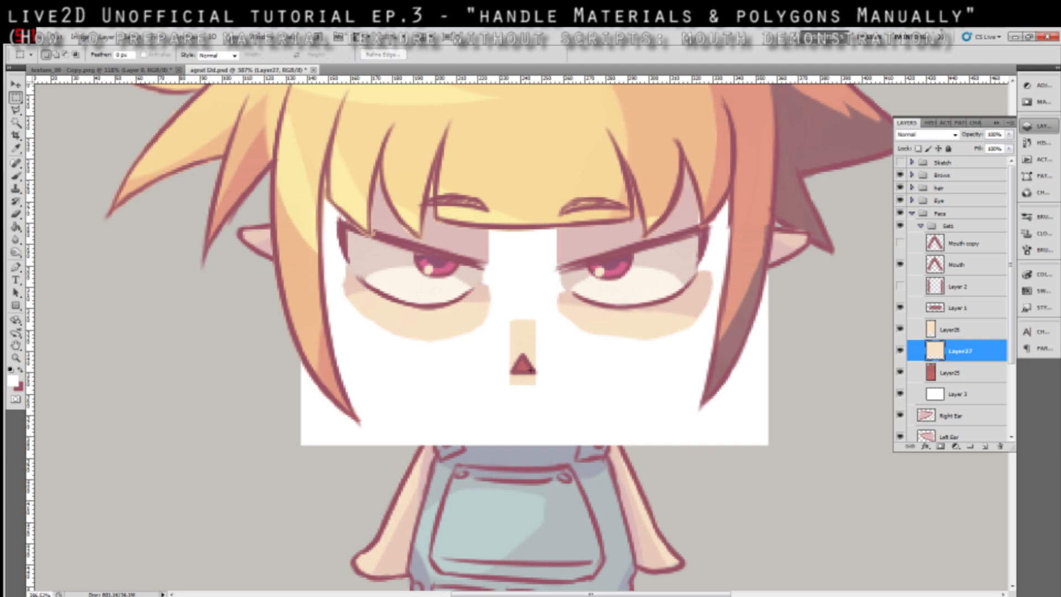
key("ctrl+alt+z")
key("ctrl+alt+z")
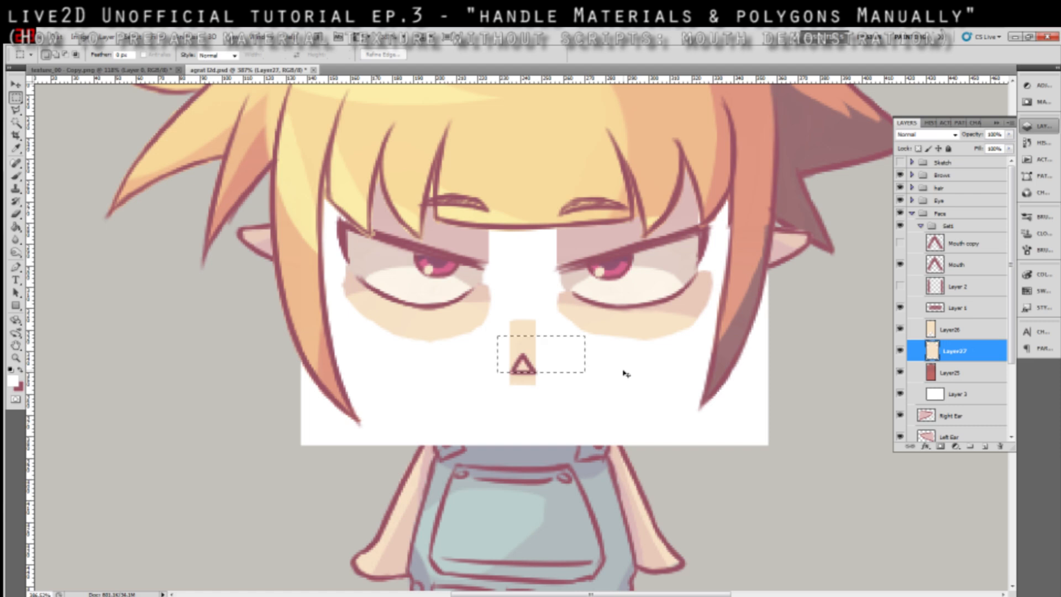
left_click(625, 369)
- Mark out the area of Layer27 around the mouth's bottom line with a rectangular selection
left_click_drag(491, 348, 594, 371)
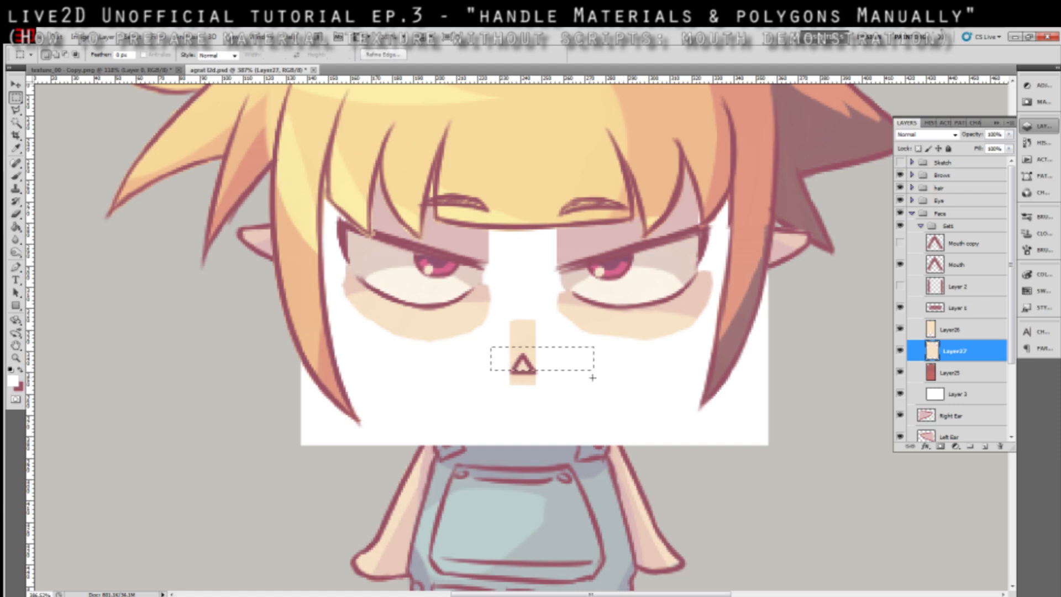
left_click(554, 371)
mouse_move(493, 359)
left_mouse_down()
mouse_move(565, 368)
mouse_move(488, 354)
left_mouse_up()
left_click(588, 371)
left_click_drag(553, 375, 590, 375)
left_click(493, 355)
left_click(595, 372)
left_click(585, 369)
- Switch Layer26 off and on to examine the upper skin cover over the mouth
left_click(900, 331)
left_click(899, 331)
left_click(900, 330)
left_click(900, 331)
- Show Mouth copy and try moving the Layer26 skin cover upward to expose the red fill
left_click(900, 243)
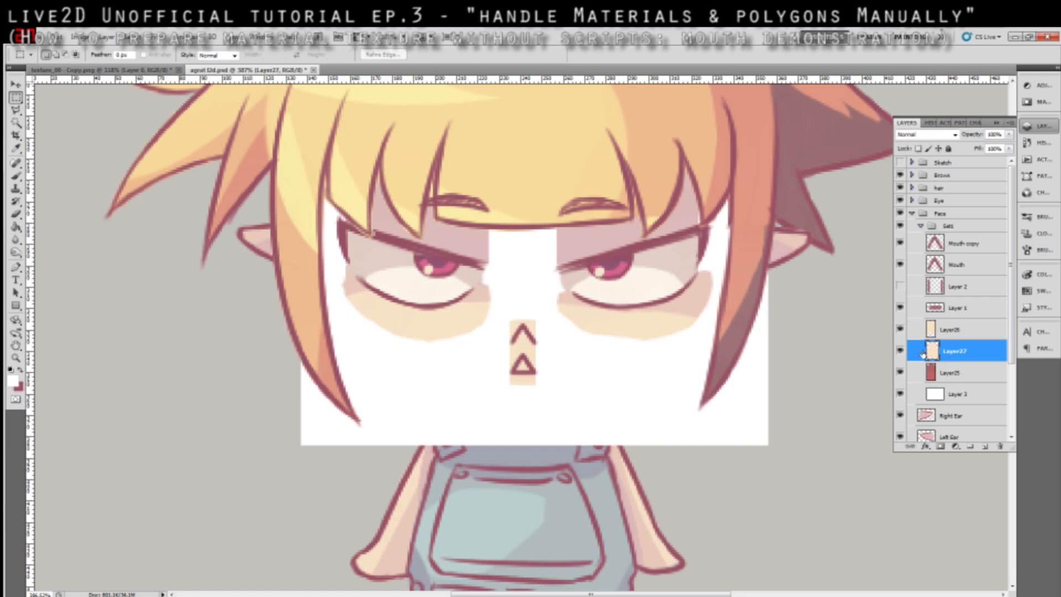
left_click(937, 309)
left_click(949, 330)
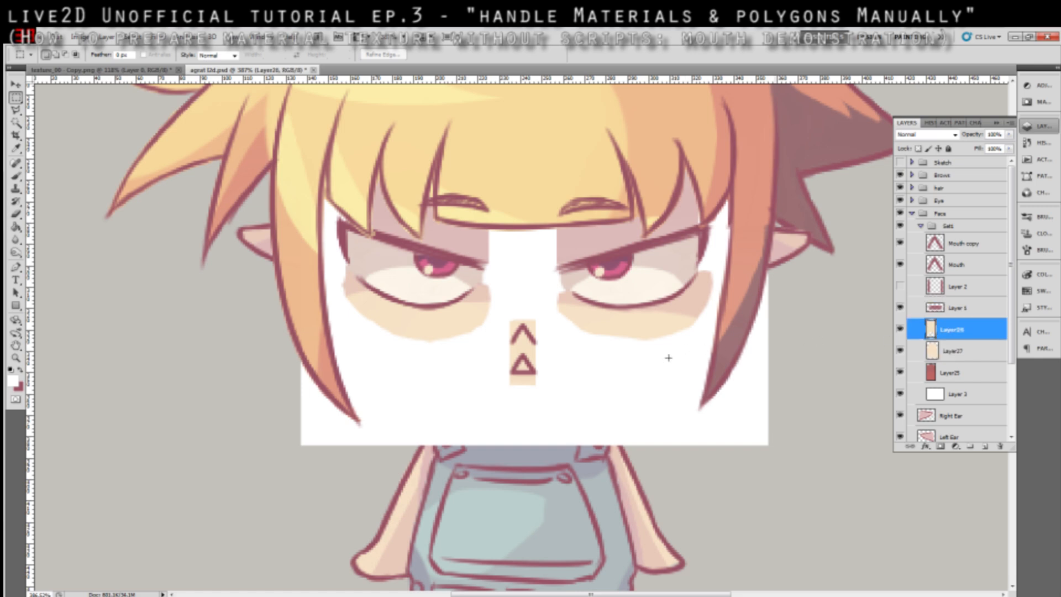
left_click_drag(546, 360, 542, 328)
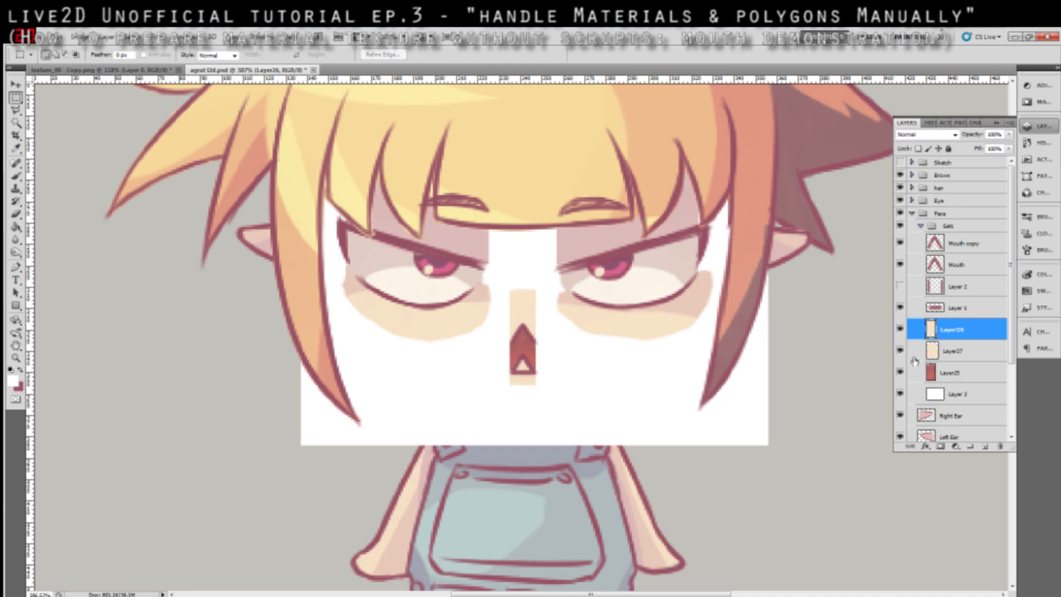
- Hide Layer 3 and try deleting the top strip of Layer26 that overlaps the shadow between the eyes
left_click(900, 393)
left_click_drag(458, 277, 586, 298)
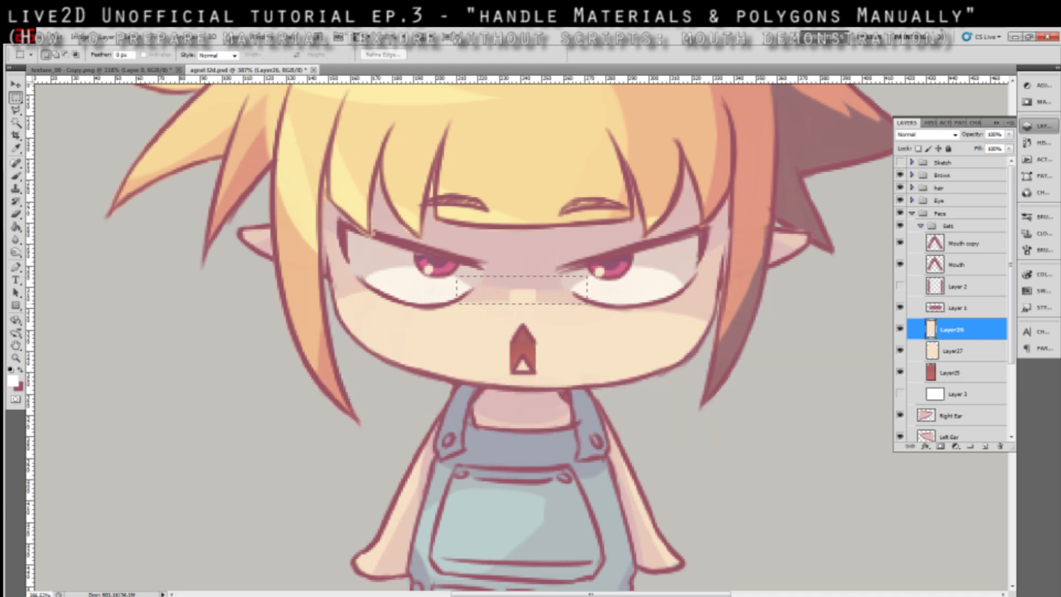
left_click(559, 304)
left_click_drag(508, 285, 542, 301)
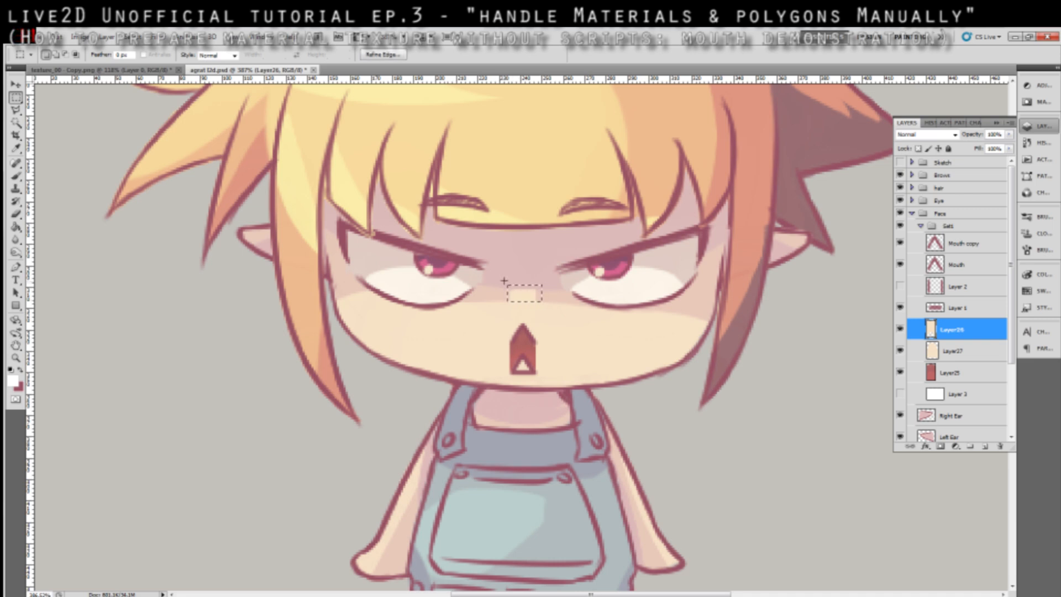
left_click(532, 302)
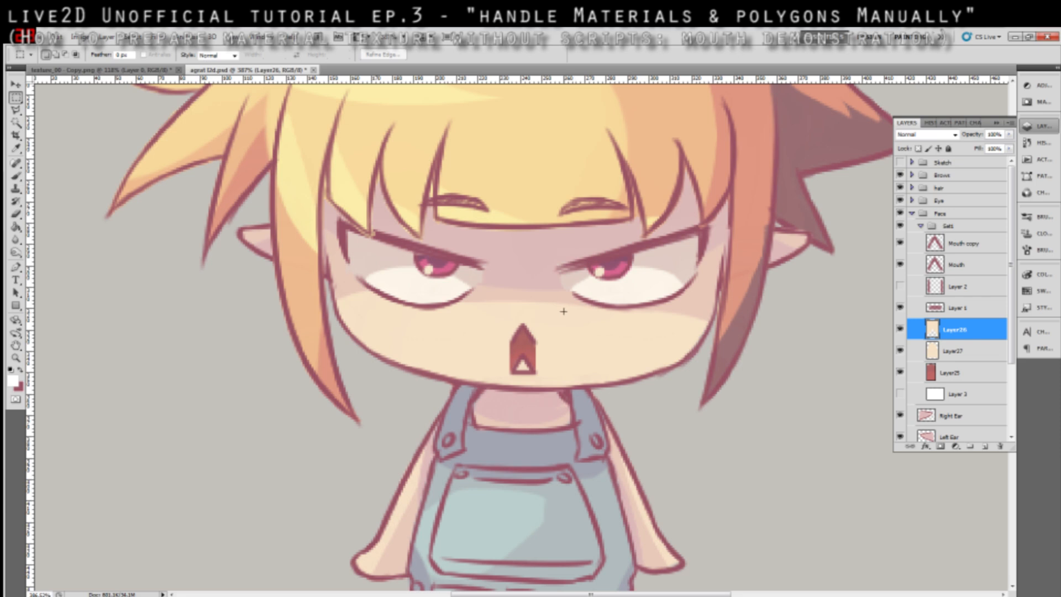
- Undo the strip deletion and the upward move of Layer26
key("ctrl+alt+z")
key("ctrl+alt+z")
key("ctrl+alt+z")
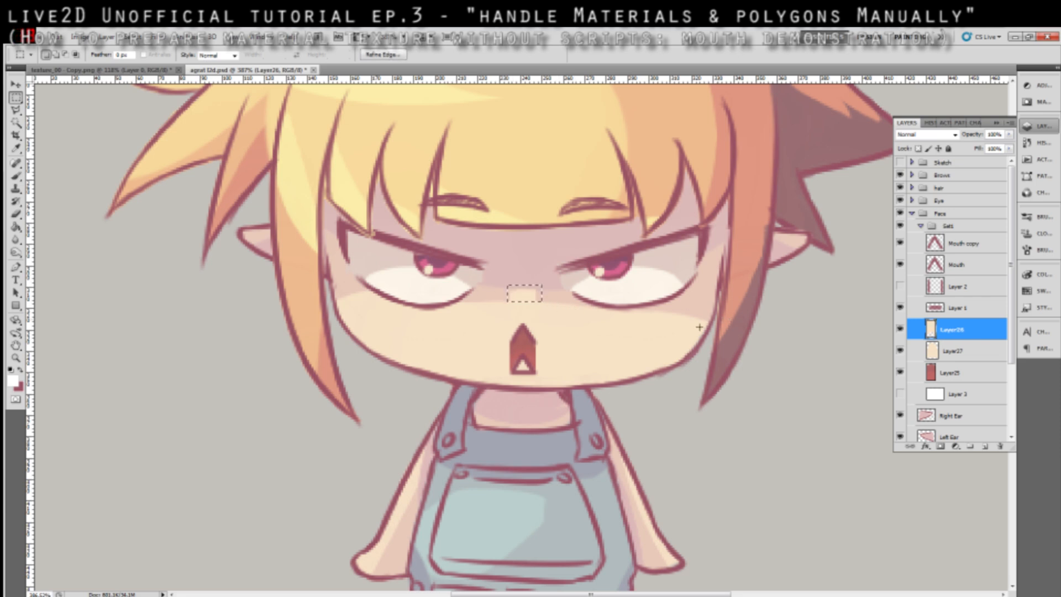
left_click(642, 326)
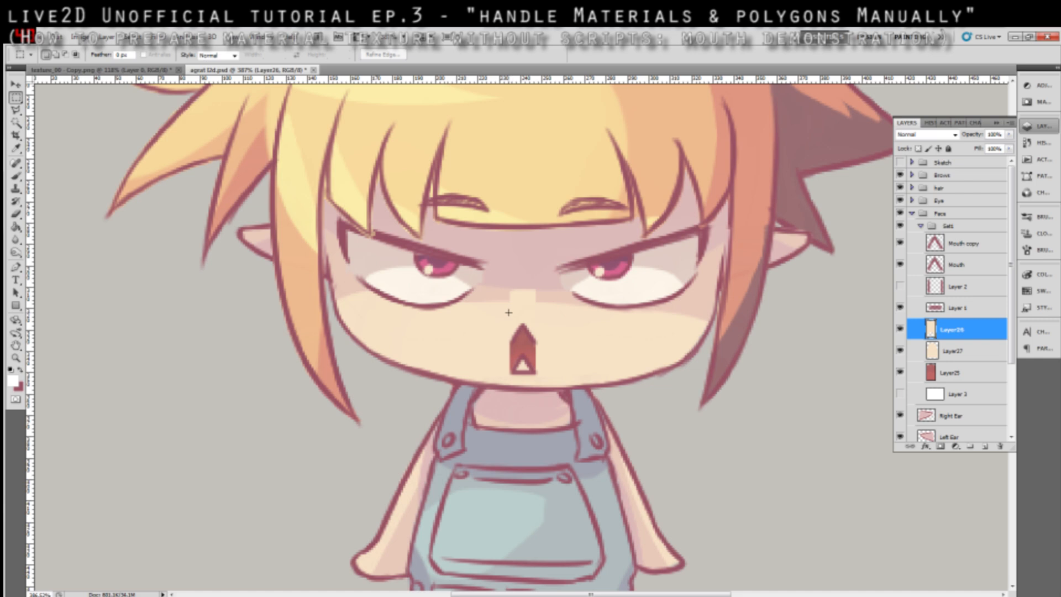
key("ctrl+z")
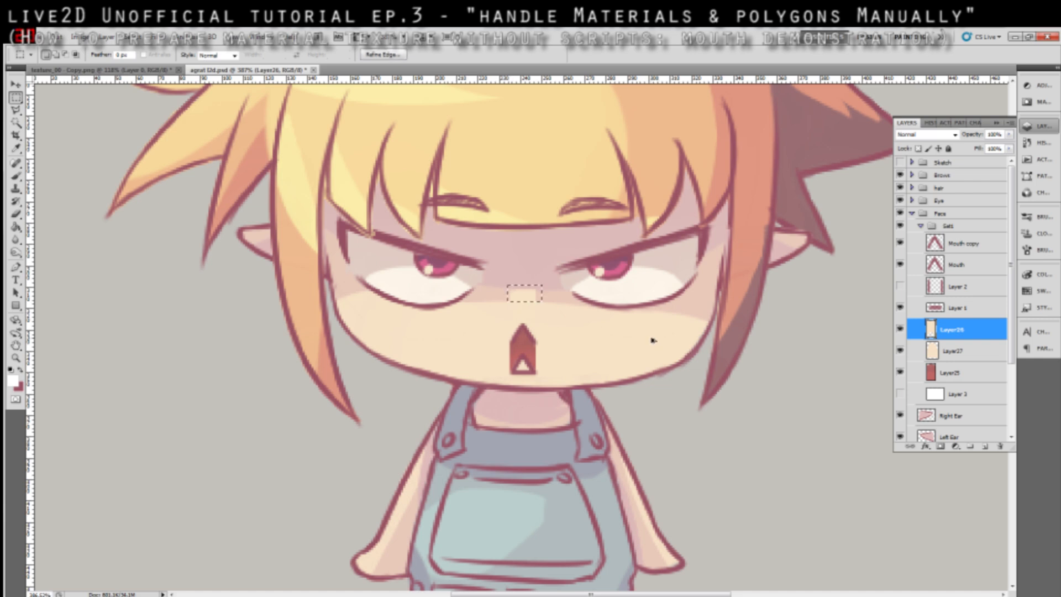
key("ctrl+z")
key("ctrl+alt+z")
key("ctrl+alt+z")
key("ctrl+alt+z")
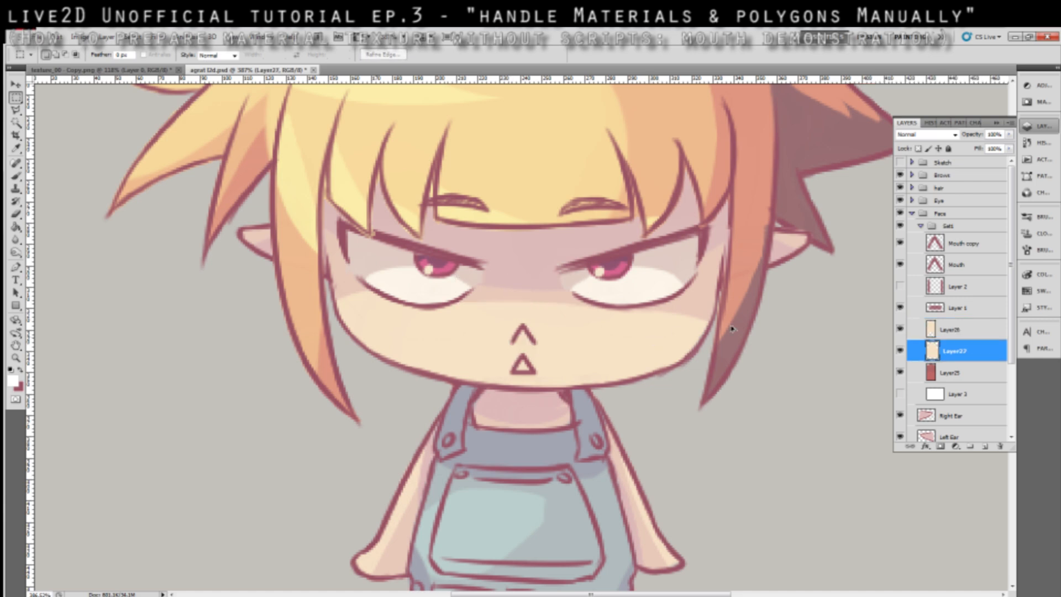
- Switch the restored Layer26 off and on to recheck its position over the mouth fill
left_click(901, 329)
left_click(901, 329)
left_click(901, 329)
left_click(901, 330)
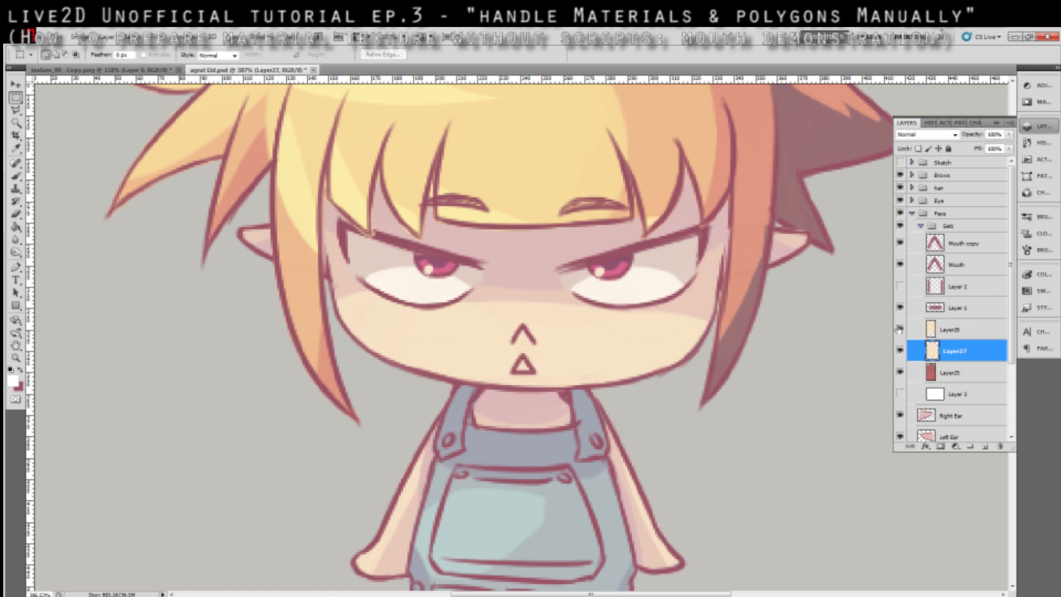
- Hide Mouth copy, and show Layer 1 and Layer 2 together with the original Mouth layer
left_click(900, 242)
left_click(900, 308)
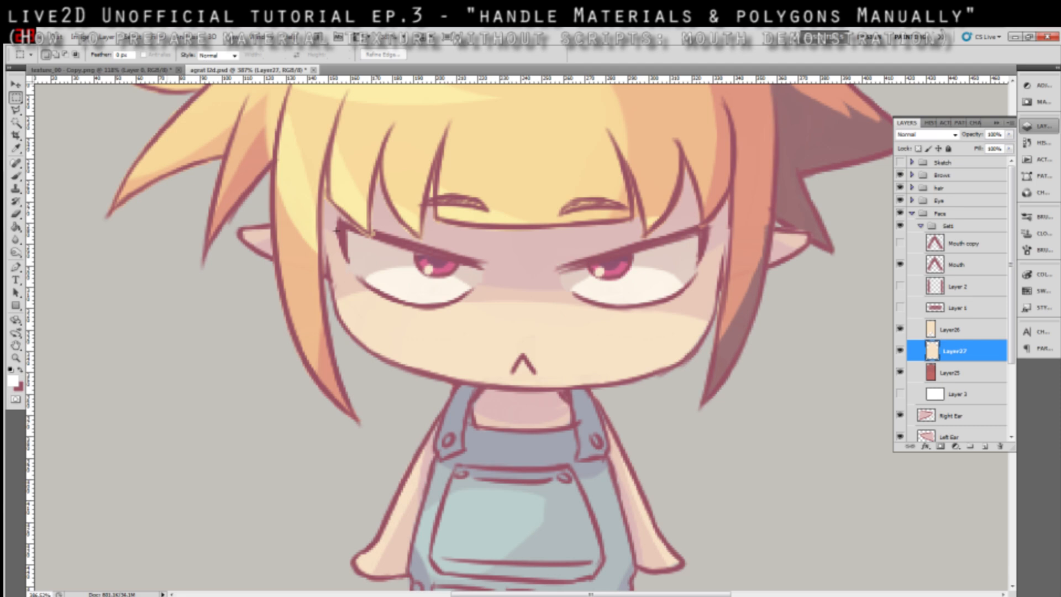
left_click(900, 307)
left_click(899, 286)
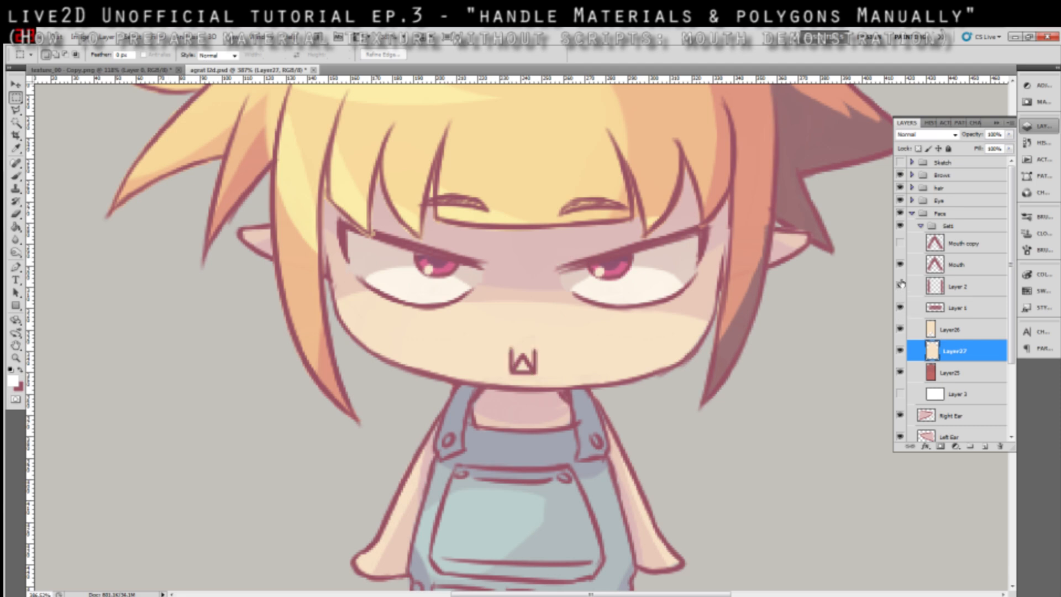
- Delete the unneeded Mouth copy layer and the white Layer 3 backing
left_click(900, 243)
left_click(900, 243)
left_click_drag(915, 244, 1003, 449)
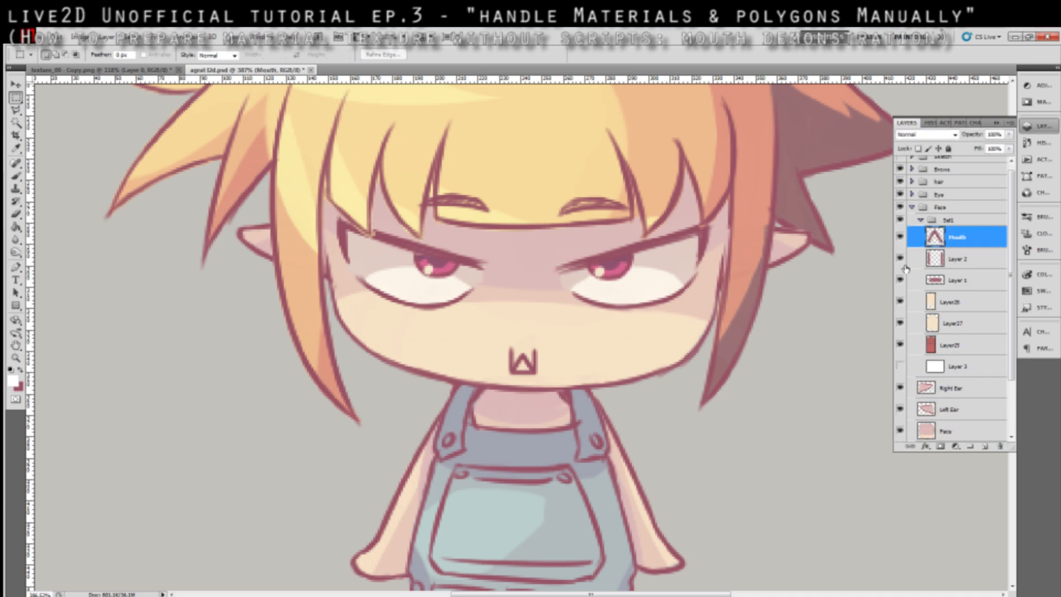
left_click(958, 368)
left_click_drag(958, 369, 1001, 448)
- Select the five mouth part layers from Layer 2 down to Layer25
left_click(950, 311)
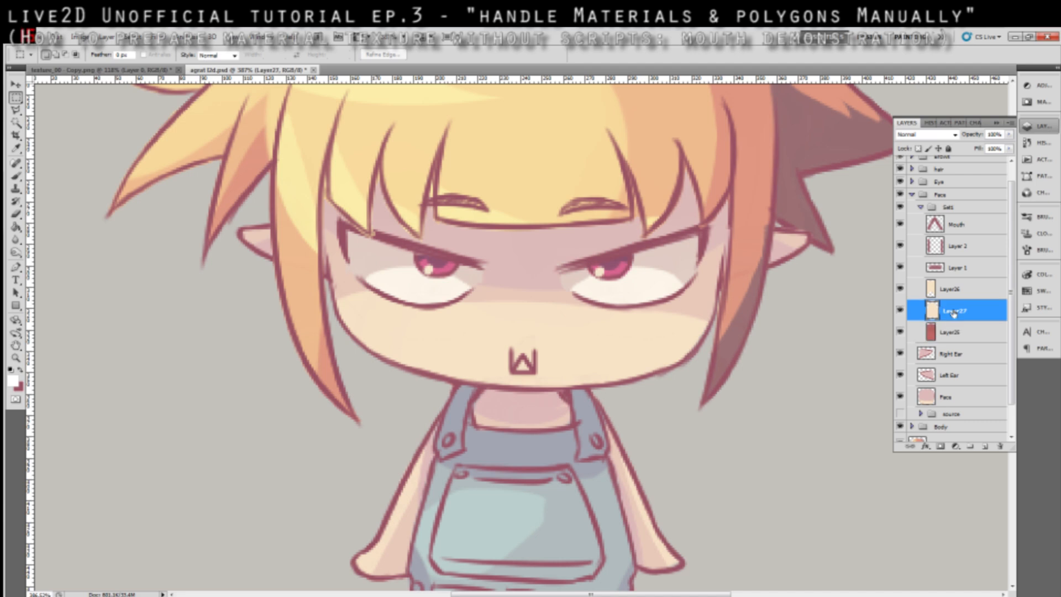
left_click(964, 258)
left_click(958, 332, "shift")
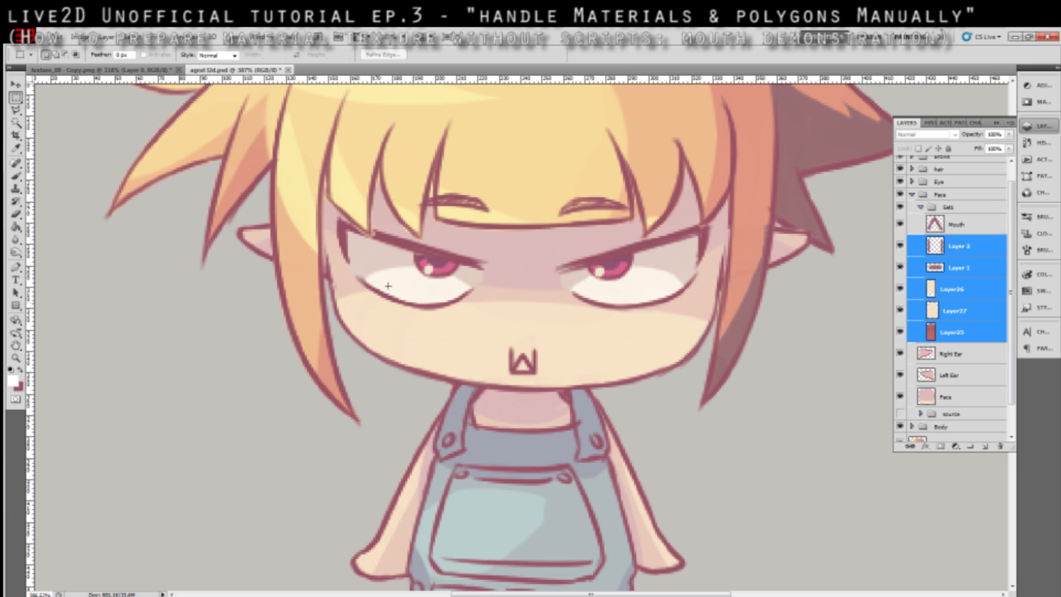
- Examine the parts layout in the texture_00 - Copy.png document and return to the character file
left_click(140, 72)
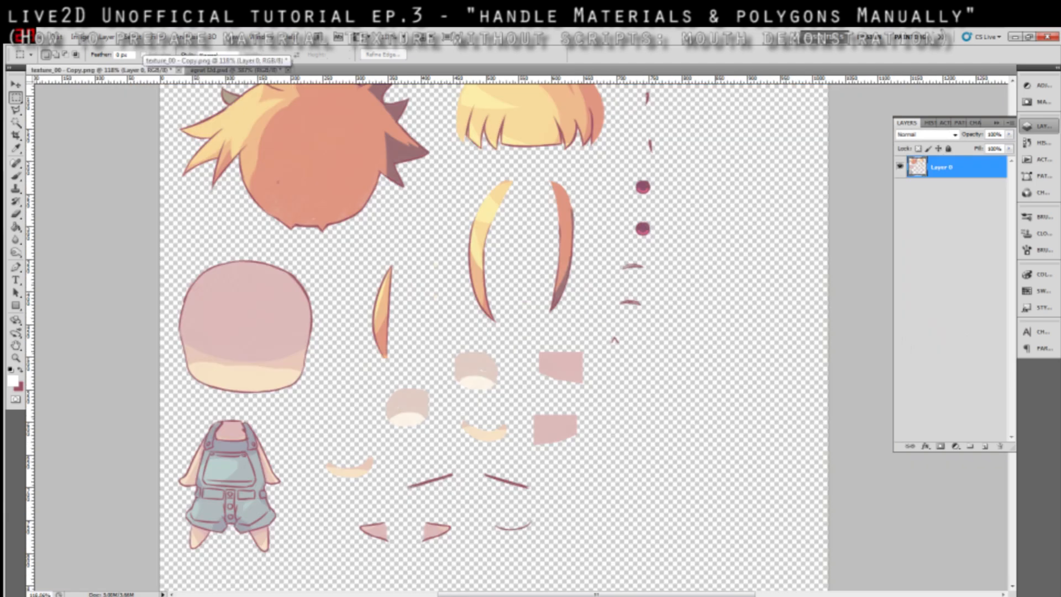
scroll(492, 337, "up", 1)
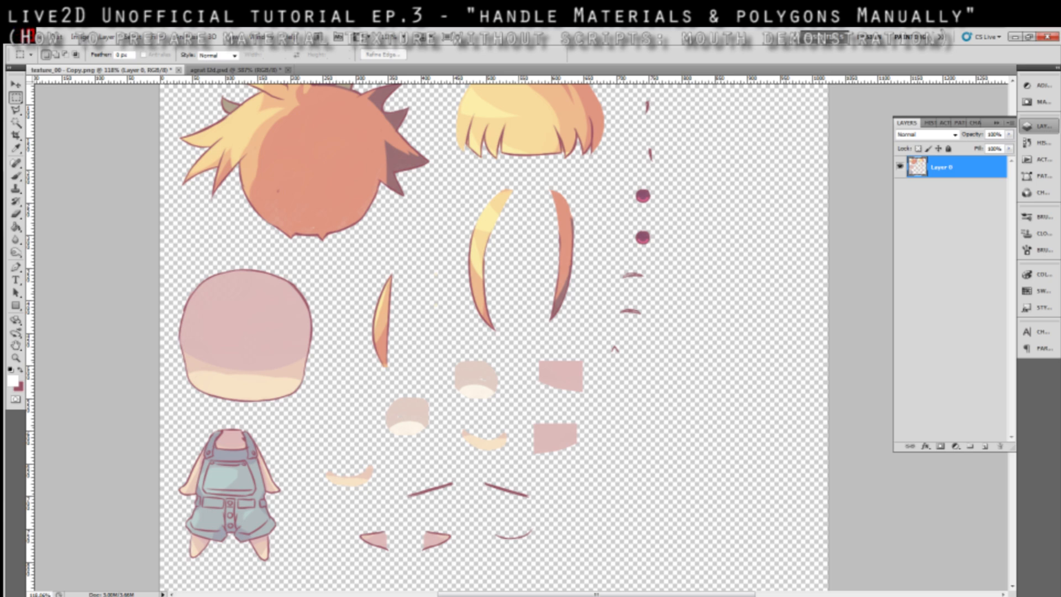
left_click(244, 70)
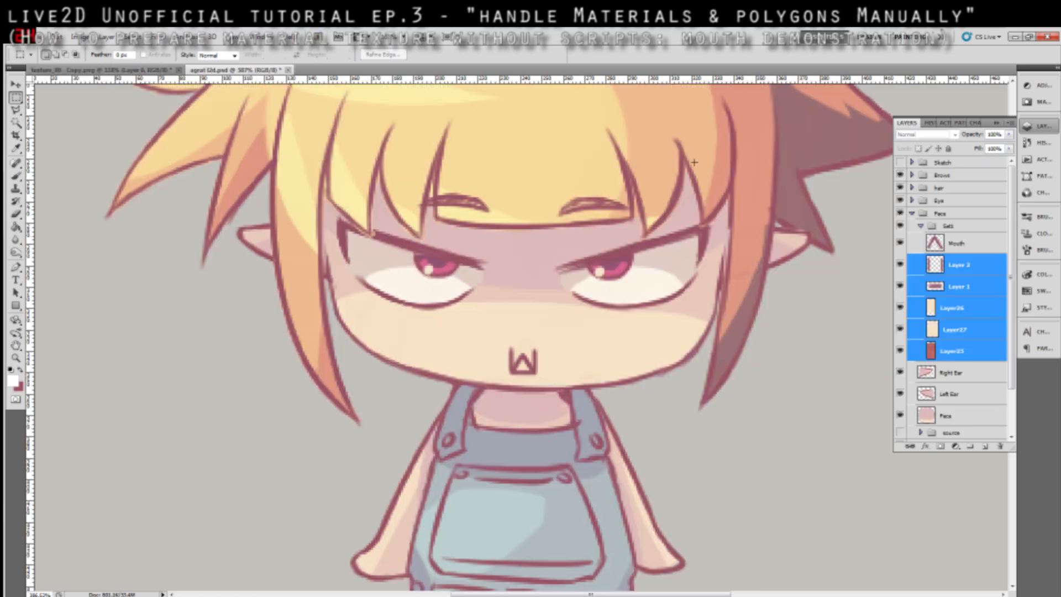
- Duplicate the selected mouth layers into texture_00 - Copy.png and bring that document into view
right_click(975, 264)
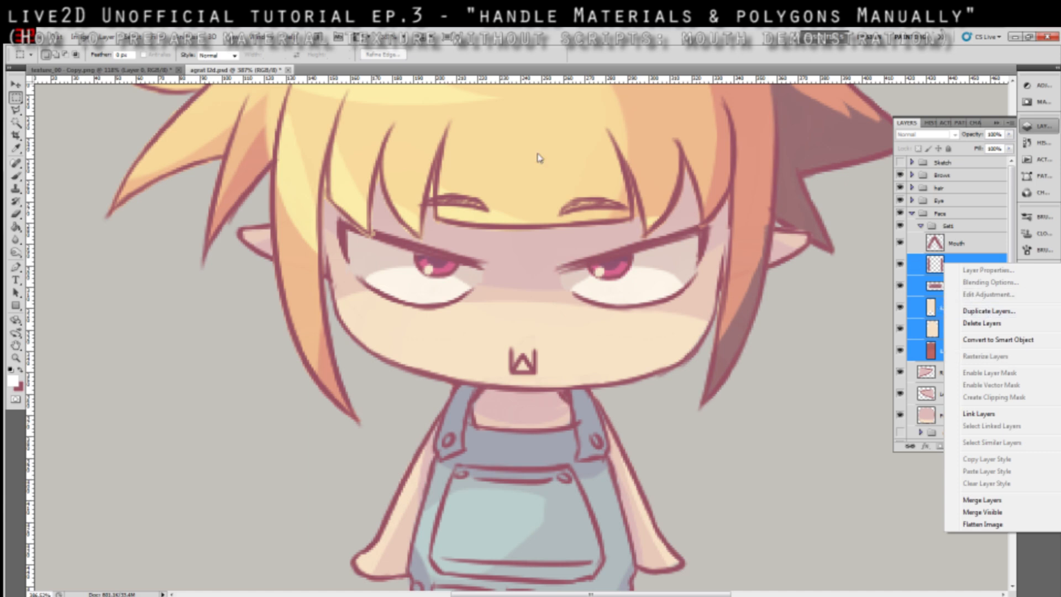
left_click(992, 312)
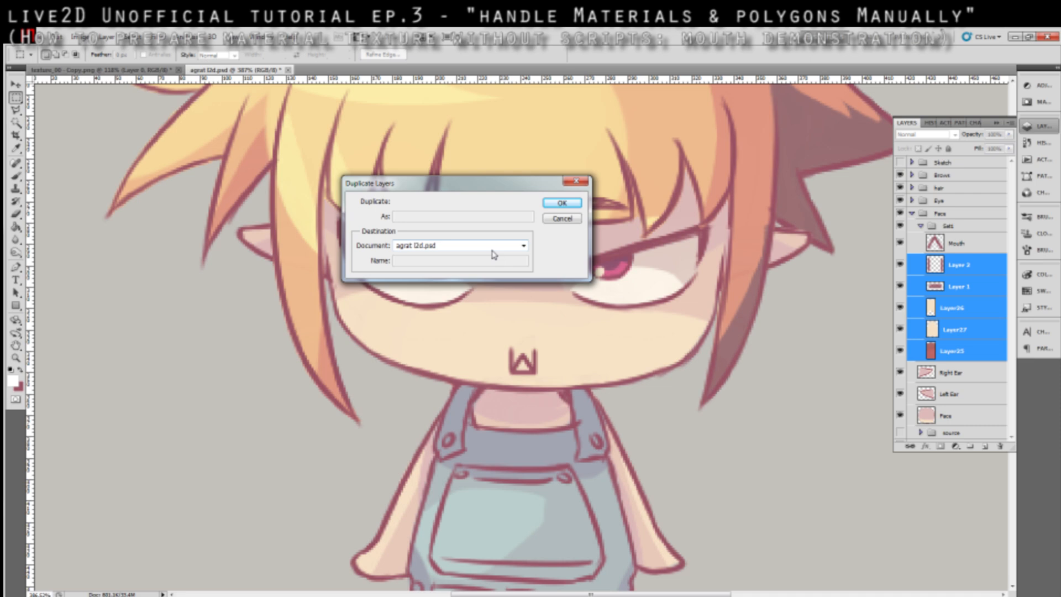
left_click(494, 254)
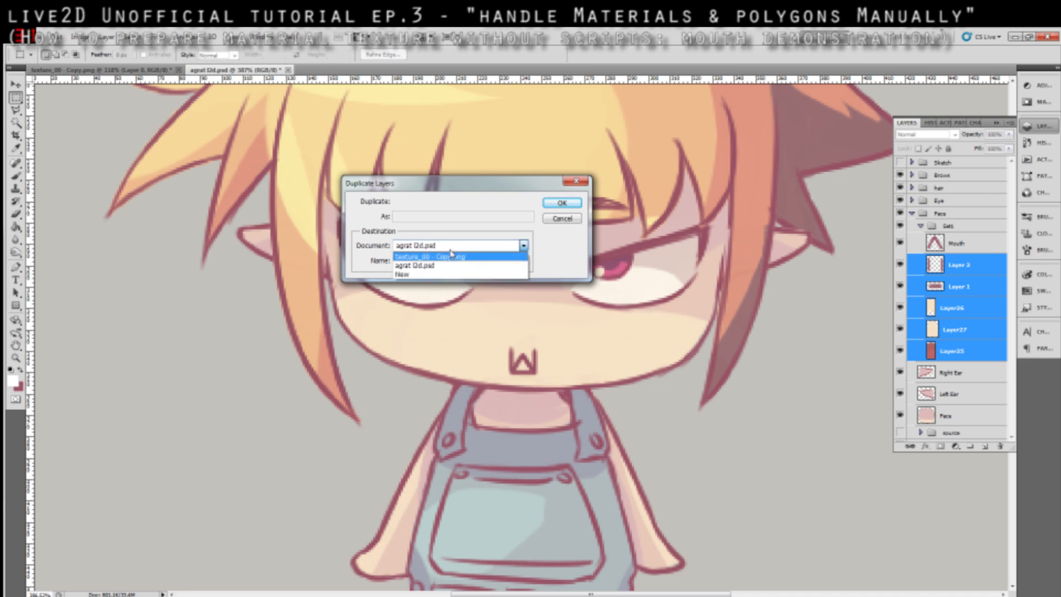
left_click(482, 242)
left_click(482, 244)
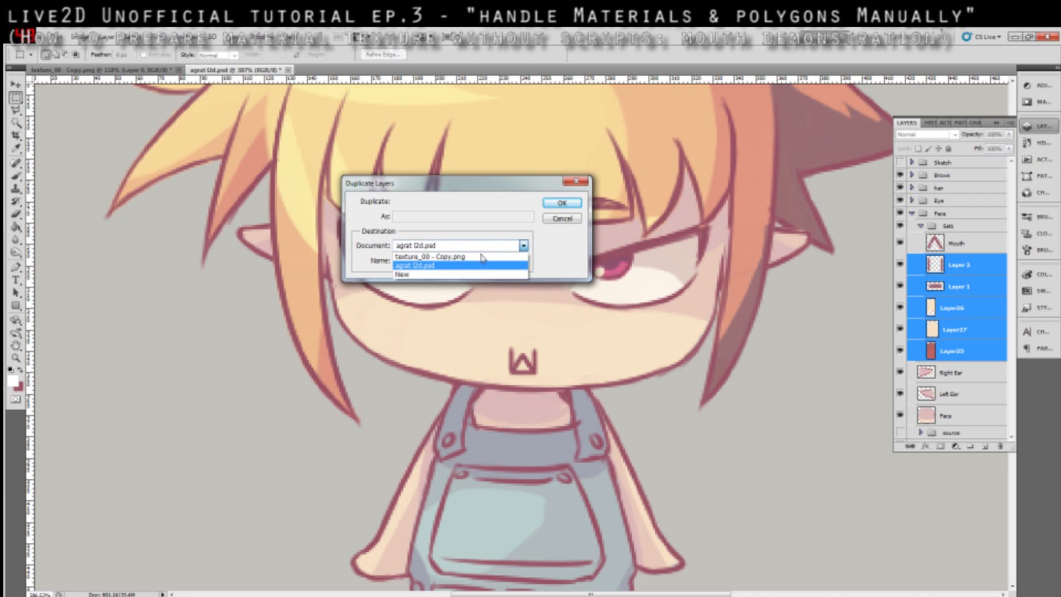
left_click(480, 259)
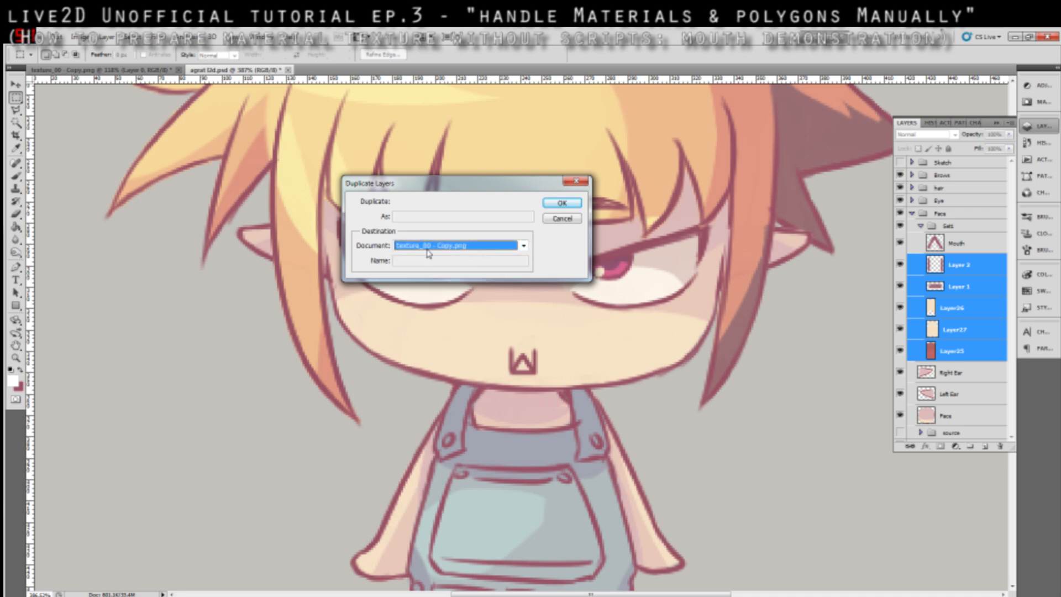
left_click(562, 203)
left_click(96, 70)
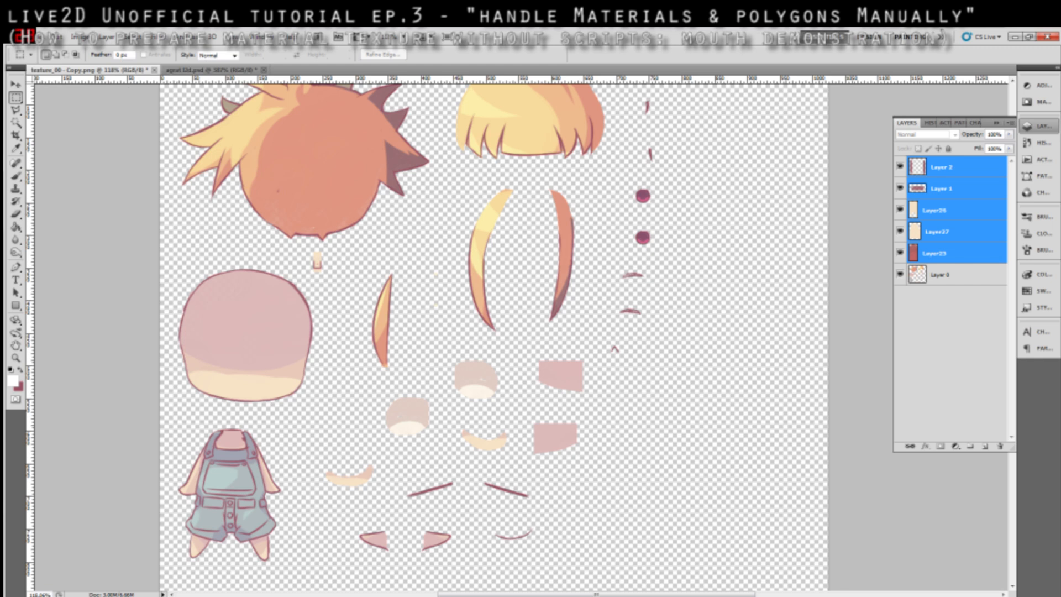
scroll(98, 71, "up", 6)
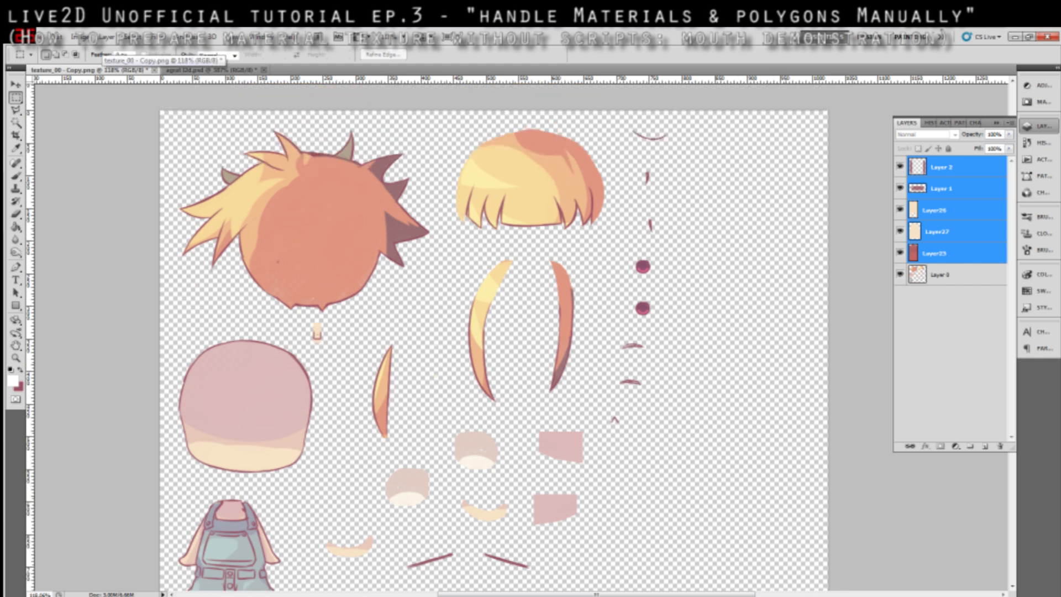
- Move the mouth outline pieces on Layer 2 and Layer 1 into the empty area just beneath the small existing mouth shape
scroll(317, 330, "down", 2)
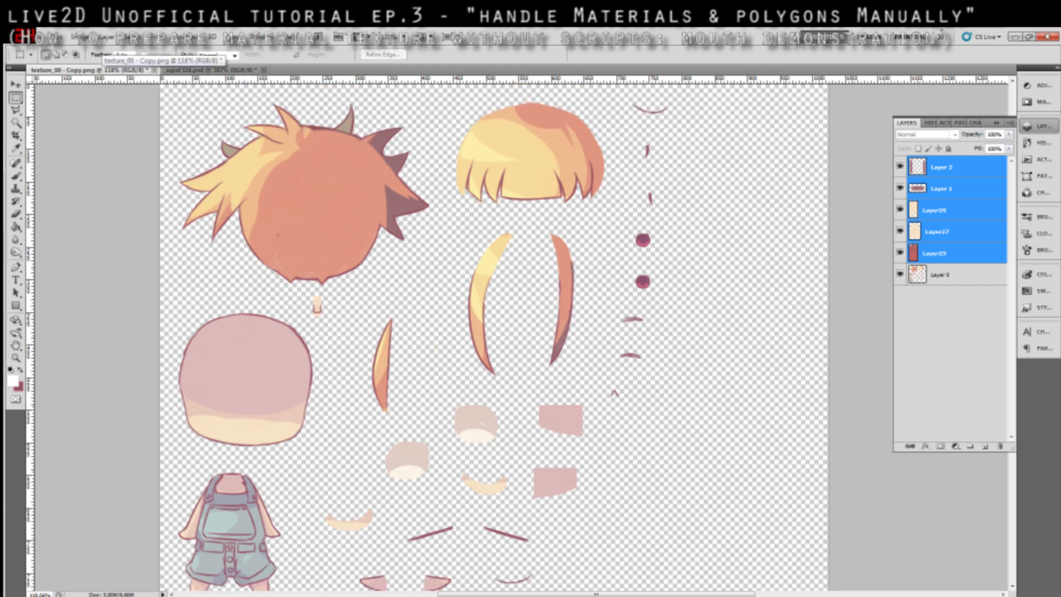
left_click(976, 168)
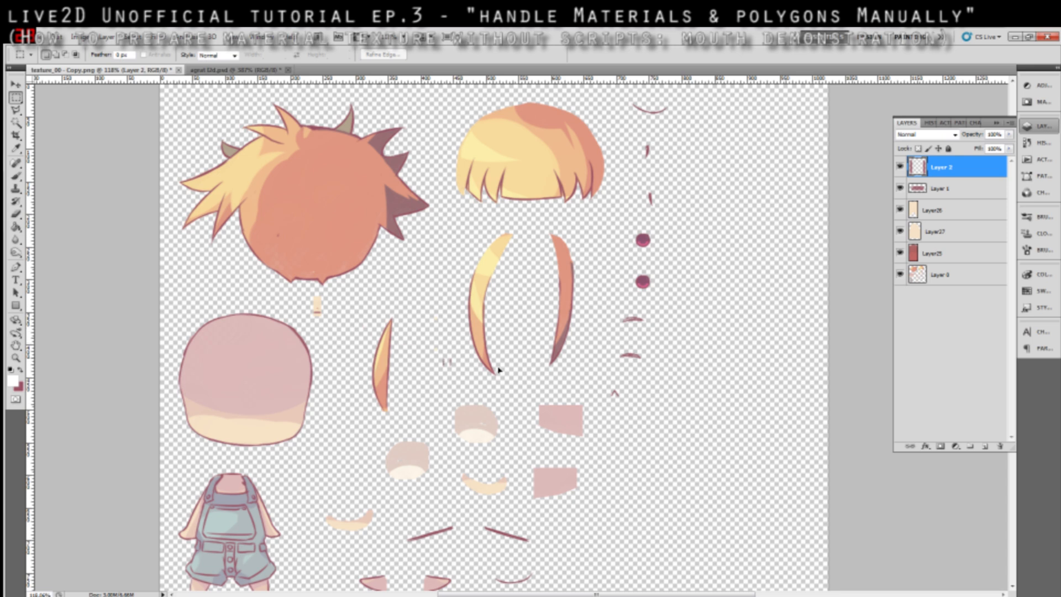
left_click_drag(633, 410, 627, 404)
left_click(950, 193)
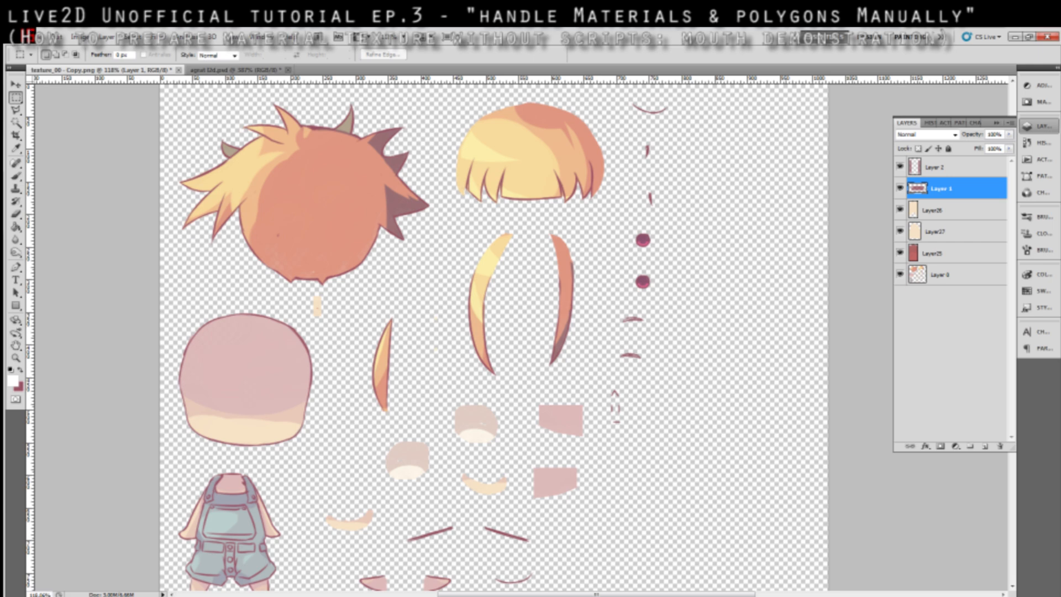
scroll(630, 445, "up", 1)
scroll(630, 446, "down", 1)
scroll(630, 446, "left", 1)
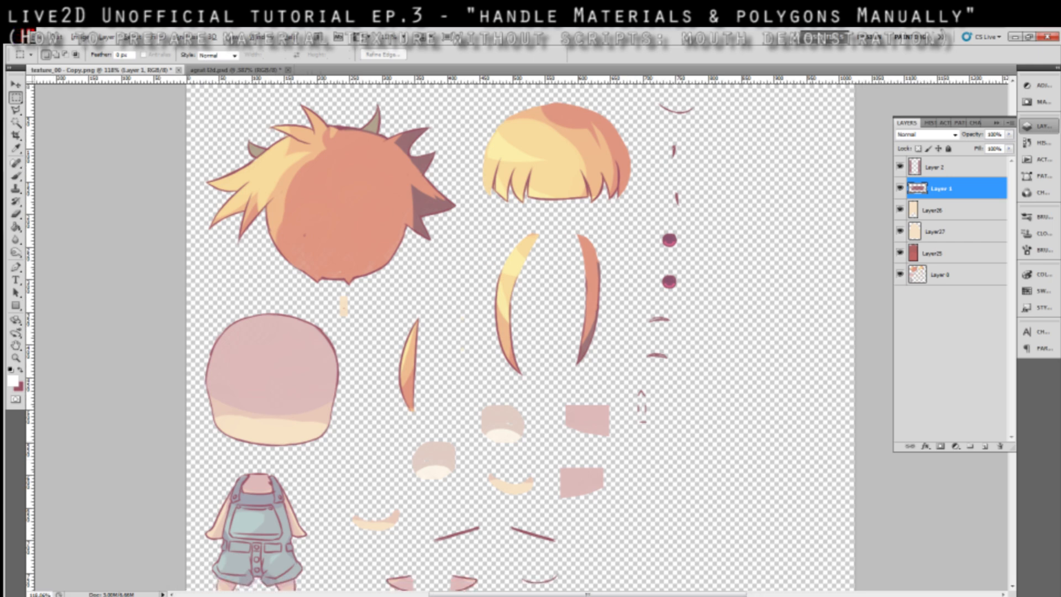
- Move the Layer26, Layer27 and Layer25 mouth pieces into a spaced column beneath the mouth outline pieces
scroll(673, 447, "up", 2)
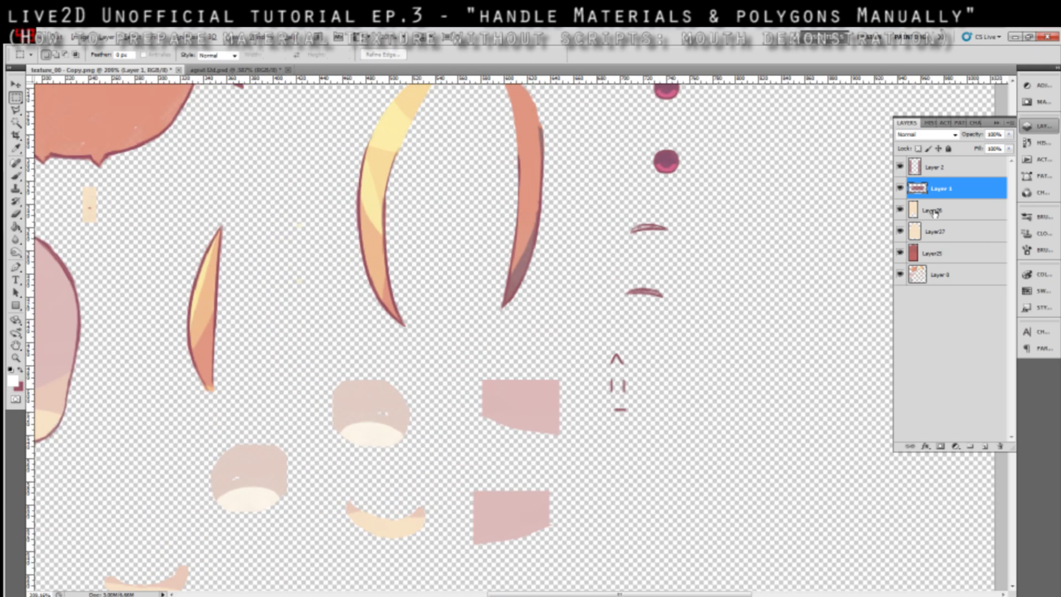
left_click(935, 213)
left_click_drag(99, 223, 629, 465)
left_click(948, 234)
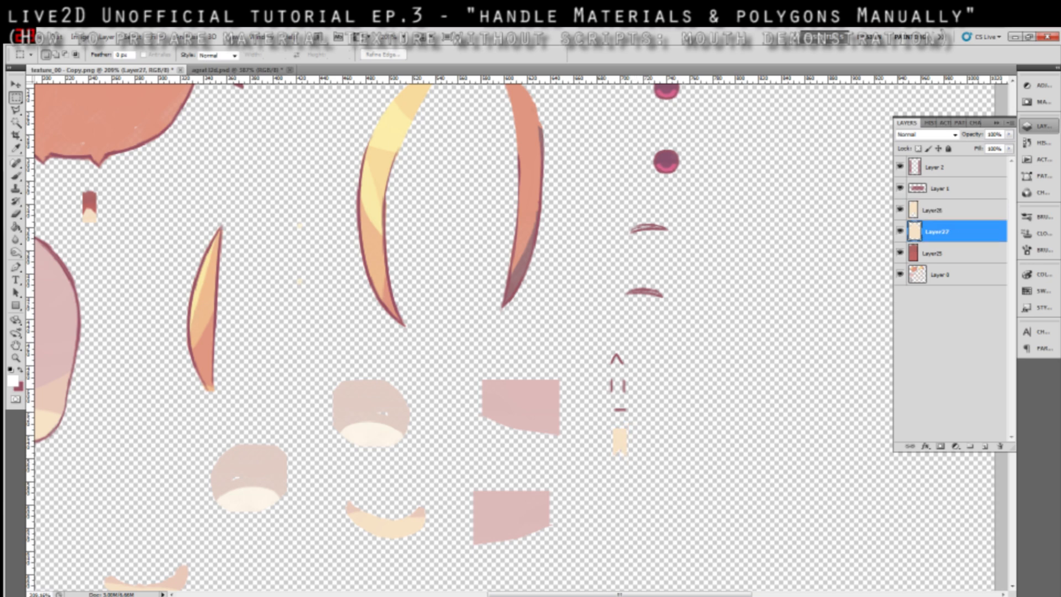
left_click_drag(98, 247, 630, 519)
left_click(947, 253)
left_click_drag(138, 264, 670, 581)
scroll(668, 581, "down", 2)
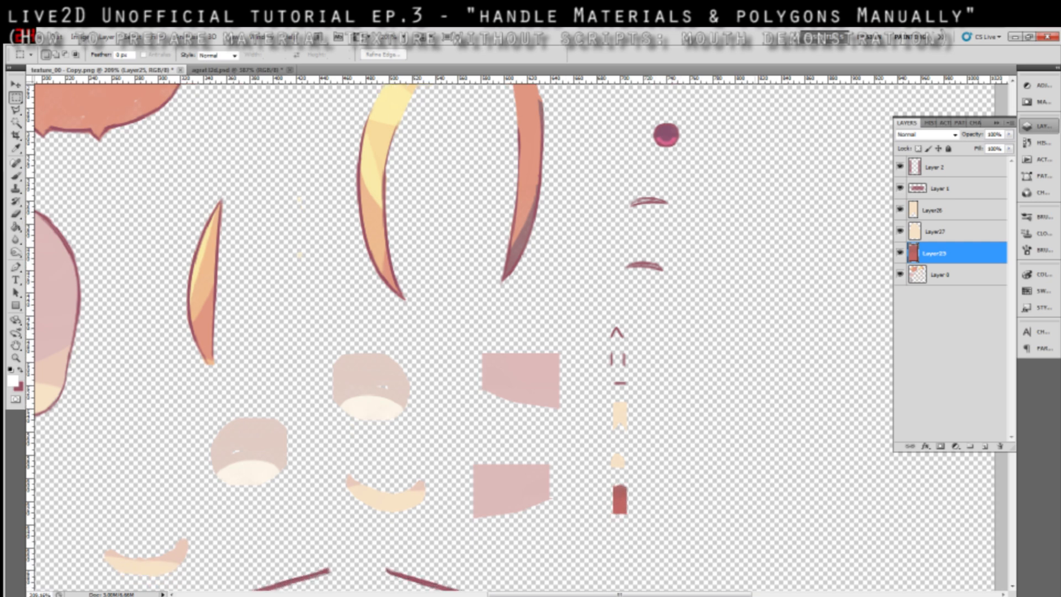
- Start saving the texture sheet as a separate file in the model1.1024 folder, with PNG as the format
key("ctrl+shift+s")
left_click(730, 353)
key("ctrl+shift+s")
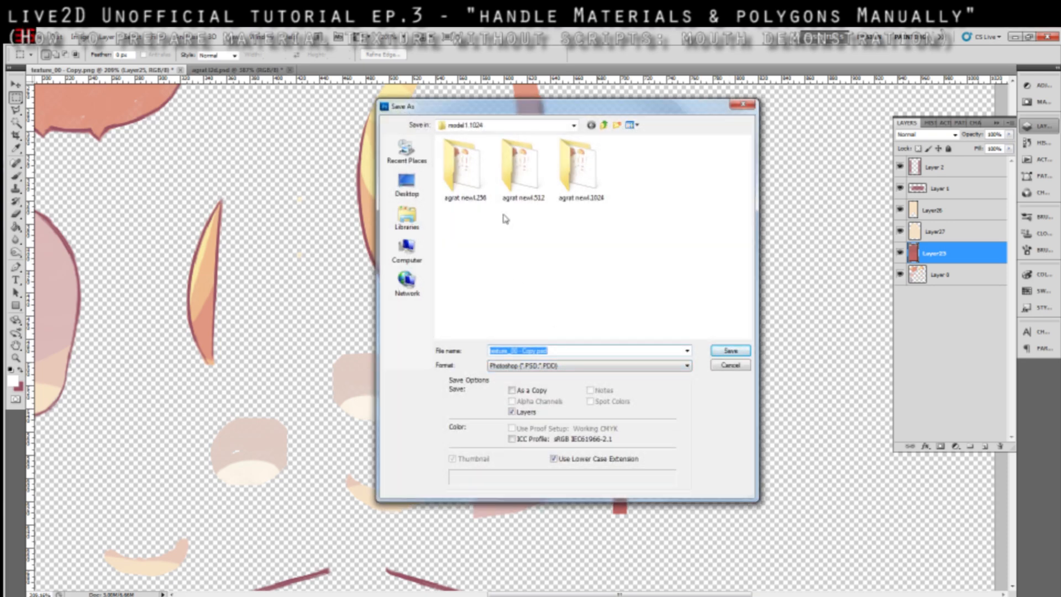
left_click(576, 366)
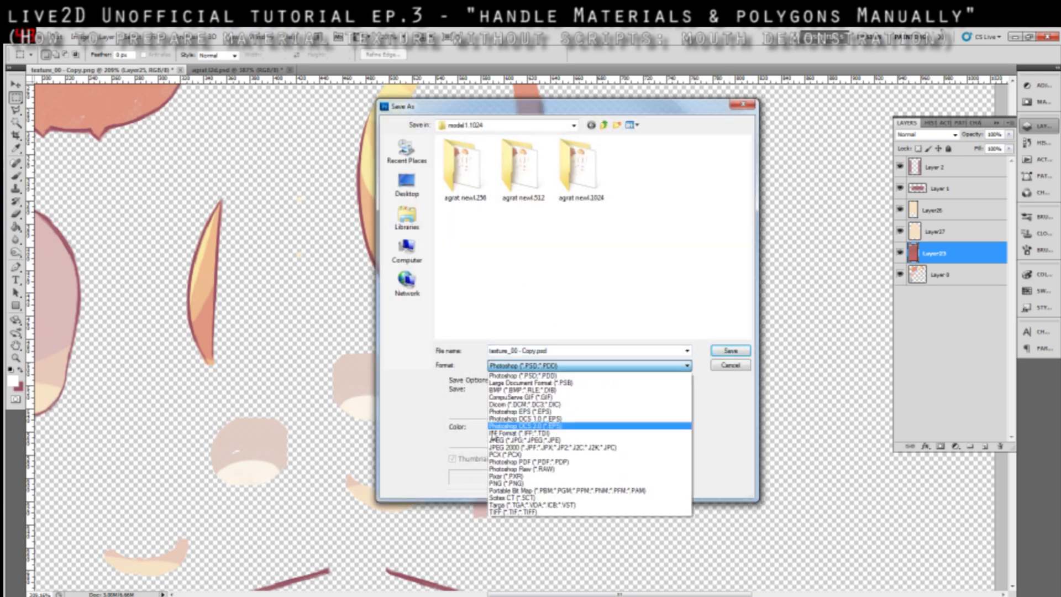
left_click(498, 484)
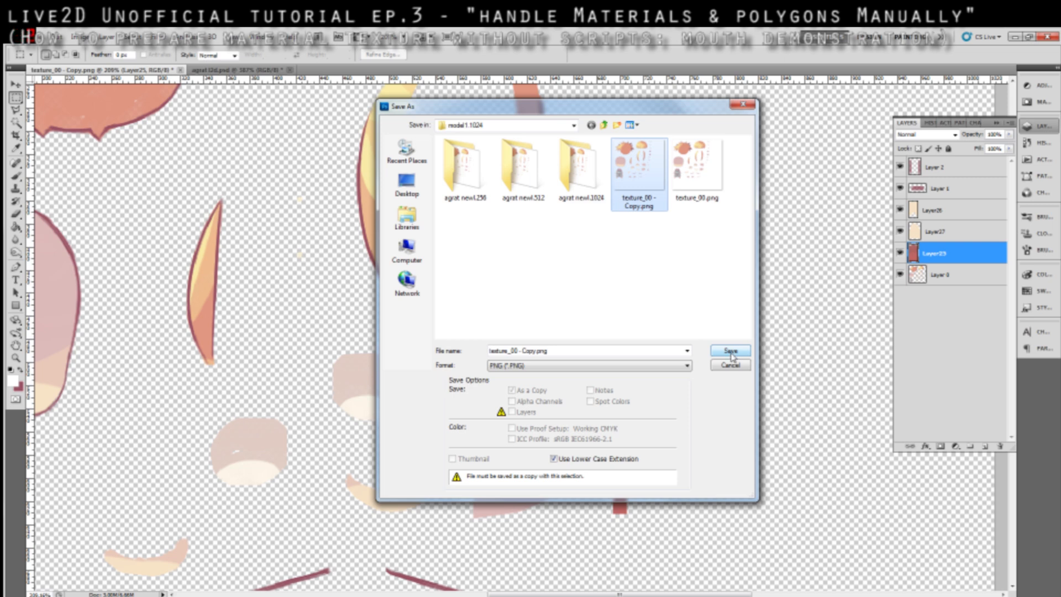
- Name the file "texture_00 - Copy copy.png" and save it with no interlacing
left_click(597, 312)
left_click(557, 351)
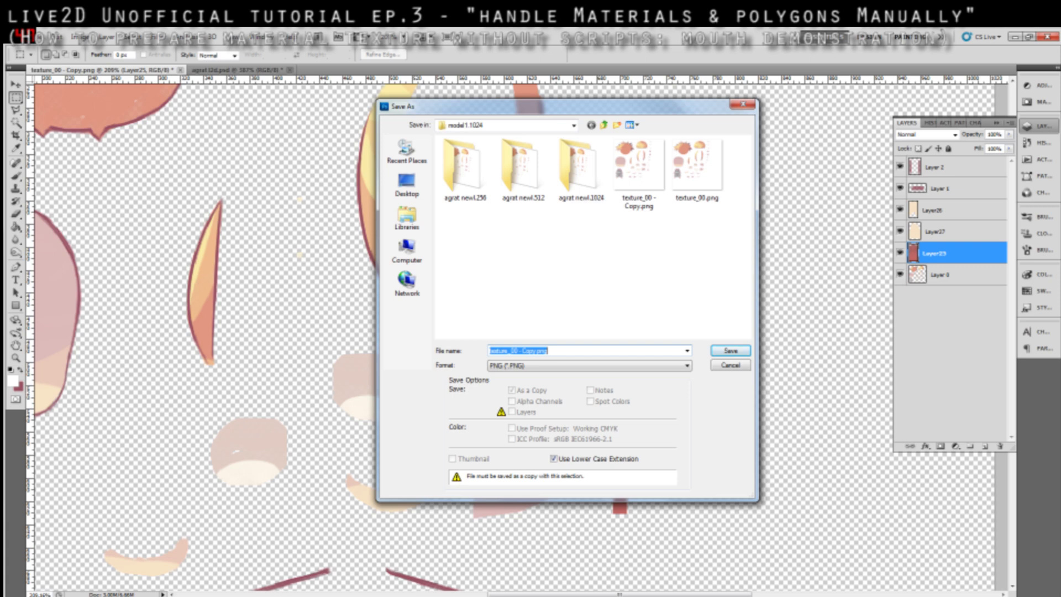
left_click(534, 350)
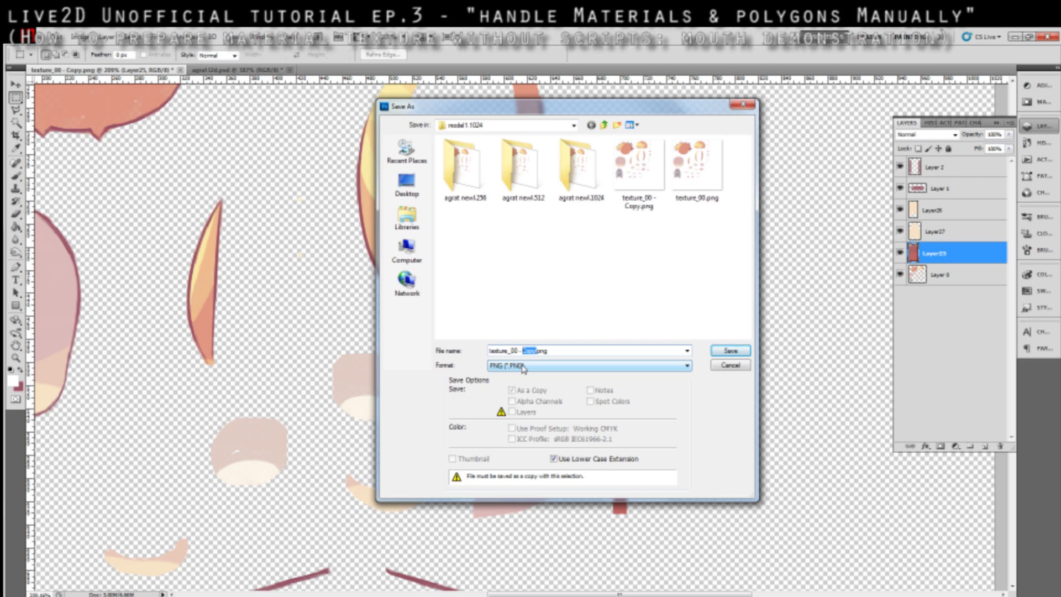
key("Left")
type("copy")
left_click(739, 355)
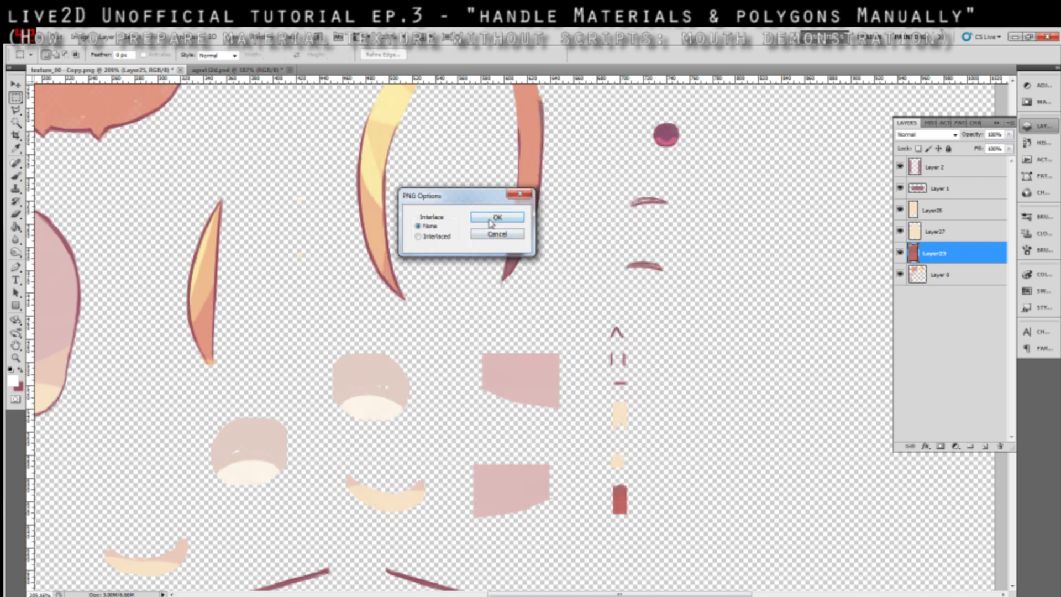
left_click(495, 219)
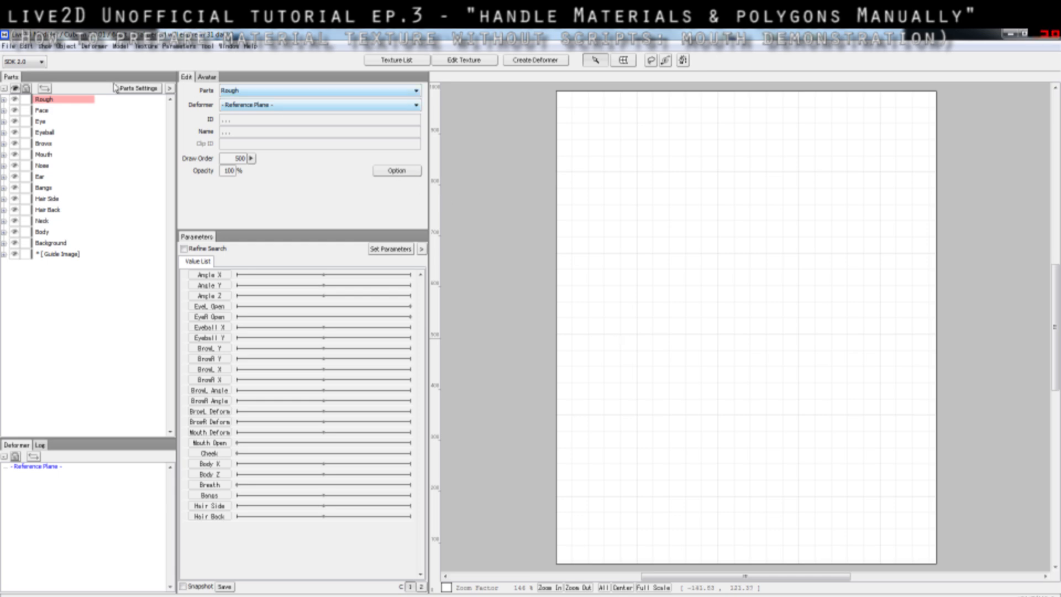
- Switch to the Live2D modeler and open agrat v1.cmox from the New folder (3) folder
left_click(5, 47)
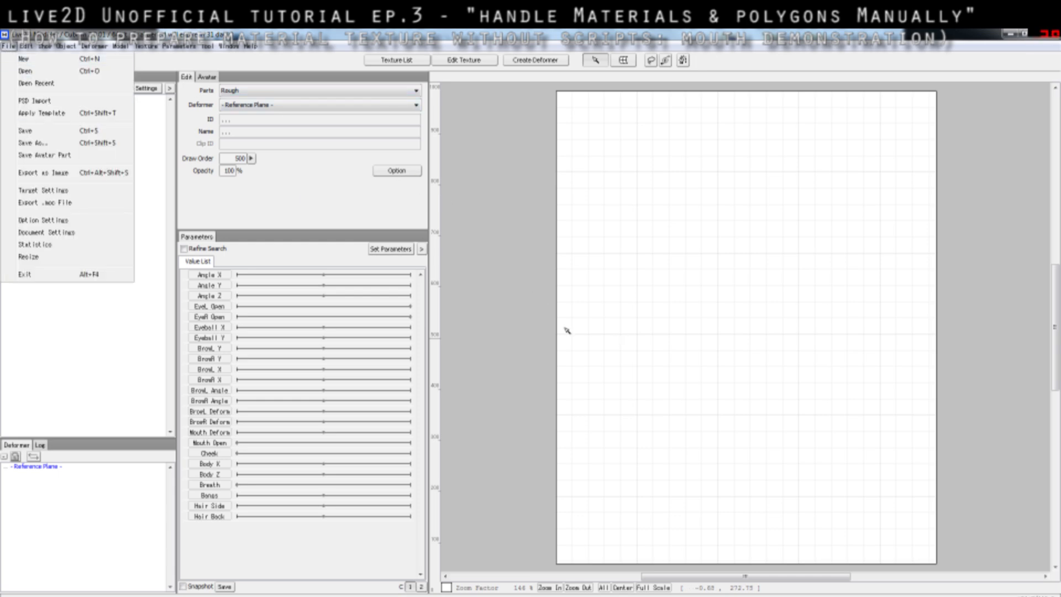
left_click(632, 596)
left_click(591, 573)
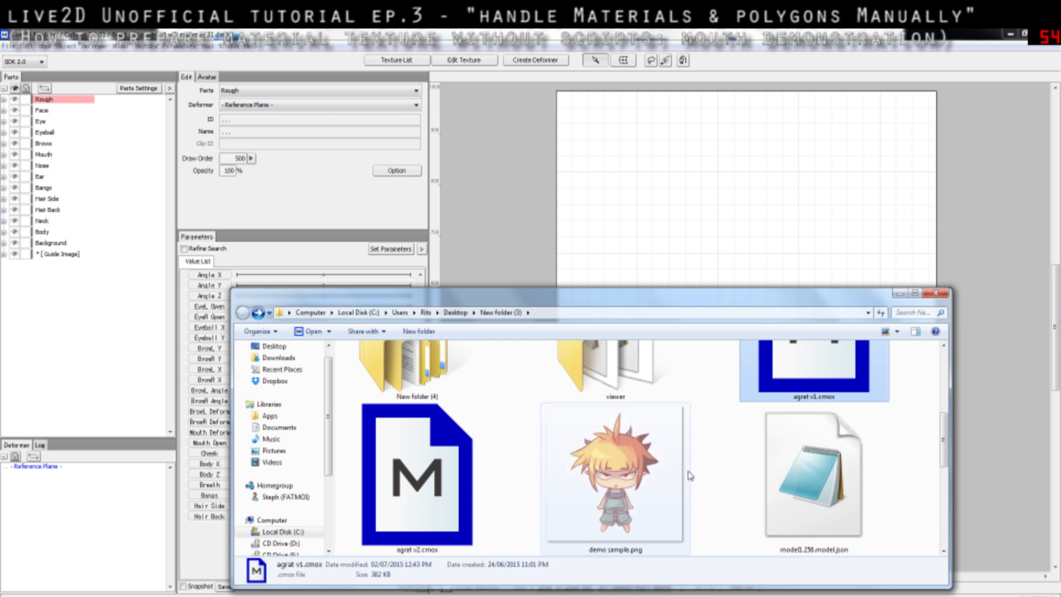
left_click(757, 457)
scroll(756, 438, "up", 1)
double_click(814, 379)
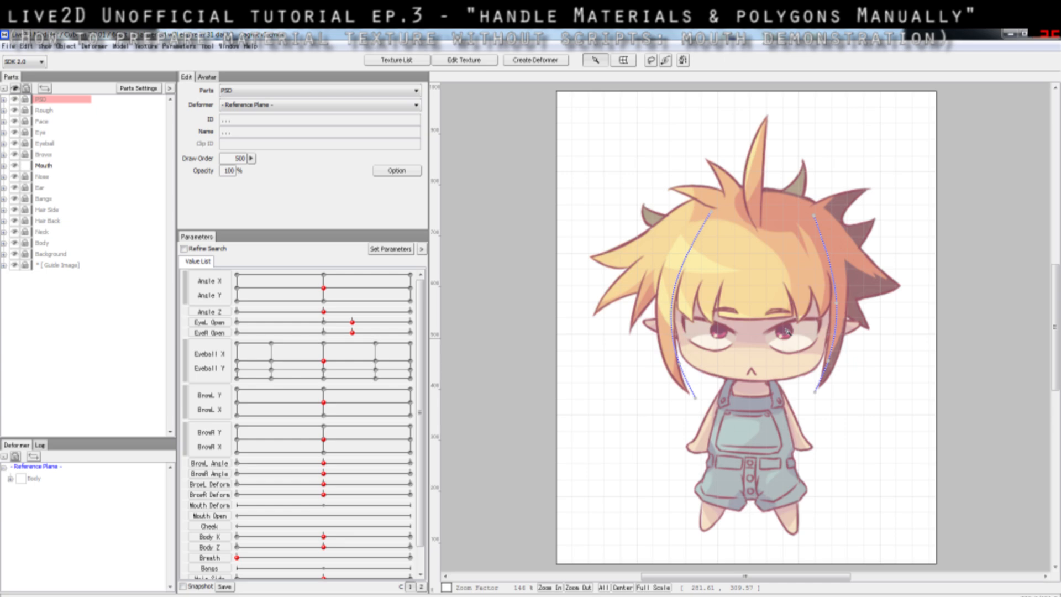
- Inspect the untitled texture in the polygon editor and the image selection window, closing both without changes
left_click(7, 46)
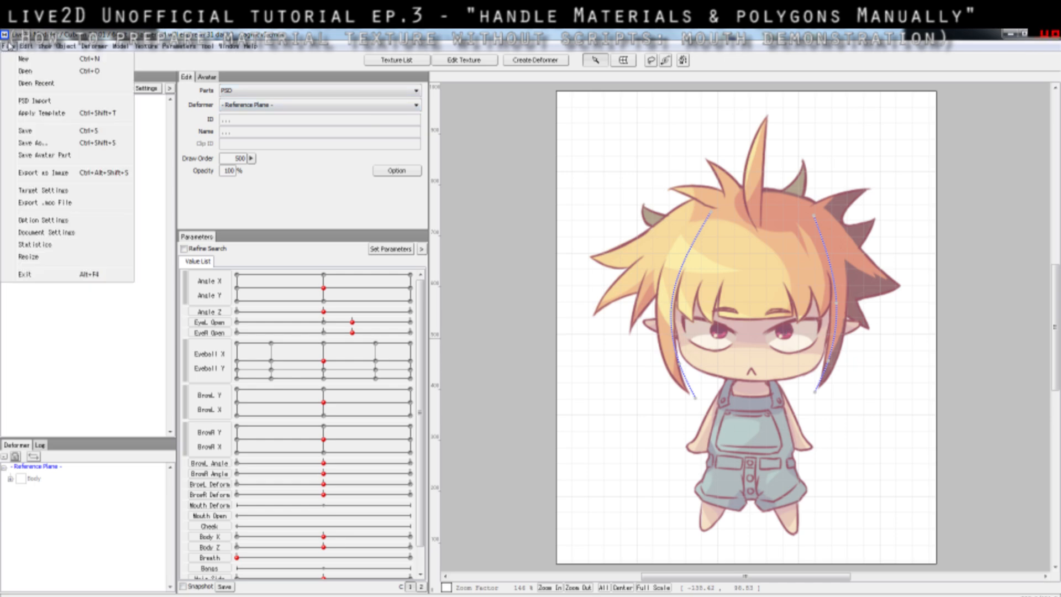
left_click(406, 36)
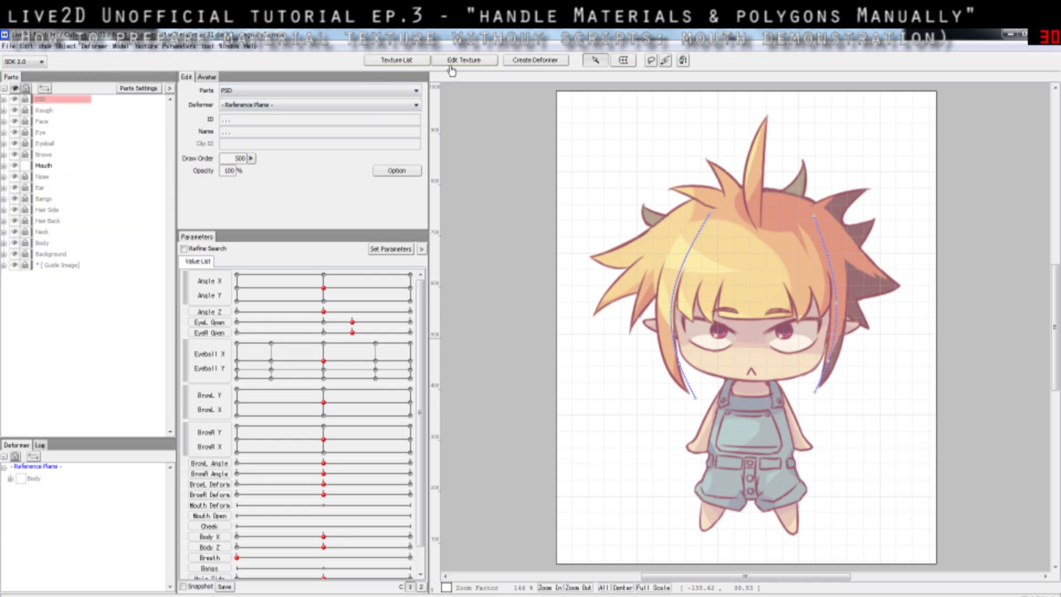
left_click(397, 60)
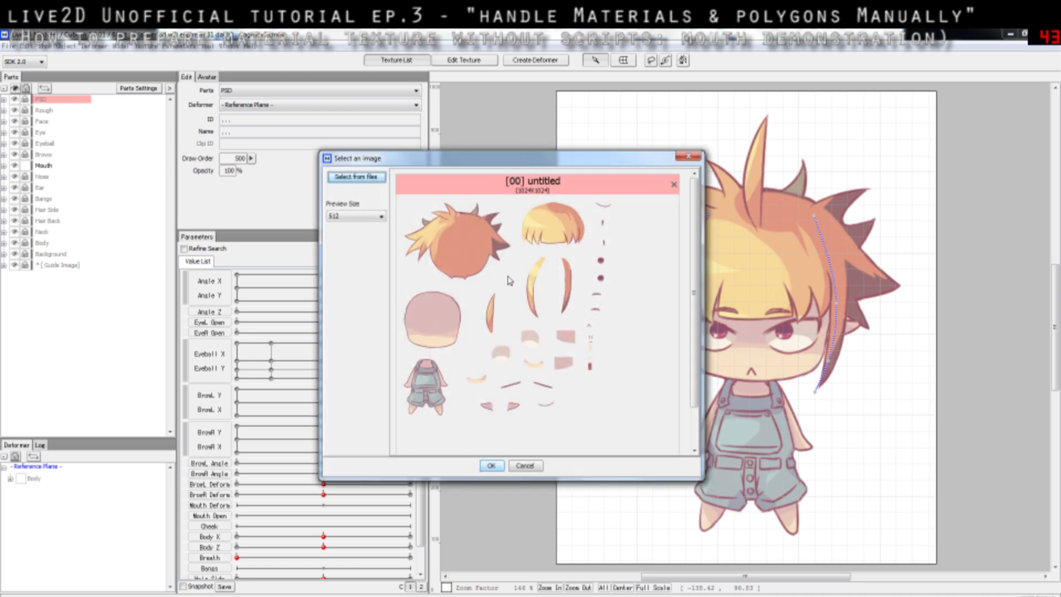
double_click(509, 280)
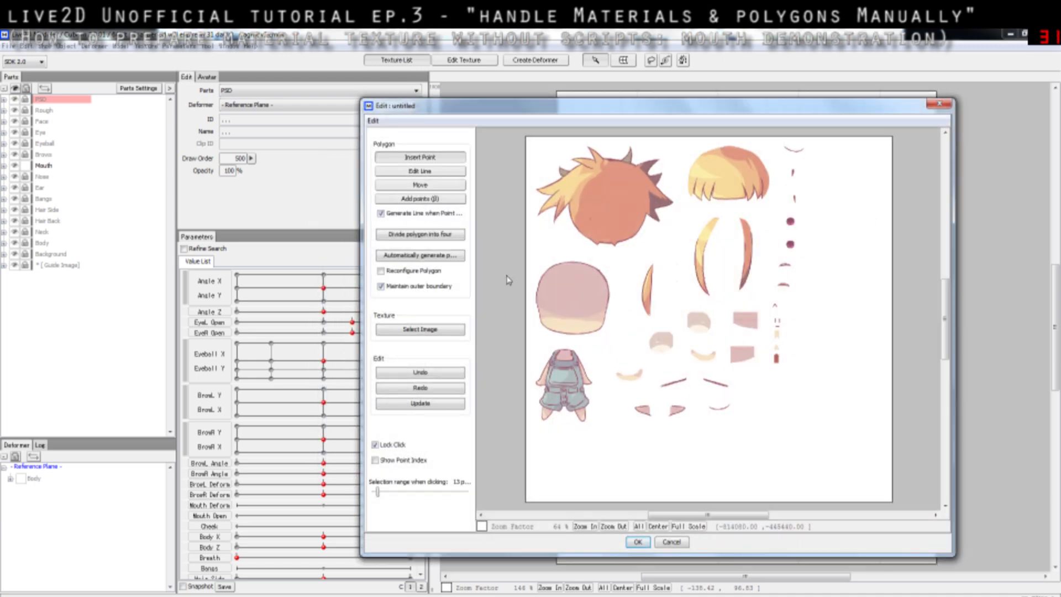
left_click(671, 542)
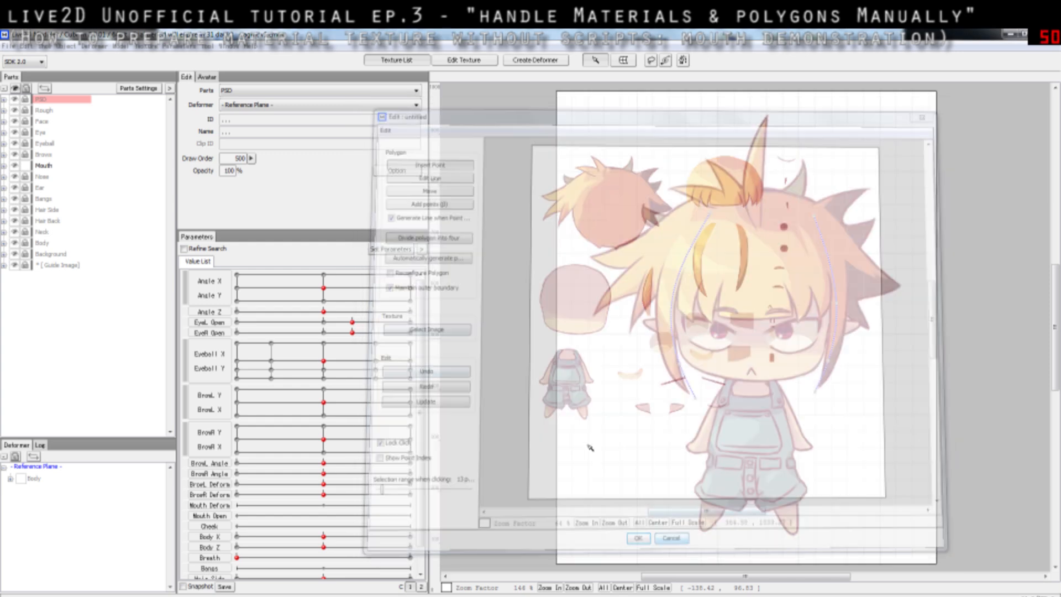
left_click(474, 60)
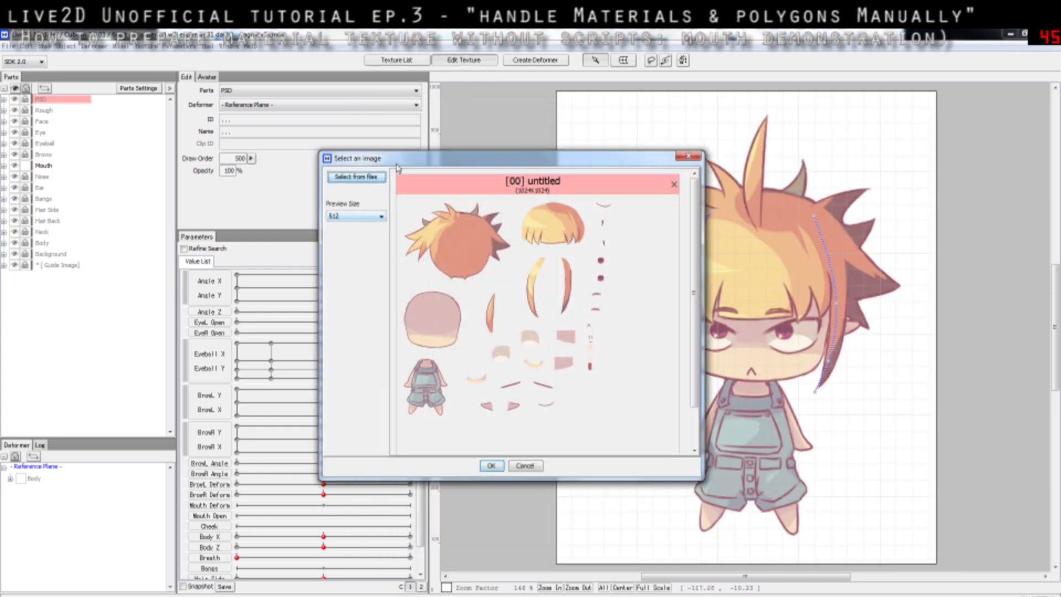
left_click(695, 160)
- Open the texture list, enlarge its window and review the untitled texture's output settings without changing them
left_click(413, 58)
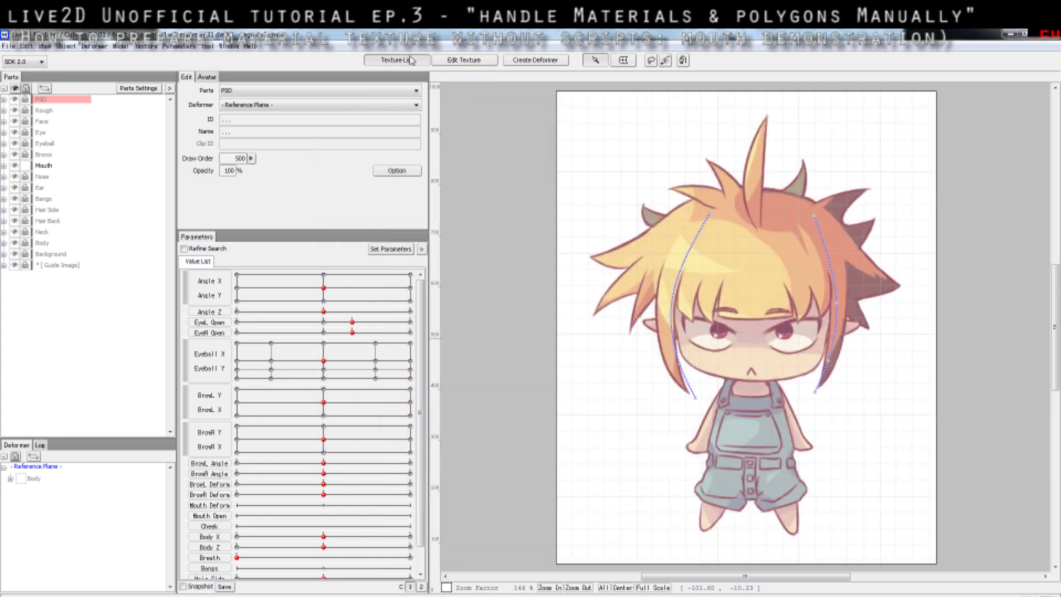
scroll(524, 403, "down", 2)
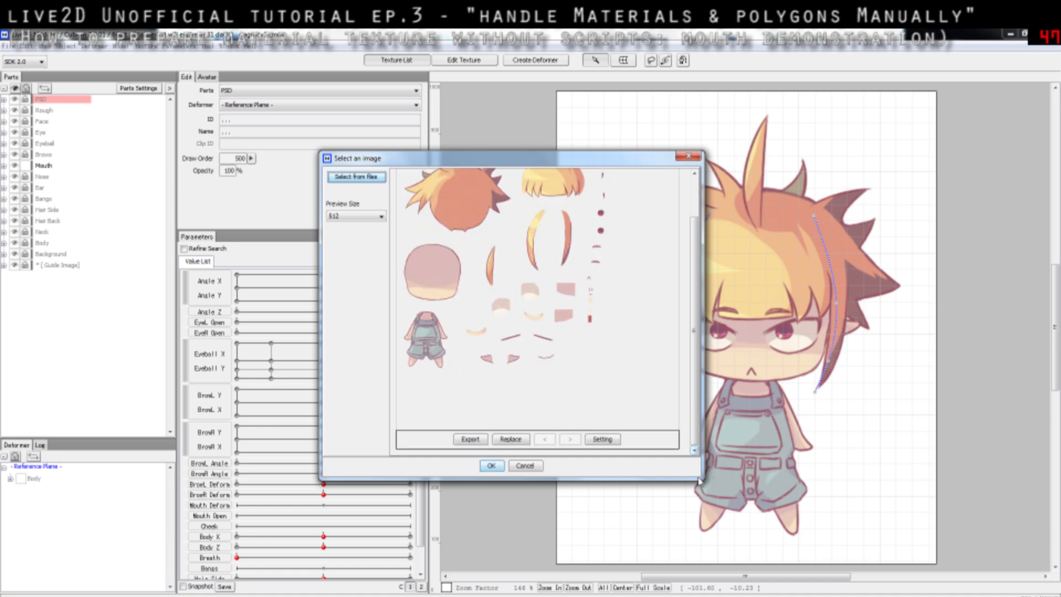
left_click_drag(698, 477, 823, 567)
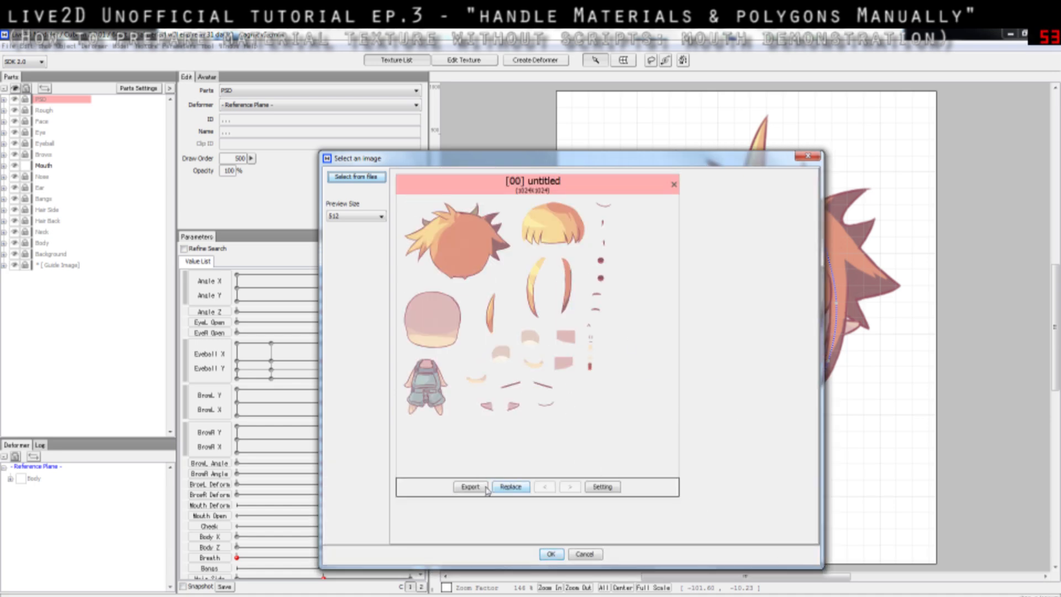
left_click(613, 487)
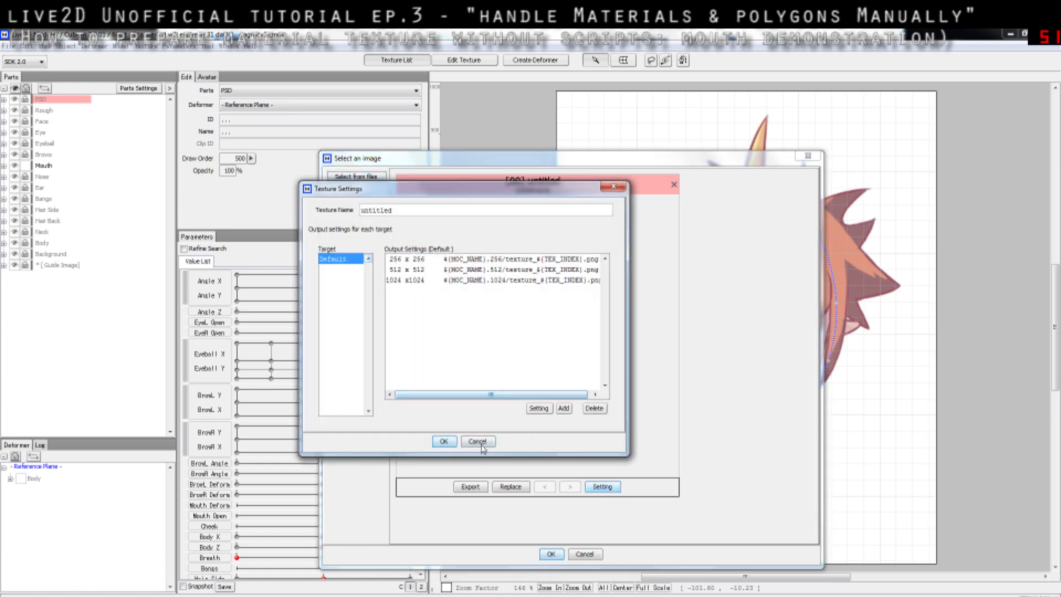
left_click(478, 443)
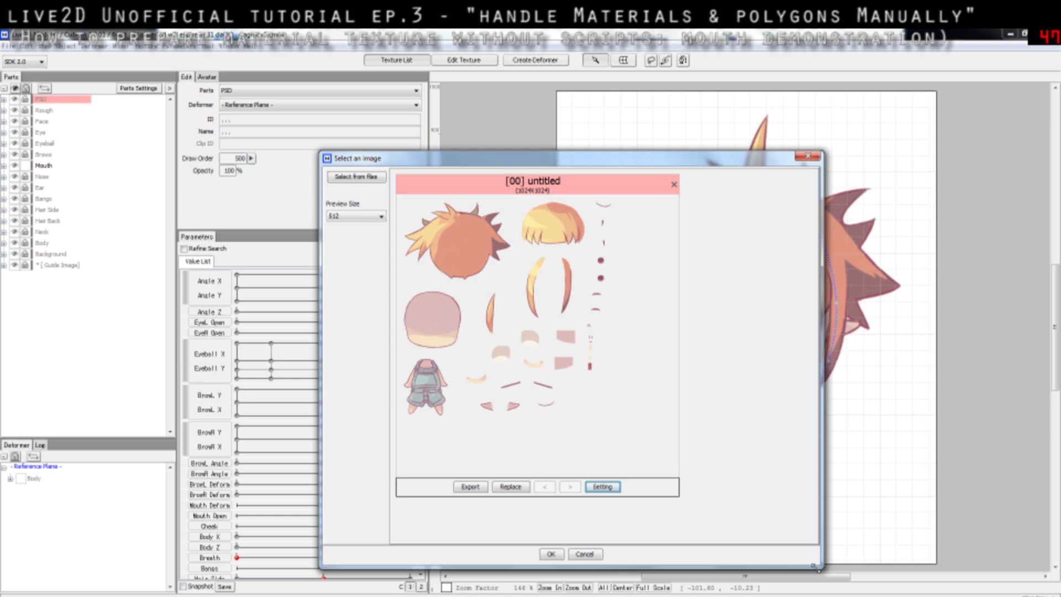
left_click_drag(814, 567, 741, 563)
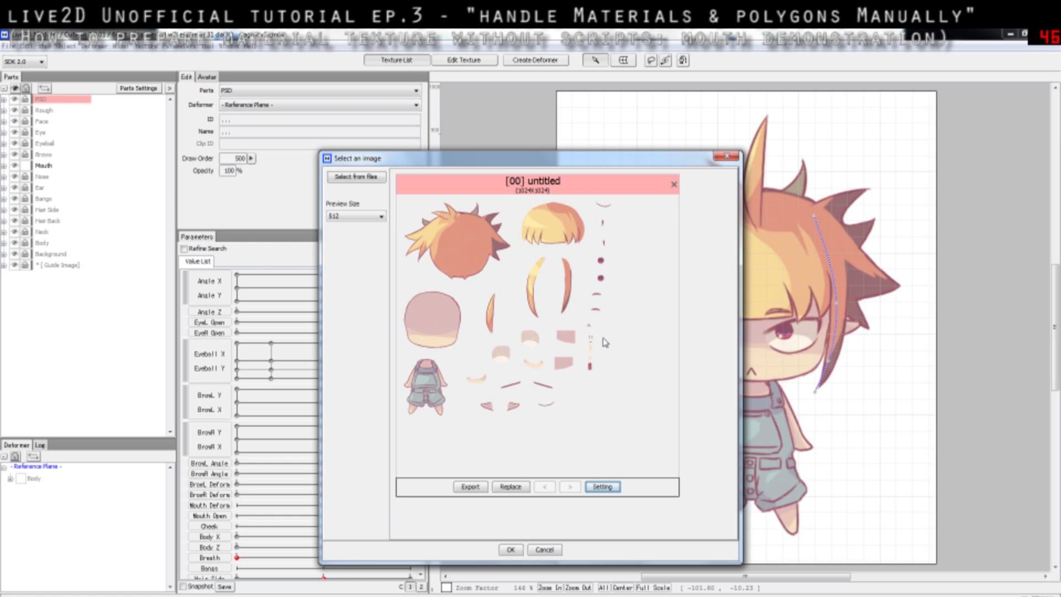
- Start replacing the untitled texture, preview texture_00 - Copy copy.png and texture_00 - Copy.png, and back out without replacing it
left_click(523, 487)
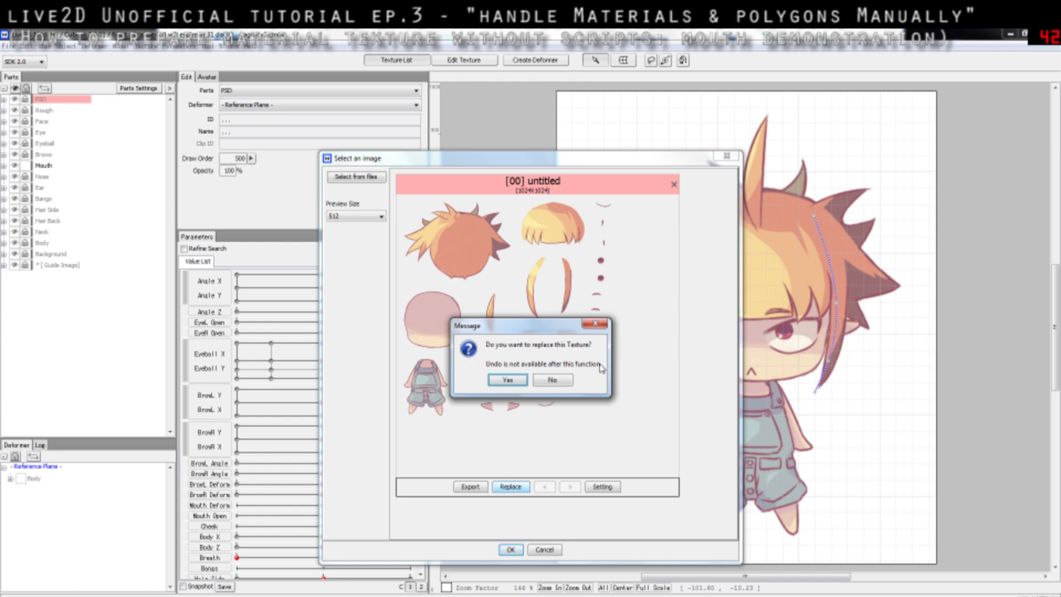
left_click(508, 379)
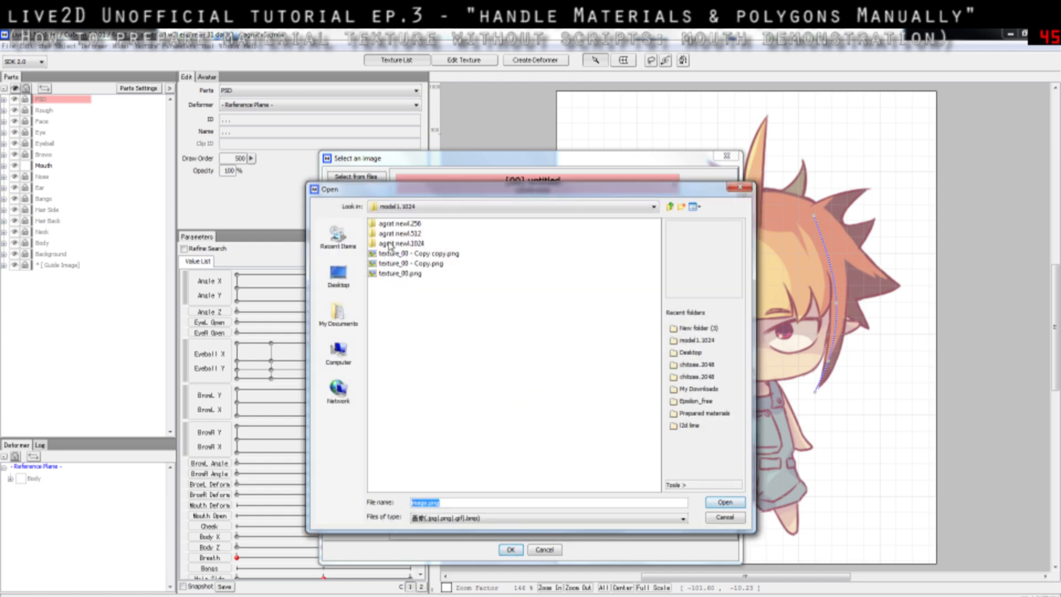
left_click(452, 257)
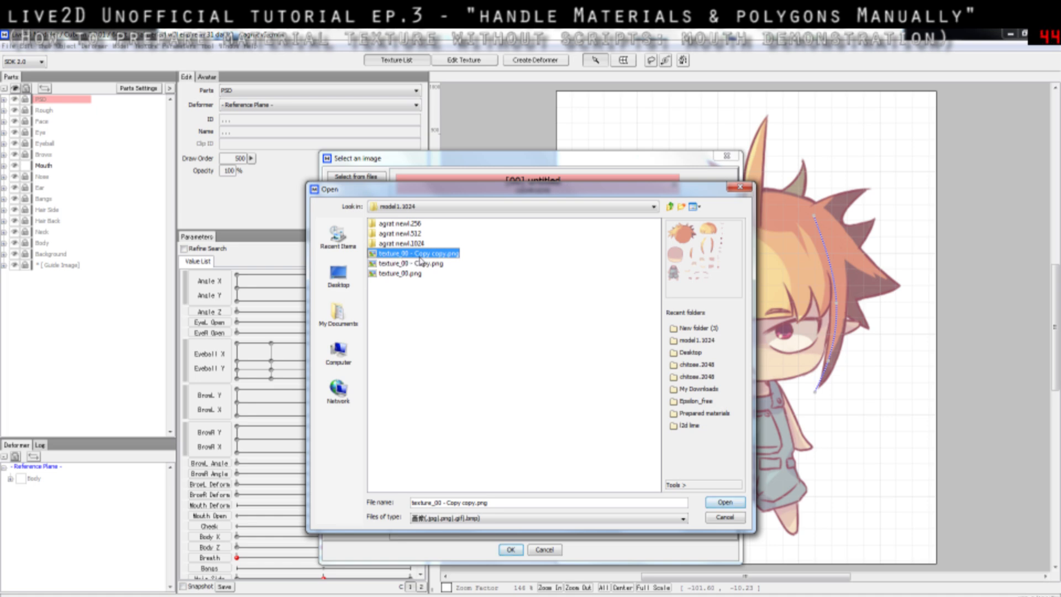
left_click(449, 266)
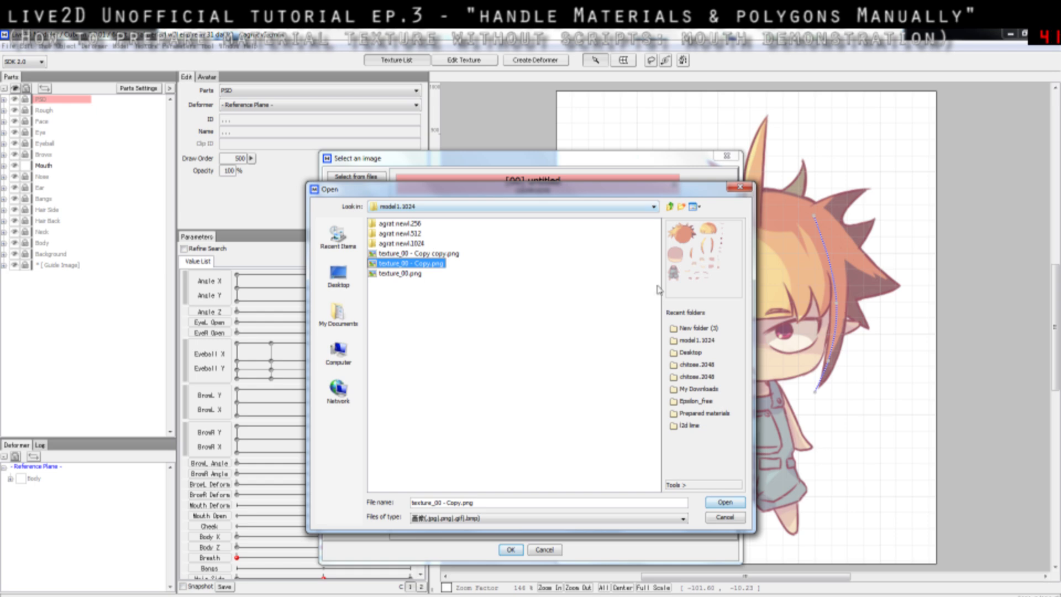
left_click(419, 254)
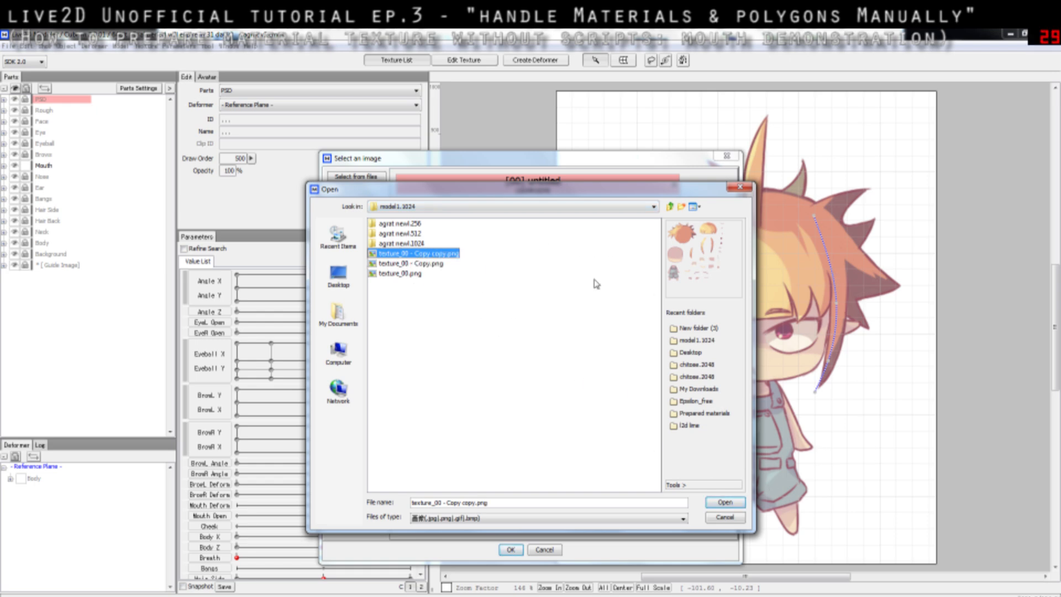
left_click(435, 263)
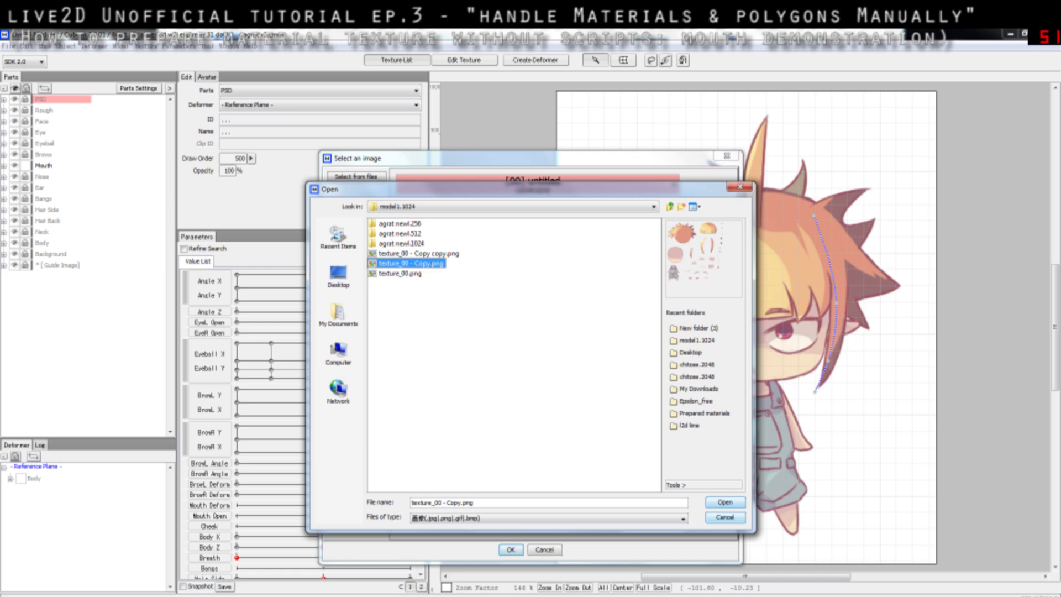
left_click(733, 518)
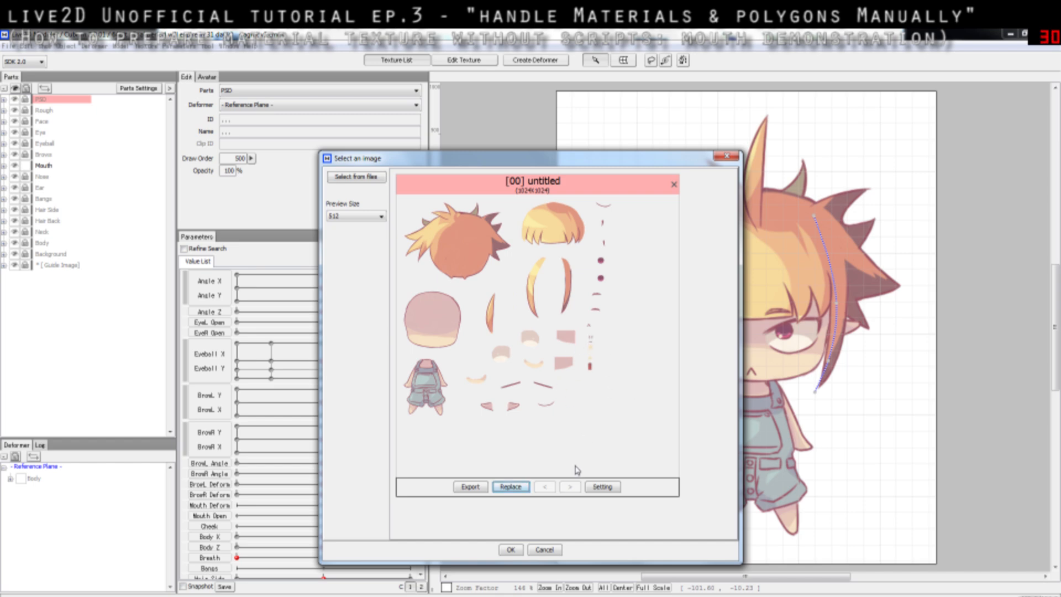
left_click(540, 551)
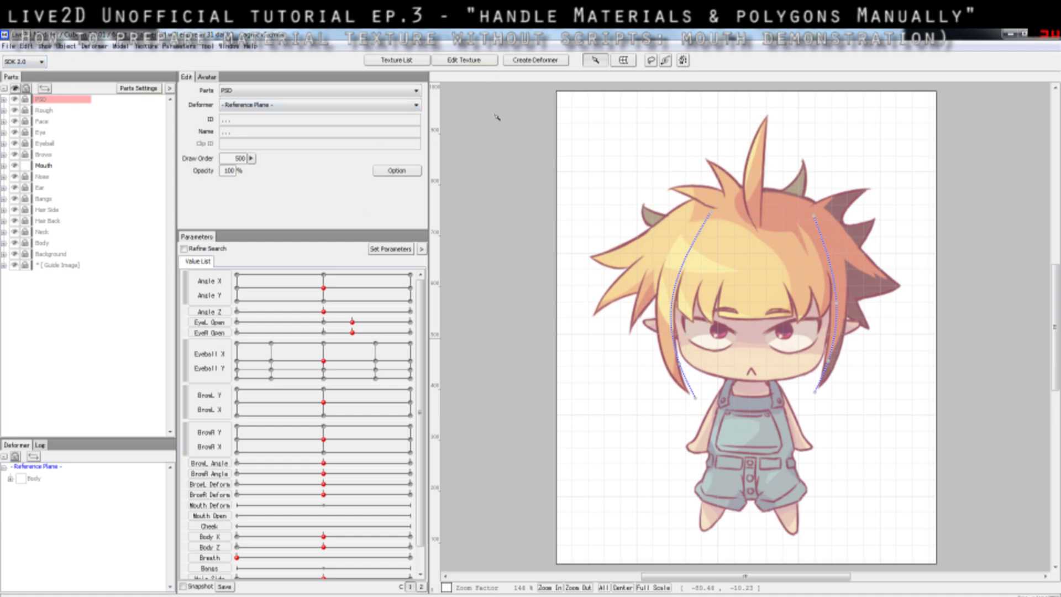
- Expand the Mouth part and its Drawing group, toggle the mouth drawing's visibility off and on, and clear the selection
left_click(42, 165)
left_click(5, 166)
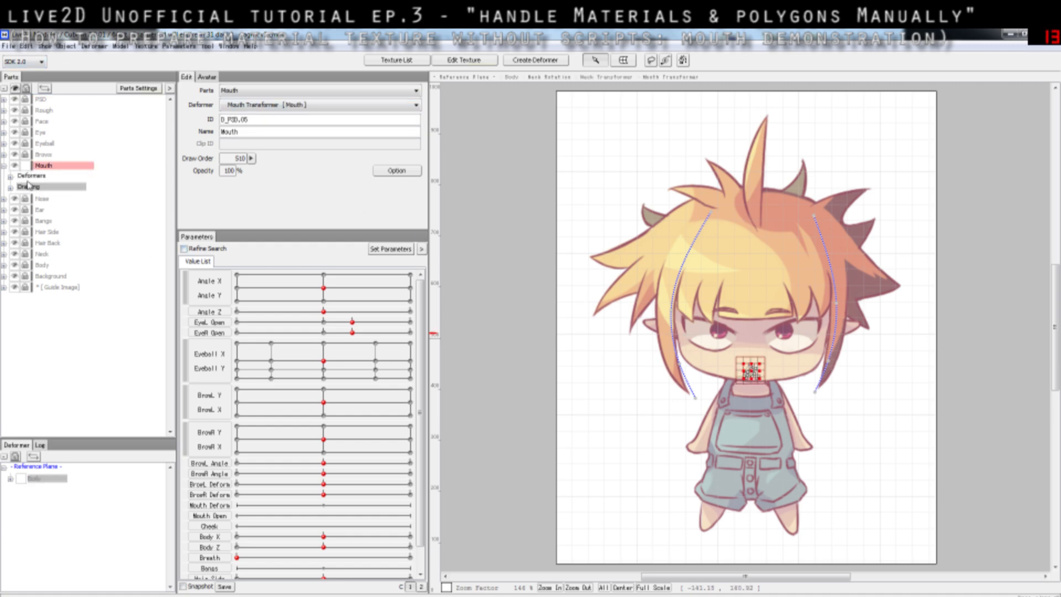
left_click(11, 187)
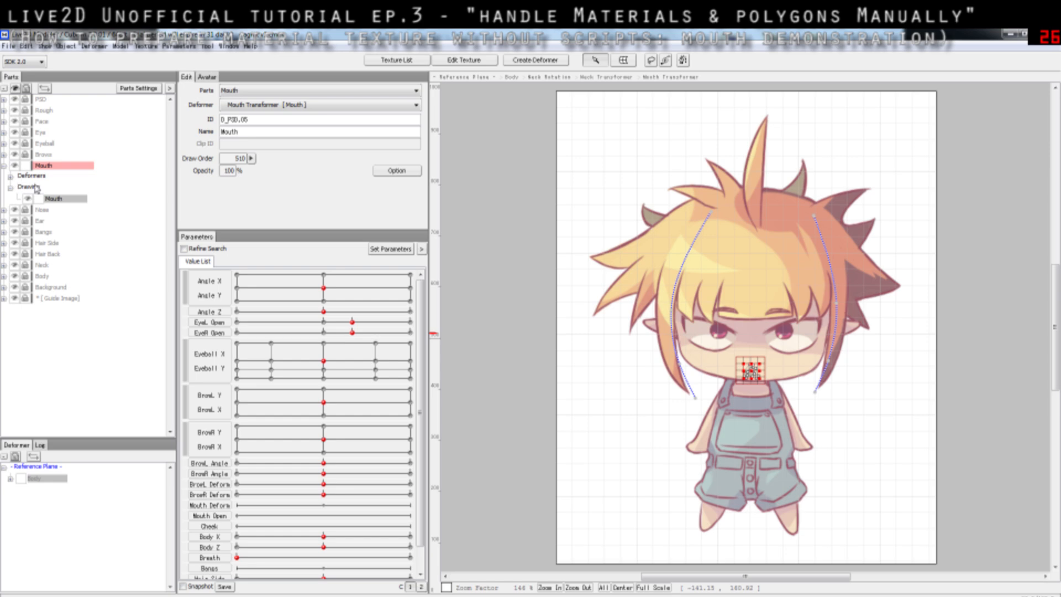
left_click(29, 199)
left_click(29, 199)
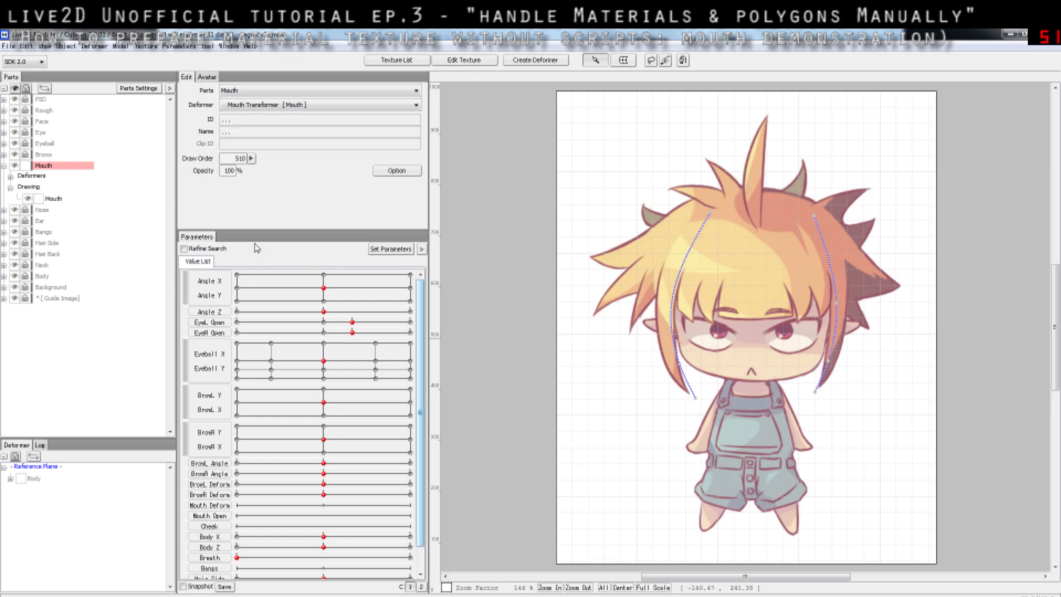
left_click(27, 200)
left_click(27, 200)
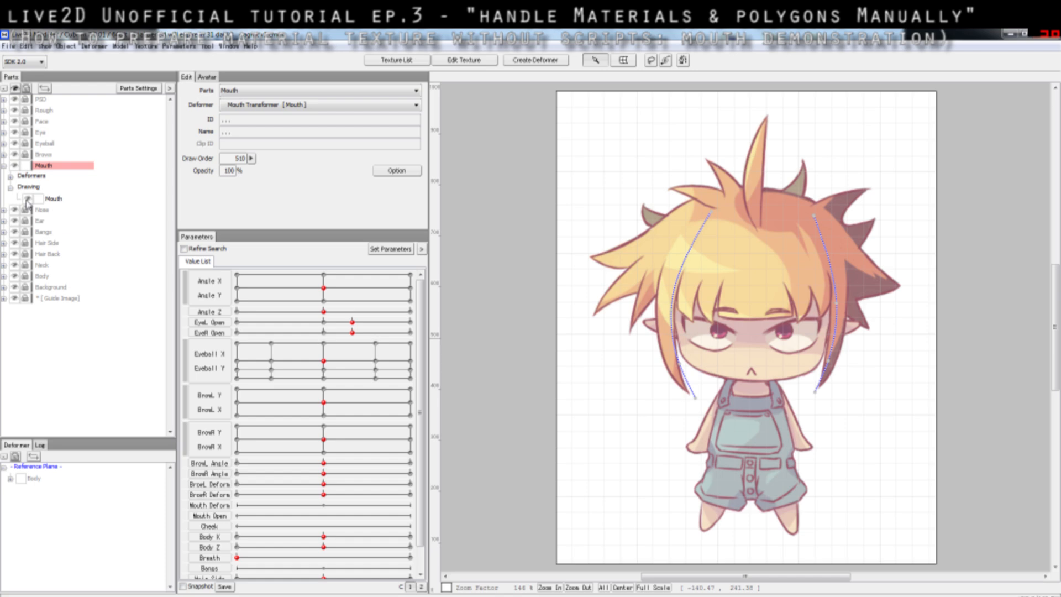
left_click(875, 432)
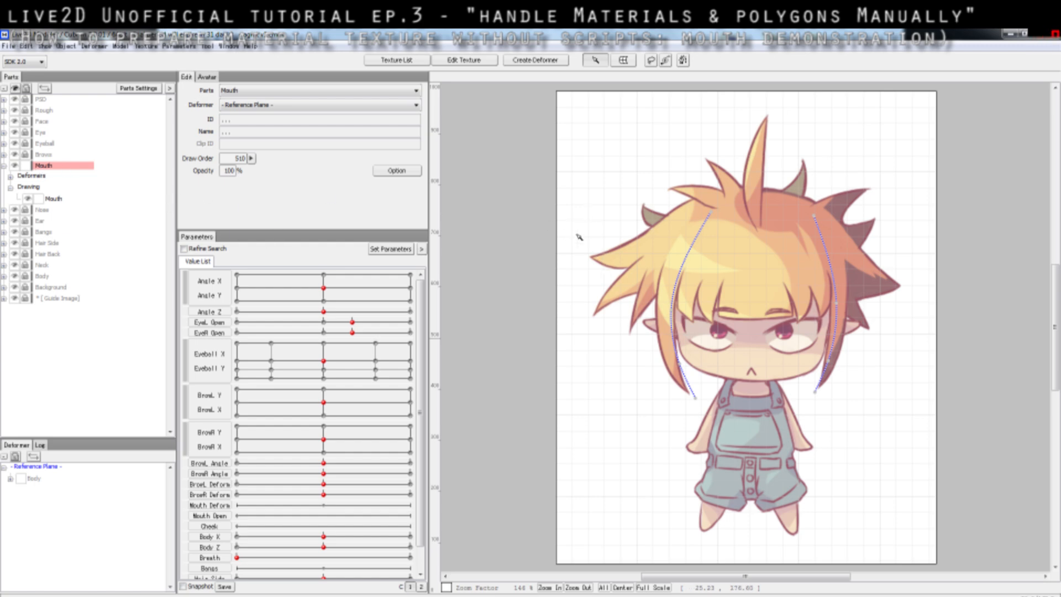
- Inspect the mouth drawing's mesh on the canvas, compare it with the Eye part, and clear the selection
left_click(56, 201)
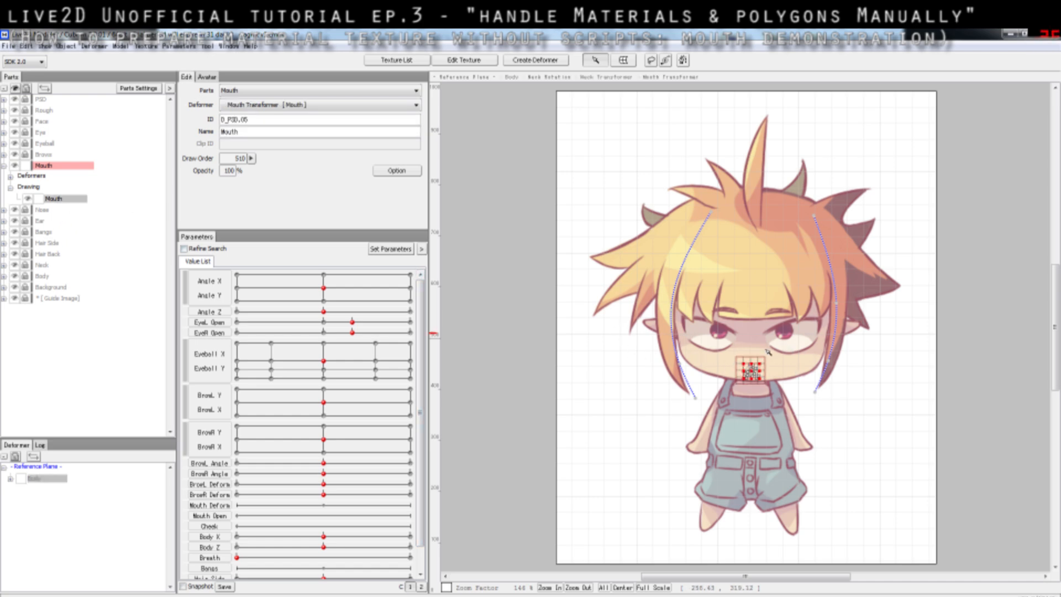
left_click(71, 170)
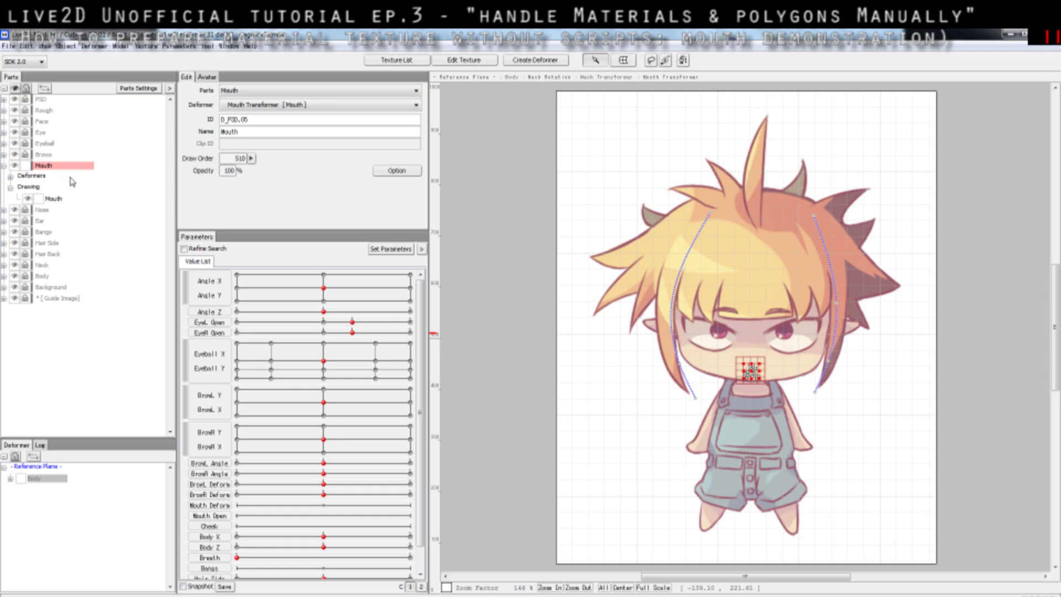
left_click(40, 133)
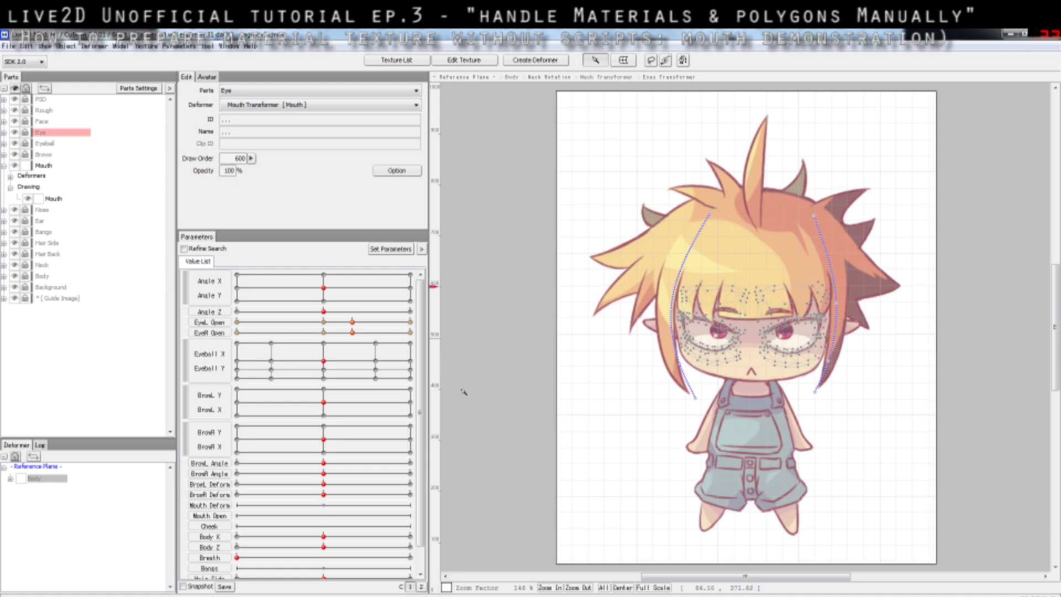
left_click(45, 165)
left_click(56, 200)
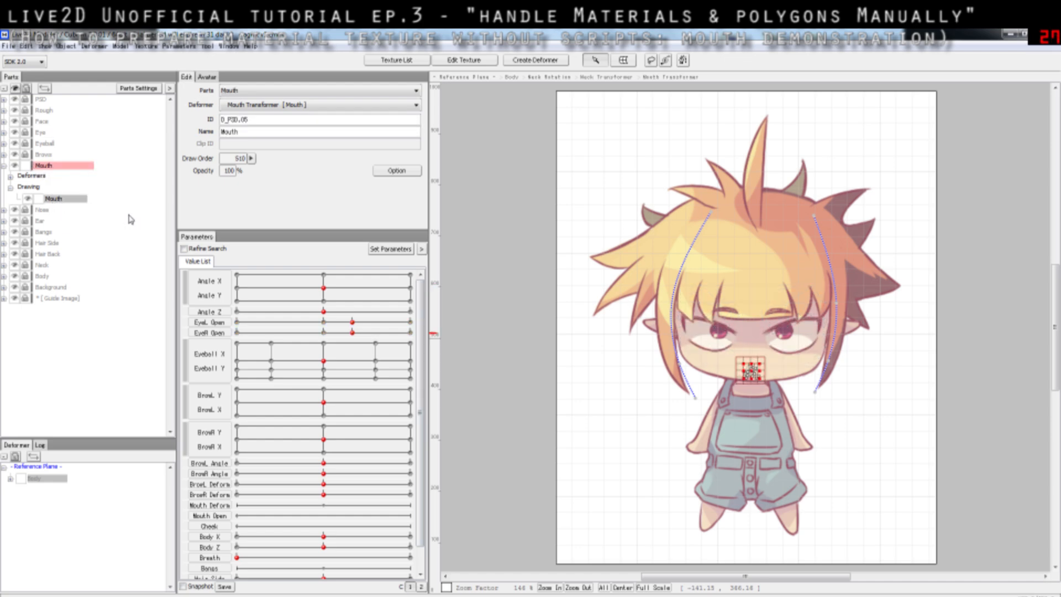
left_click(634, 417)
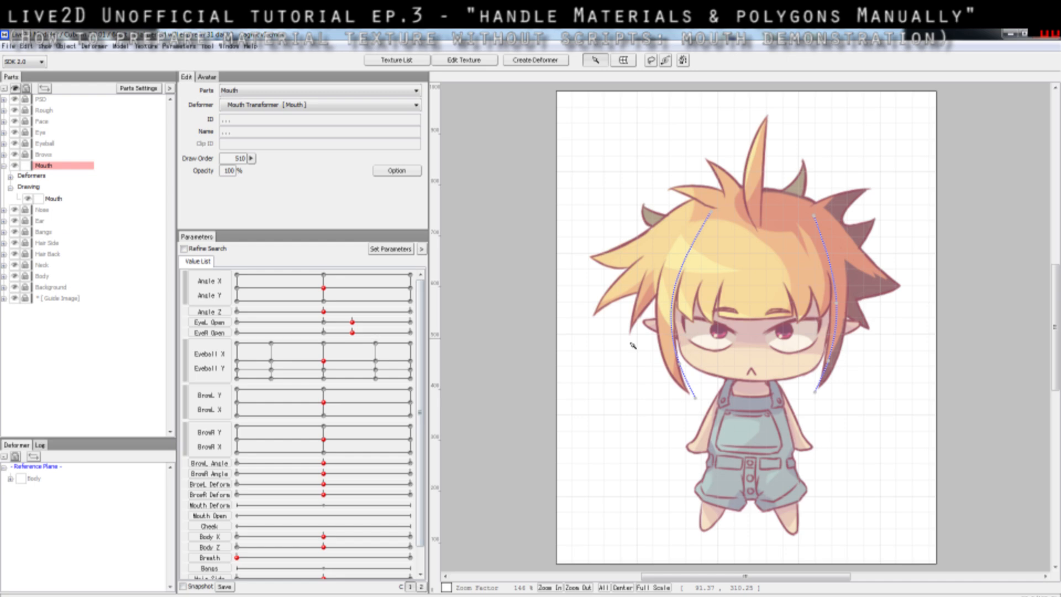
left_click(637, 381)
- Expand the Mouth part's Deformers group and inspect the Mouth Transformer and the mouth drawing's mesh up close
left_click(11, 177)
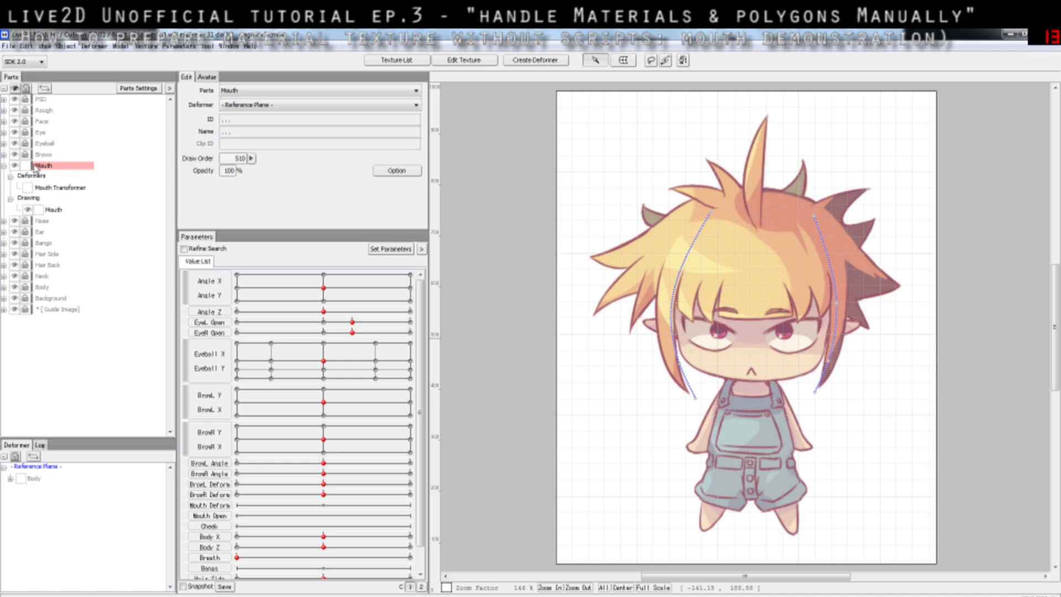
left_click(62, 188)
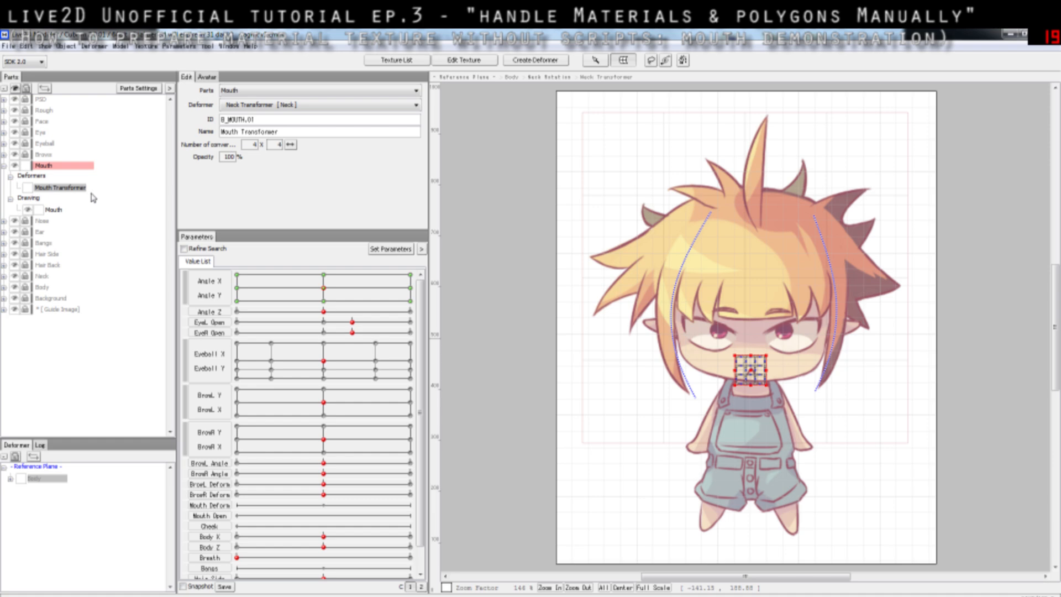
left_click(54, 210)
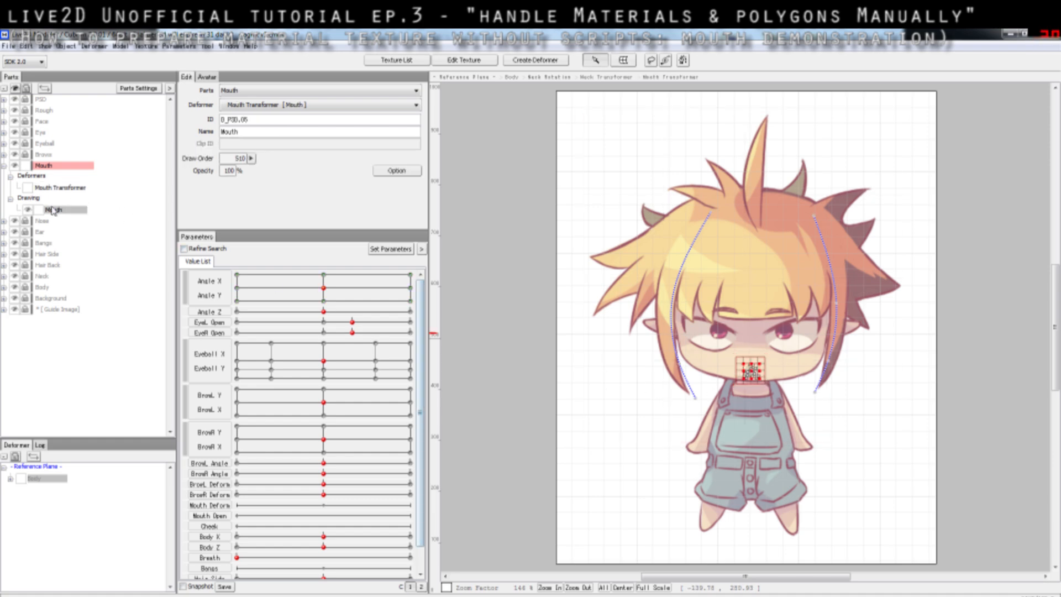
left_click(46, 166)
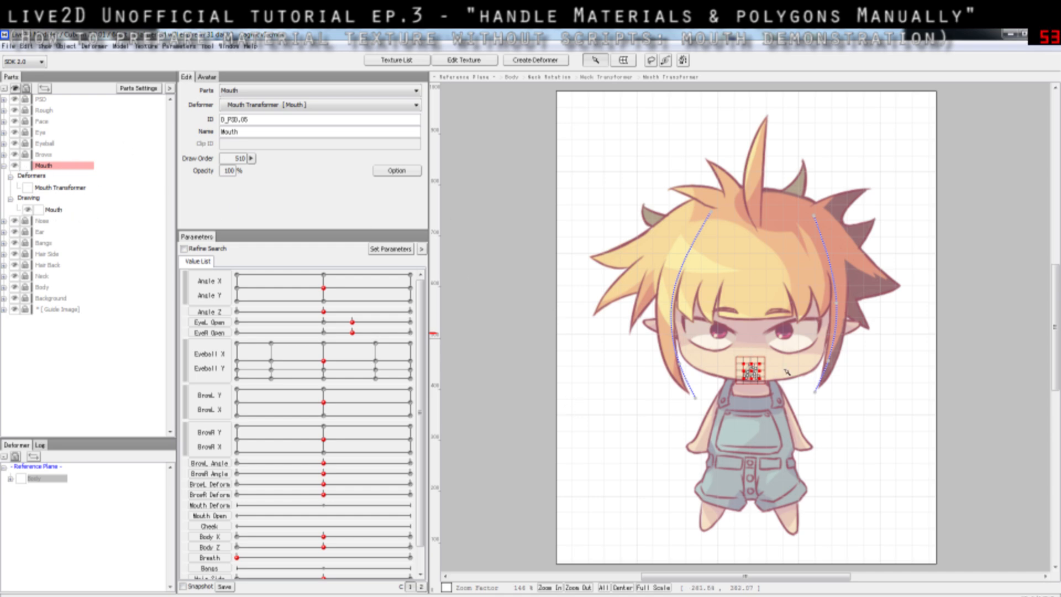
scroll(728, 374, "up", 5)
scroll(717, 269, "down", 2)
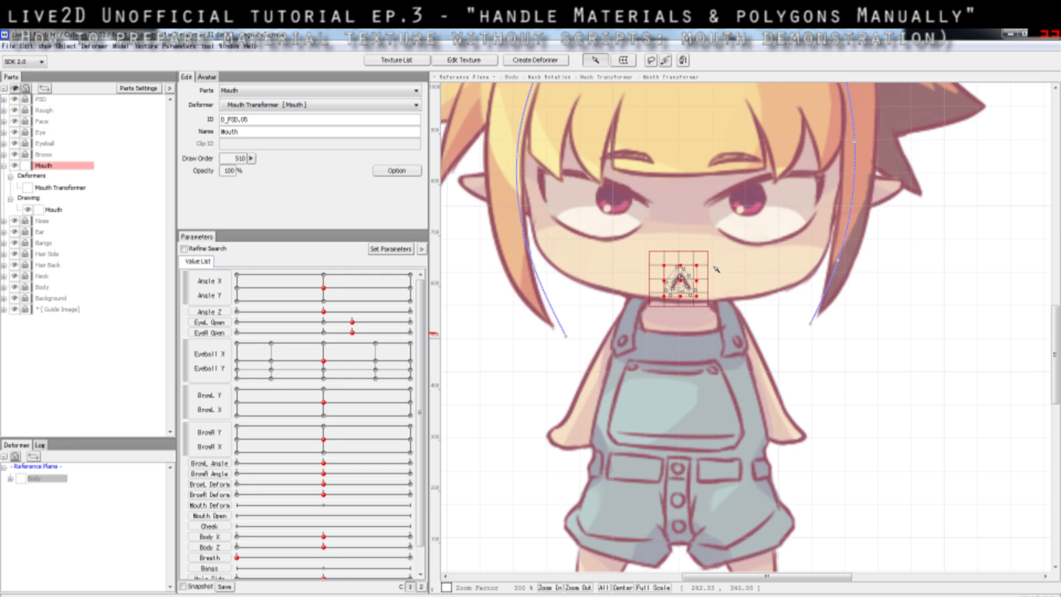
left_click(467, 388)
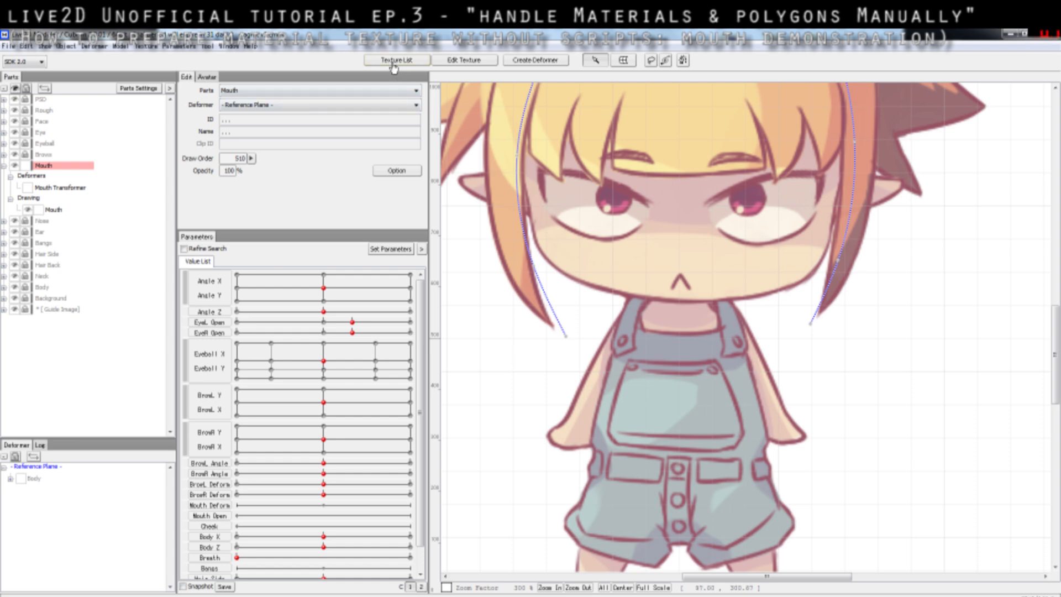
- Open the untitled texture in the polygon editor and examine the separate mouth parts on the sheet
left_click(467, 60)
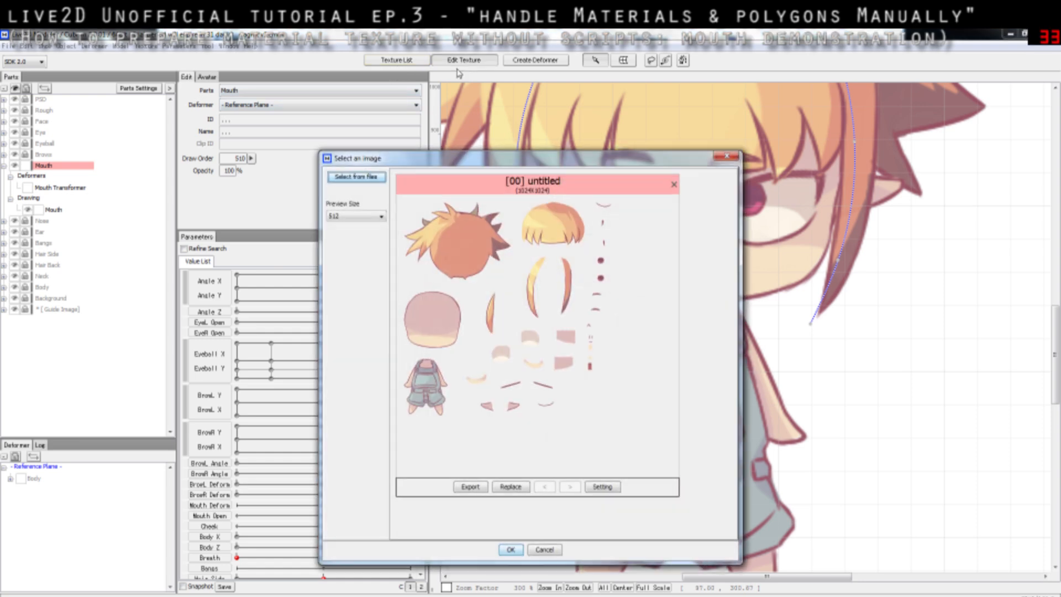
double_click(544, 378)
scroll(816, 296, "up", 5)
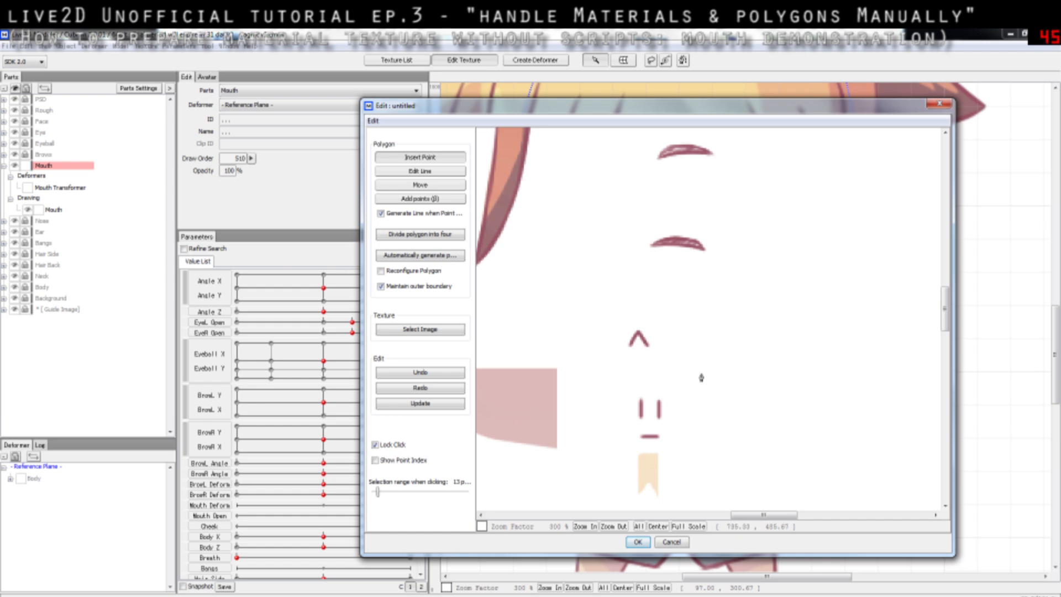
mouse_move(946, 331)
left_mouse_down()
mouse_move(946, 356)
mouse_move(946, 342)
left_mouse_up()
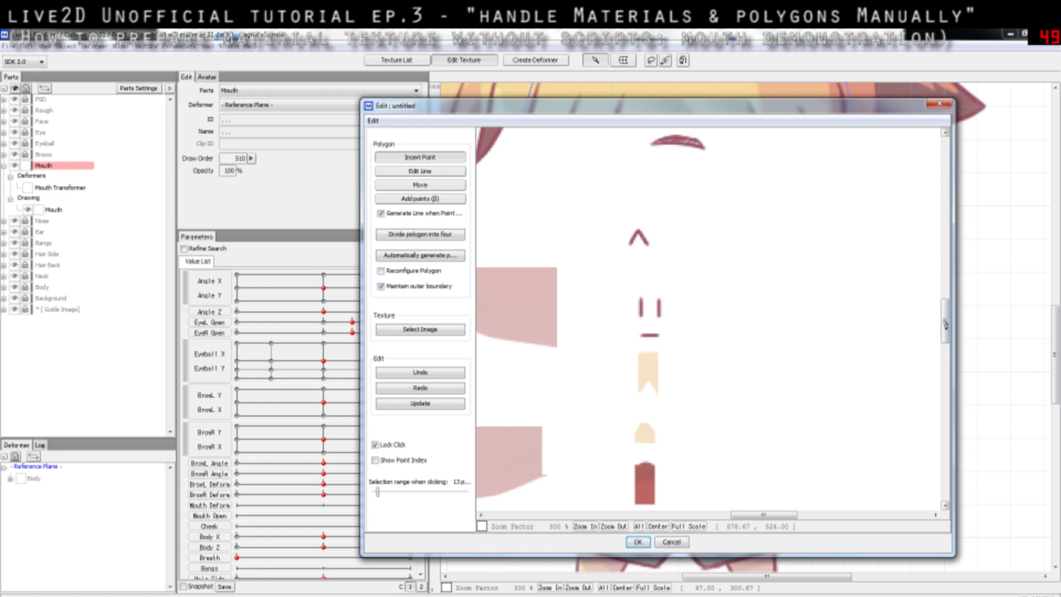
scroll(622, 277, "down", 4)
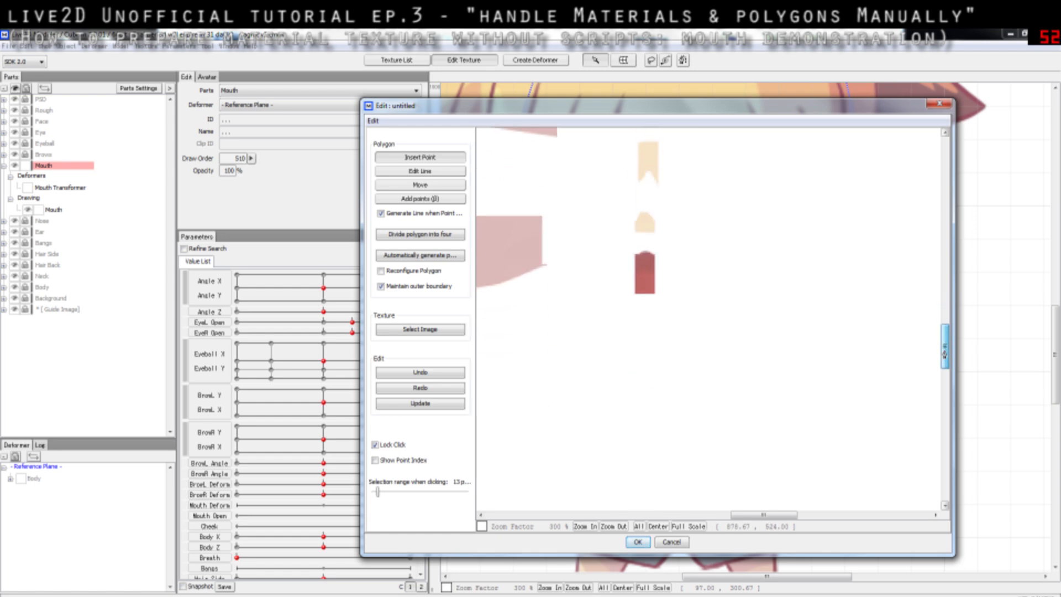
- Try to outline the red mouth interior with a four-point polygon split by a diagonal, adding extra points inside it
left_click(630, 236)
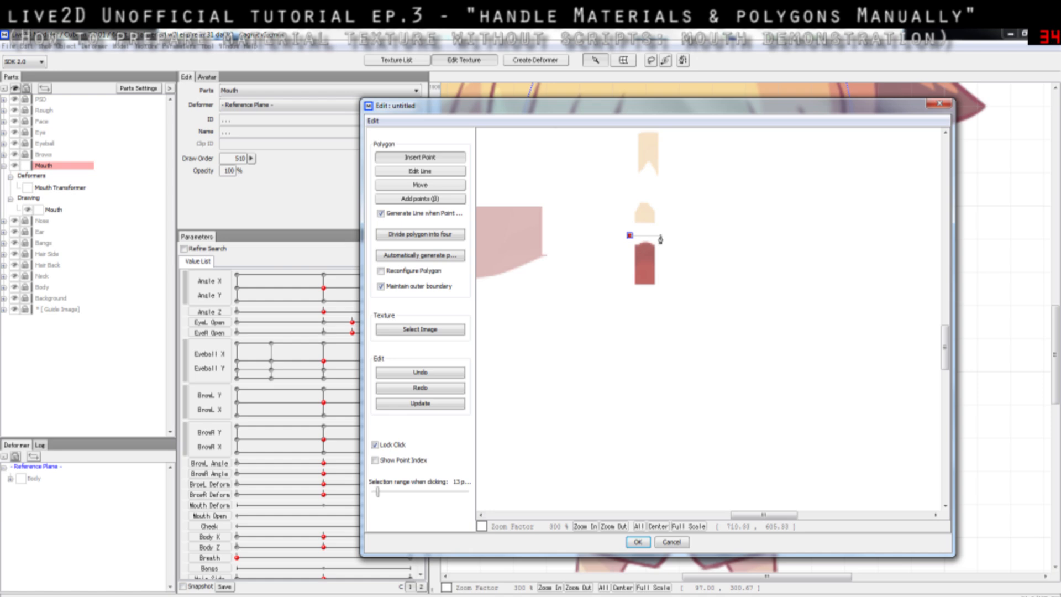
left_click(661, 236)
left_click(661, 292)
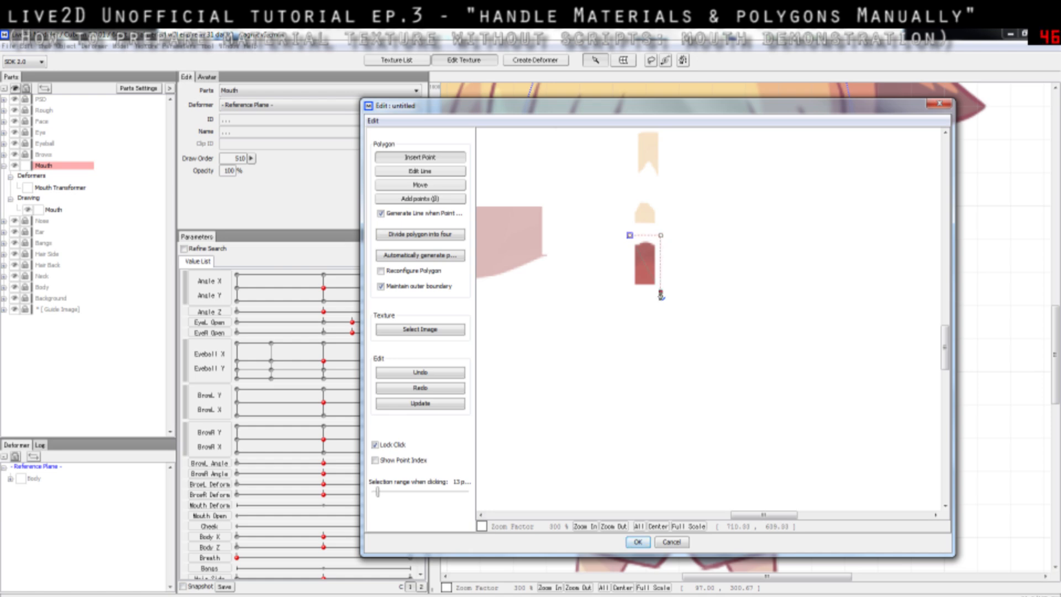
left_click(628, 289)
left_click(630, 235)
left_click(661, 289)
left_click(649, 255)
left_click(628, 276)
- Undo the extra points and pull the polygon's lower corner away from the red mouth interior
key("ctrl+z")
key("ctrl+z")
left_click_drag(661, 291, 687, 315)
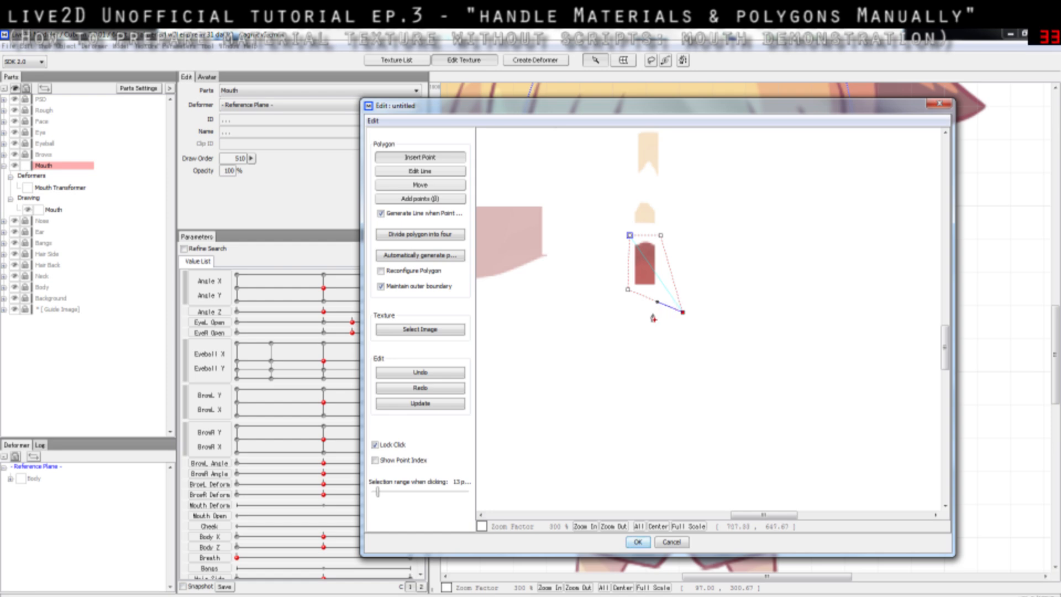
left_click_drag(684, 312, 686, 511)
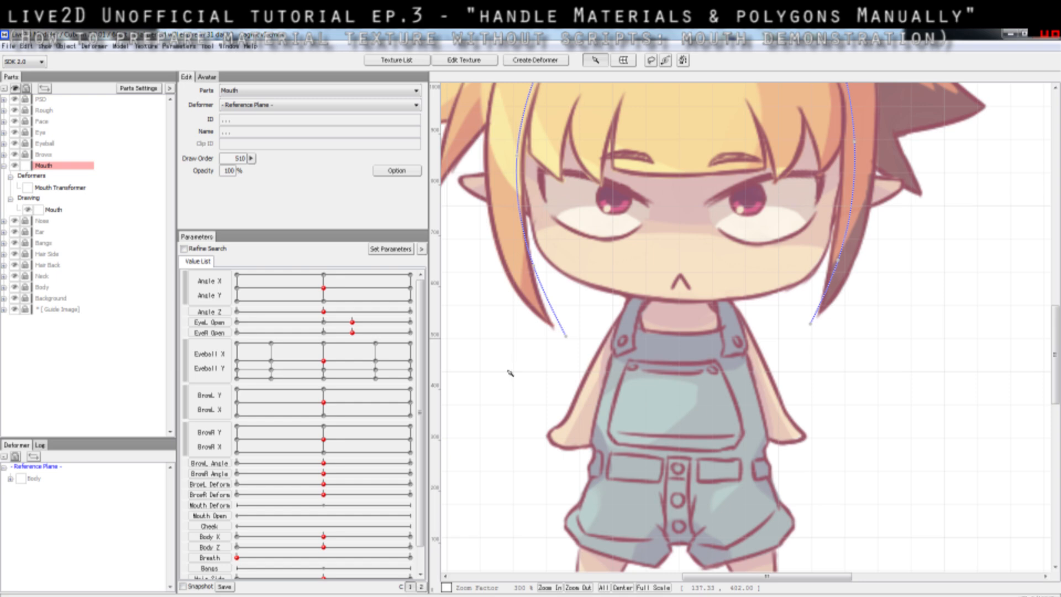
- Reopen the untitled texture in the polygon editor and enclose the red mouth interior in a four-point polygon with one diagonal
left_click(465, 62)
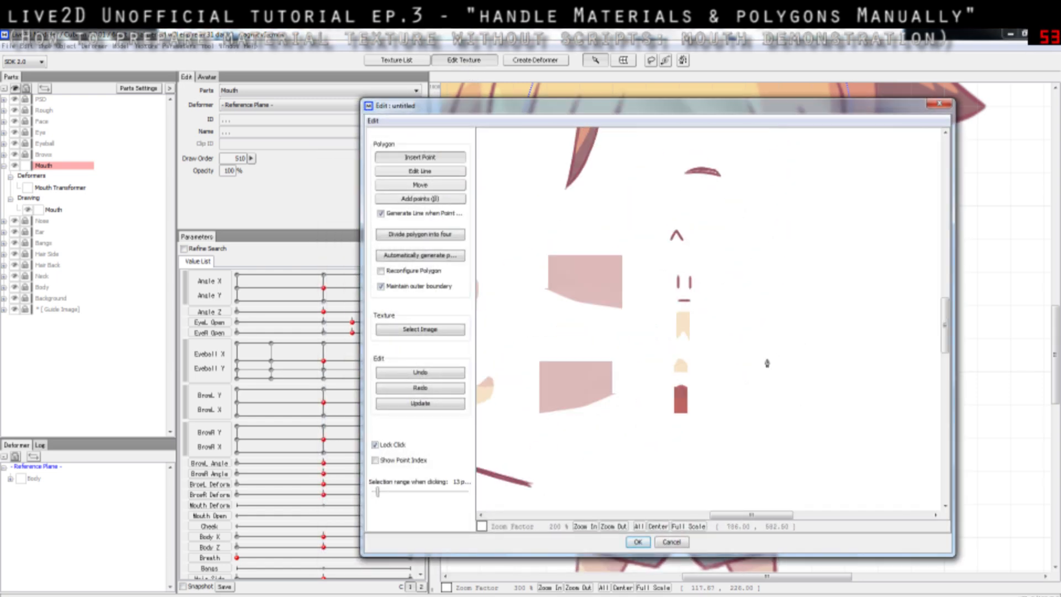
left_click_drag(666, 452, 680, 380)
left_click(592, 341)
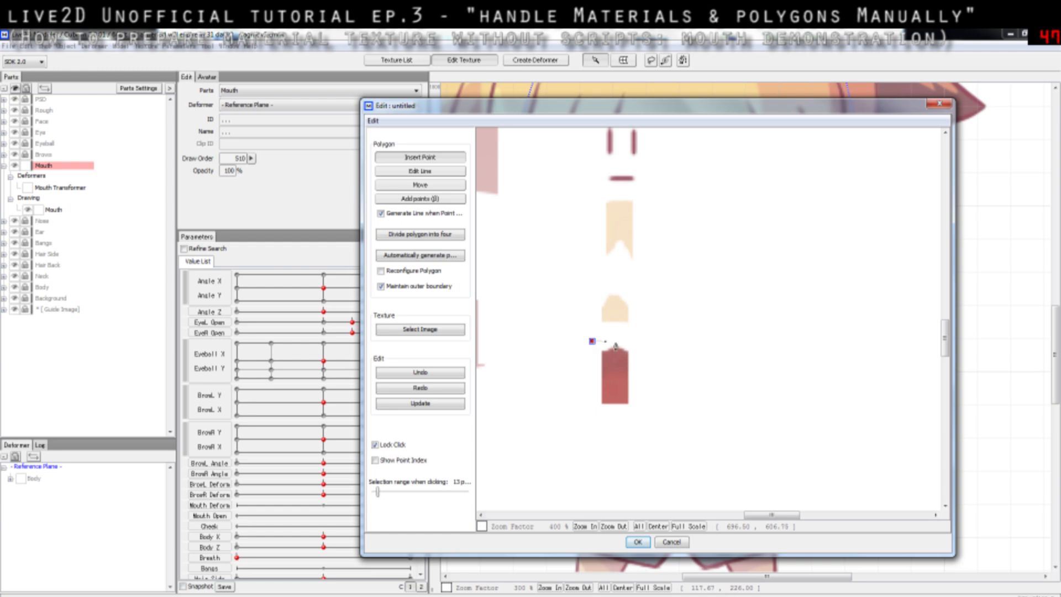
left_click(636, 342)
left_click(638, 411)
left_click(592, 409)
left_click(592, 341)
left_click(638, 410)
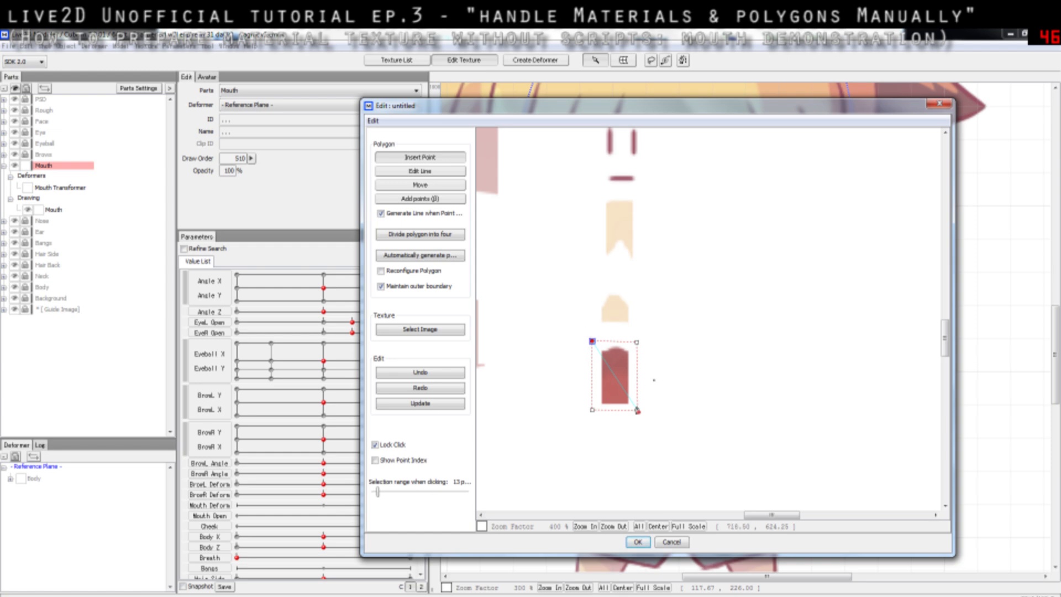
- Apply the four-point polygon and move the new red mouth interior onto the character's face over the mouth
left_click(640, 543)
scroll(755, 423, "down", 3)
scroll(778, 429, "up", 1)
scroll(929, 429, "down", 2)
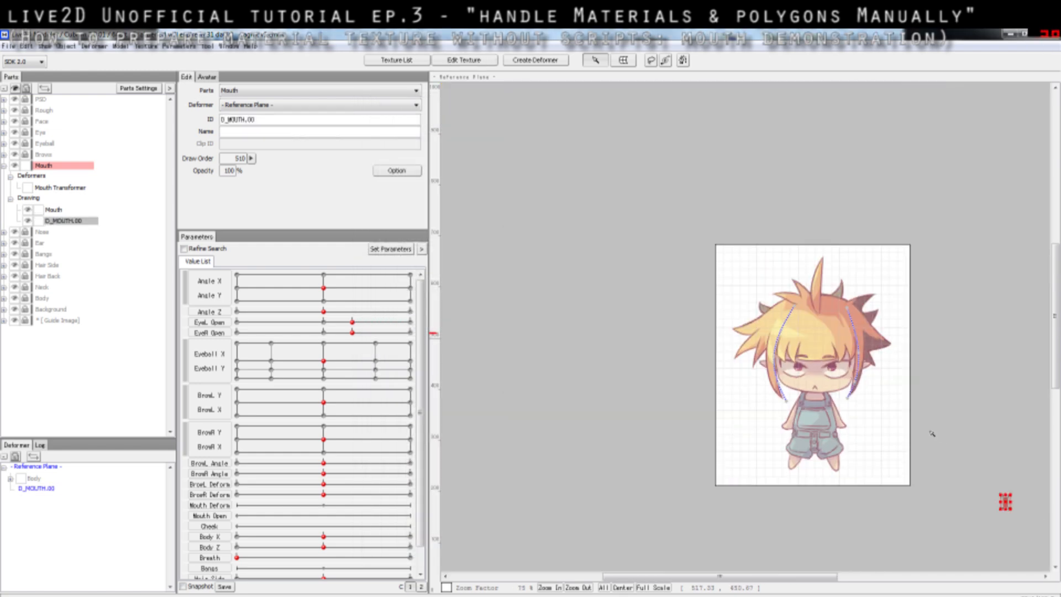
scroll(922, 427, "up", 1)
scroll(894, 403, "up", 1)
scroll(953, 506, "down", 2)
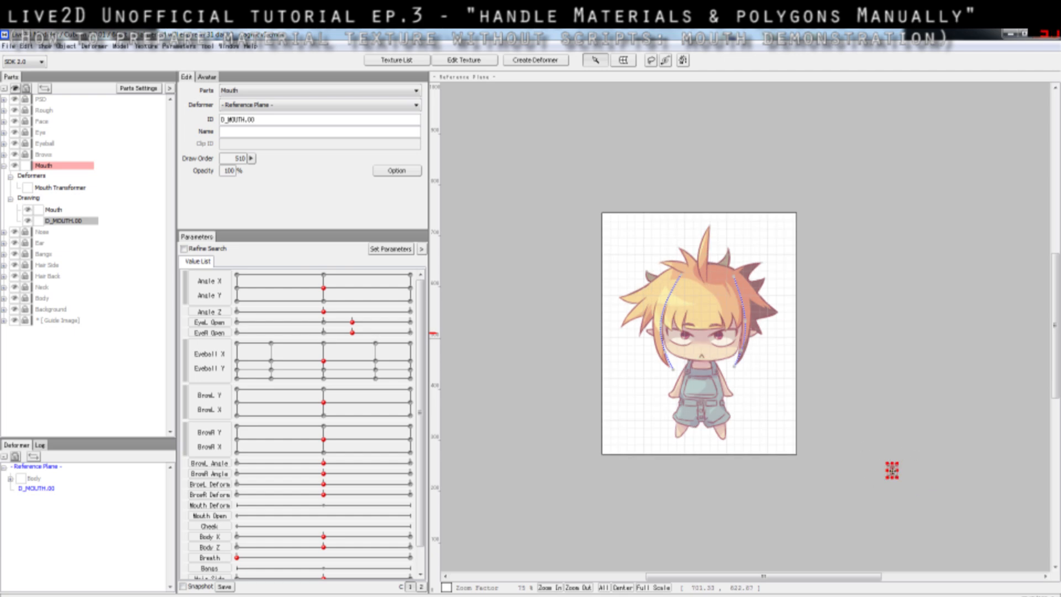
left_click_drag(892, 470, 627, 323)
scroll(735, 360, "up", 1)
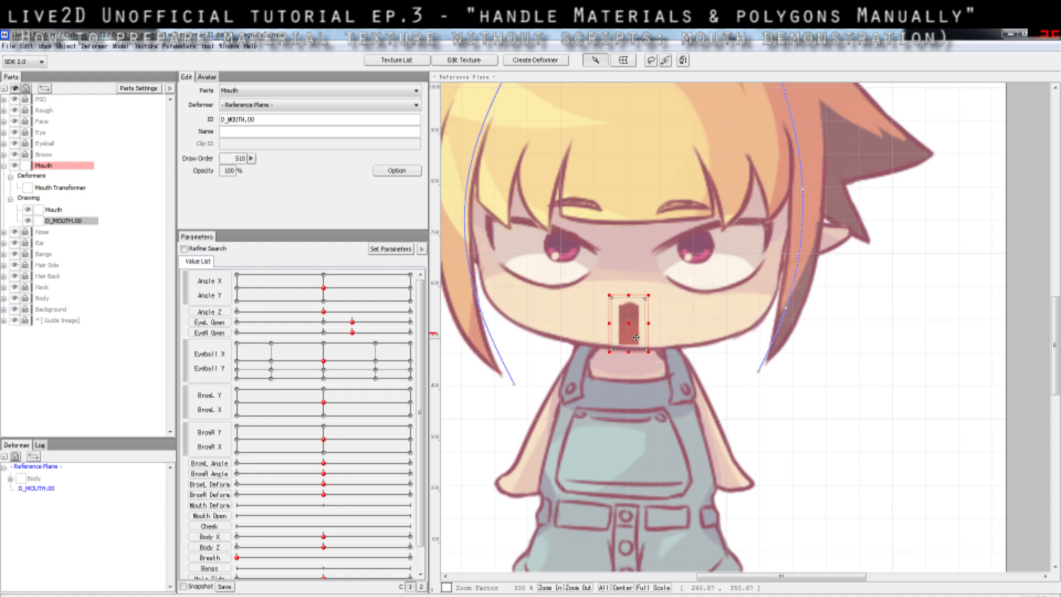
- Set the draw order of D_MOUTH.00 to 500 so it sits beneath the Mouth drawing
left_click(61, 212)
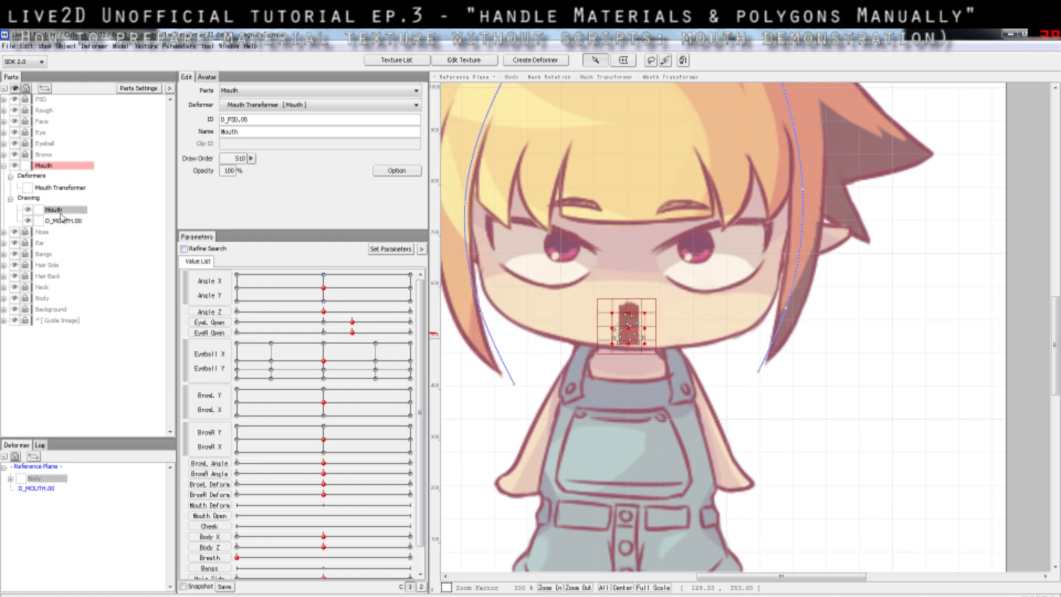
left_click(64, 222)
left_click(61, 213)
left_click(67, 221)
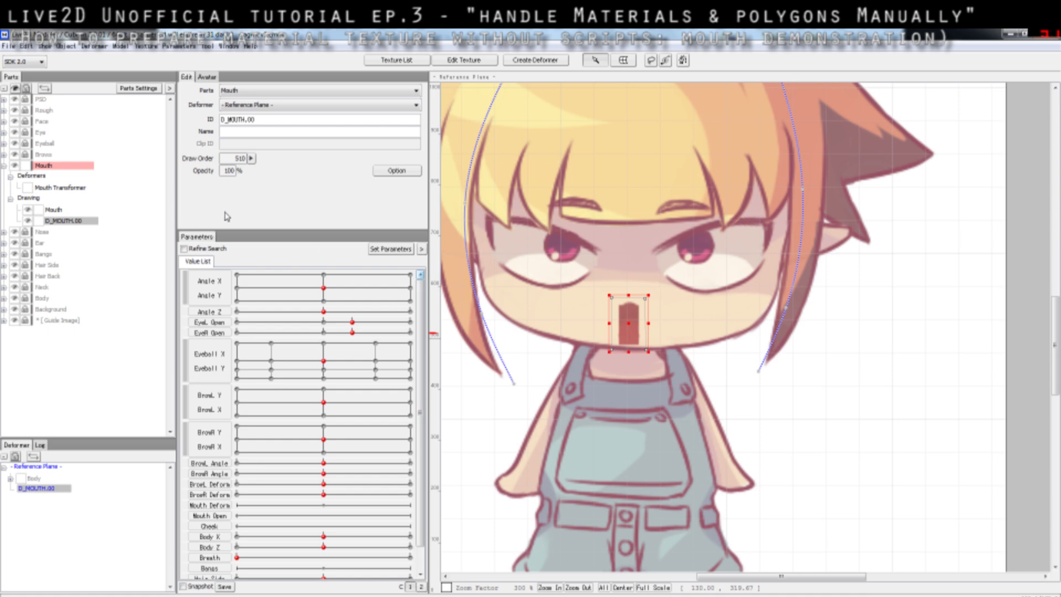
left_click(251, 159)
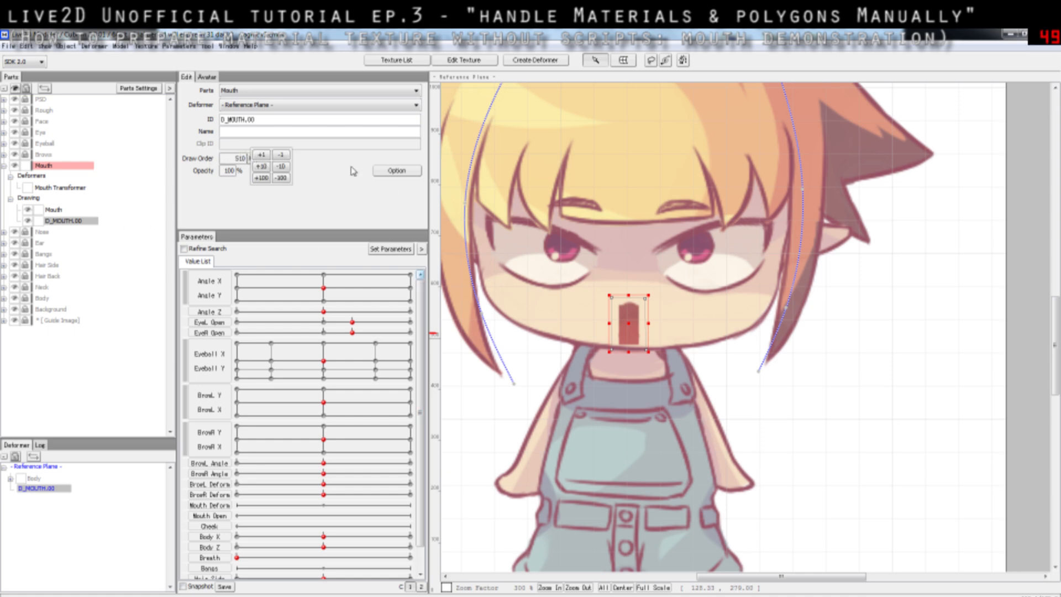
left_click(289, 169)
scroll(652, 340, "up", 2)
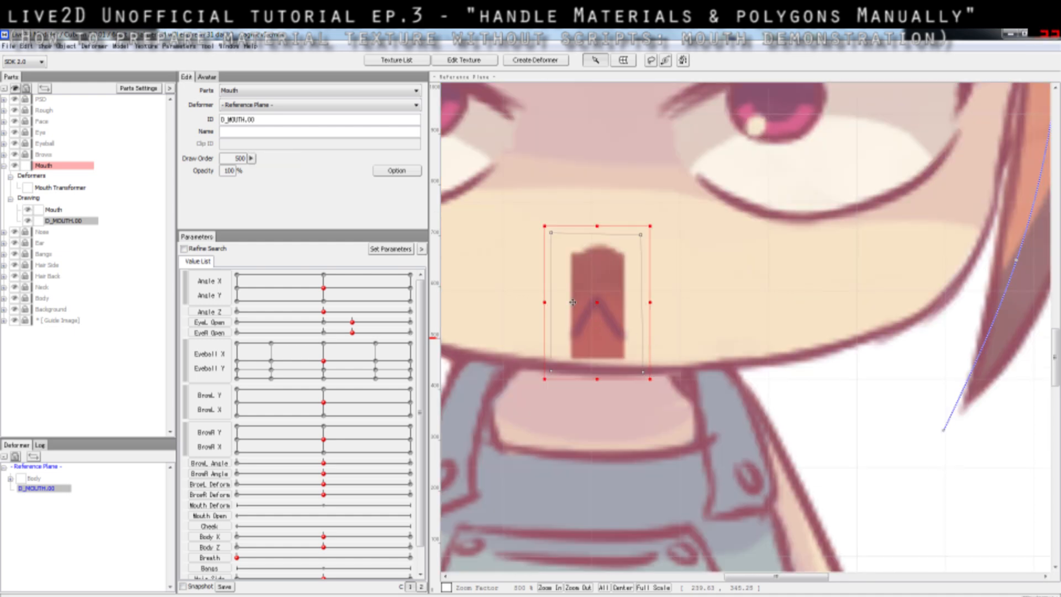
scroll(603, 309, "down", 1)
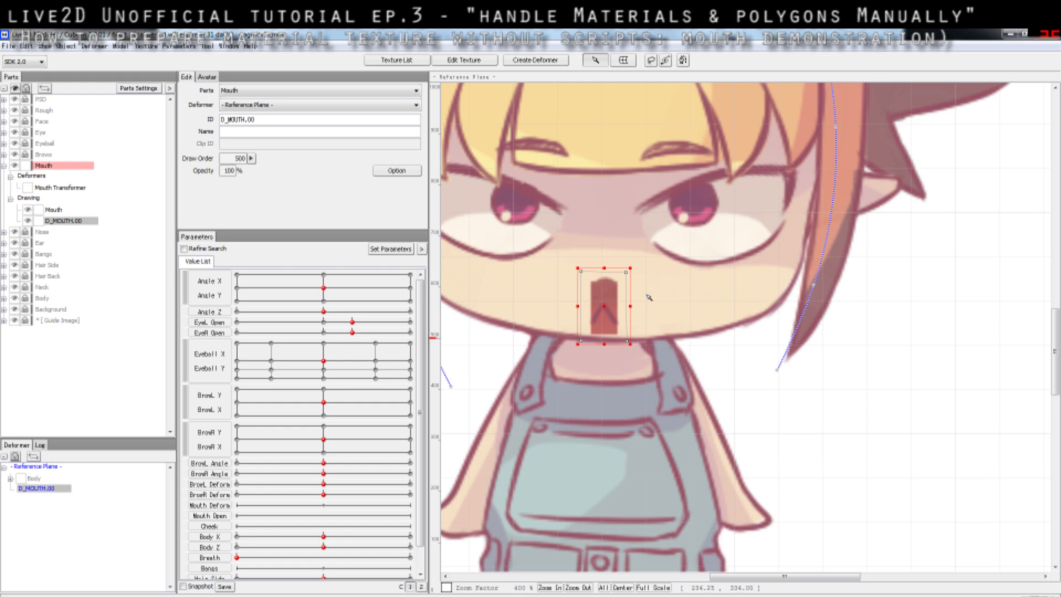
- Open the mouth interior's polygon editor from the model view and close it without changes, twice
left_click(680, 281)
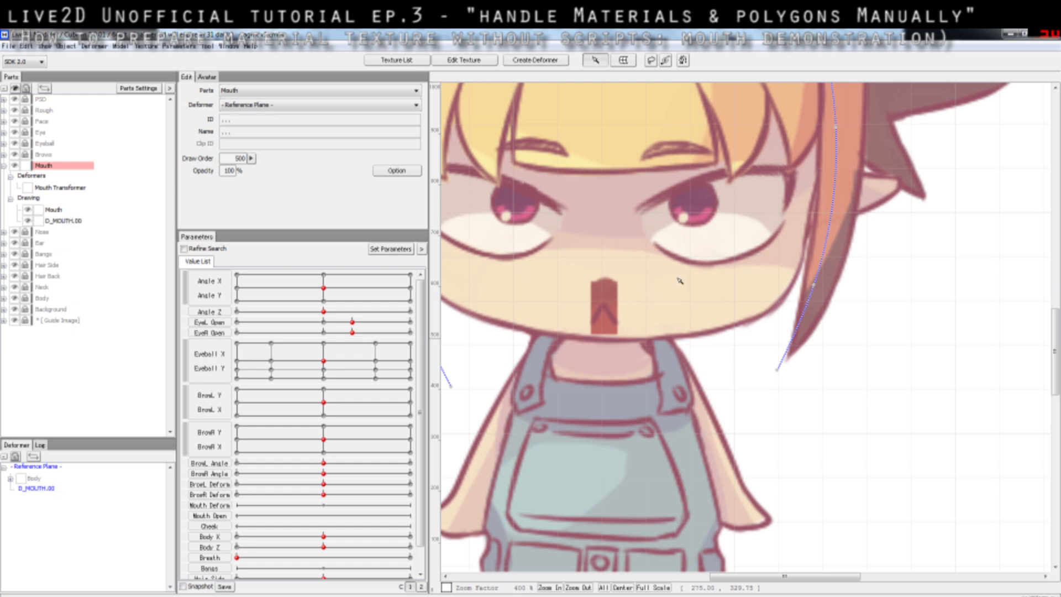
left_click(608, 284)
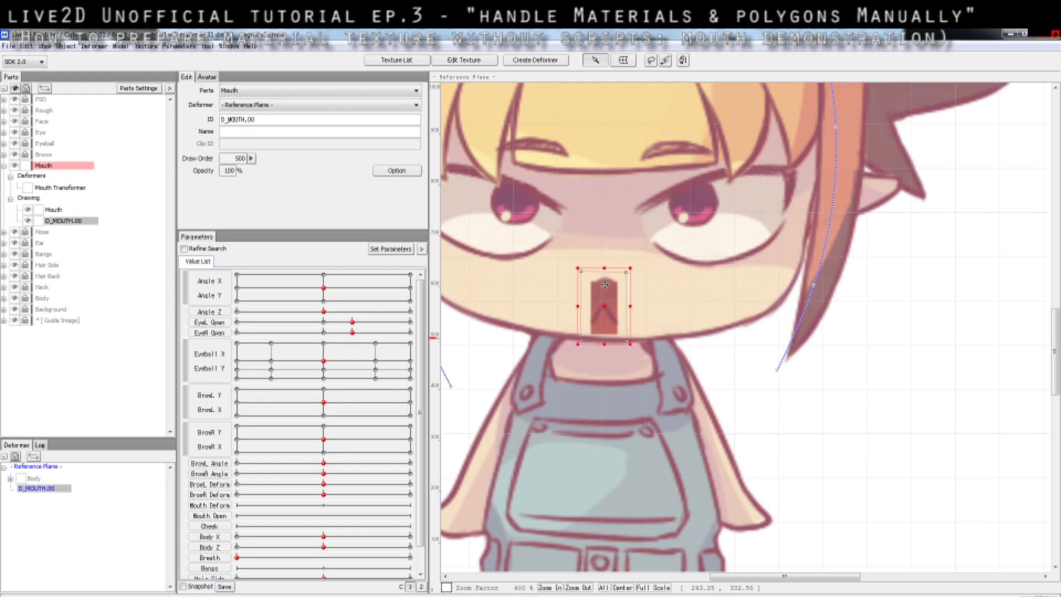
double_click(605, 284)
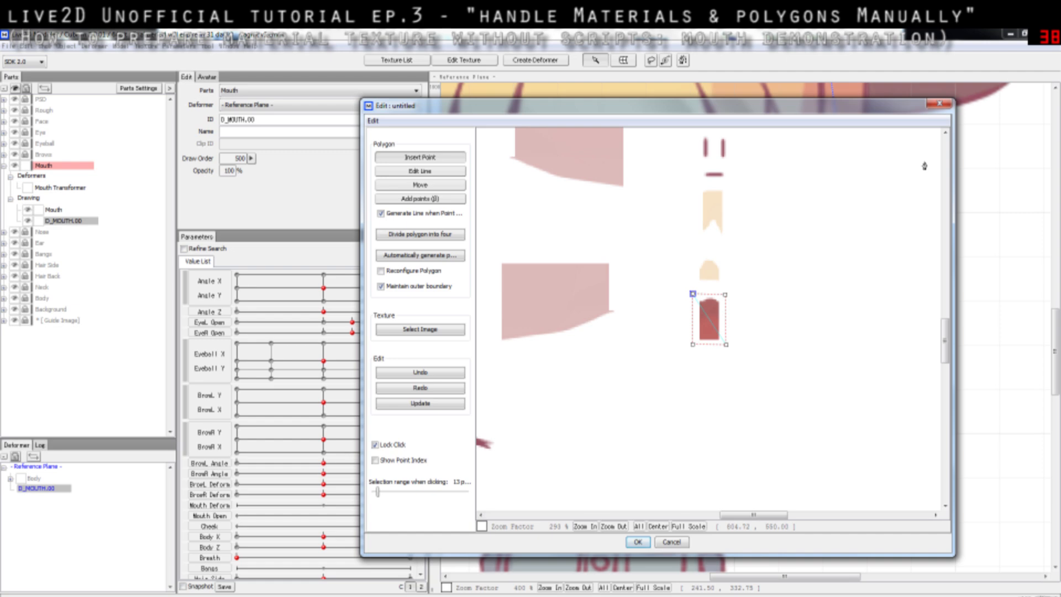
left_click(938, 104)
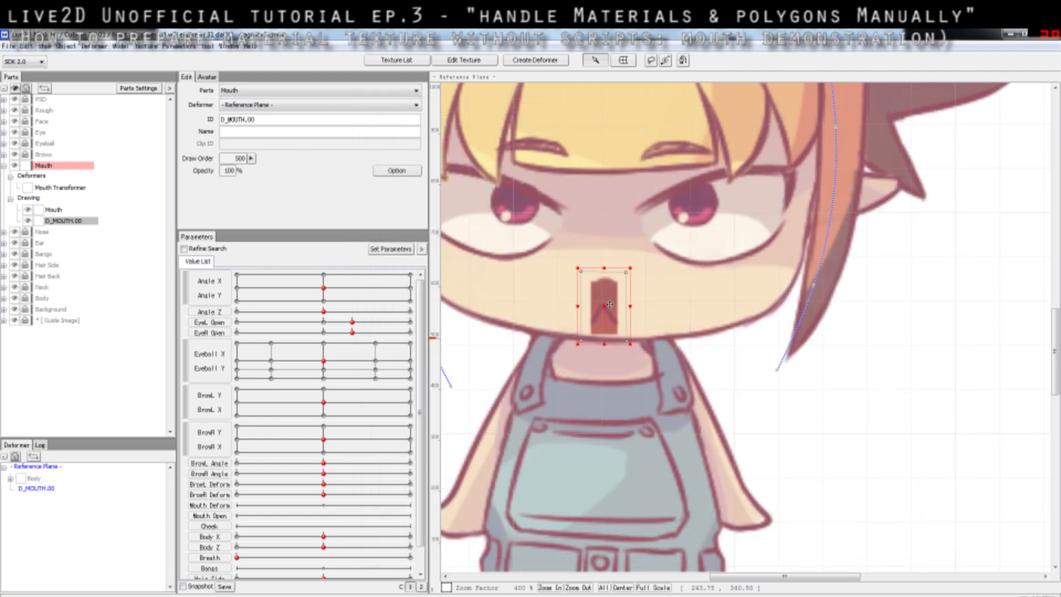
double_click(605, 305)
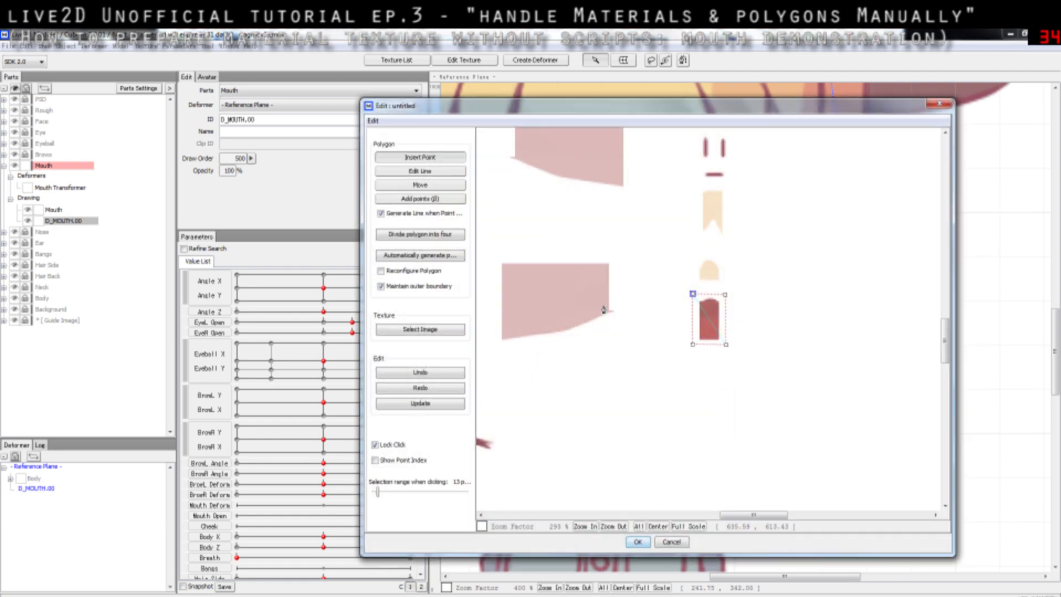
left_click(939, 106)
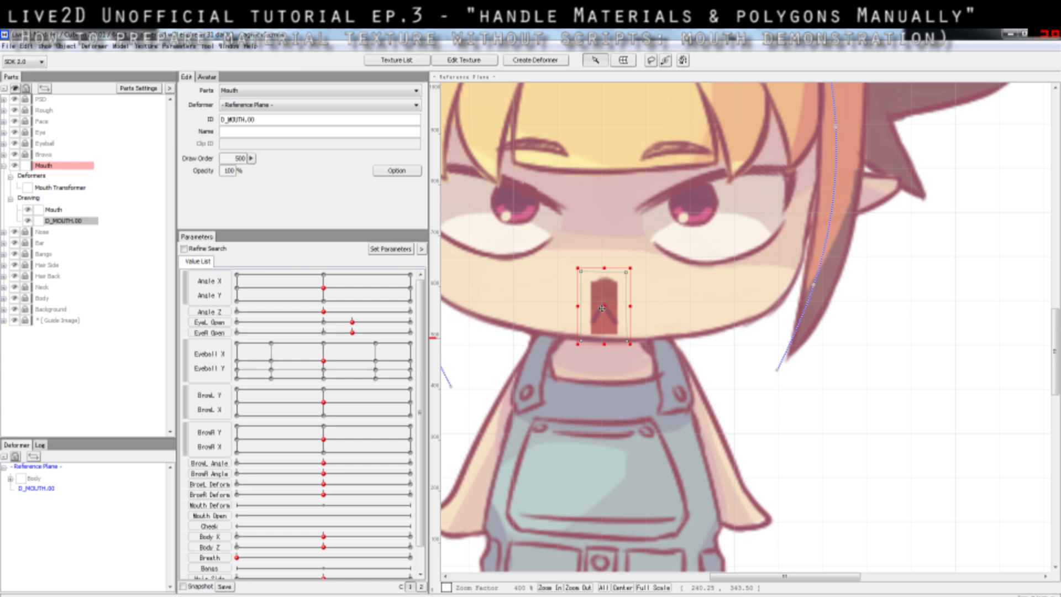
- Reopen the mouth interior's polygon, try extra points above the outline, and delete them
double_click(602, 309)
scroll(758, 299, "up", 2)
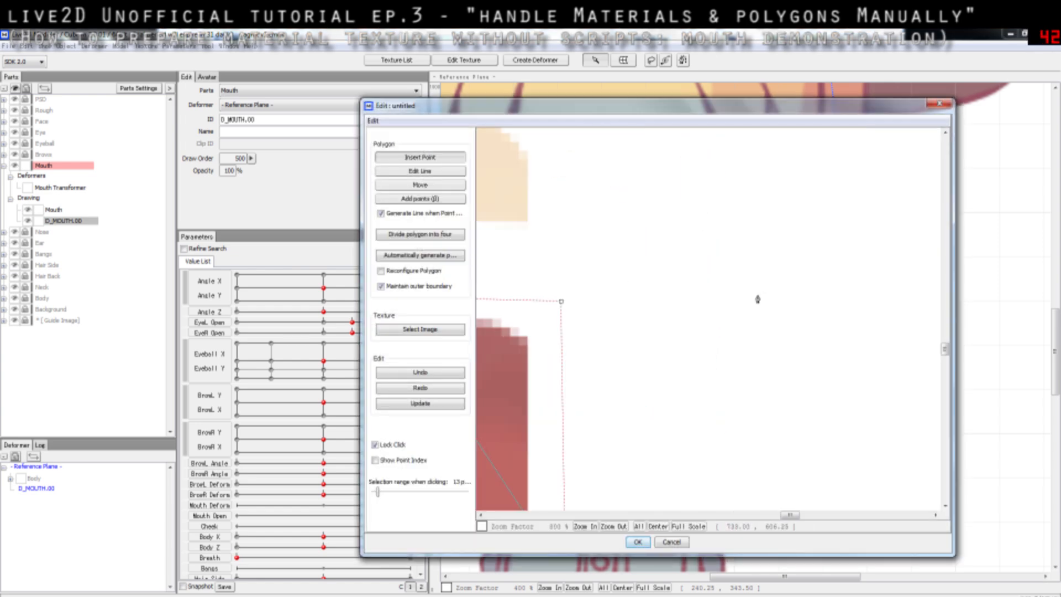
scroll(742, 302, "down", 1)
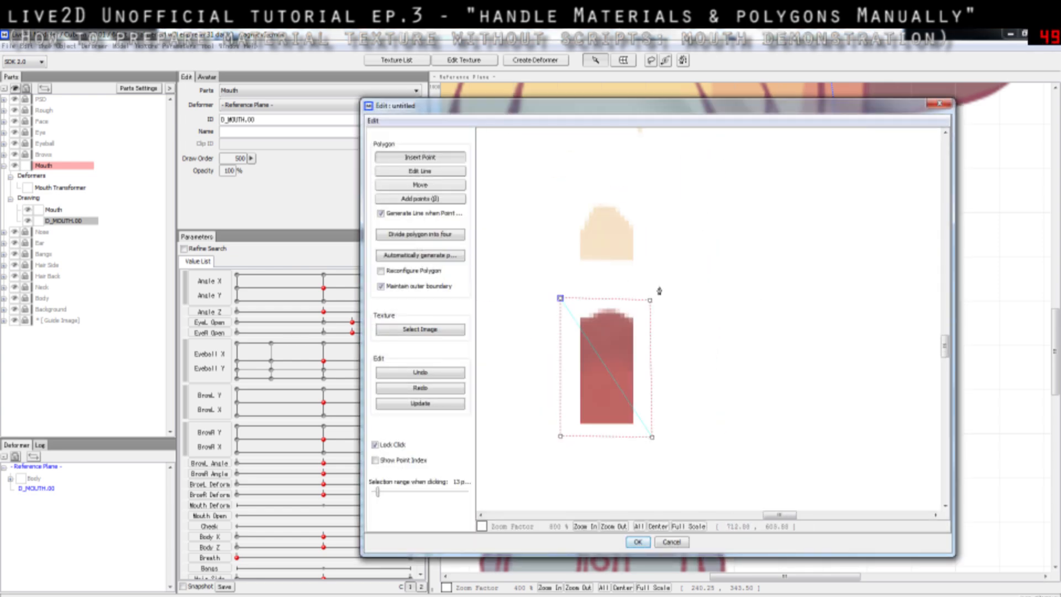
left_click(560, 298)
left_click(617, 255)
left_click(664, 289)
left_click(664, 293, "alt")
left_click(616, 256, "alt")
- Try a connected chain of extra points inside the mouth interior's polygon
left_click(573, 330)
left_click(605, 327)
left_click(626, 367)
left_click(598, 373)
left_click(592, 405)
left_click(644, 403)
left_click(637, 342)
left_click(622, 360)
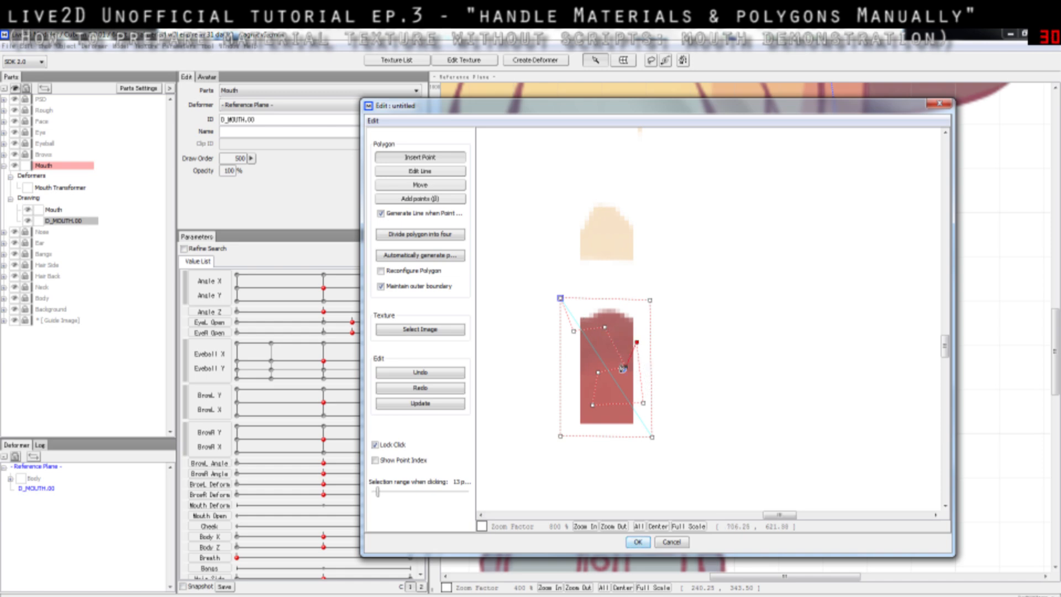
- Delete all the extra points inside the polygon, keeping only its four corners
left_click(637, 343, "alt")
left_click(644, 404, "alt")
left_click(593, 406, "alt")
left_click(598, 374, "alt")
left_click(625, 367, "alt")
left_click(605, 329, "alt")
left_click(574, 331, "alt")
key("alt")
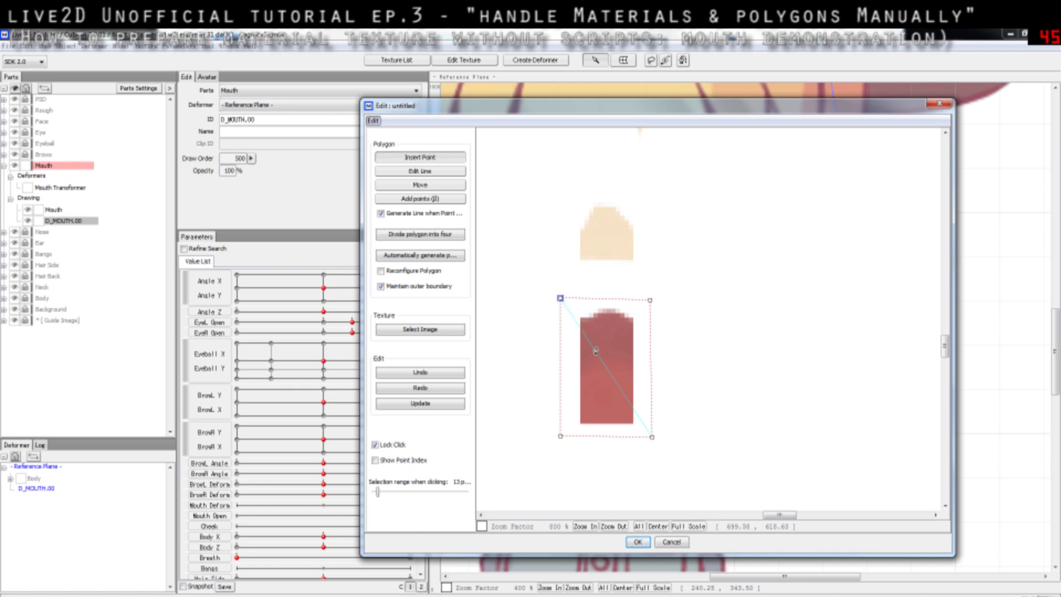
- Replace the polygon's lower-right corner with a point close to the red shape, reconnect the outline, and apply it
key("alt")
left_click(653, 438, "alt")
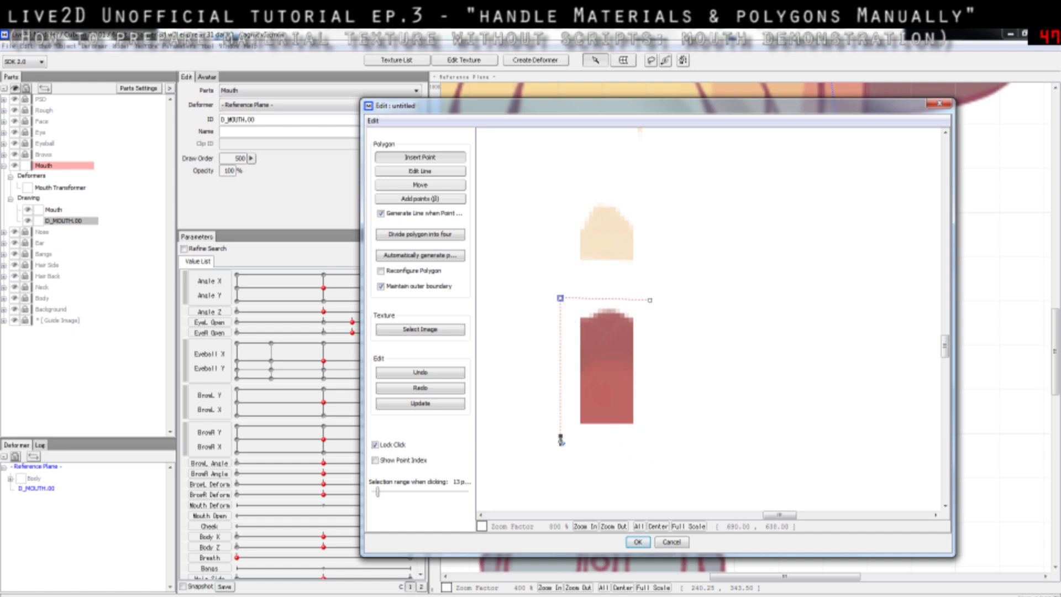
left_click_drag(561, 437, 636, 427)
left_click_drag(636, 428, 735, 499)
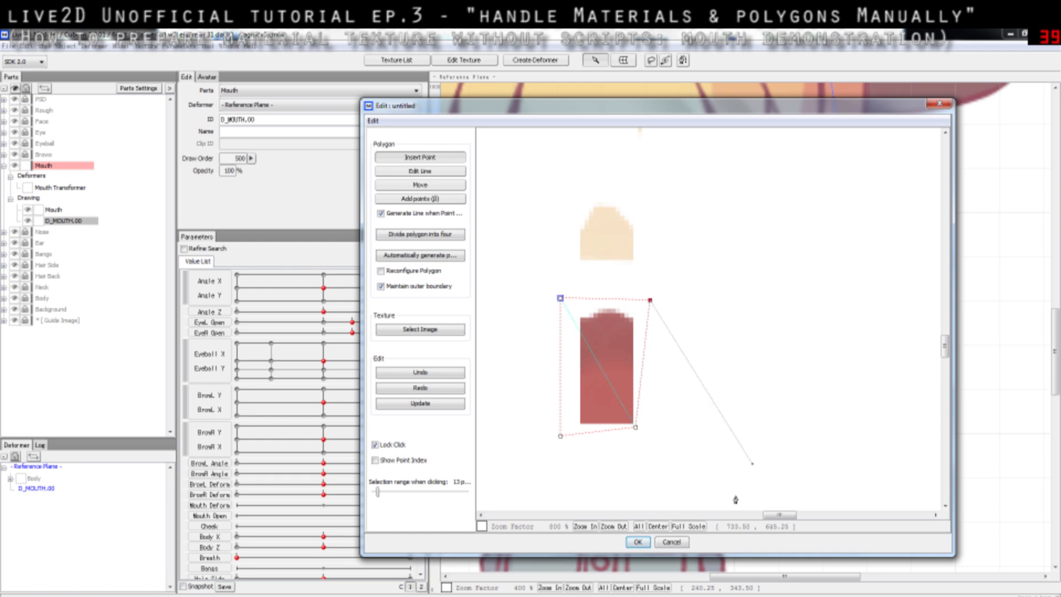
left_click(640, 542)
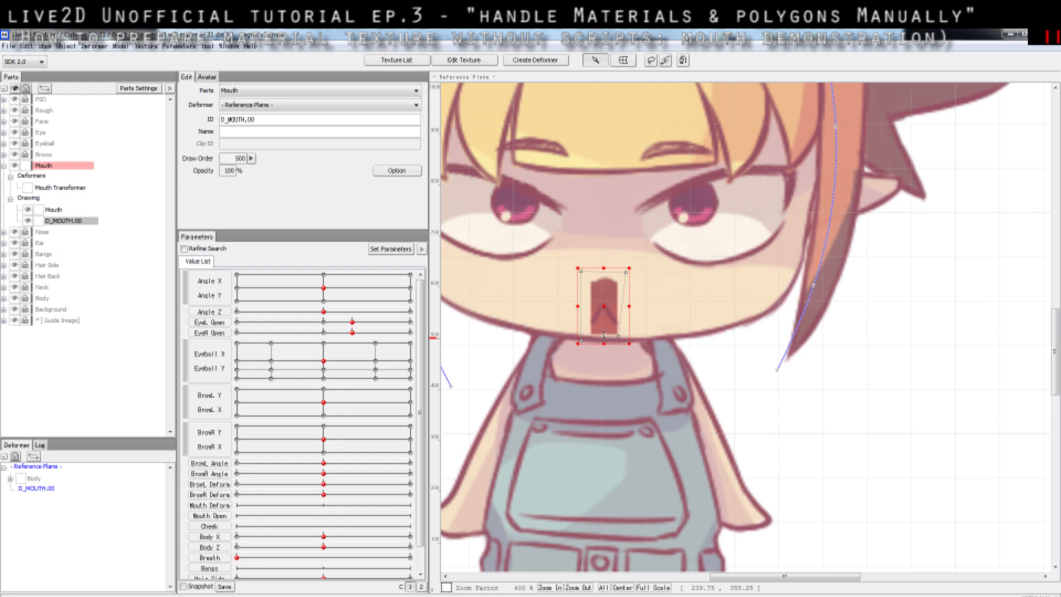
- Reopen the mouth interior's polygon, rebuild its lower-right corner farther outside the red shape, and apply the change
left_click(619, 331)
left_click(612, 306)
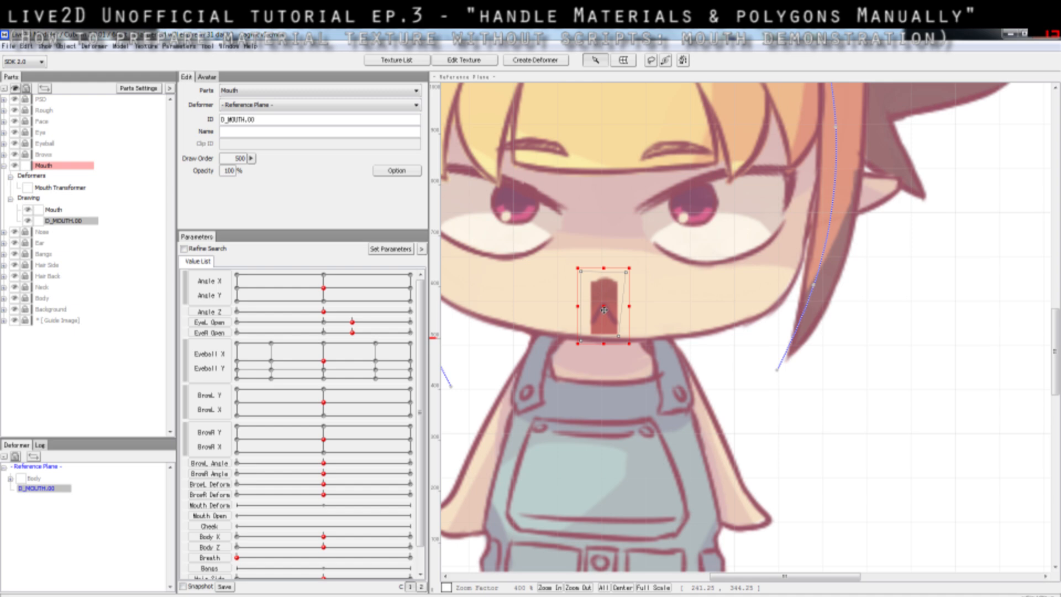
double_click(605, 310)
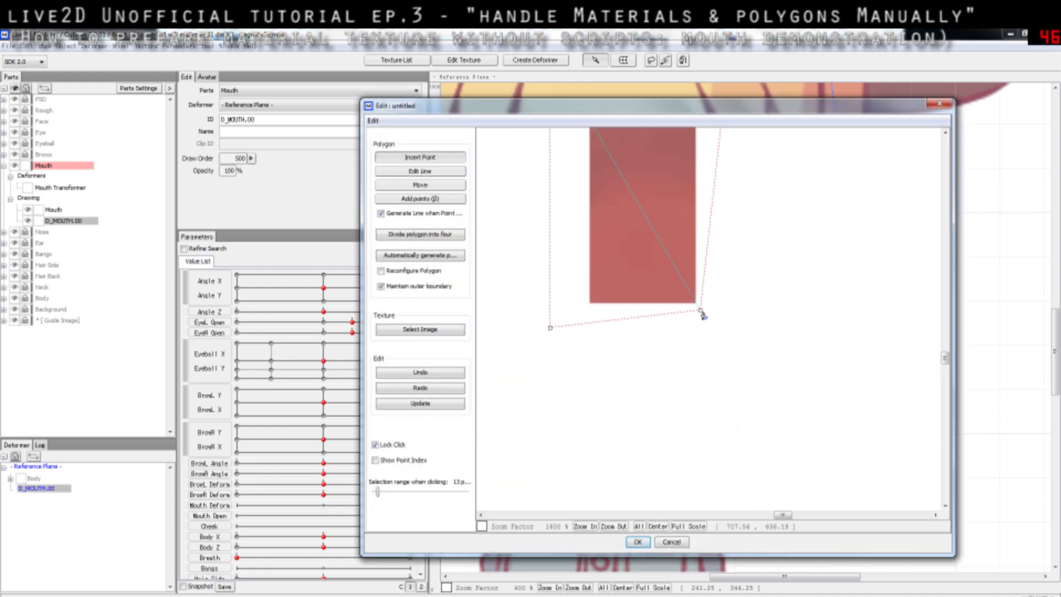
left_click(702, 311, "alt")
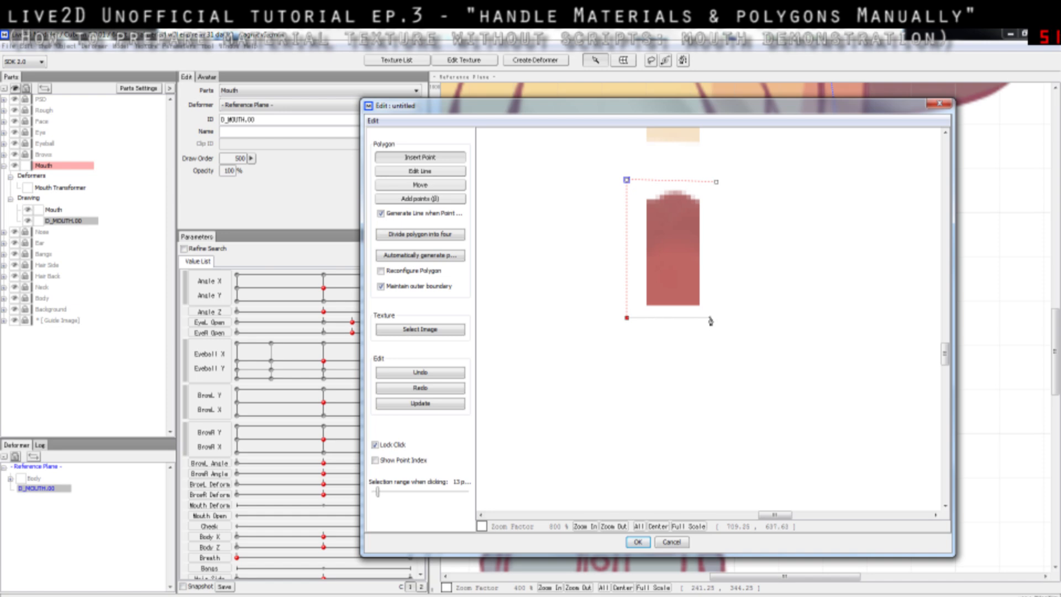
left_click(714, 318)
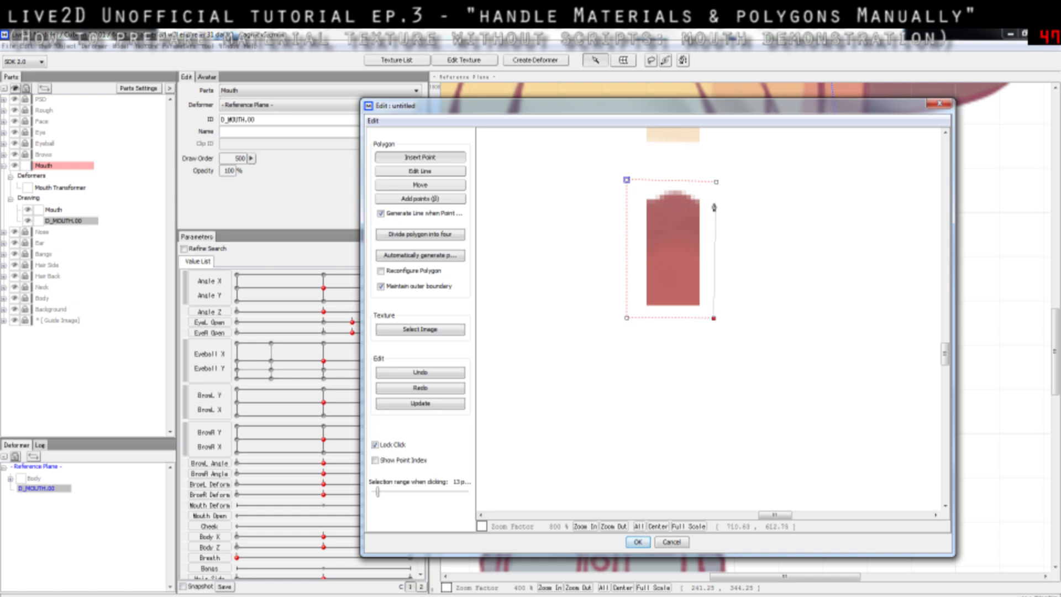
left_click(638, 542)
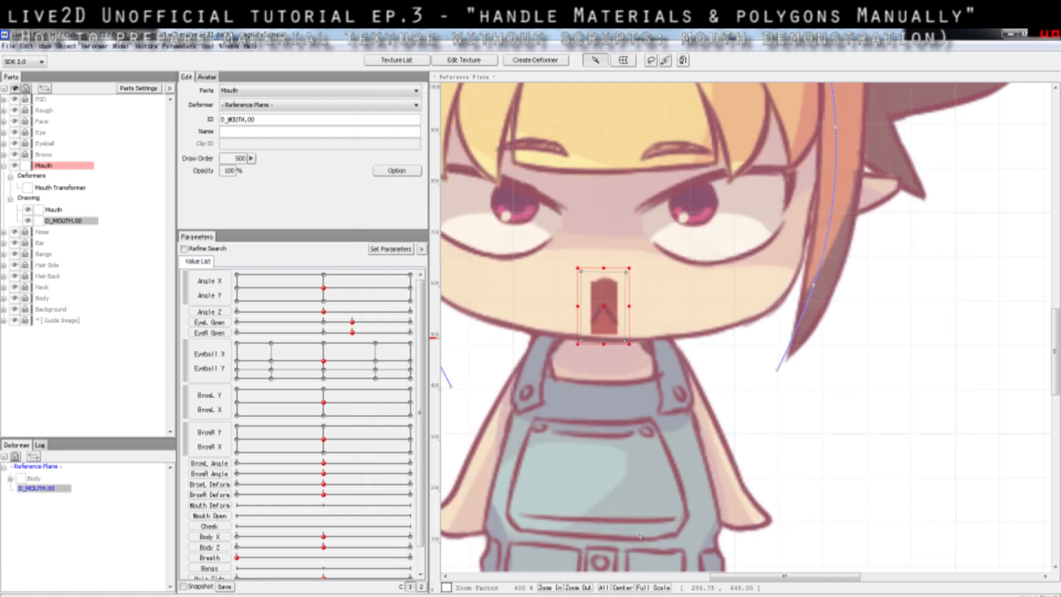
- Add a point at the centre of the mouth interior's polygon, connect it to the four corners, and apply it
double_click(608, 304)
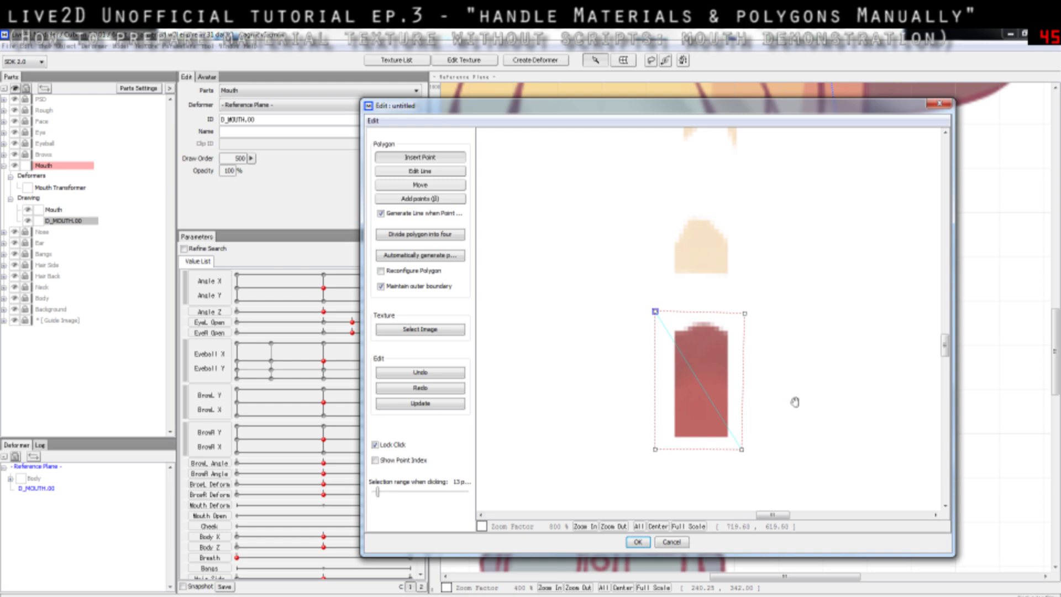
left_click_drag(795, 402, 742, 338)
scroll(644, 336, "up", 2)
scroll(645, 336, "down", 2)
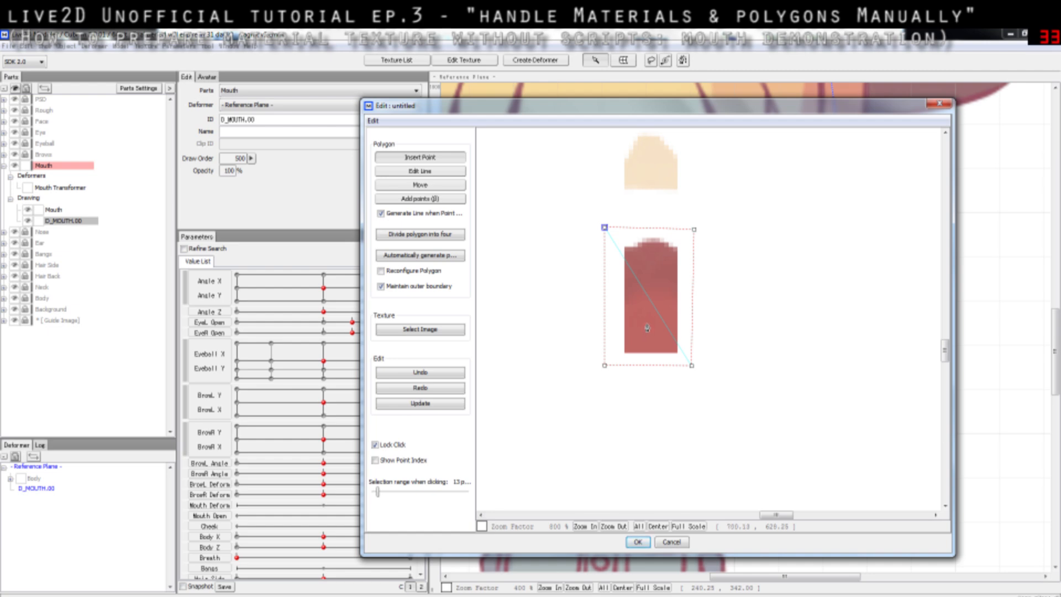
left_click(605, 366)
left_click(649, 294)
left_click(605, 227)
left_click(695, 229)
left_click(638, 542)
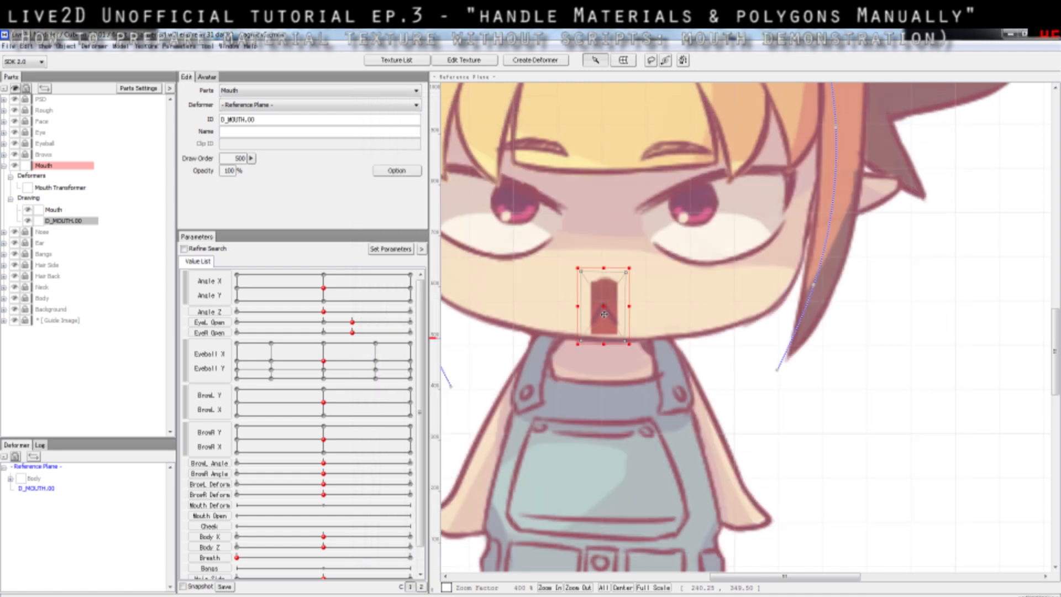
- Reselect D_MOUTH.00 and examine the mouth parts on the untitled texture sheet in the texture list, leaving it unchanged
left_click(650, 319)
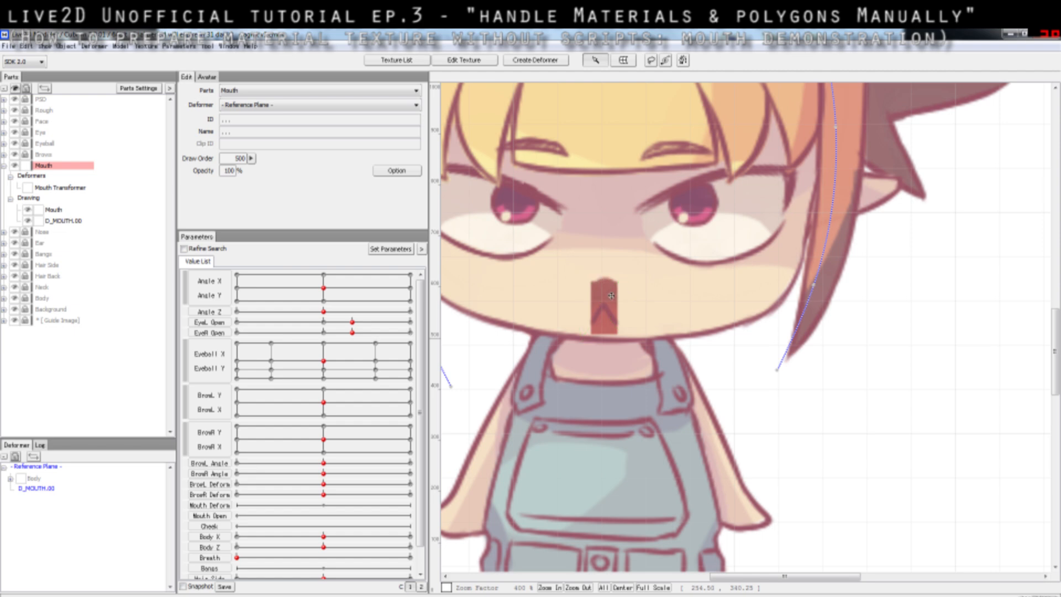
left_click(64, 221)
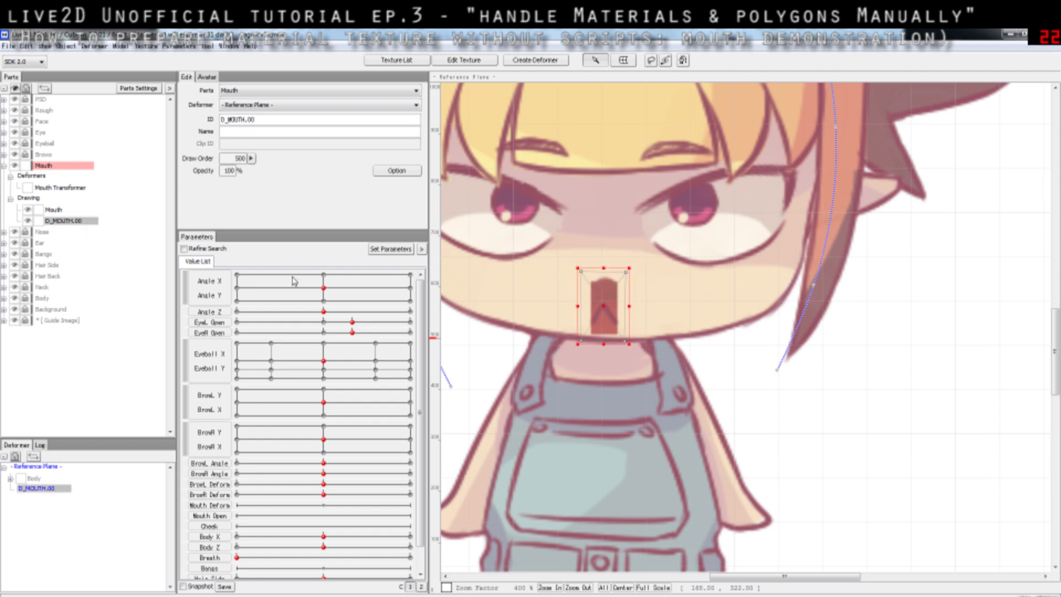
scroll(542, 322, "up", 2)
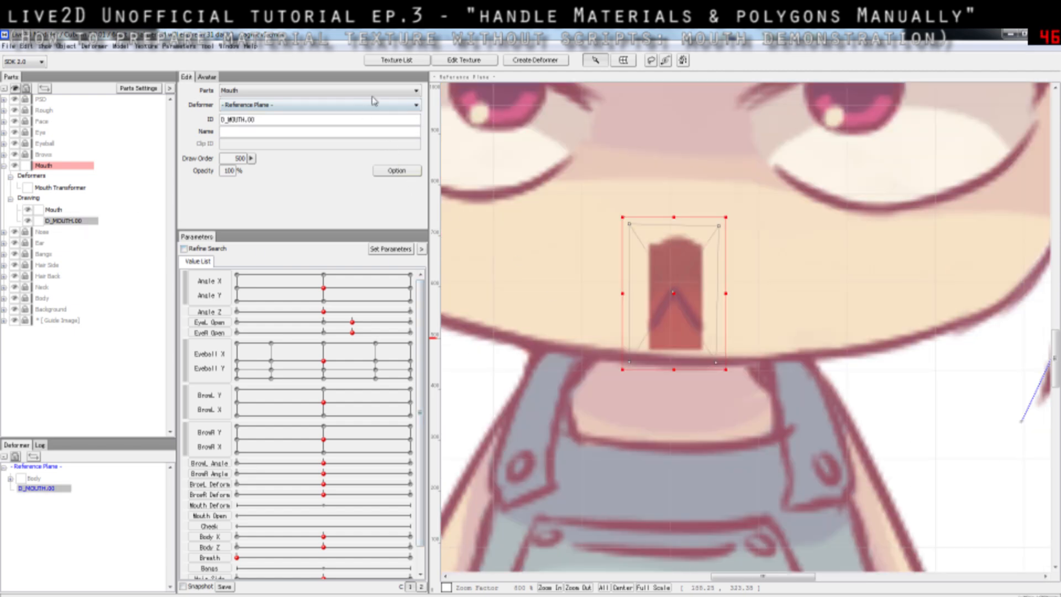
left_click(389, 64)
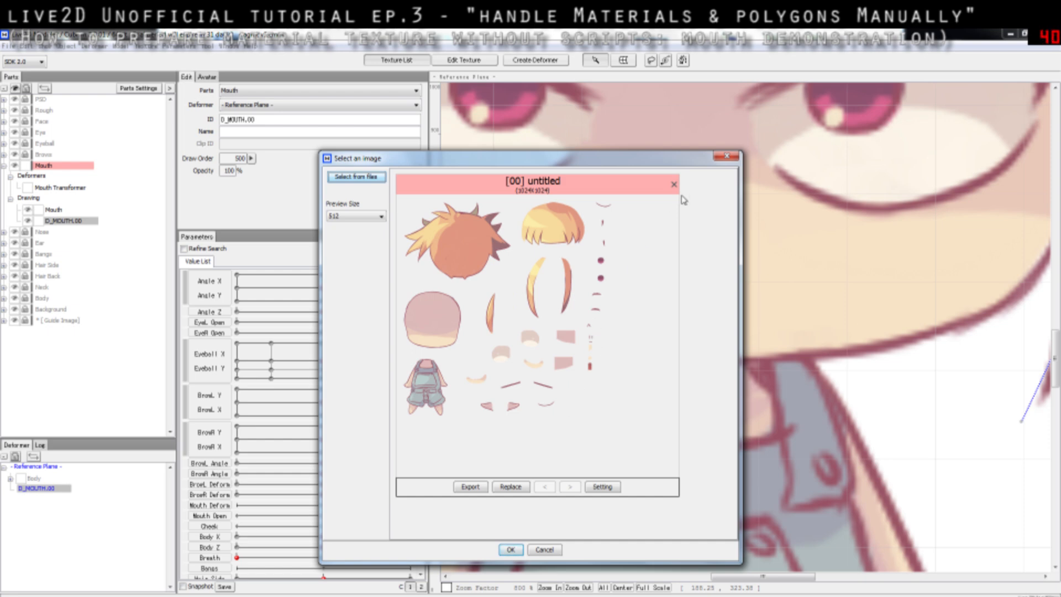
left_click_drag(646, 163, 521, 265)
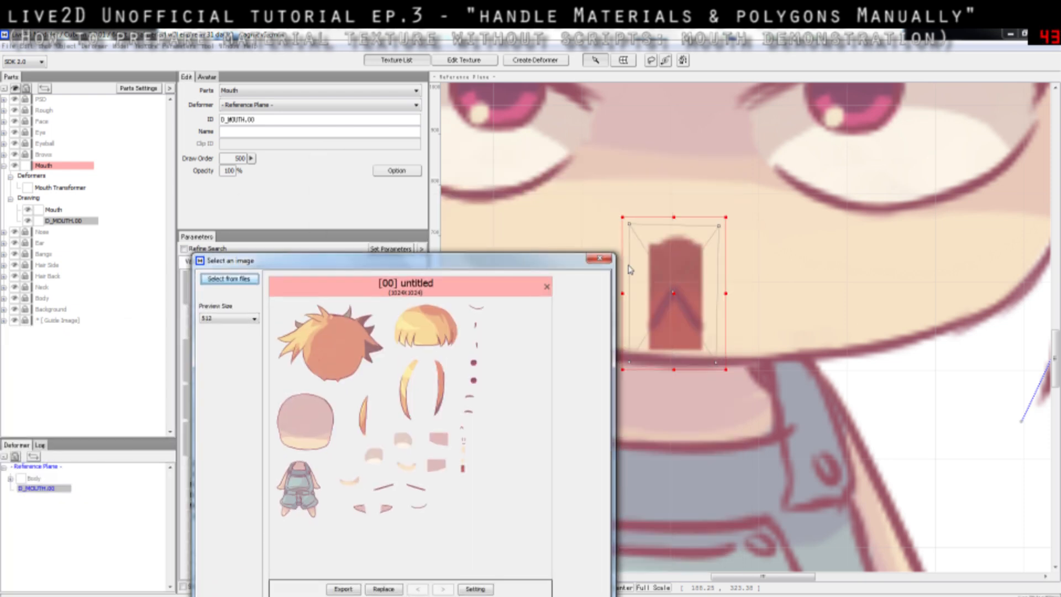
left_click(589, 260)
left_click(794, 292)
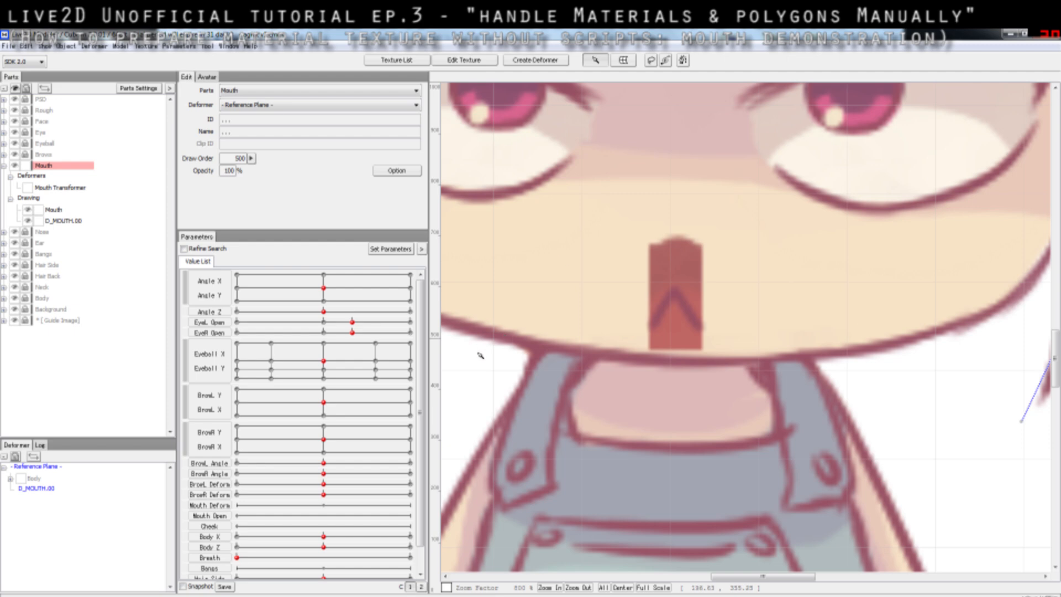
- Unlock and relock all parts in the list, leaving only the Mouth part unlocked
scroll(593, 337, "down", 1)
scroll(602, 334, "up", 2)
scroll(769, 204, "down", 2)
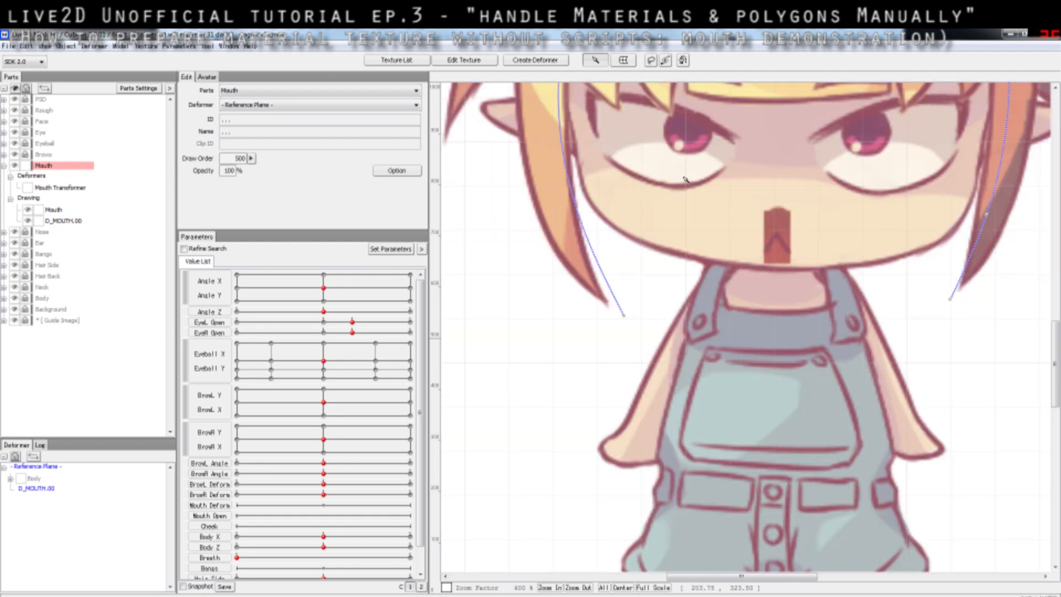
scroll(753, 189, "up", 1)
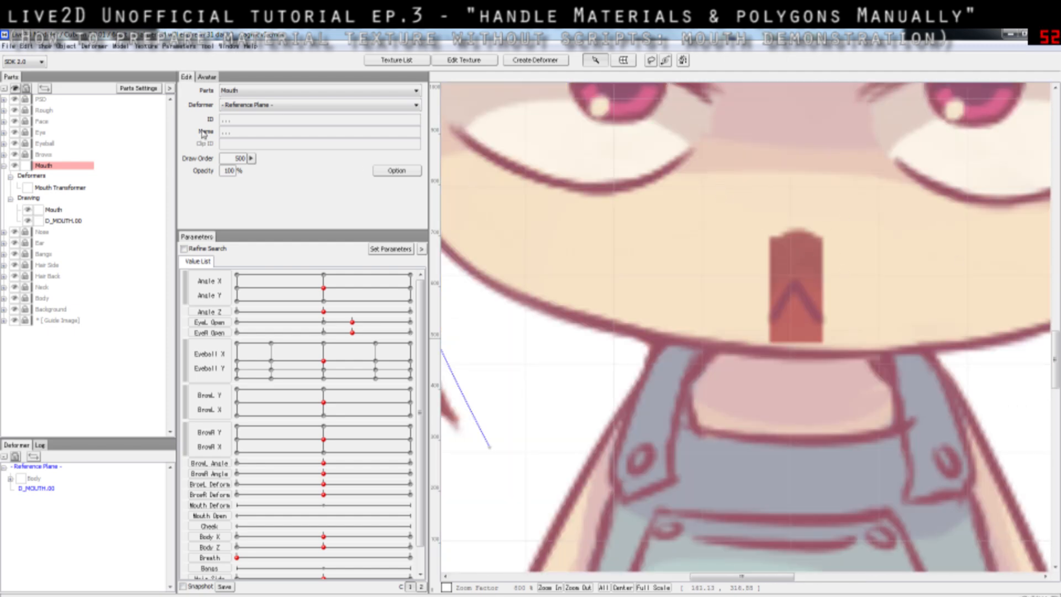
left_click(26, 90)
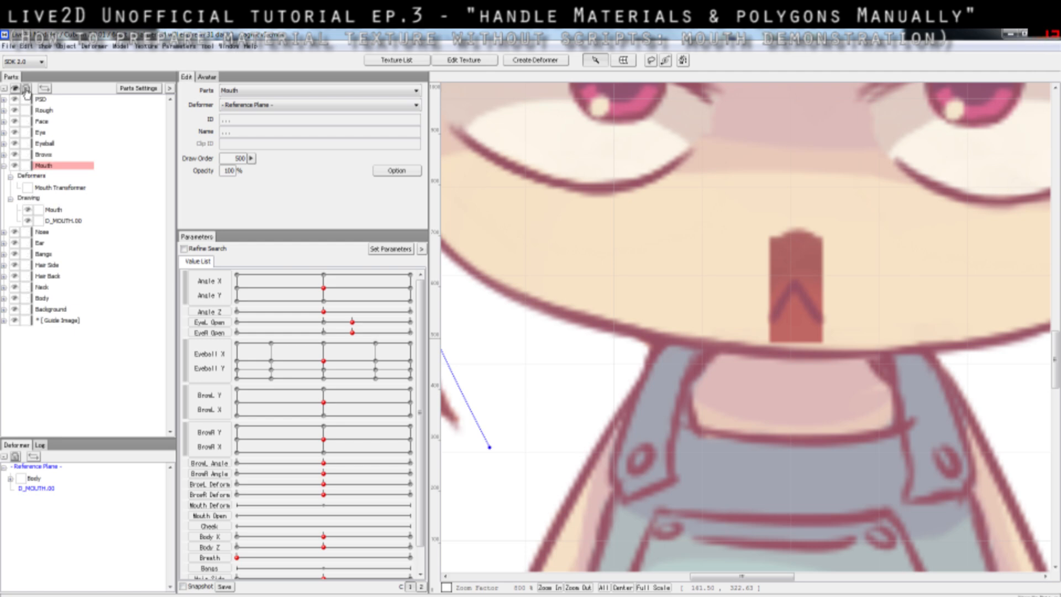
left_click(26, 90)
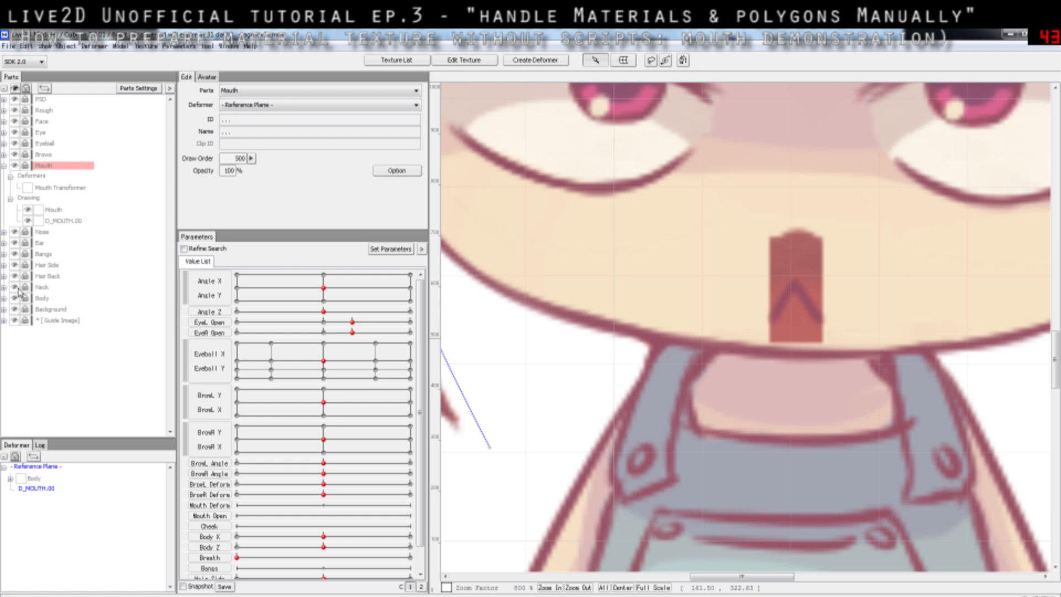
left_click(26, 89)
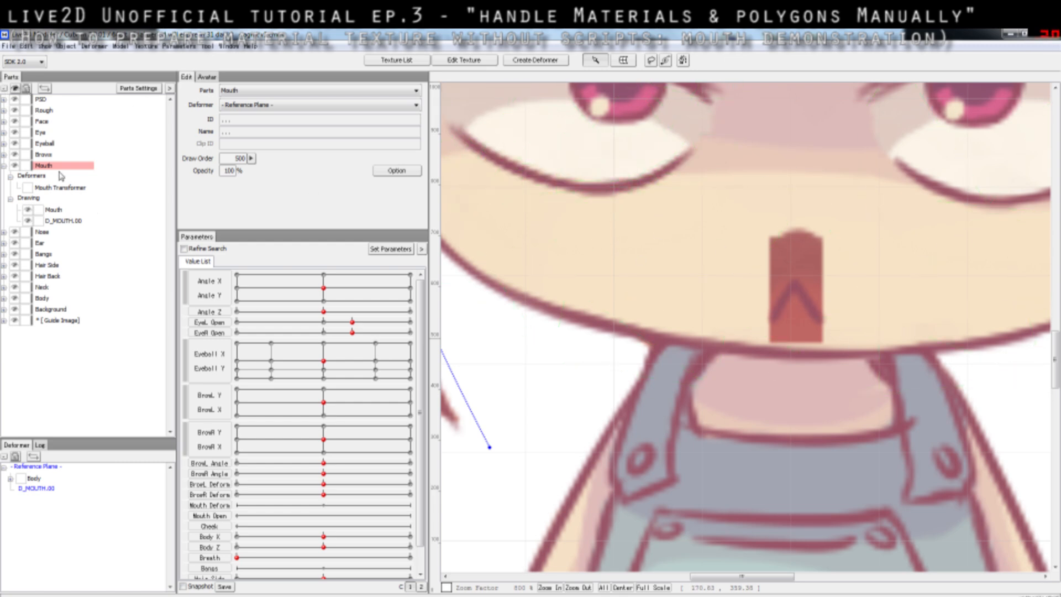
left_click(26, 89)
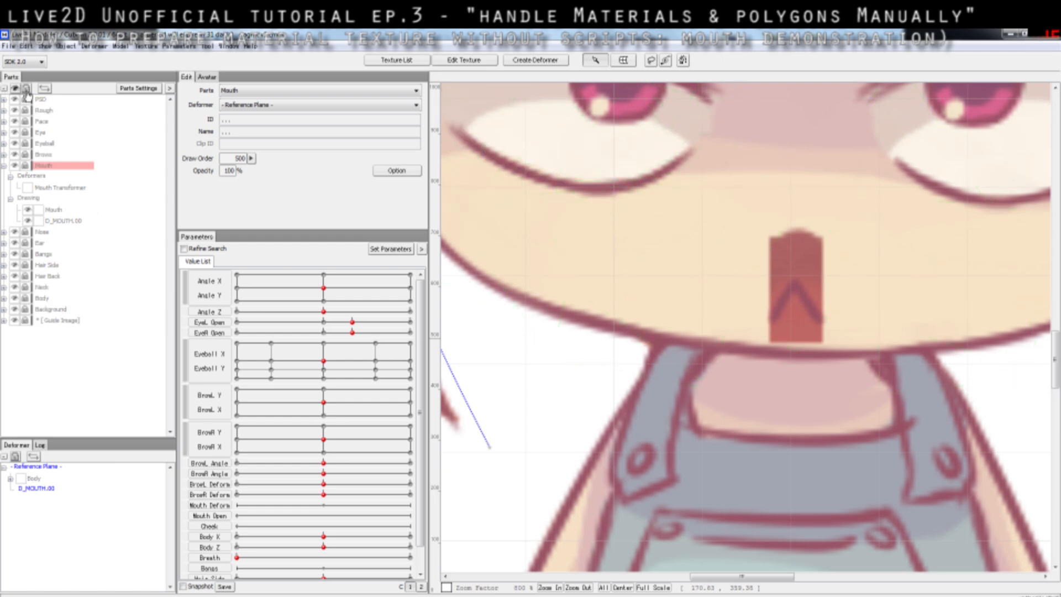
left_click(24, 166)
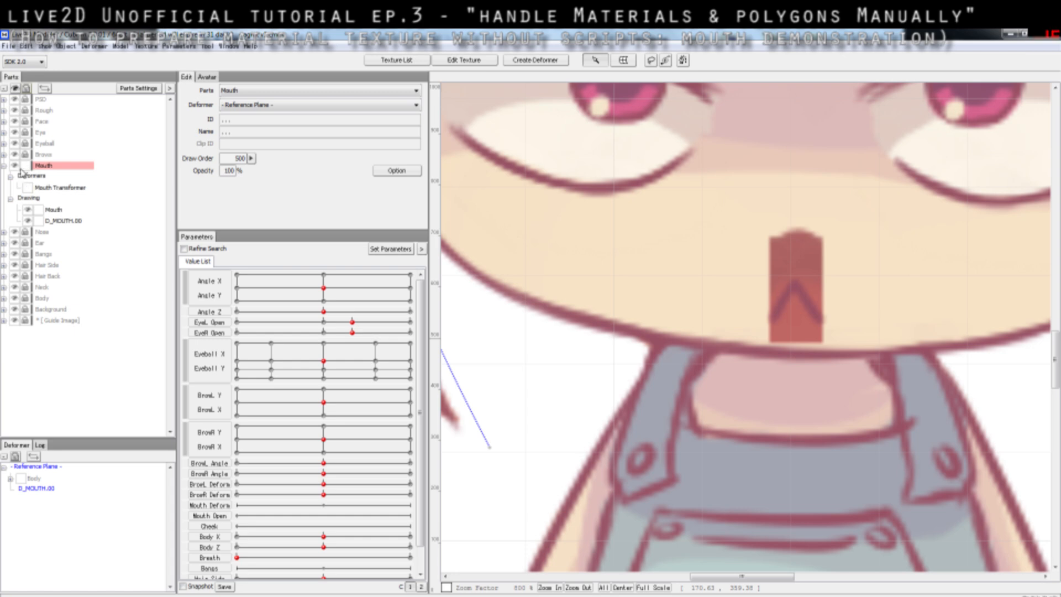
- Lock and unlock the D_MOUTH.00 and Mouth drawings one after the other
left_click(38, 221)
left_click(38, 221)
left_click(38, 211)
left_click(38, 210)
scroll(641, 297, "down", 1)
scroll(664, 276, "down", 1)
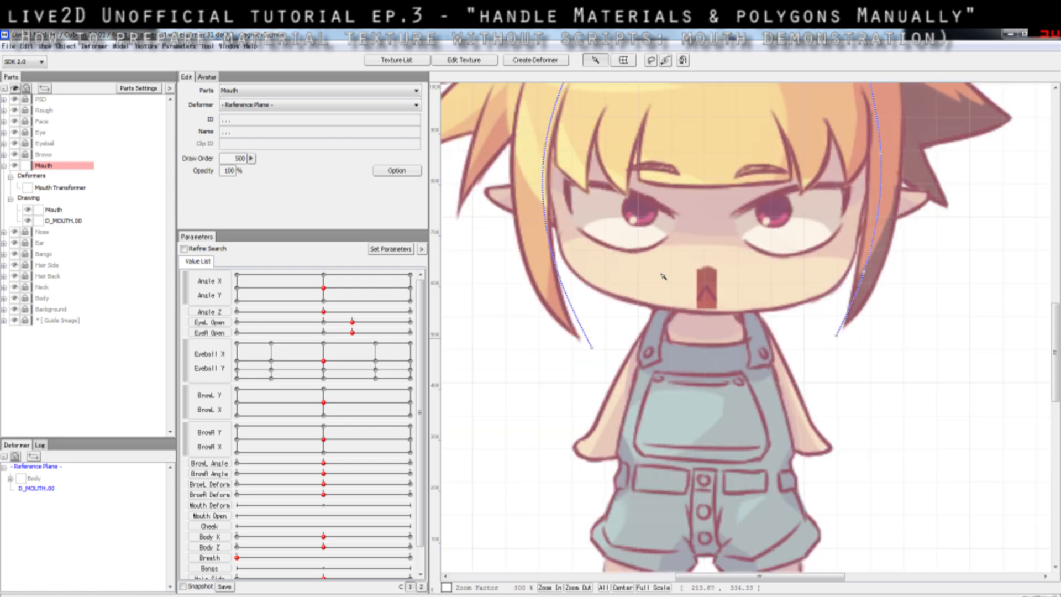
scroll(661, 266, "up", 2)
scroll(654, 346, "down", 2)
scroll(569, 309, "up", 2)
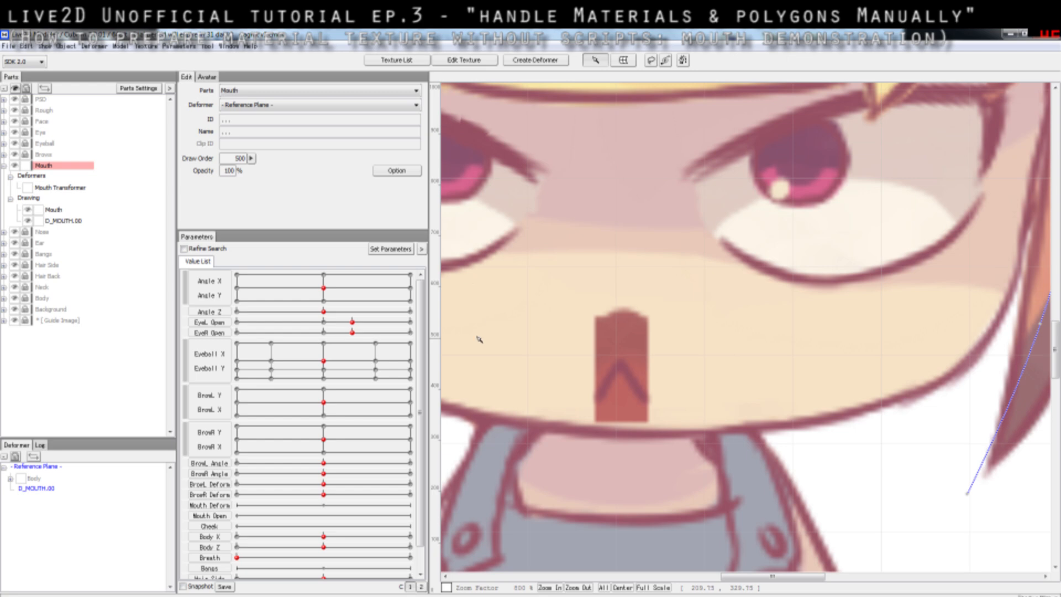
- Build a closed four-point polygon around the short horizontal mouth line on the untitled texture sheet and apply it
left_click(464, 60)
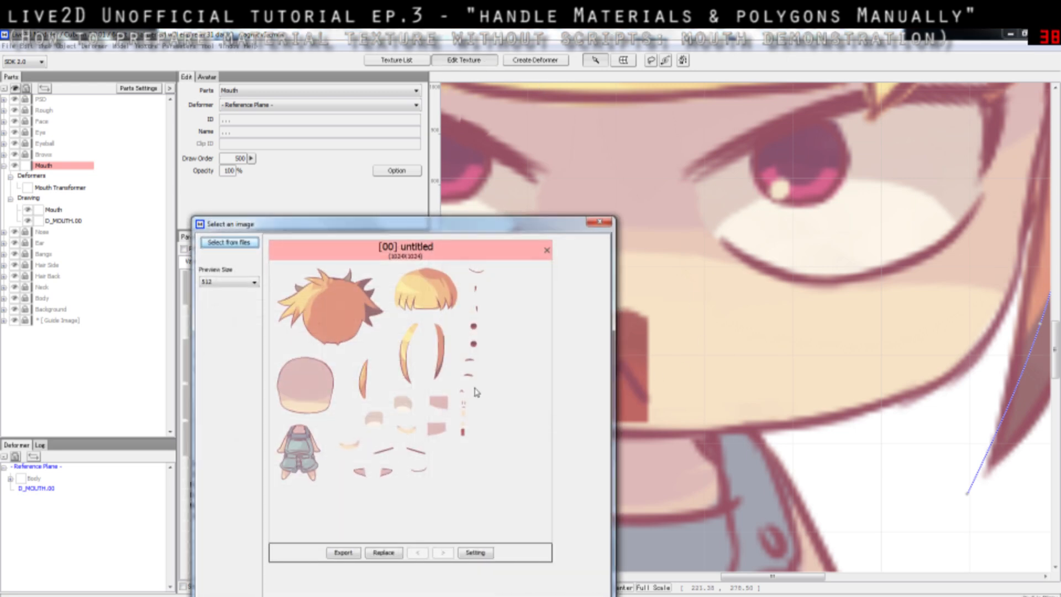
double_click(465, 395)
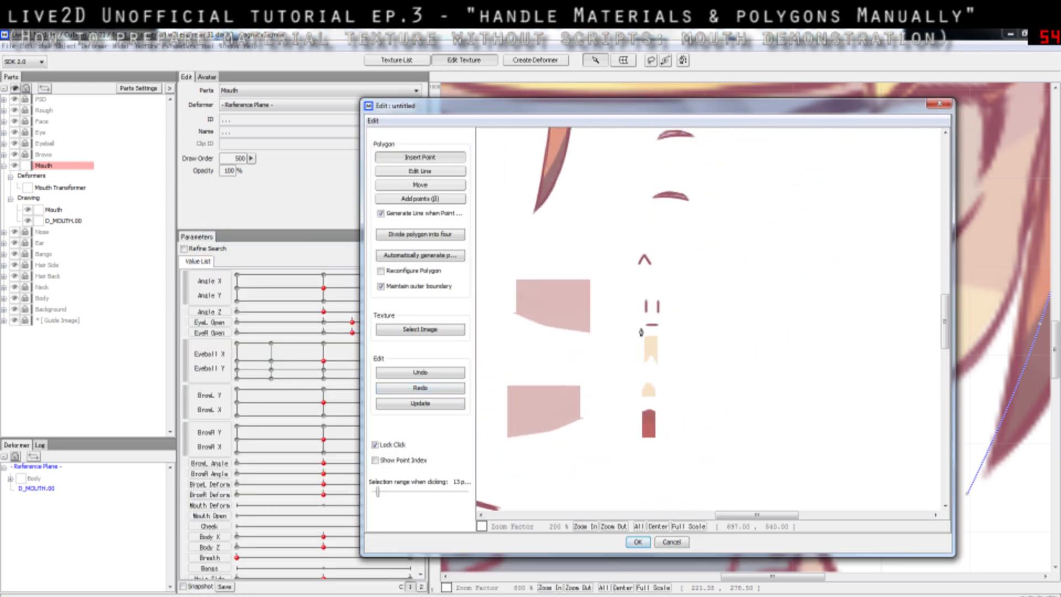
left_click(639, 293)
left_click(639, 293, "alt")
scroll(643, 324, "up", 2)
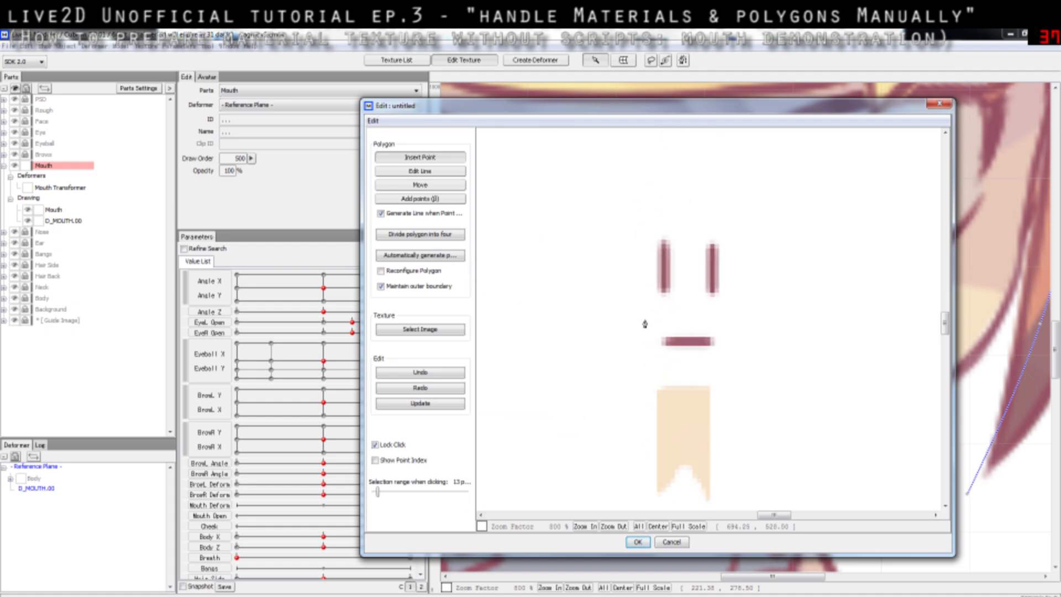
scroll(645, 324, "up", 1)
scroll(647, 323, "down", 1)
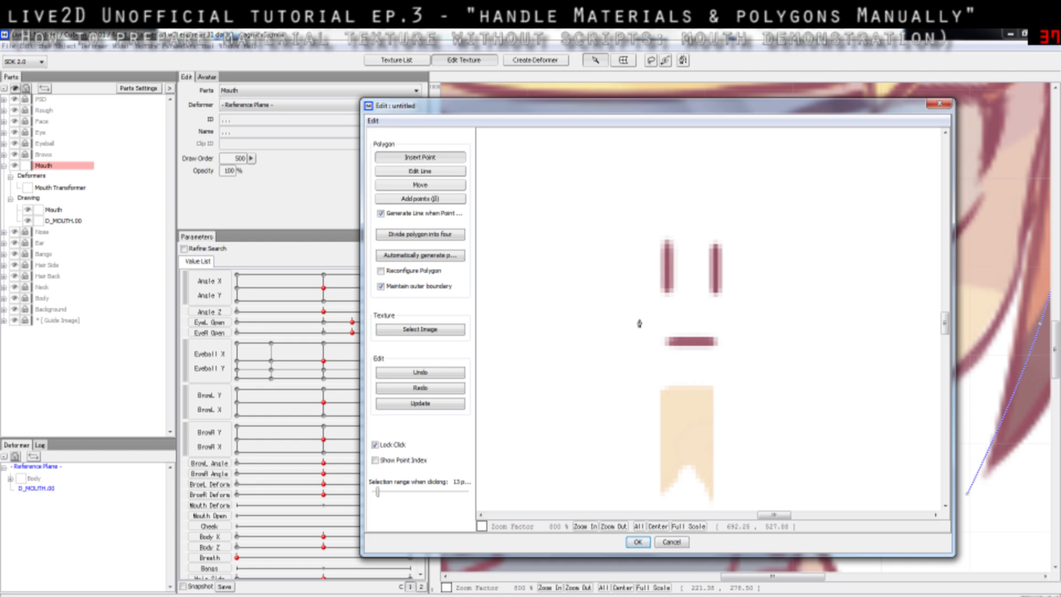
left_click(640, 319)
left_click(742, 318)
left_click(734, 366)
left_click(639, 363)
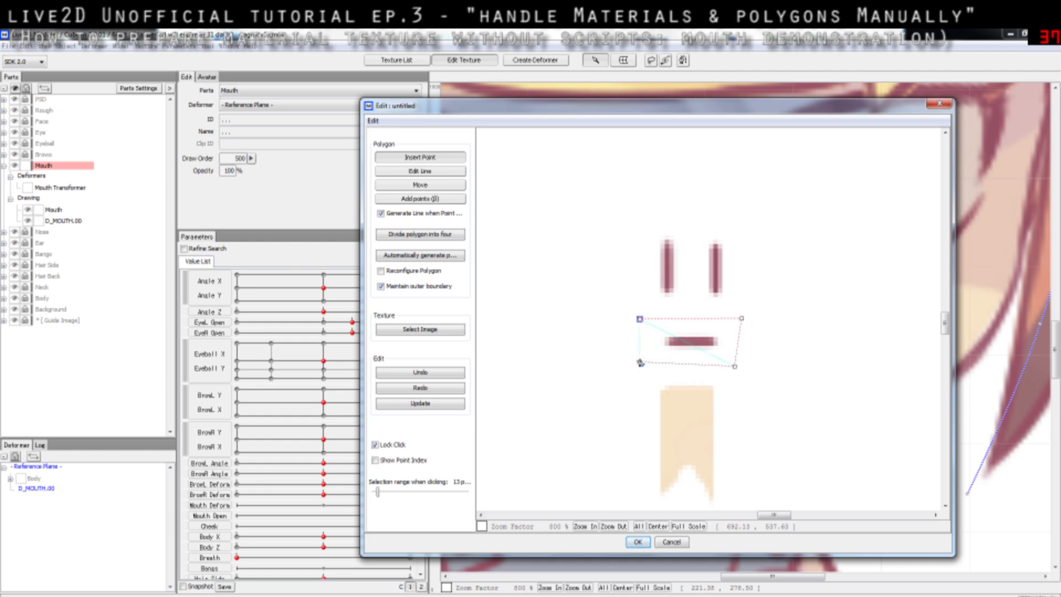
left_click(640, 319)
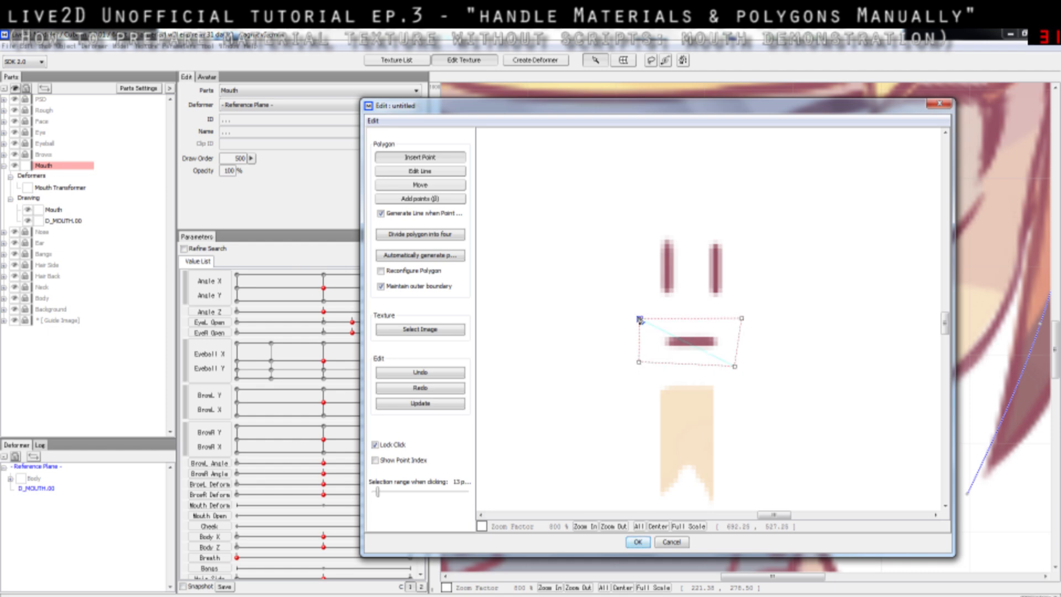
left_click(638, 543)
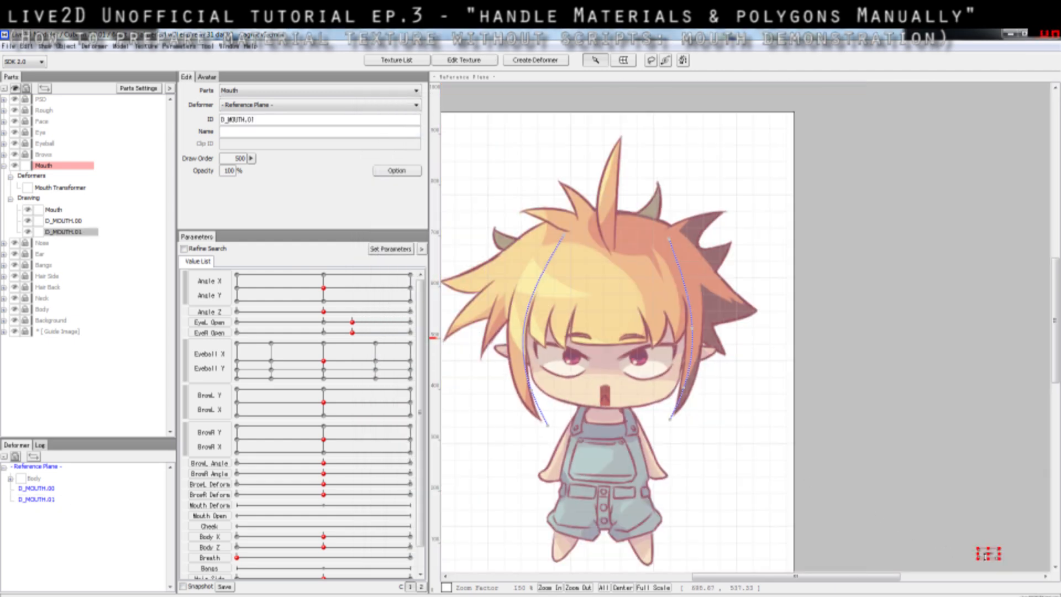
- Move the new horizontal line from outside the canvas onto the mouth, across the lower ends of the peaked line
left_click(611, 383)
scroll(613, 381, "up", 4)
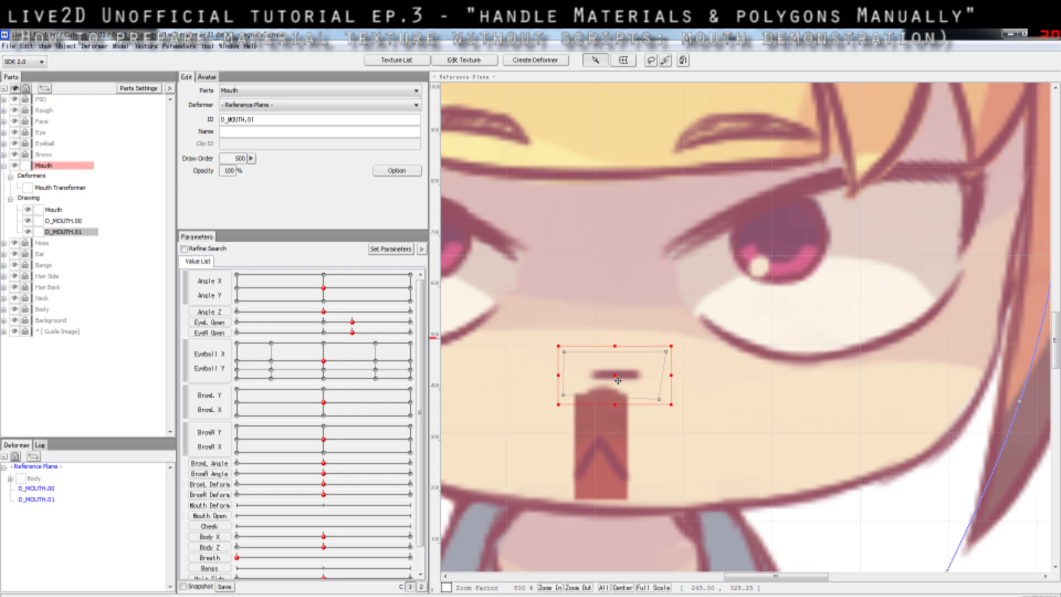
left_click_drag(615, 376, 604, 466)
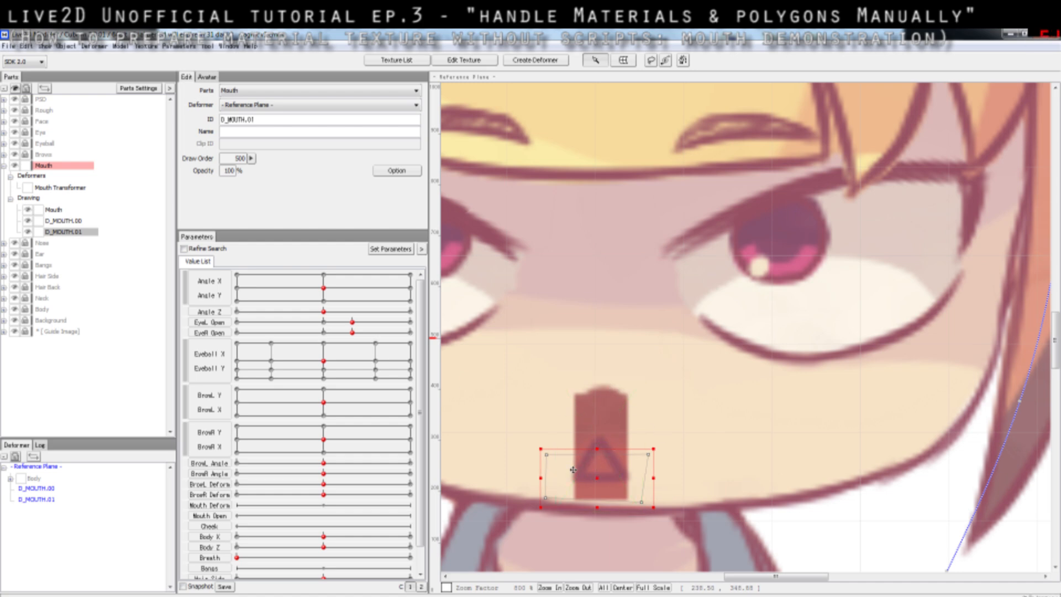
- Hide D_MOUTH.00 and nudge D_MOUTH.01 sideways so it closes the triangle with the peaked line
left_click(27, 221)
left_click(27, 221)
left_click(27, 222)
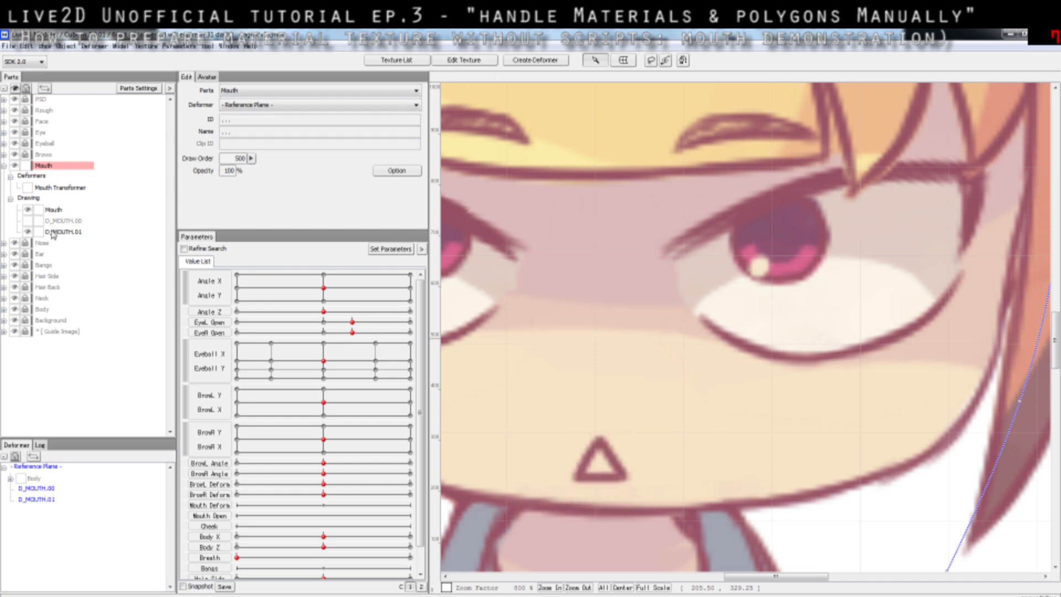
left_click(58, 232)
left_click_drag(596, 479, 598, 479)
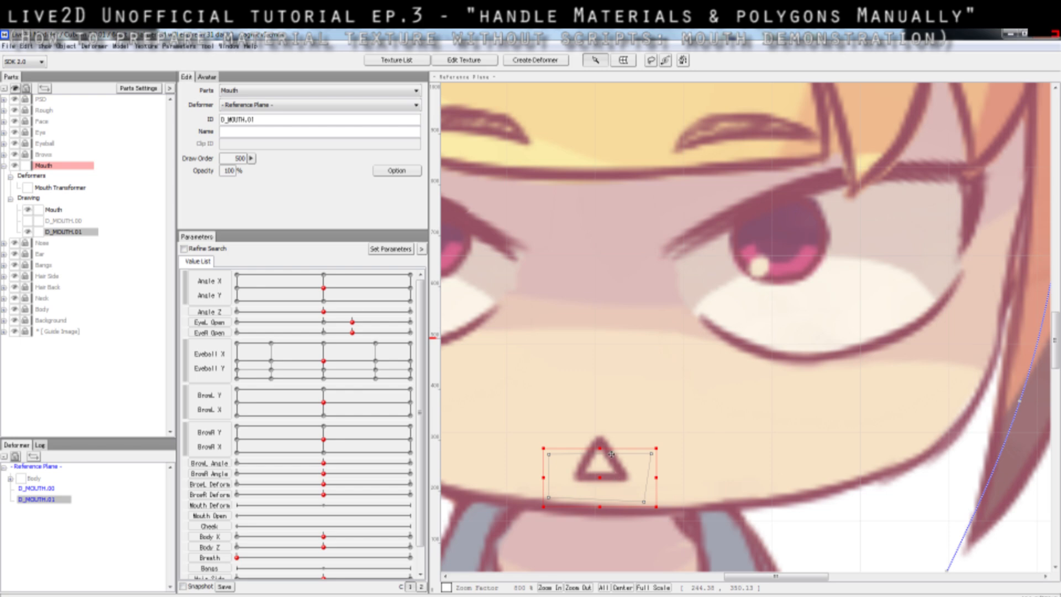
left_click(582, 287)
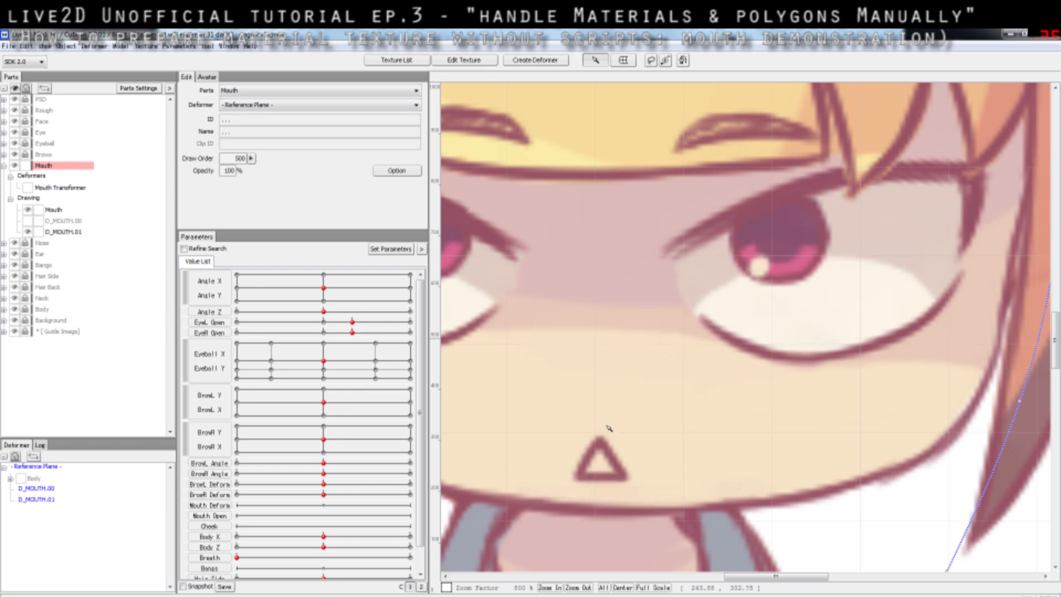
- Build a closed four-point polygon around the notched skin-coloured piece on the untitled texture sheet and apply it
left_click(387, 61)
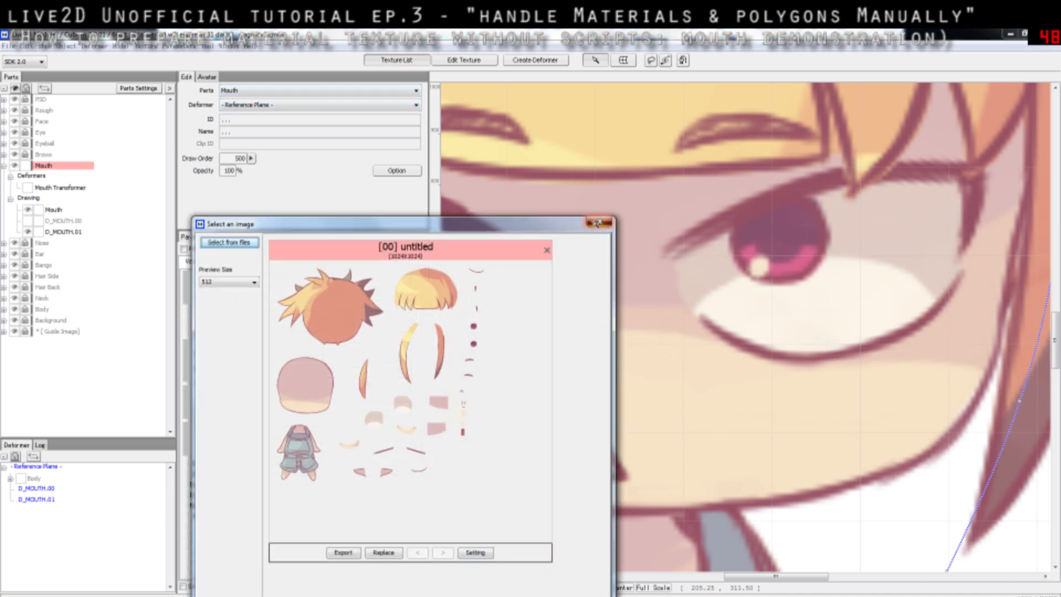
left_click(600, 222)
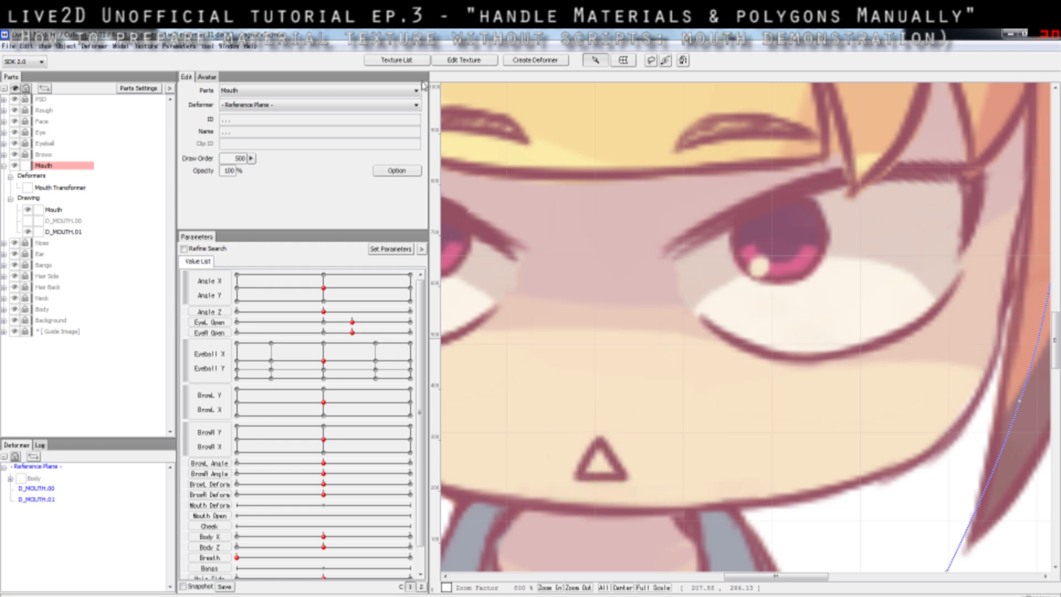
left_click(401, 62)
left_click(458, 381)
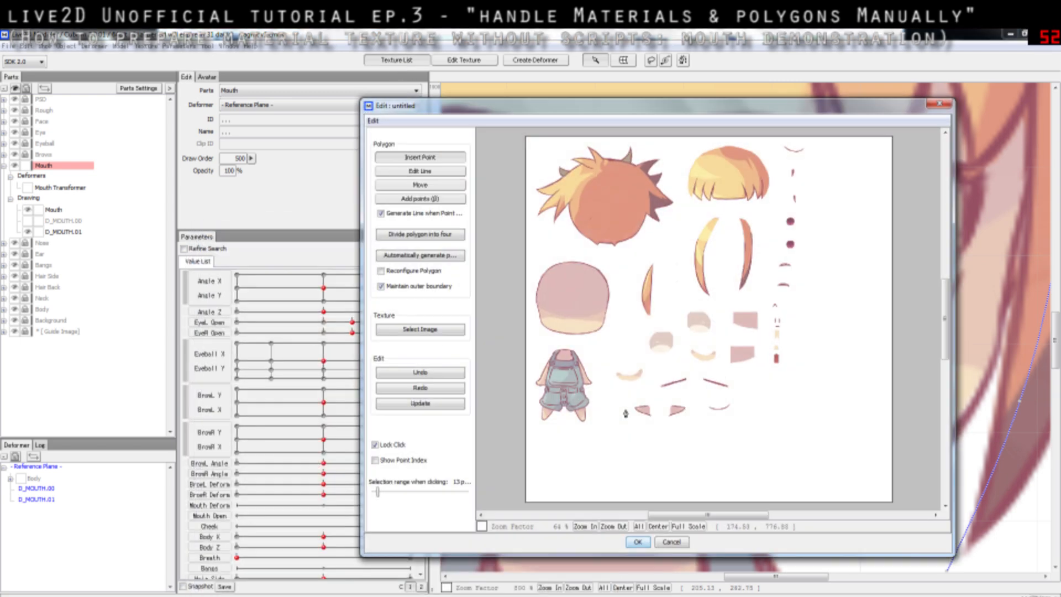
scroll(741, 355, "up", 4)
left_click_drag(860, 295, 568, 359)
scroll(576, 335, "up", 4)
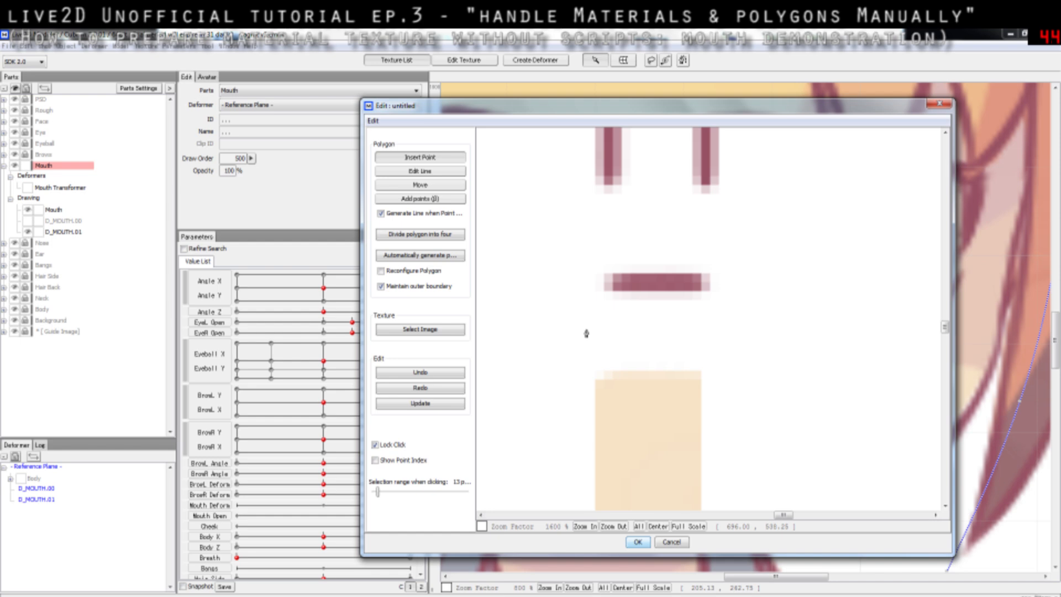
scroll(588, 333, "down", 2)
left_click_drag(606, 410, 590, 363)
left_click(571, 291)
left_click(645, 291)
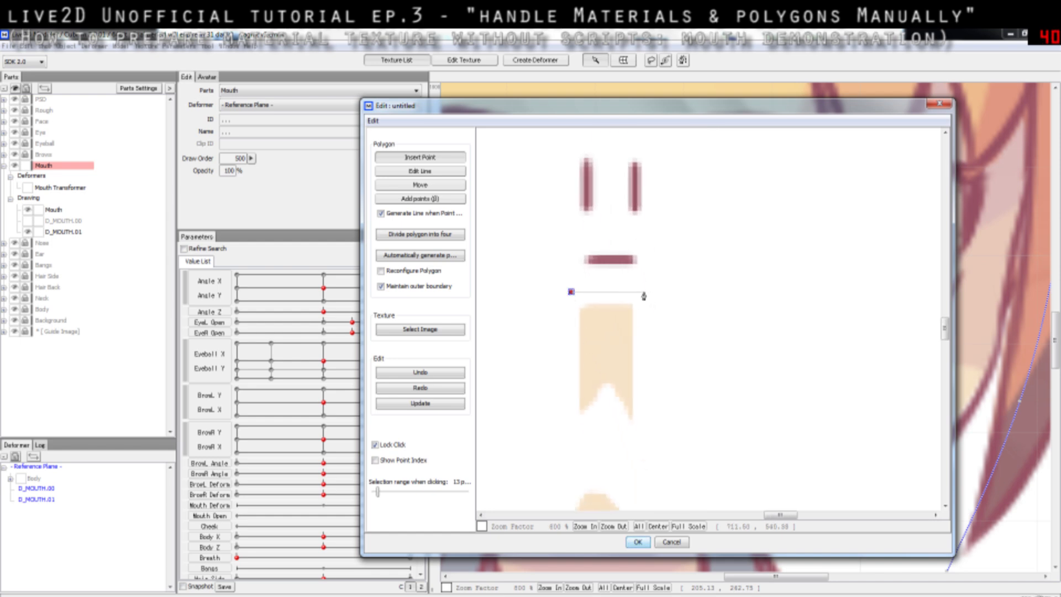
left_click(644, 435)
left_click(571, 430)
left_click(571, 293)
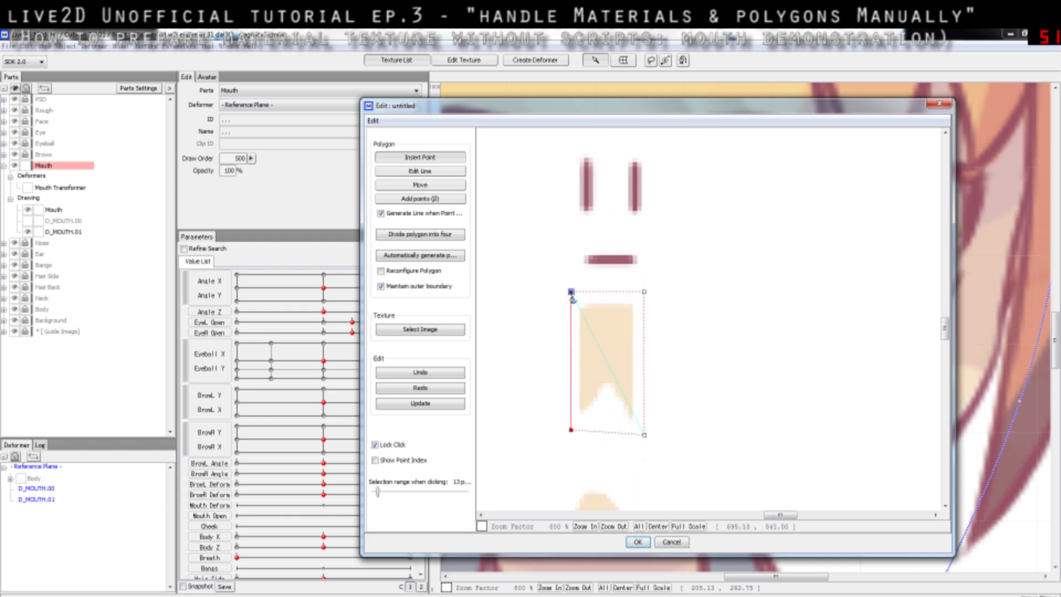
left_click(638, 542)
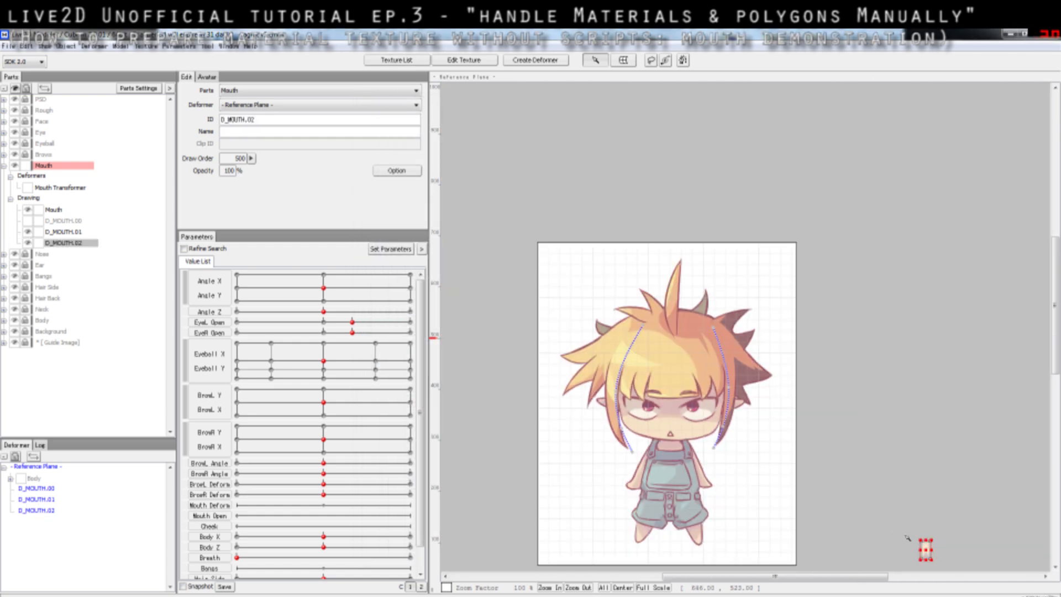
- Move the skin-coloured piece onto the face just above the mouth and show D_MOUTH.00 again
left_click_drag(925, 551, 671, 422)
scroll(670, 422, "up", 2)
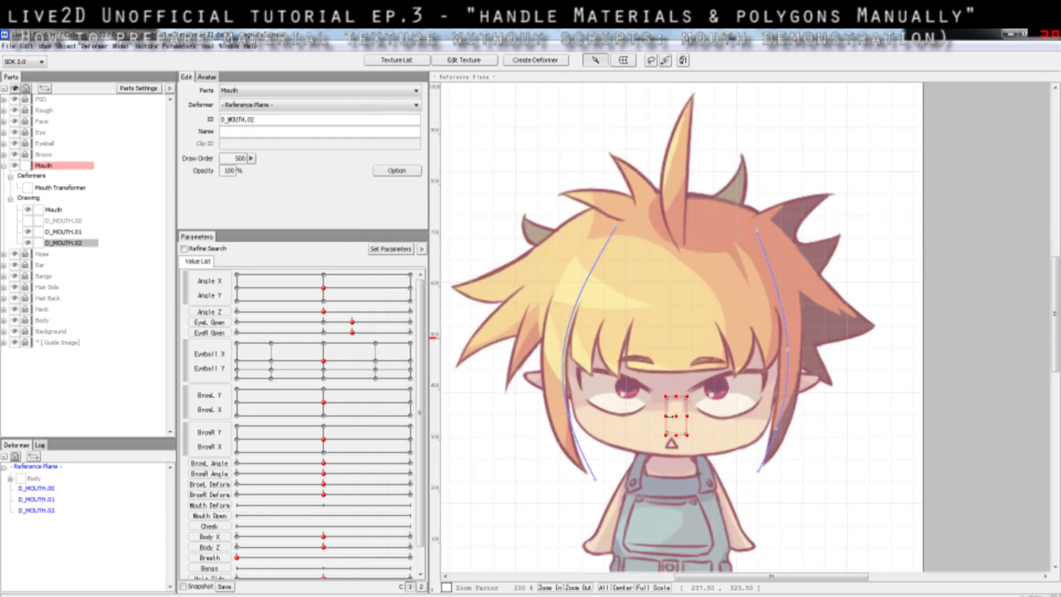
scroll(674, 395, "up", 1)
left_click(702, 466)
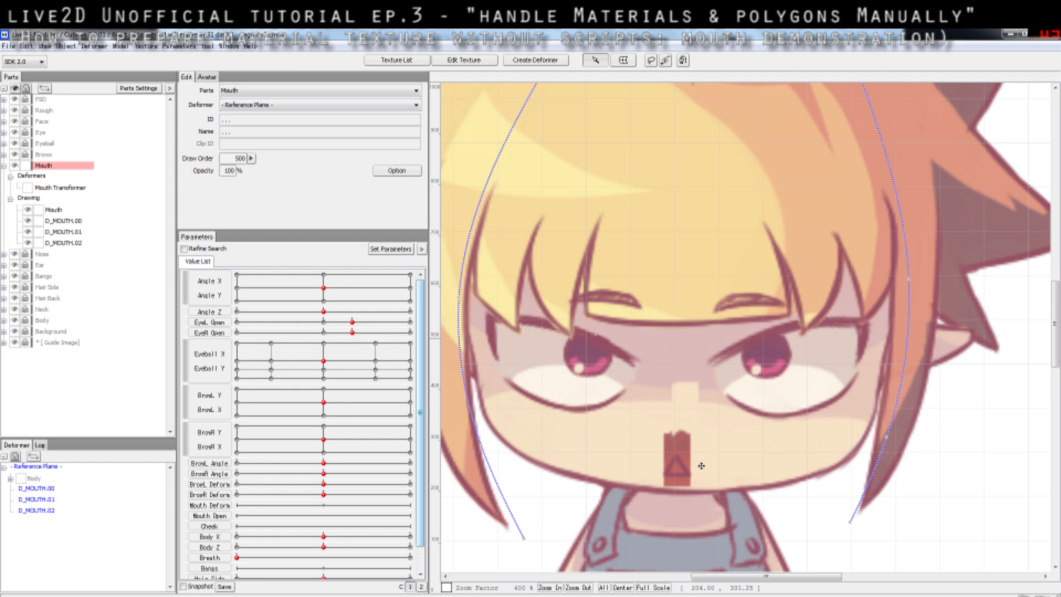
- Position D_MOUTH.02 over the mouth interior so its notch fits the peaked line and it covers the red area above
left_click(76, 244)
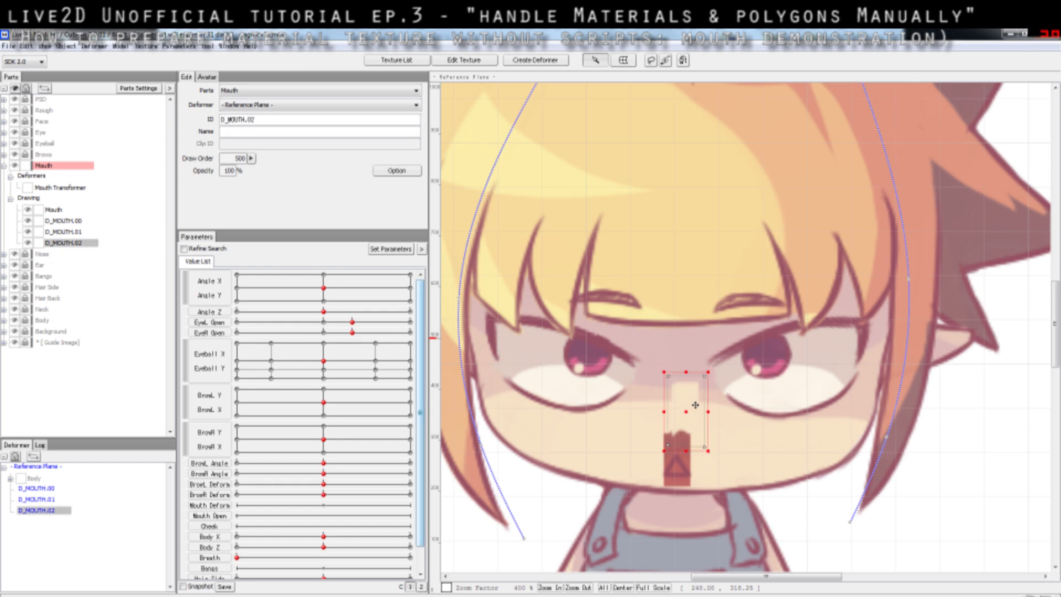
left_click_drag(686, 414, 678, 446)
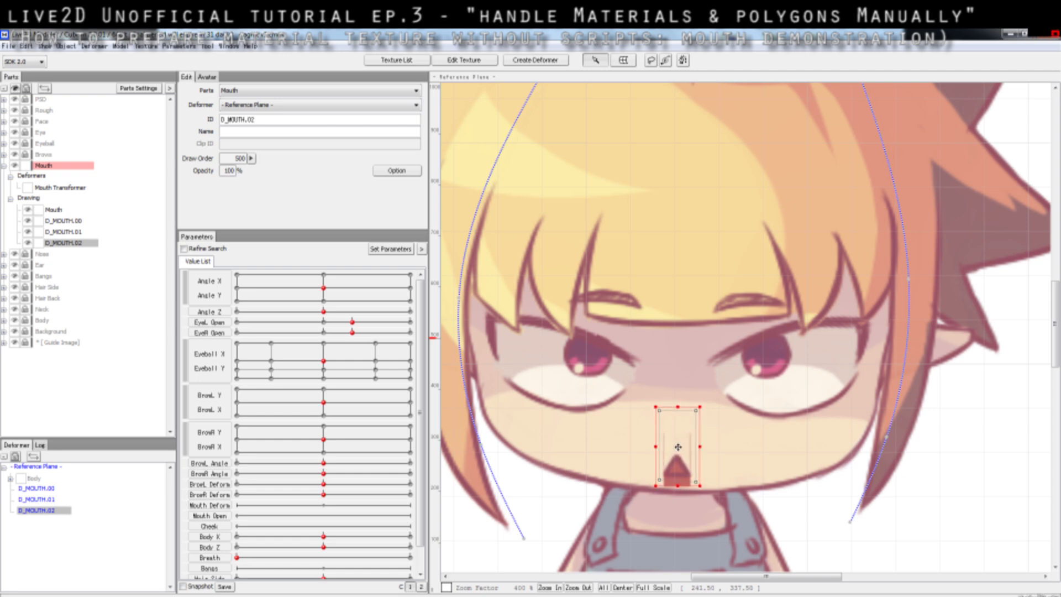
scroll(679, 446, "up", 2)
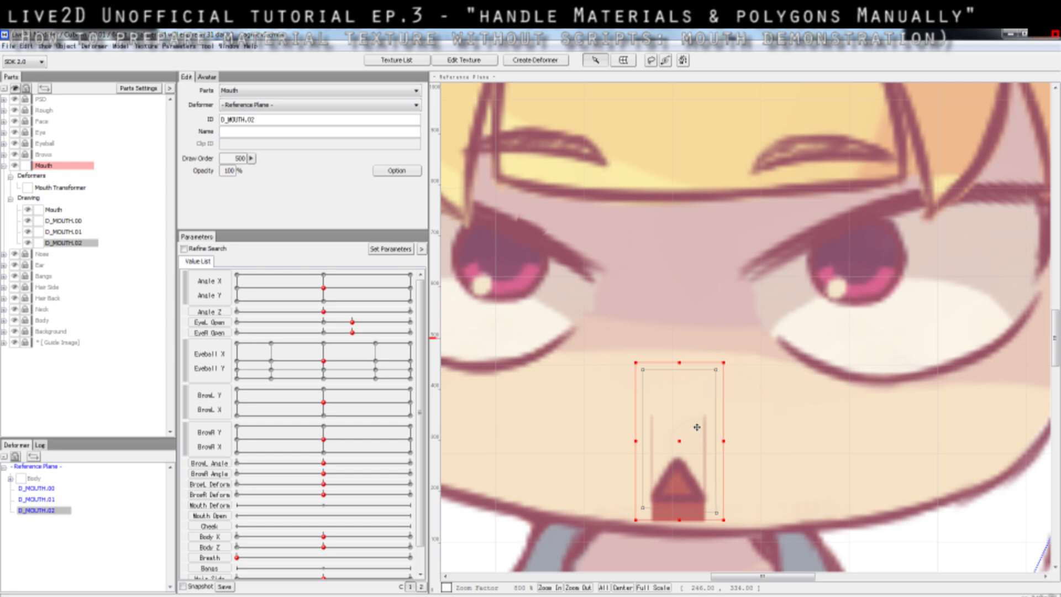
mouse_move(686, 434)
left_mouse_down()
mouse_move(742, 420)
mouse_move(678, 433)
mouse_move(680, 444)
left_mouse_up()
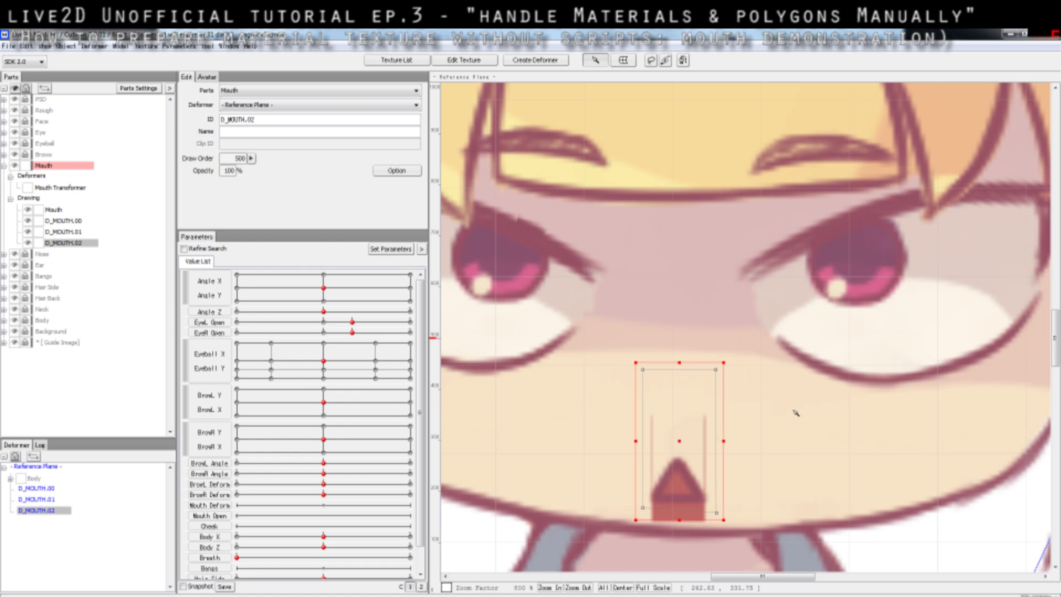
scroll(795, 408, "down", 2)
scroll(794, 406, "up", 3)
scroll(629, 417, "down", 1)
scroll(630, 416, "down", 2)
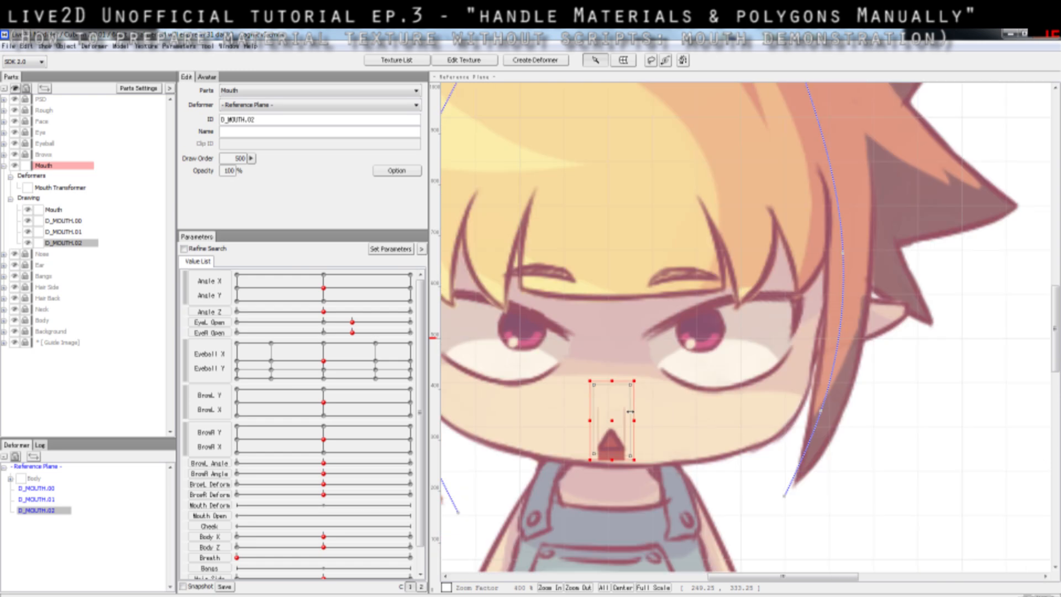
- Examine how the mouth pieces overlap, selecting D_MOUTH.02, D_MOUTH.00 and D_MOUTH.01 in turn and briefly hiding D_MOUTH.00
left_click(667, 439)
scroll(615, 430, "up", 2)
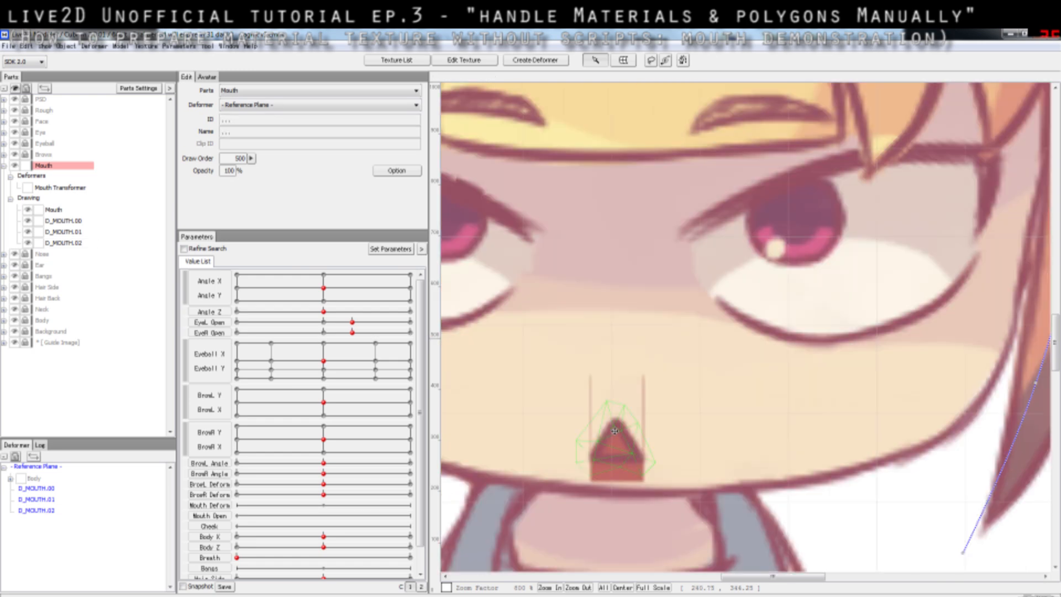
left_click(621, 393)
left_click(675, 434)
left_click(606, 404)
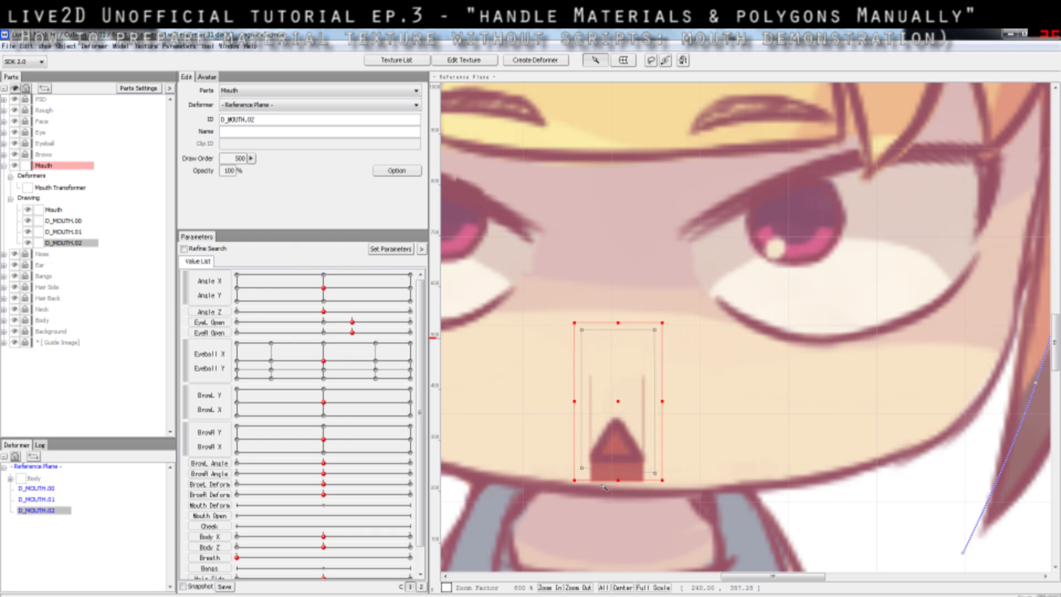
left_click(70, 222)
left_click(70, 231)
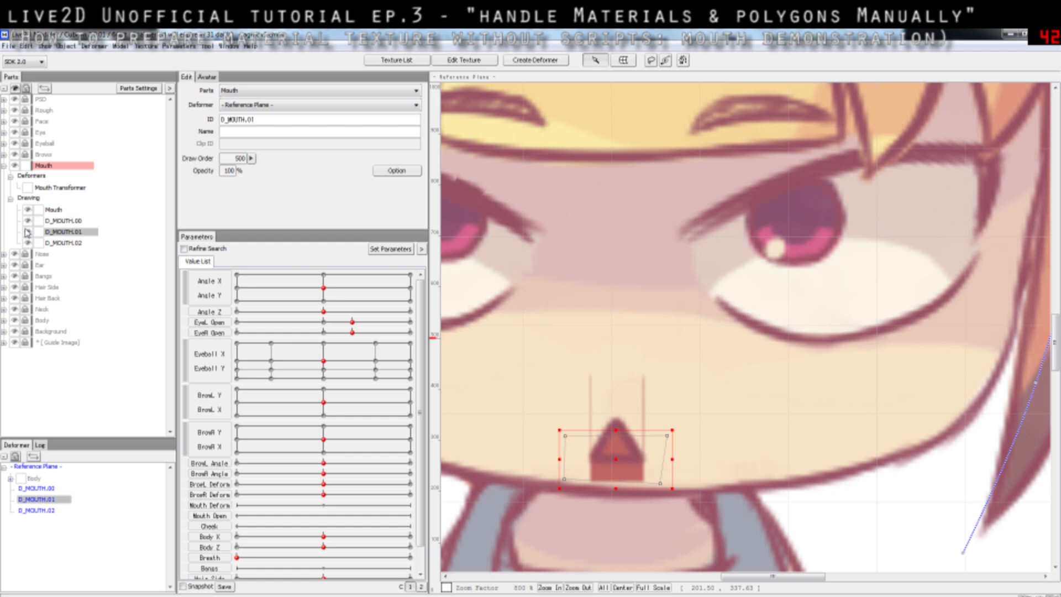
left_click(56, 222)
left_click(27, 221)
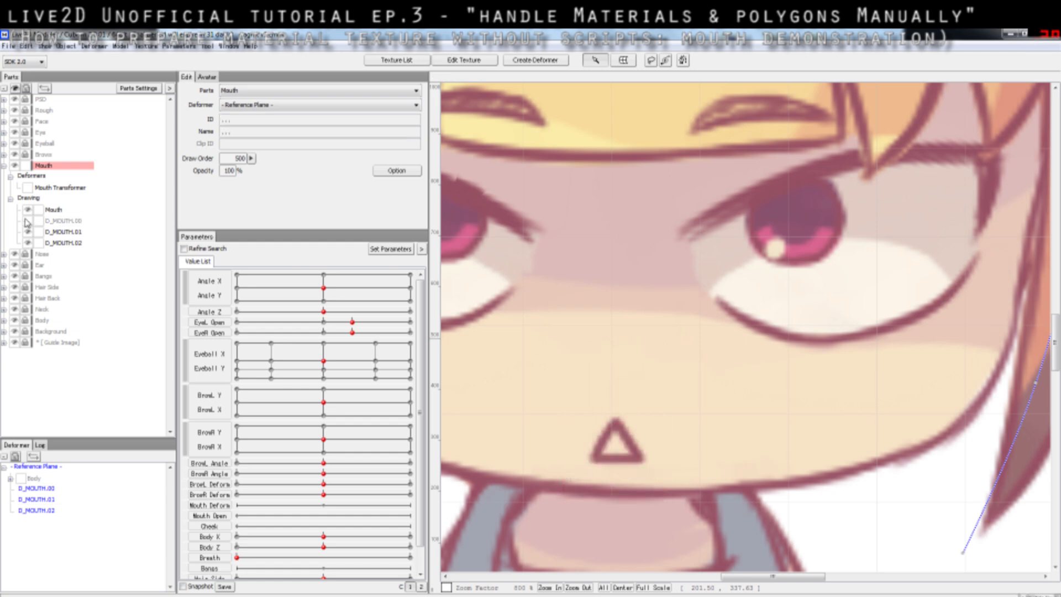
left_click(26, 222)
- Narrow D_MOUTH.00 symmetrically about its centre so its red sides stay hidden behind the skin-coloured D_MOUTH.02
left_click(68, 221)
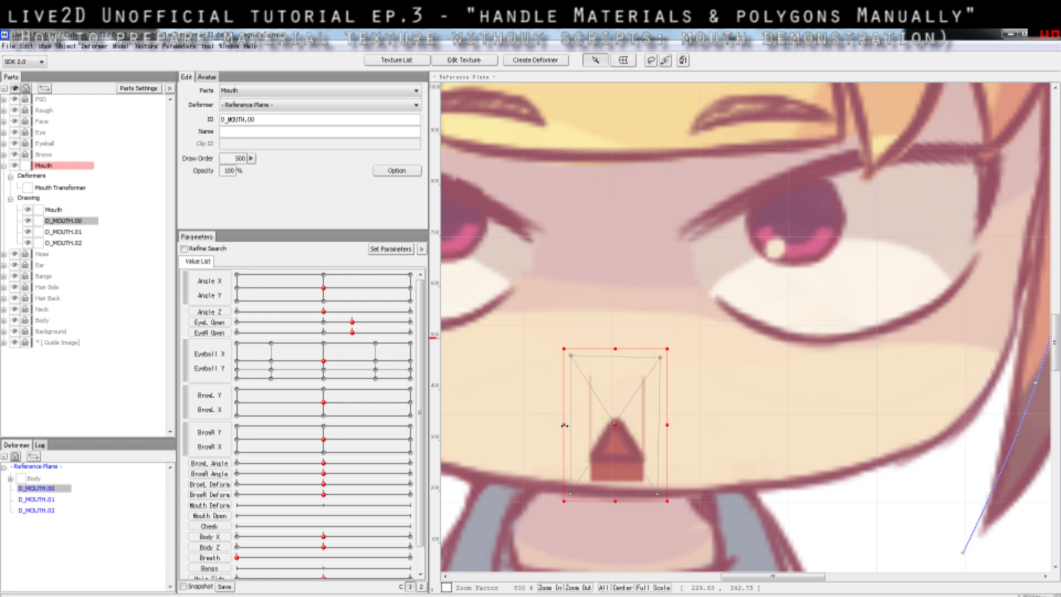
left_click_drag(566, 425, 592, 417)
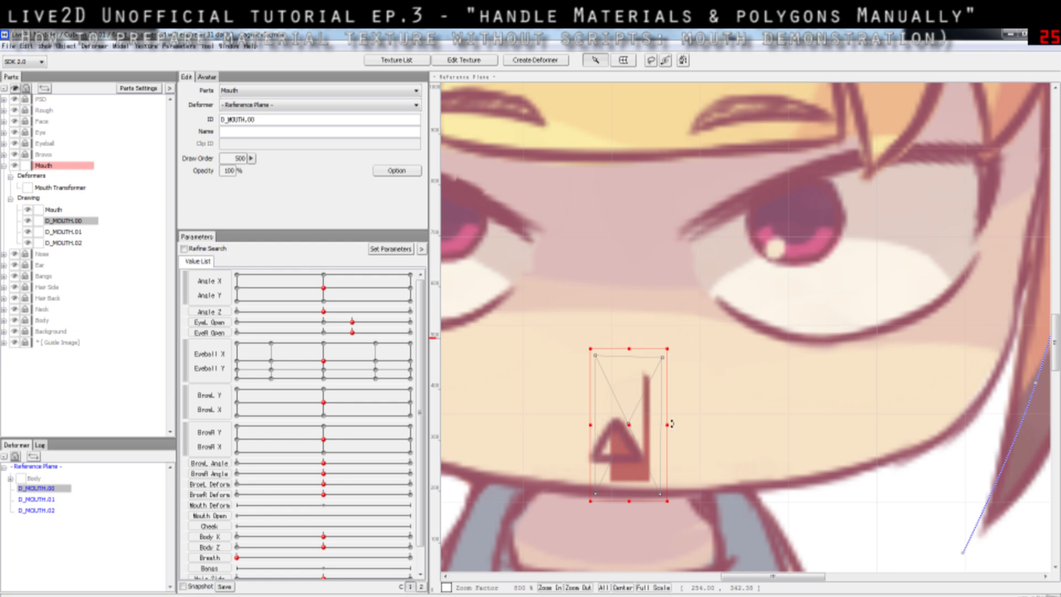
key("ctrl+z")
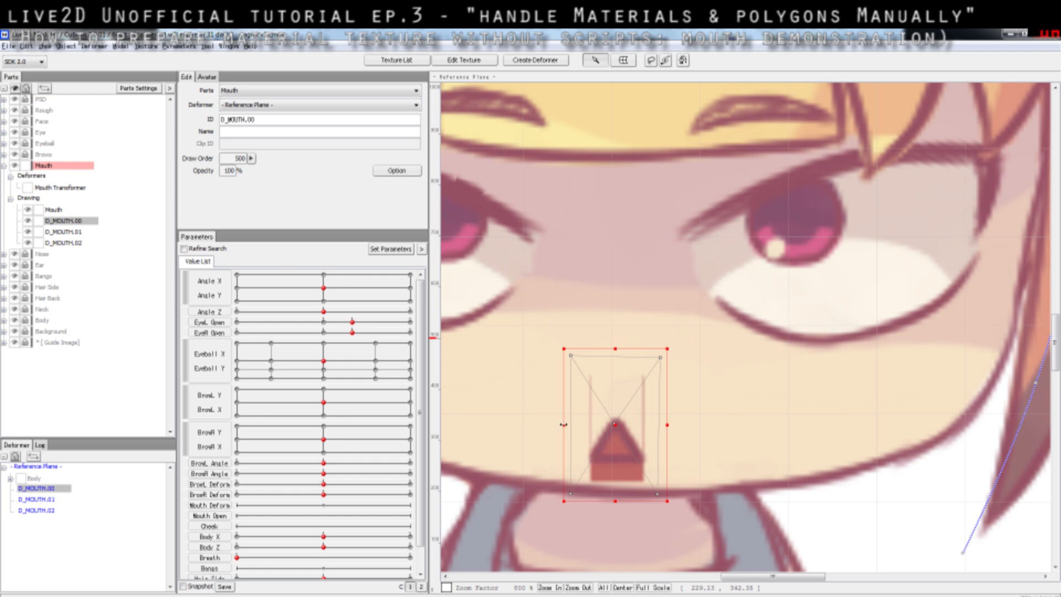
left_click_drag(563, 424, 573, 425)
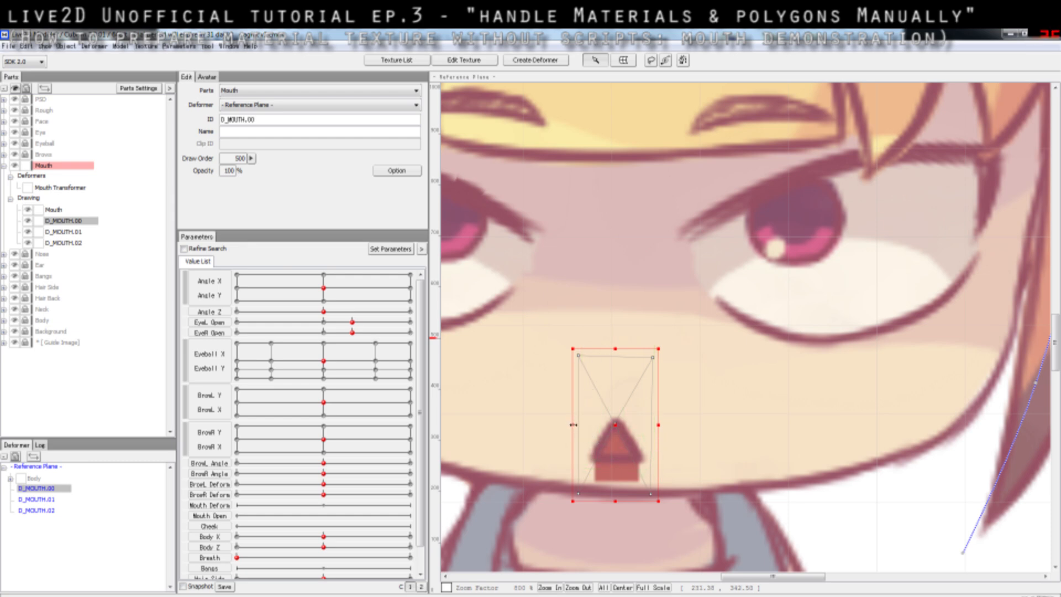
left_click_drag(574, 425, 591, 425)
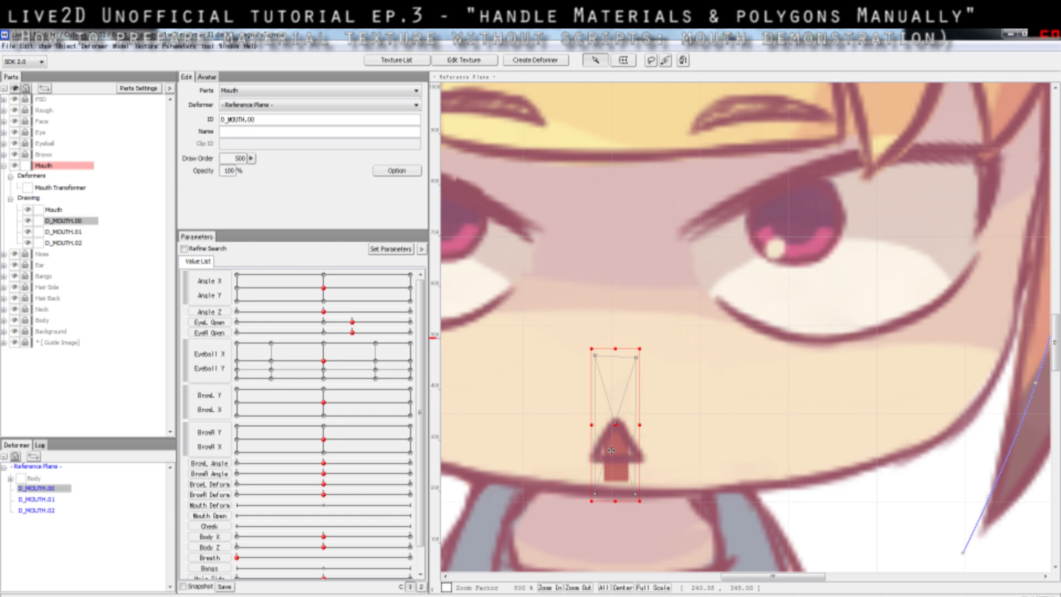
key("ctrl+z")
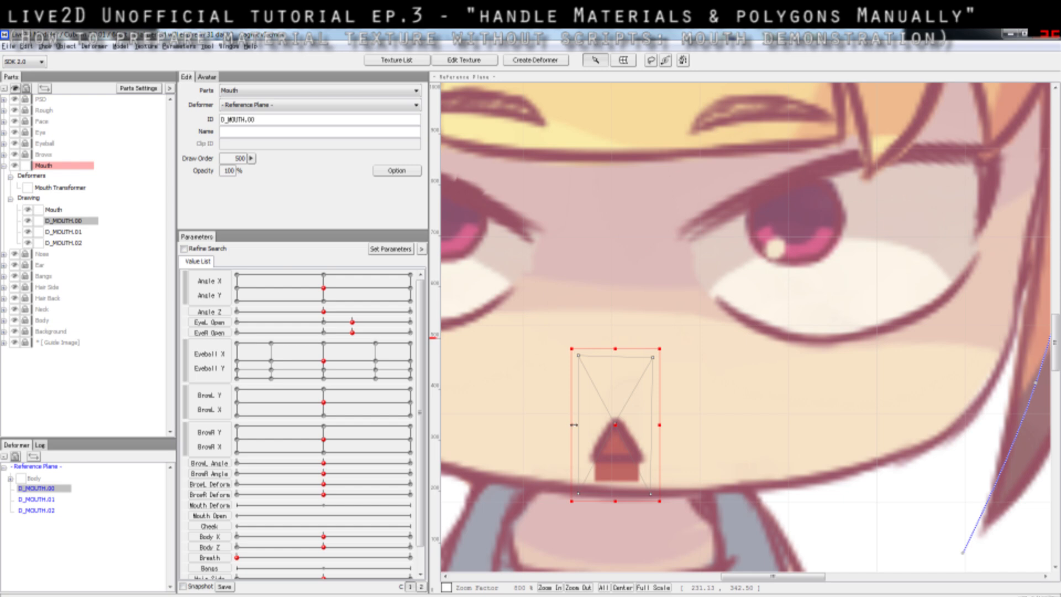
left_click_drag(575, 425, 576, 425)
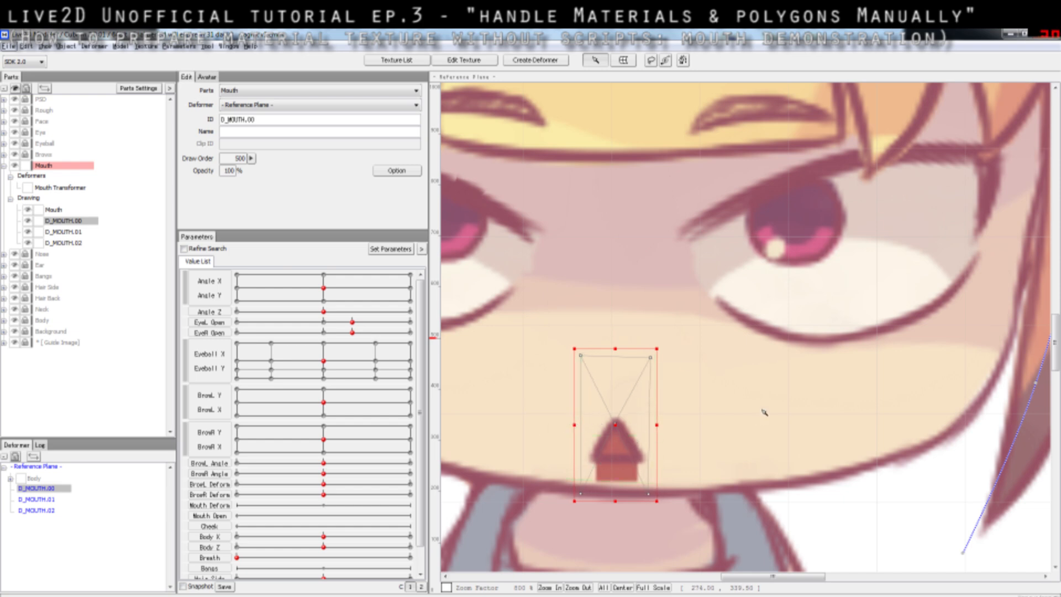
left_click(718, 399)
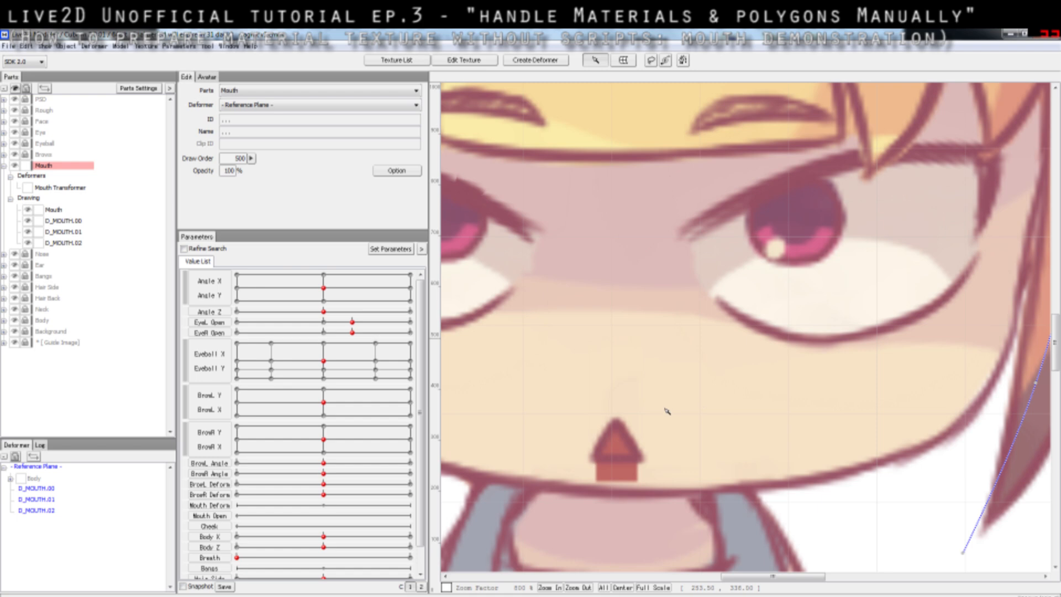
left_click(619, 388)
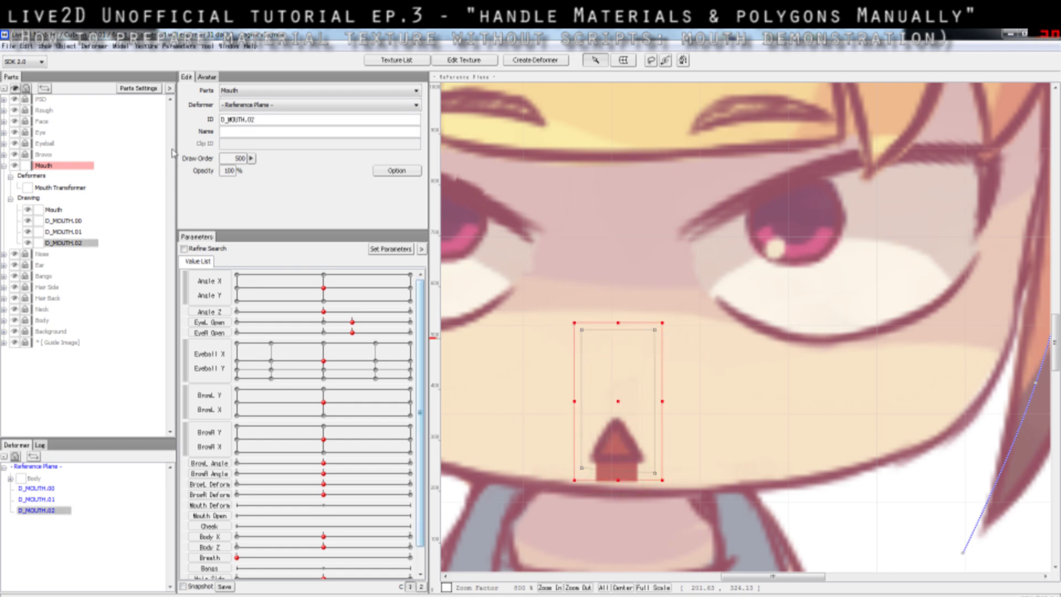
left_click(522, 411)
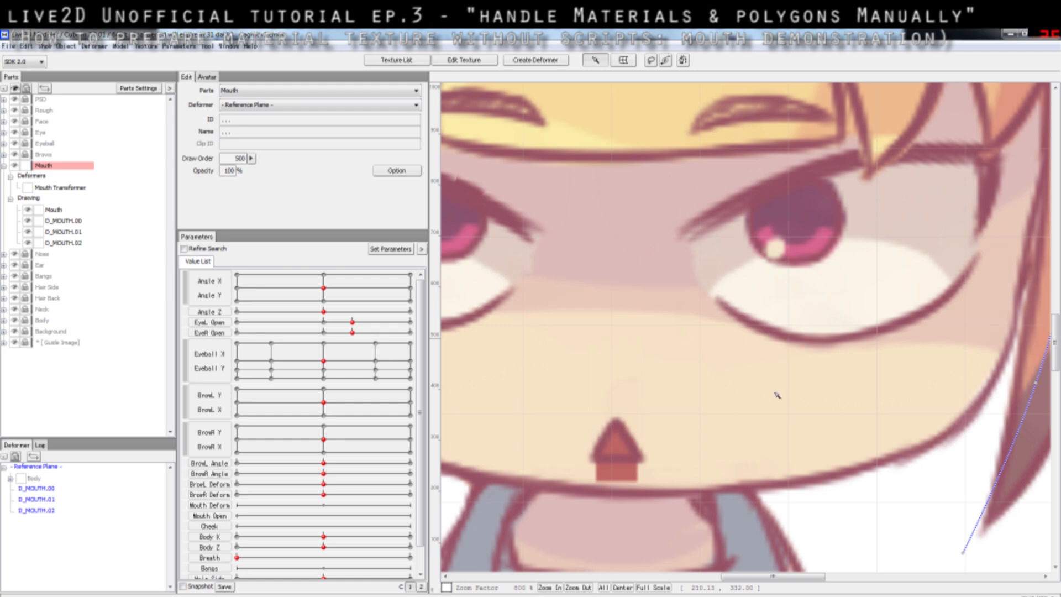
- Build a closed four-point polygon around the rounded-top skin-coloured piece on the untitled texture sheet and apply it
left_click(463, 61)
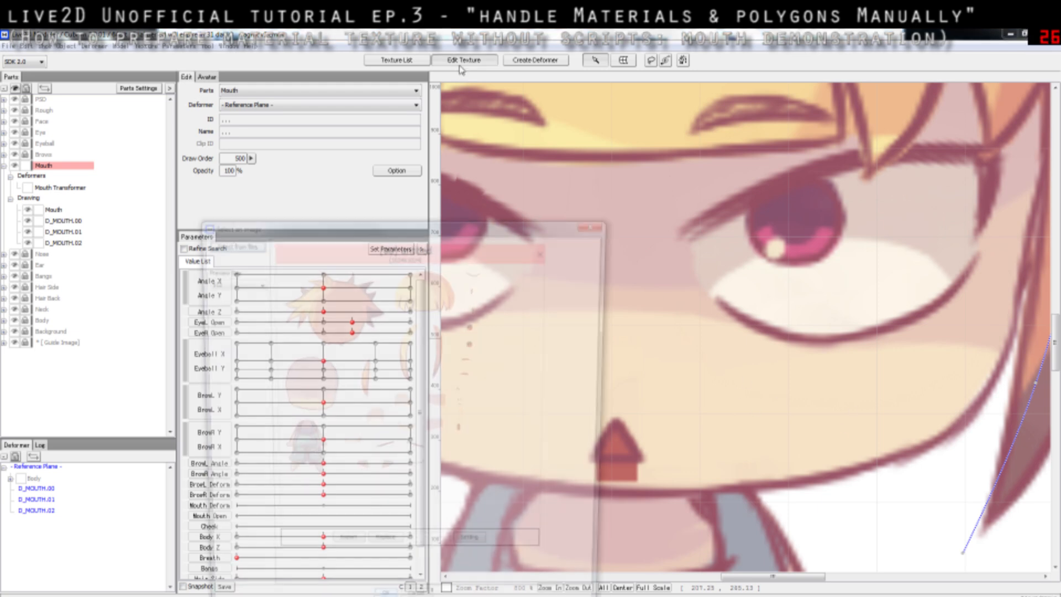
left_click(419, 405)
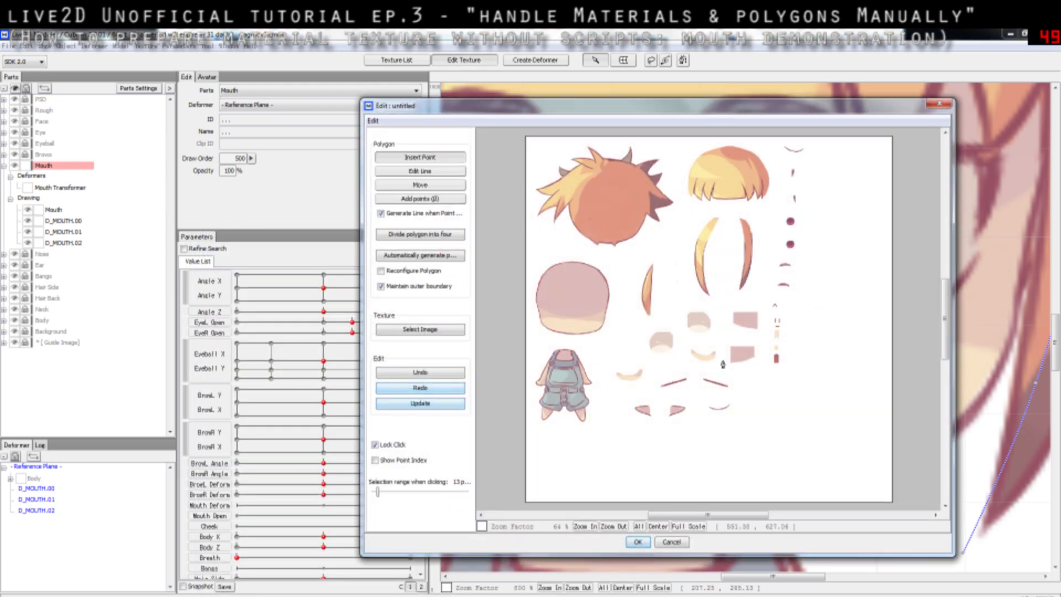
scroll(725, 362, "up", 3)
left_click_drag(867, 337, 574, 345)
scroll(608, 346, "up", 5)
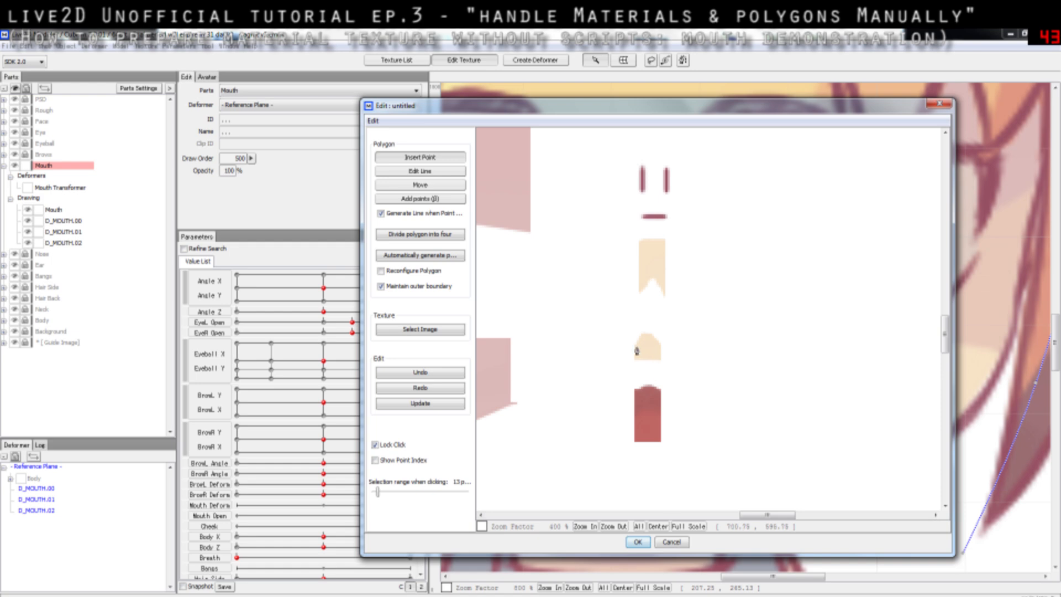
left_click(631, 309)
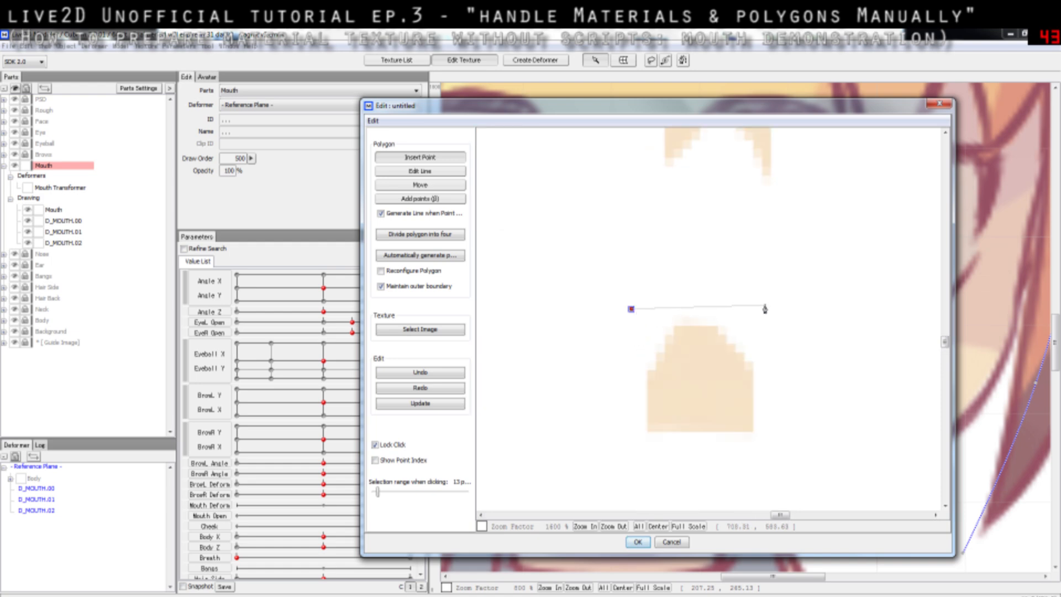
left_click(765, 310)
left_click(765, 445)
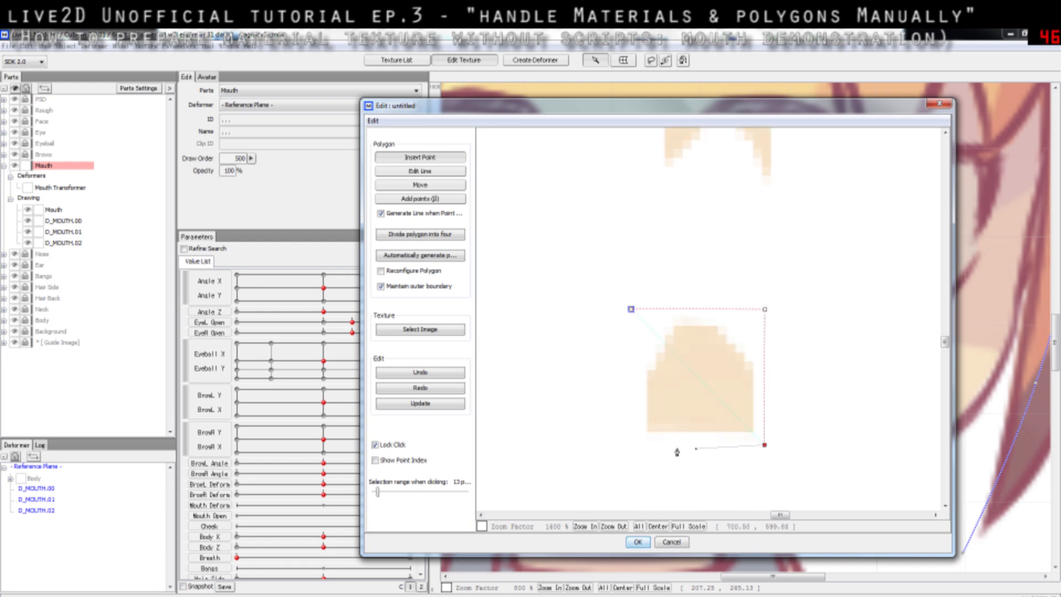
left_click(631, 448)
left_click(632, 309)
left_click(637, 541)
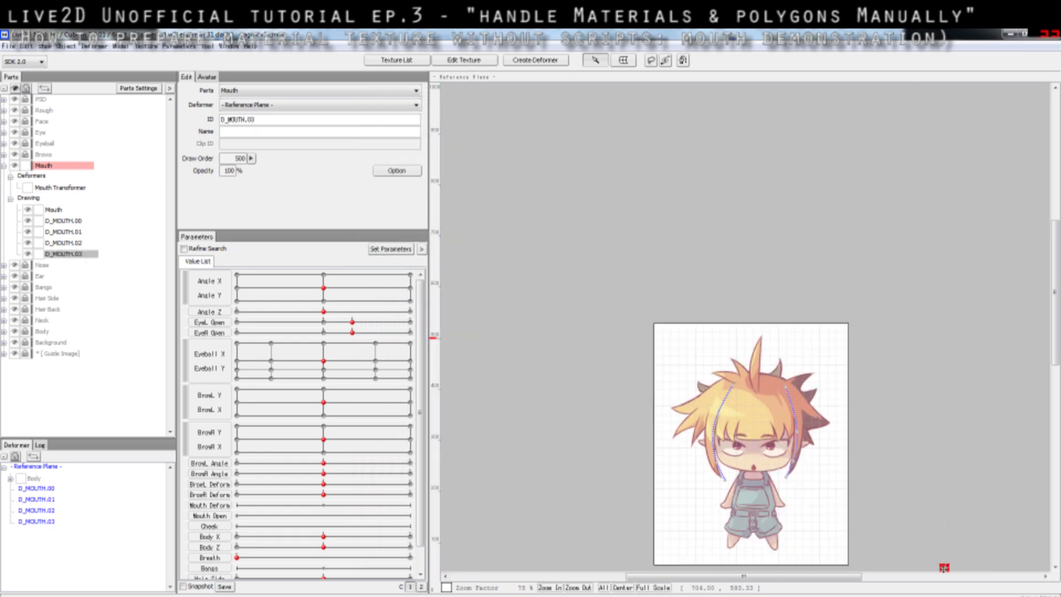
- Position the rounded-top skin-coloured piece under the peaked line so it covers the red mouth interior and lower lip line
scroll(752, 470, "up", 5)
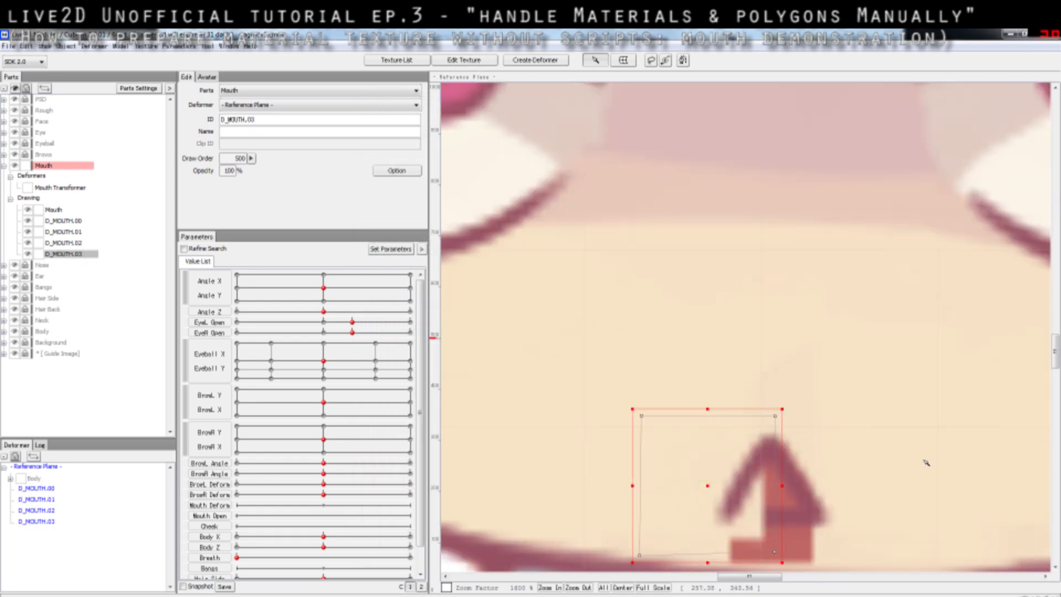
left_click_drag(935, 469, 855, 329)
left_click_drag(629, 350, 688, 384)
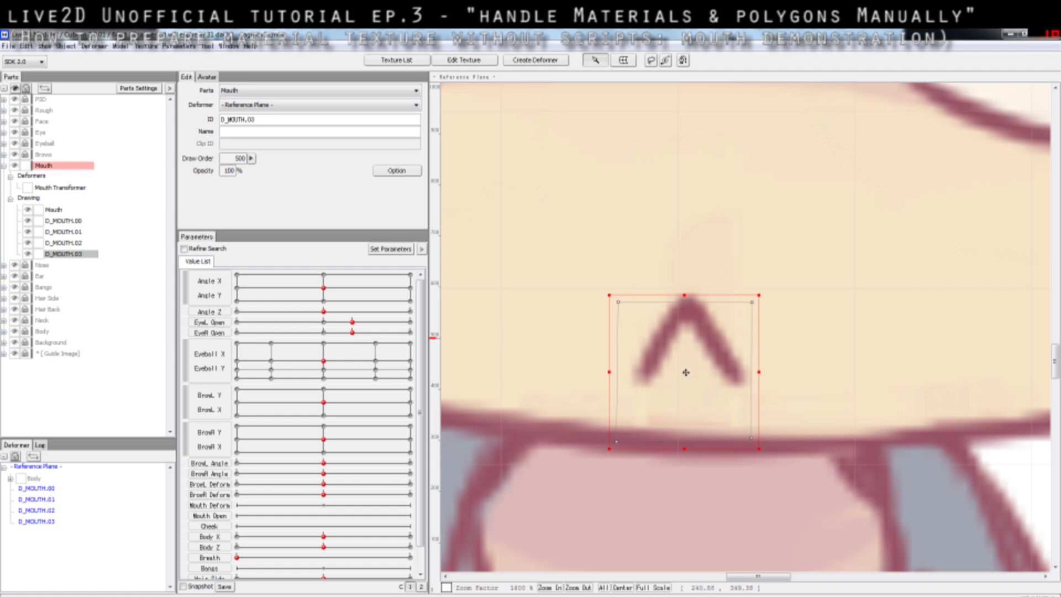
mouse_move(686, 373)
left_mouse_down()
mouse_move(685, 398)
mouse_move(683, 372)
left_mouse_up()
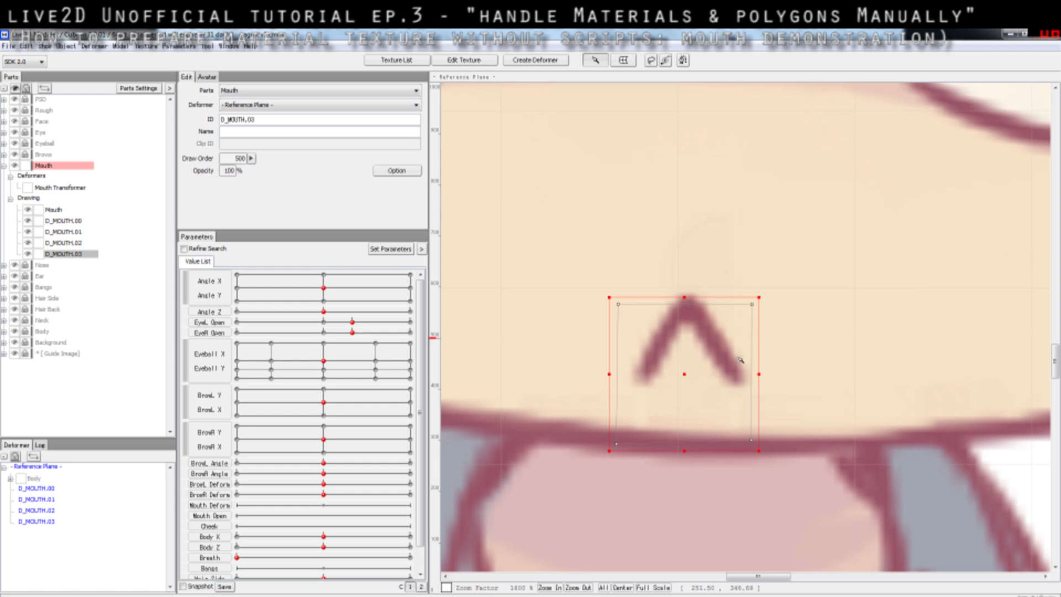
left_click_drag(685, 370, 687, 372)
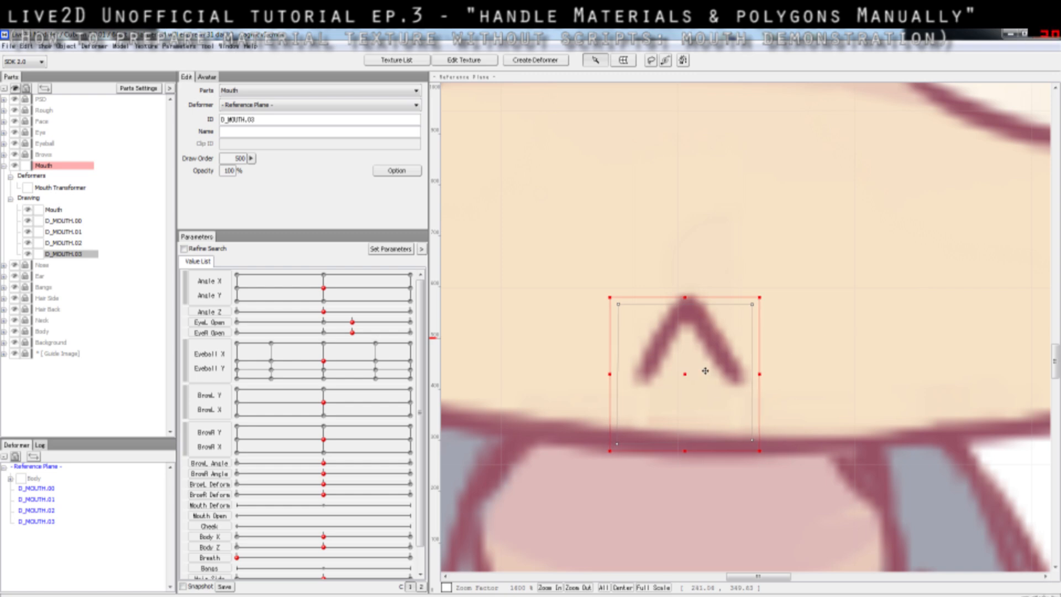
left_click(797, 378)
scroll(810, 378, "down", 1)
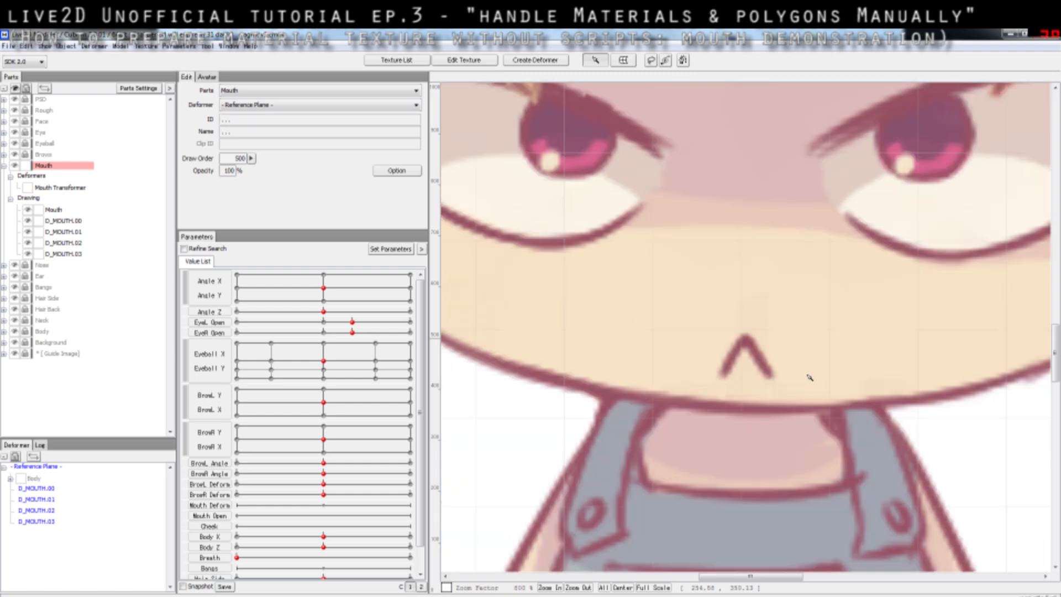
scroll(799, 377, "up", 1)
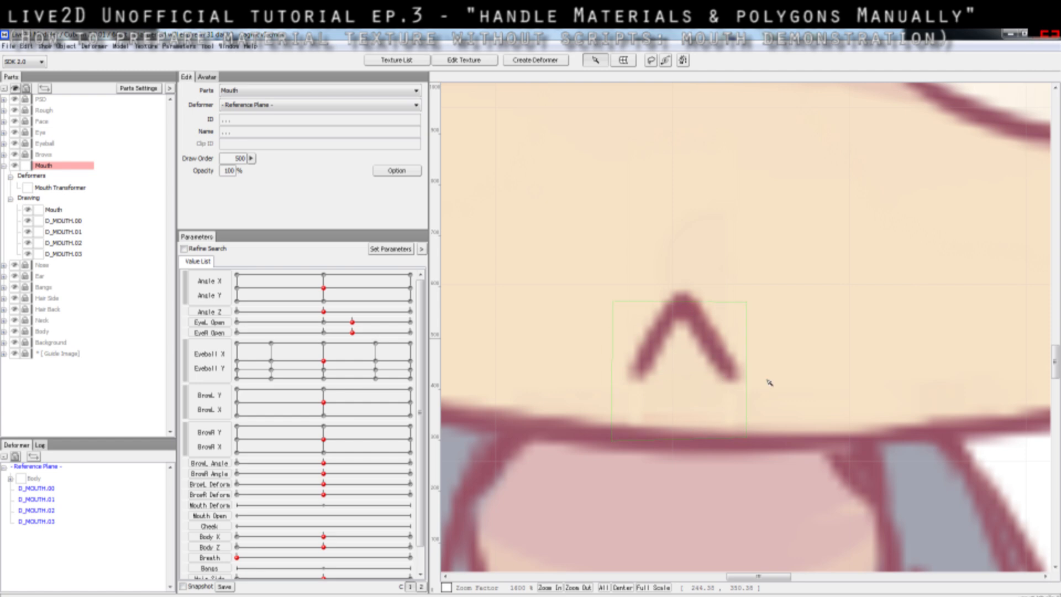
- Select D_MOUTH.00 to D_MOUTH.03 individually to review the area each mouth piece occupies
left_click(66, 244)
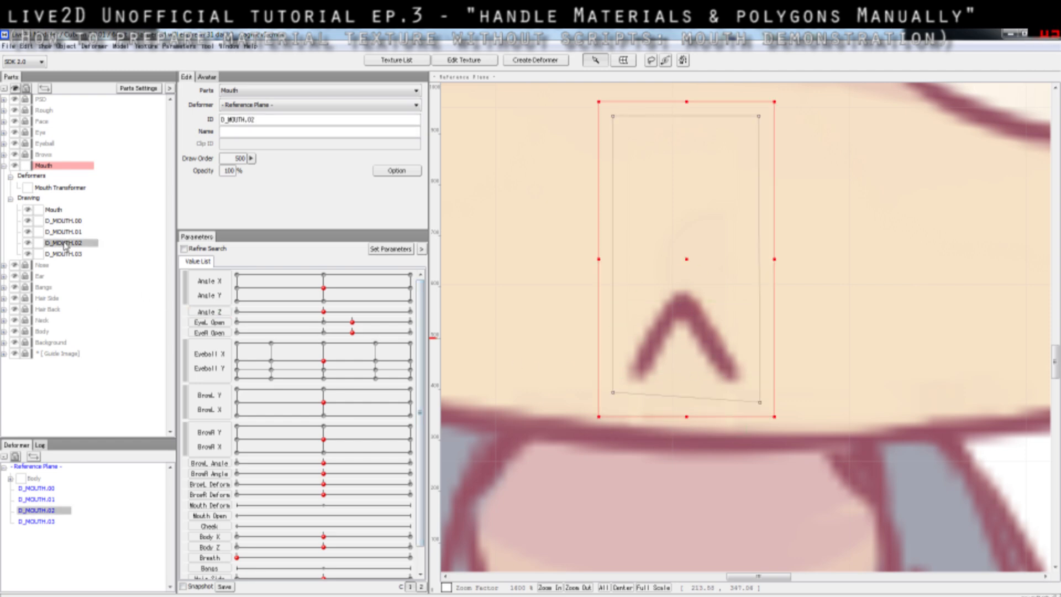
left_click(73, 232)
left_click(76, 222)
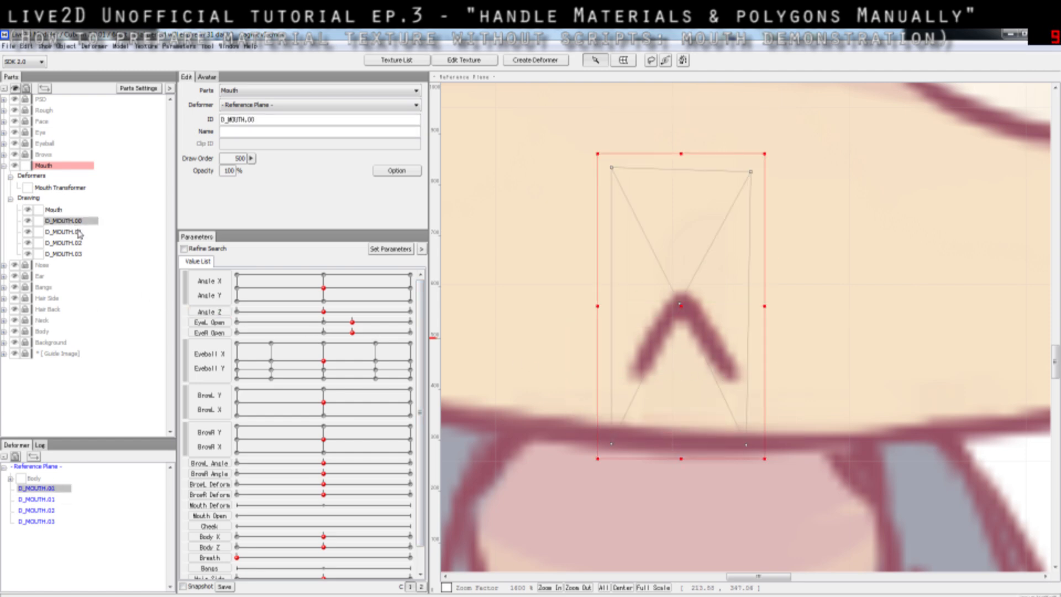
left_click(79, 233)
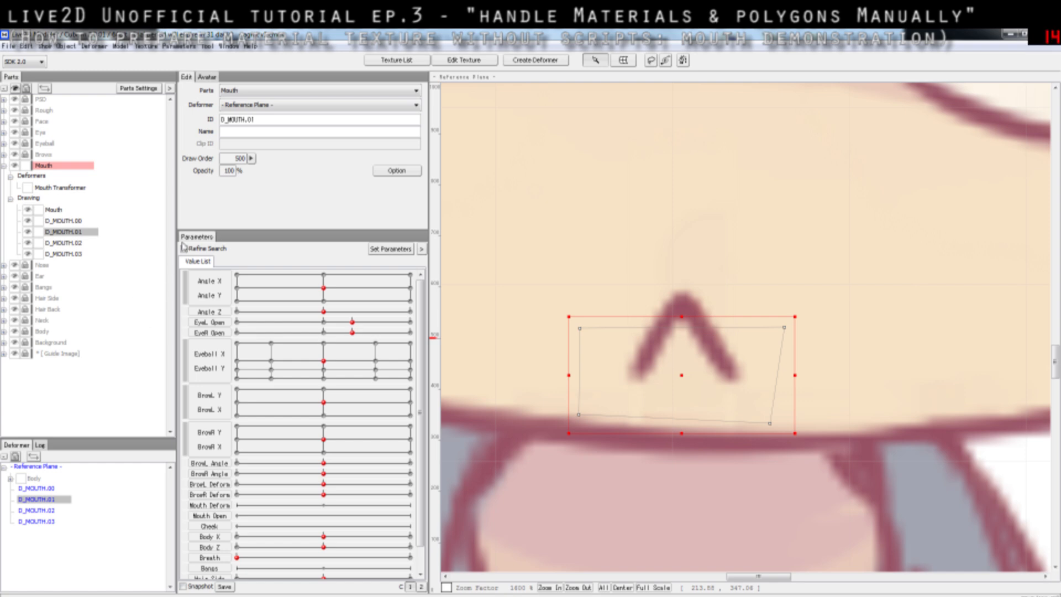
left_click(74, 243)
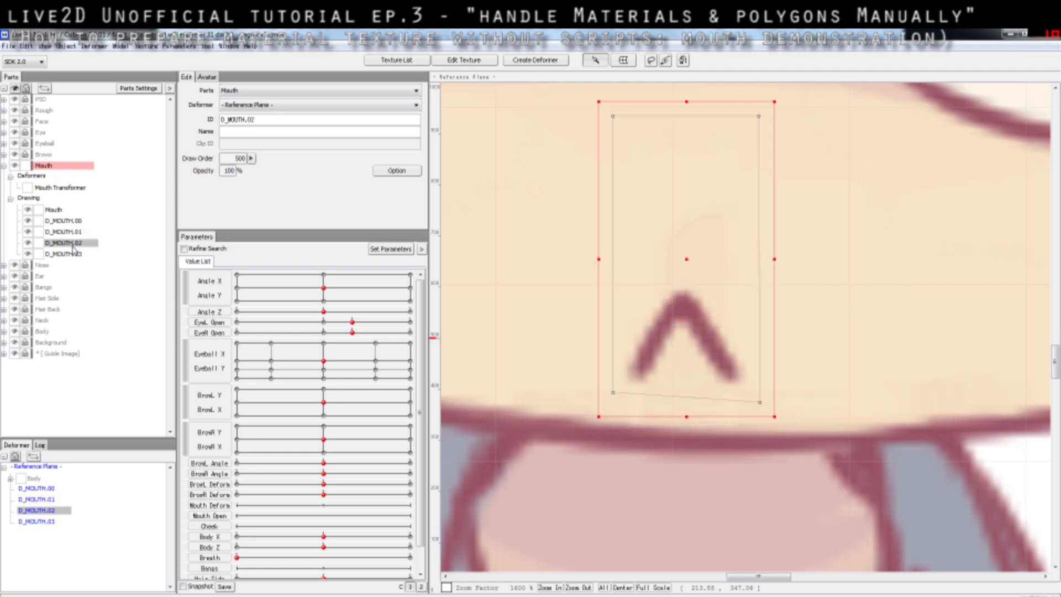
left_click(74, 255)
left_click(64, 221)
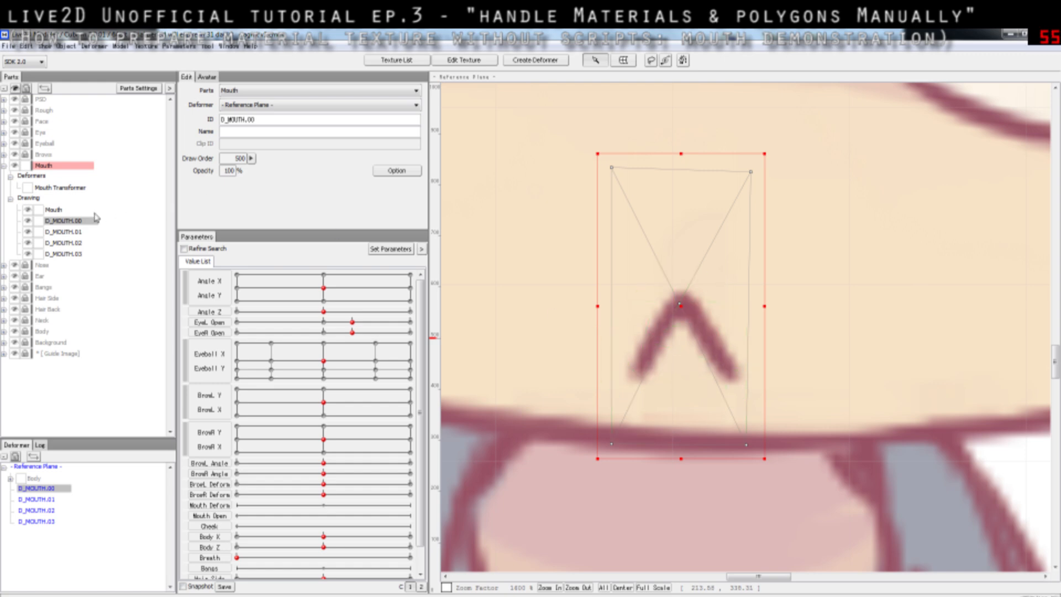
- Hide and show D_MOUTH.02 to inspect the red interior it masks, and compare its outline with D_MOUTH.03
left_click(55, 245)
left_click(28, 244)
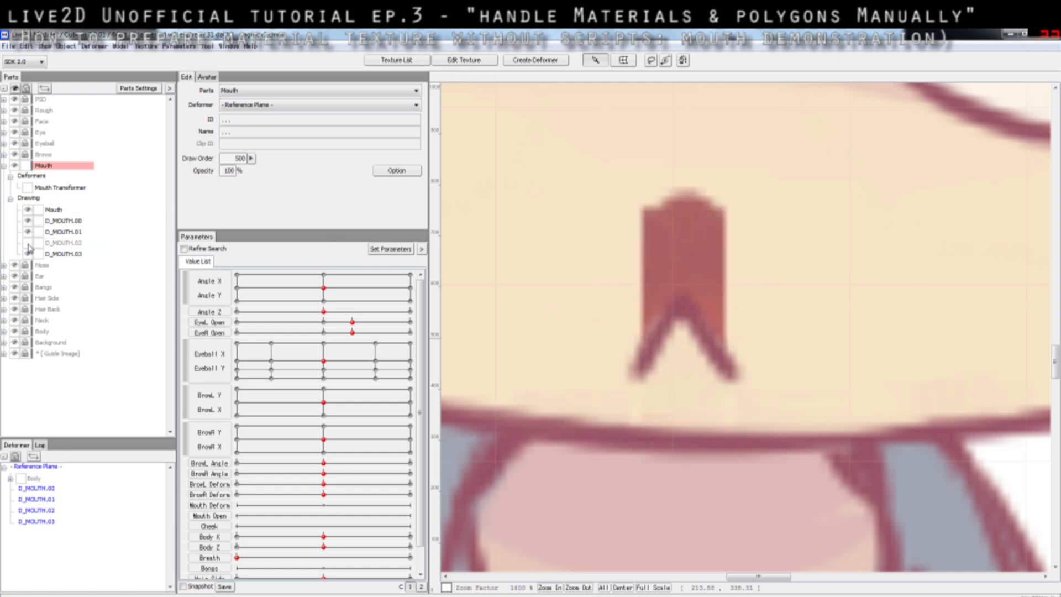
left_click(29, 243)
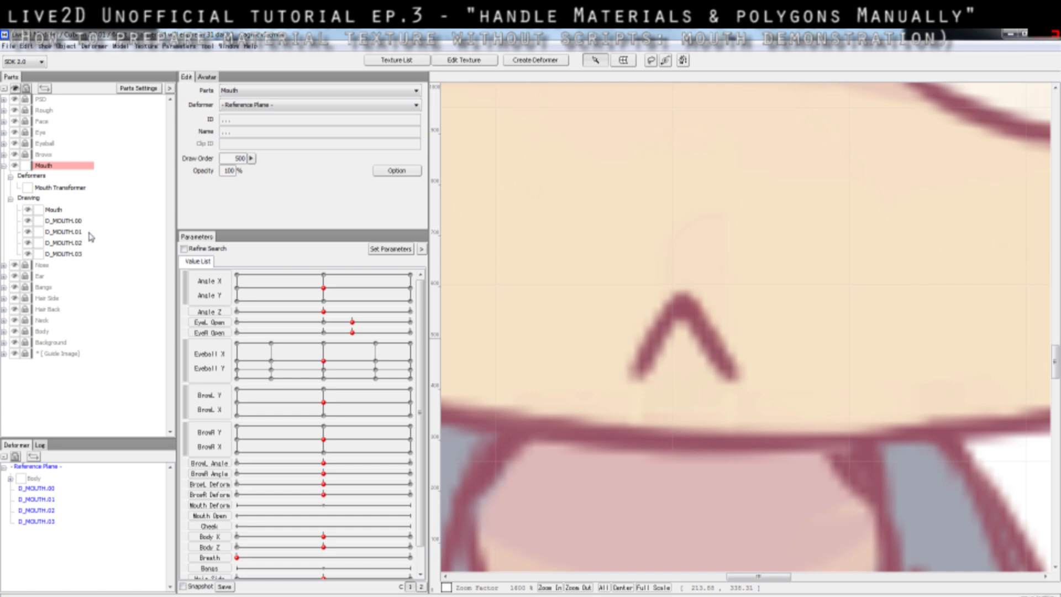
left_click(60, 242)
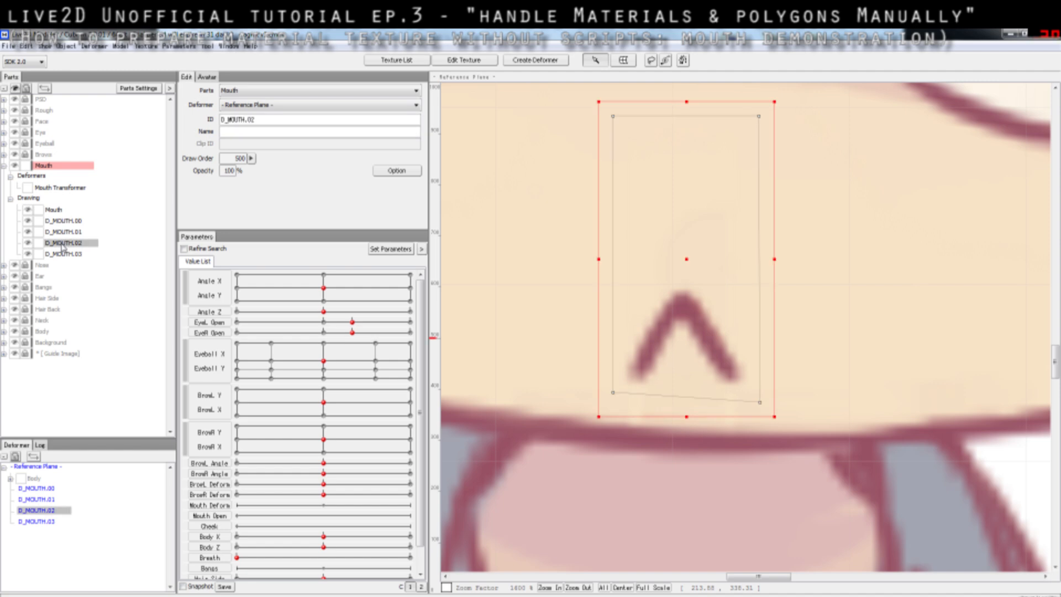
left_click(70, 264)
left_click(59, 243)
left_click(60, 255)
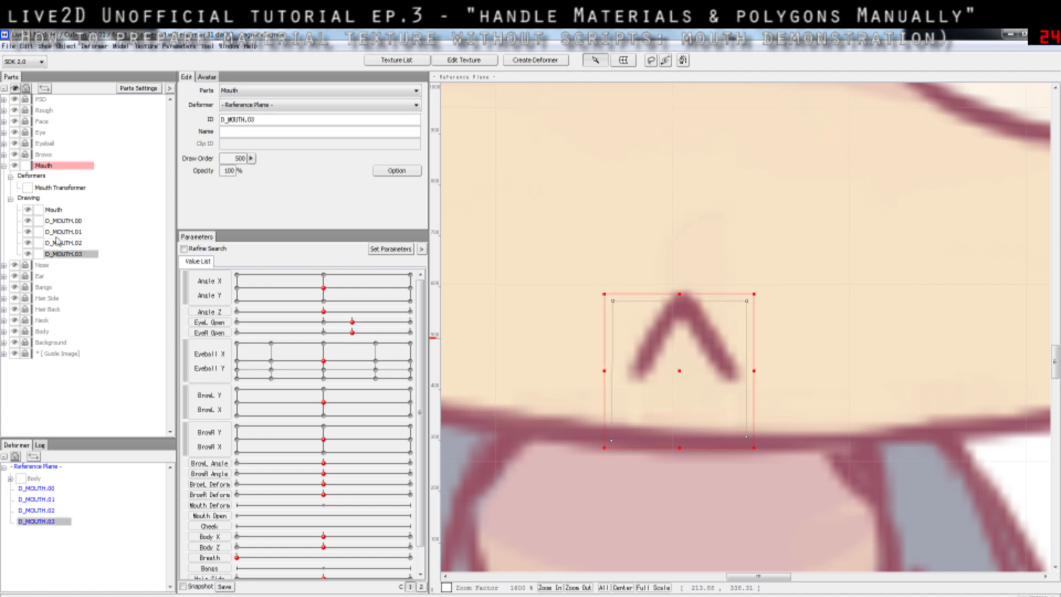
- Hide D_MOUTH.03 and toggle the visibility of D_MOUTH.02 and D_MOUTH.01 to inspect how the mouth pieces overlap
left_click(58, 232)
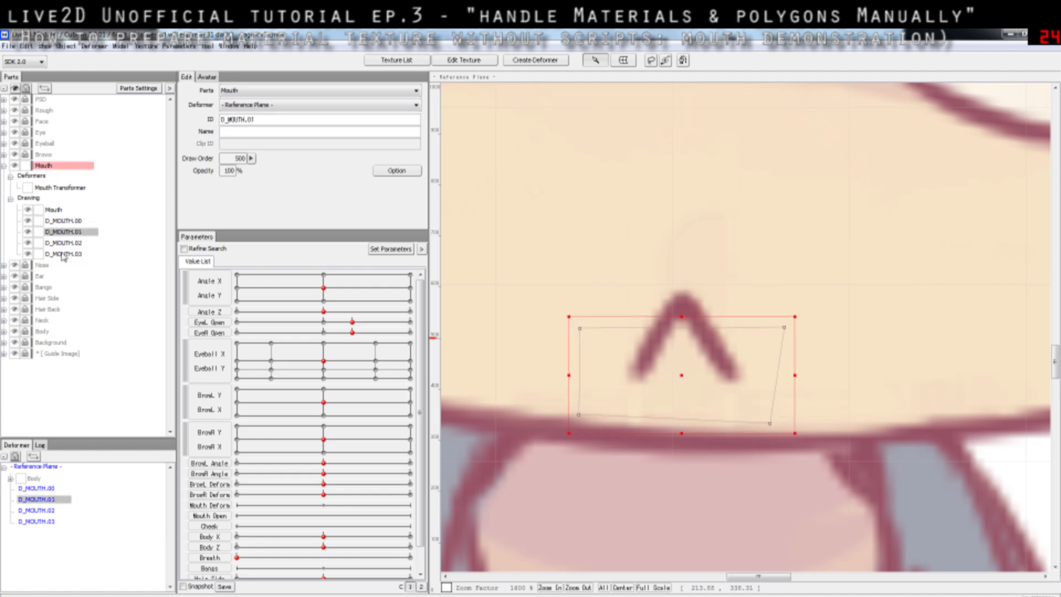
left_click(28, 243)
left_click(28, 243)
left_click(28, 254)
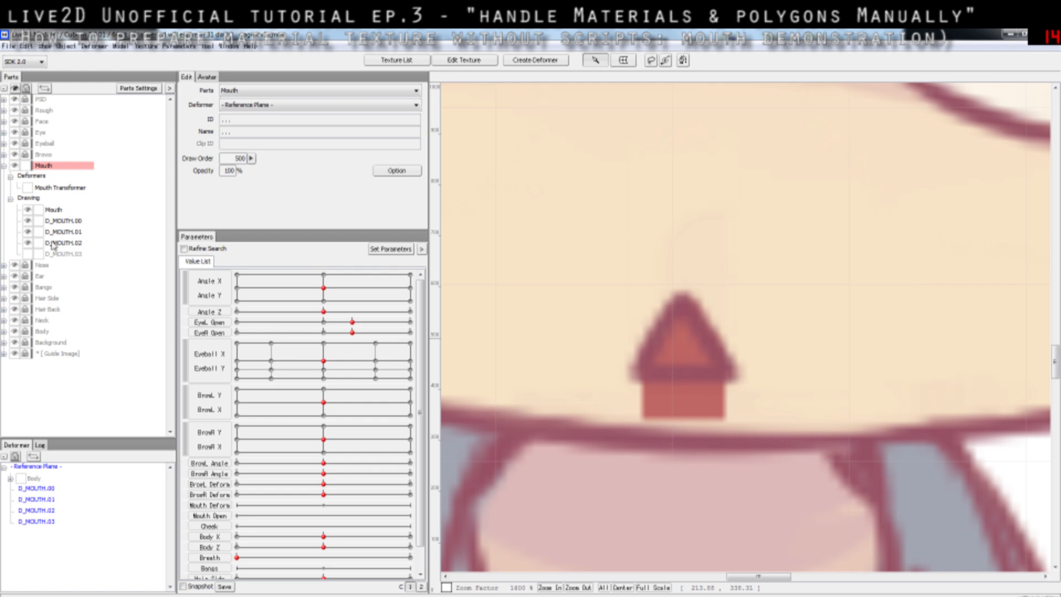
left_click(62, 243)
left_click(706, 372)
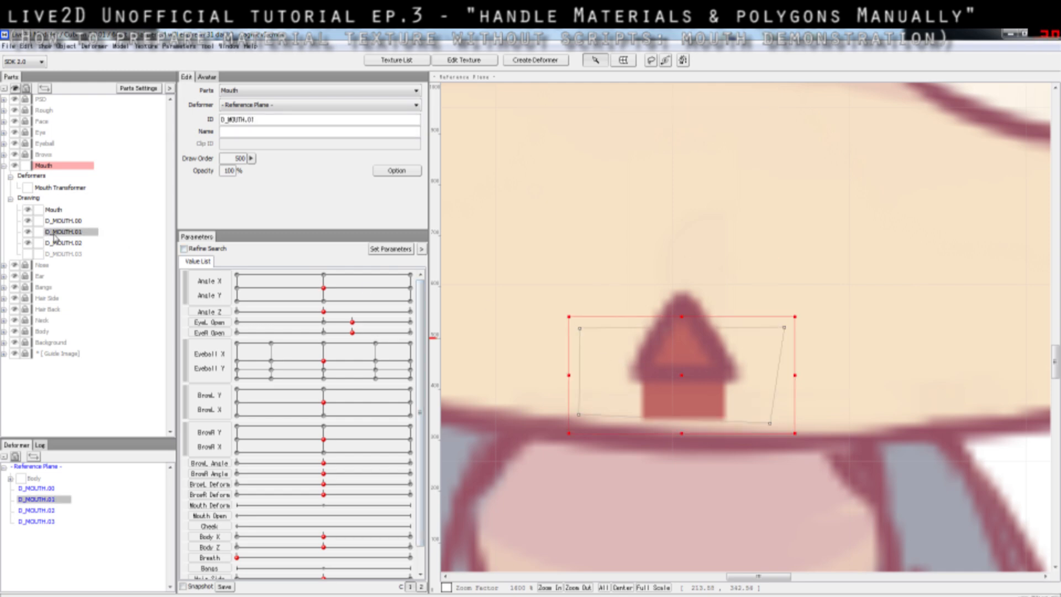
left_click(29, 234)
left_click(28, 233)
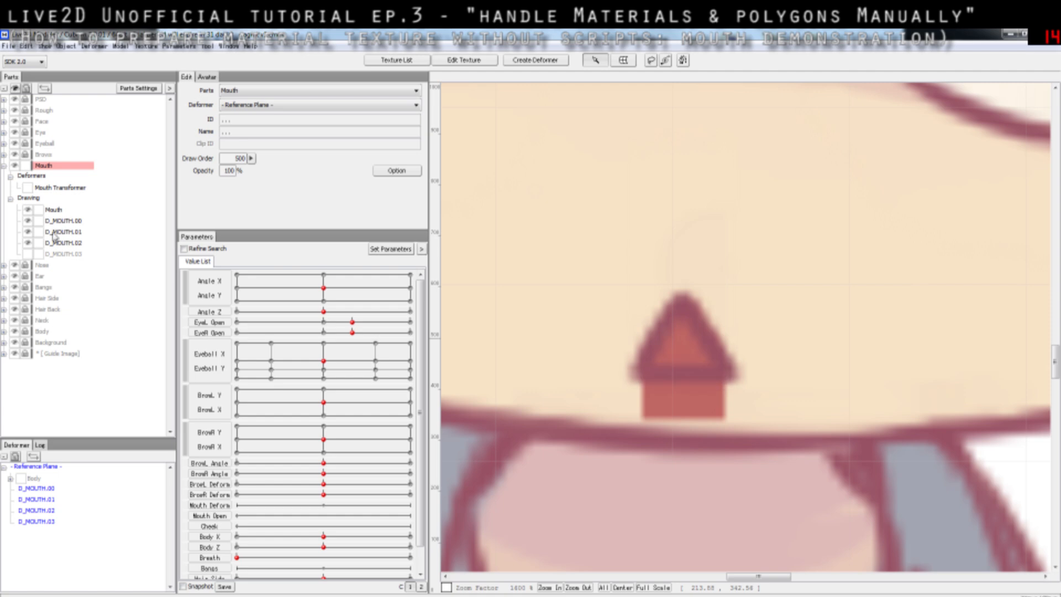
- Set D_MOUTH.01's draw order to 505
left_click(55, 232)
left_click(251, 158)
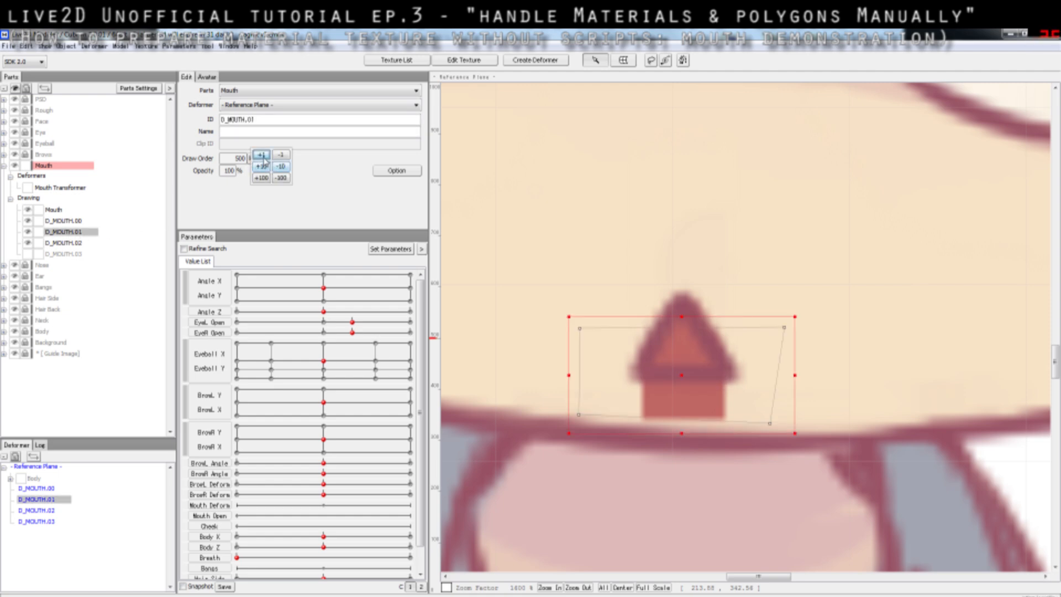
left_click(262, 155)
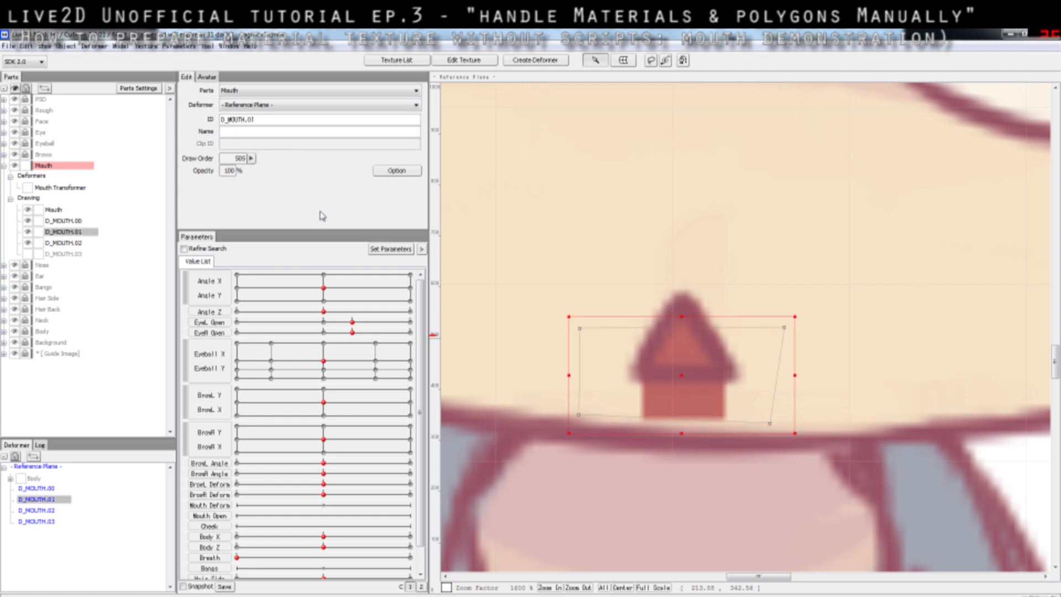
- Set D_MOUTH.00's draw order to 508
left_click(77, 242)
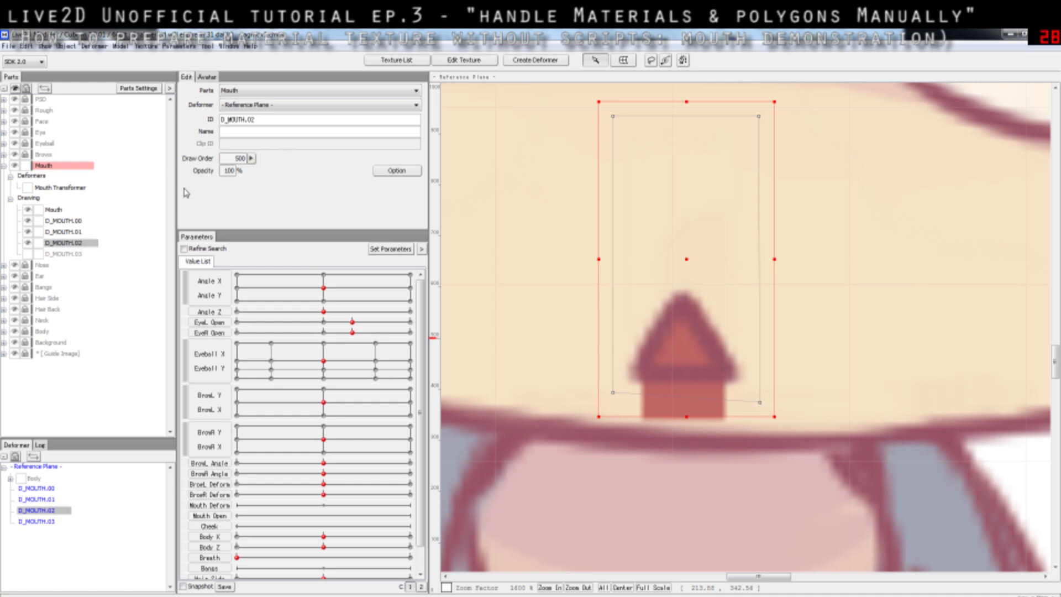
left_click(75, 221)
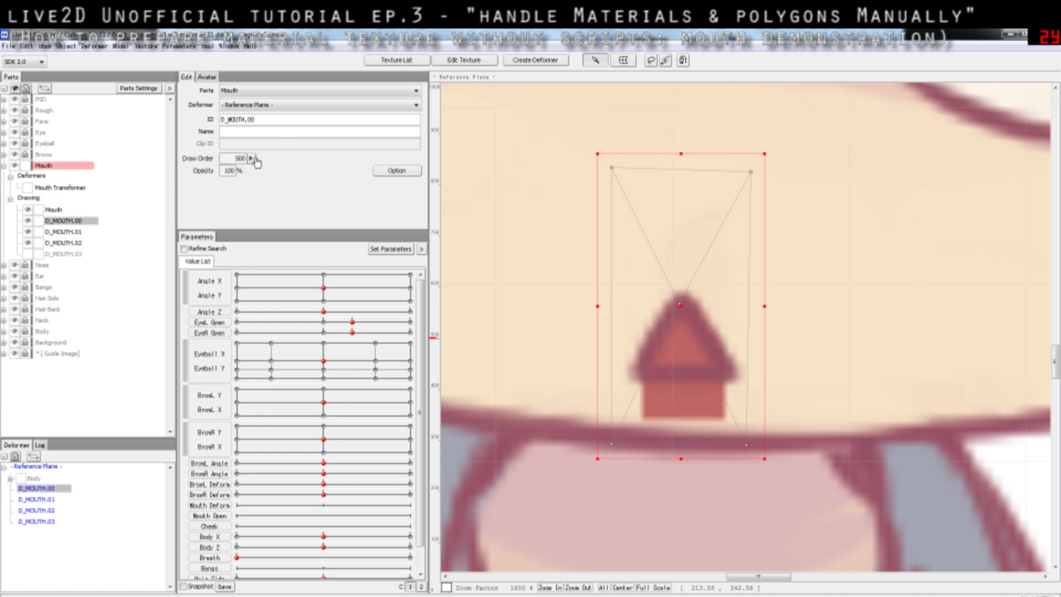
mouse_move(256, 161)
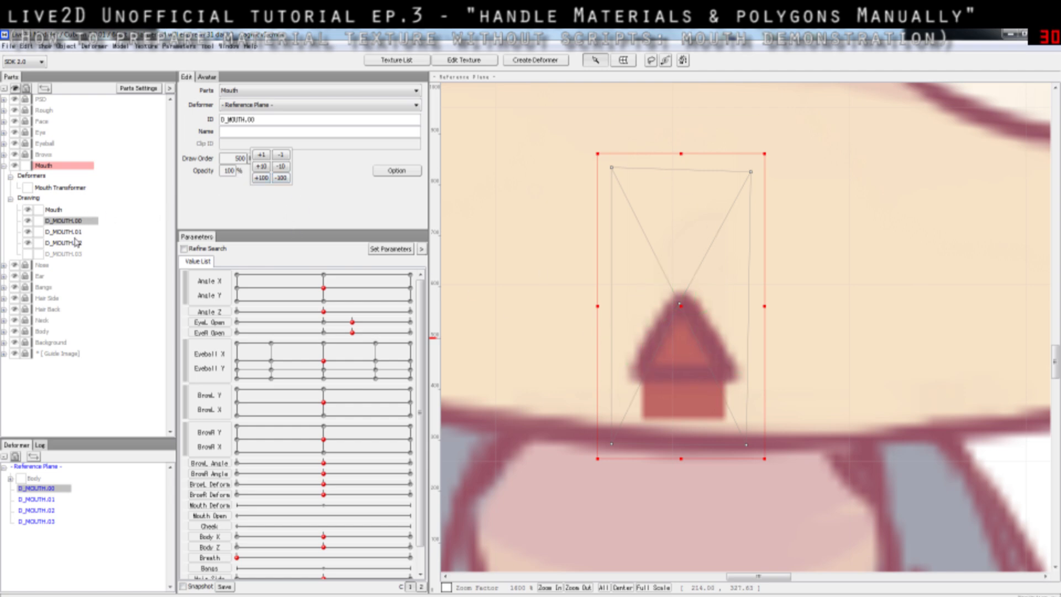
left_click(251, 158)
left_click(261, 166)
left_click(284, 158)
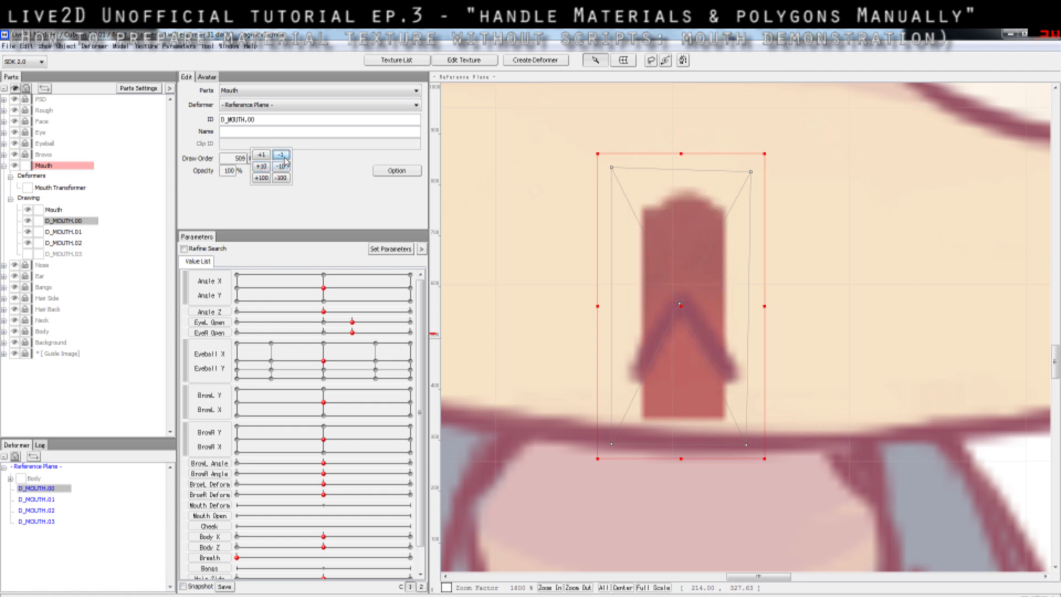
left_click(284, 159)
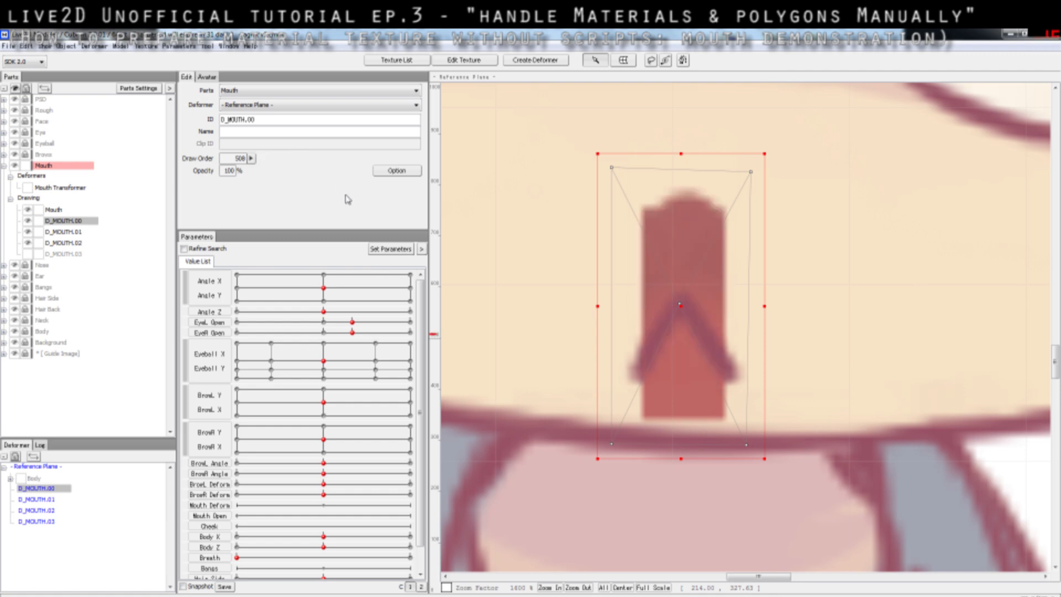
- Check the draw orders of Mouth, D_MOUTH.00, D_MOUTH.01 and D_MOUTH.02 by selecting each in turn
left_click(75, 232)
left_click(77, 243)
left_click(77, 232)
left_click(78, 210)
left_click(80, 221)
left_click(82, 233)
left_click(84, 243)
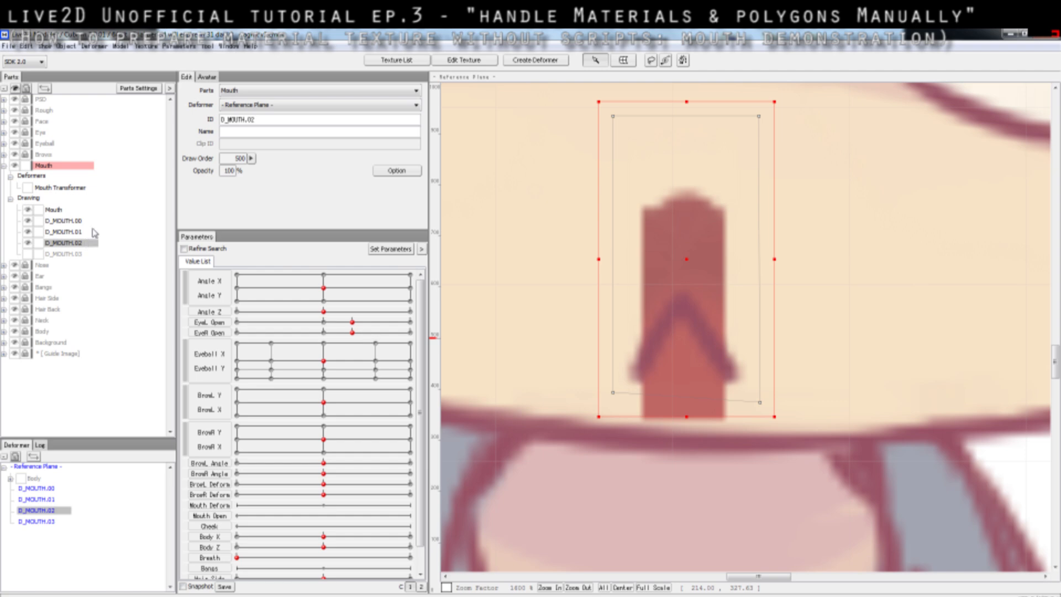
- Try raising D_MOUTH.02's draw order one unit at a time, and restore it to 500
left_click(251, 159)
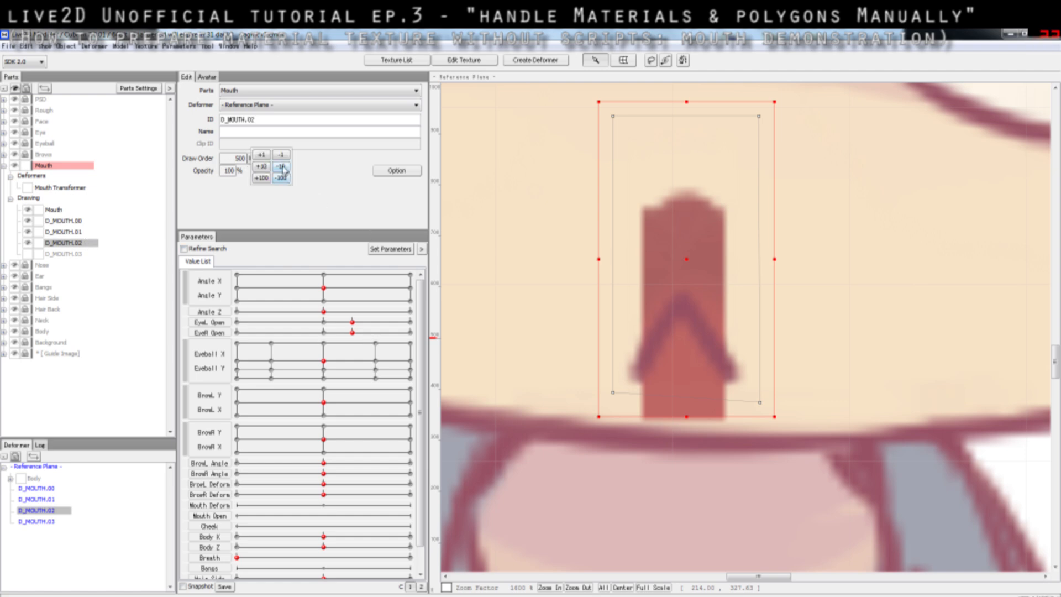
left_click(261, 155)
left_click(261, 155)
left_click(261, 155)
left_click(285, 157)
left_click(286, 157)
left_click(285, 156)
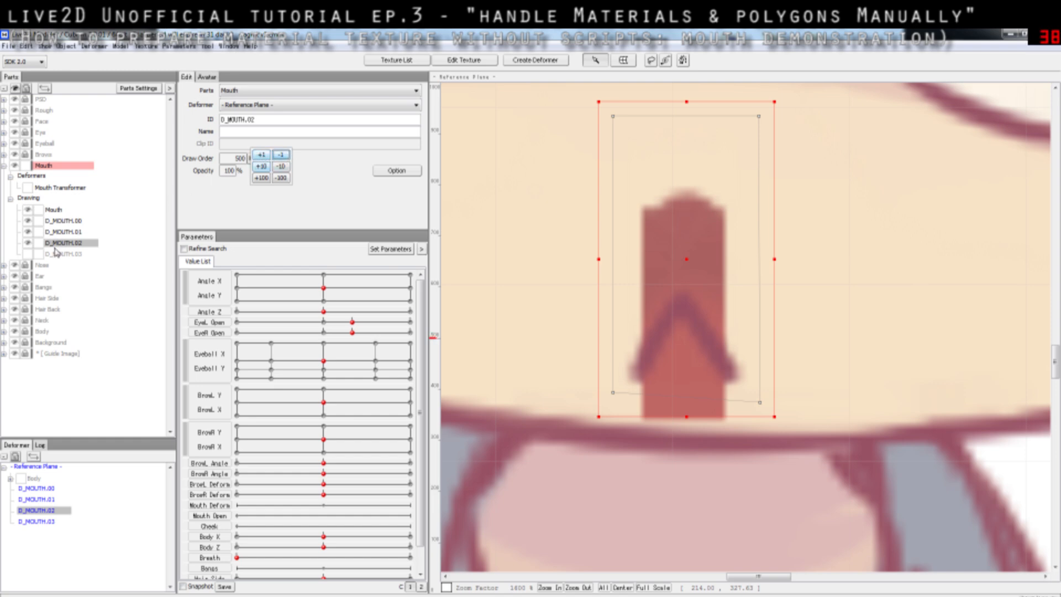
- Show D_MOUTH.03 again and set its draw order to 504
left_click(29, 253)
left_click(62, 254)
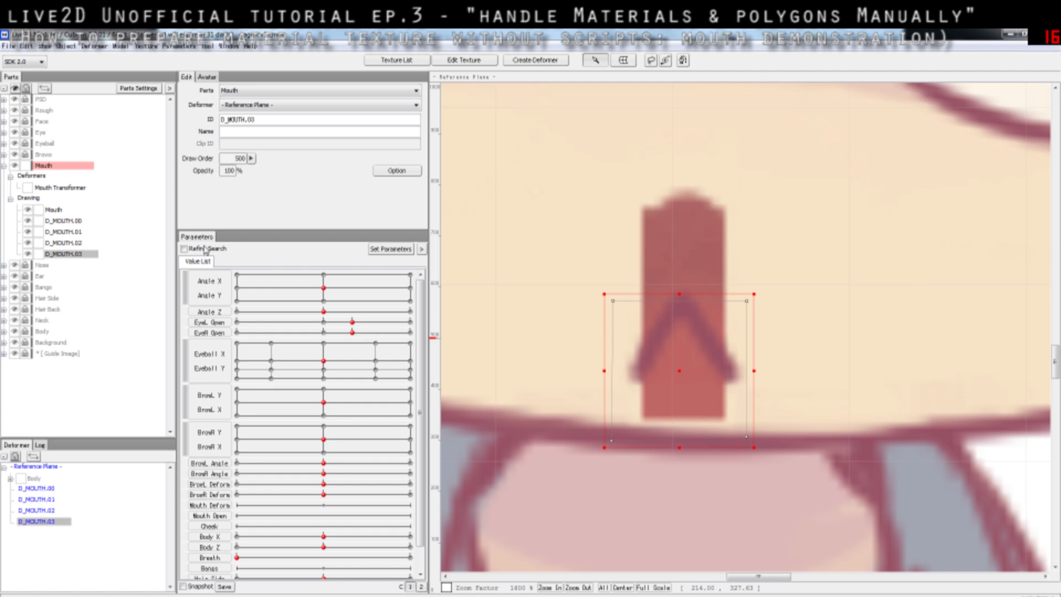
left_click(251, 159)
left_click(261, 155)
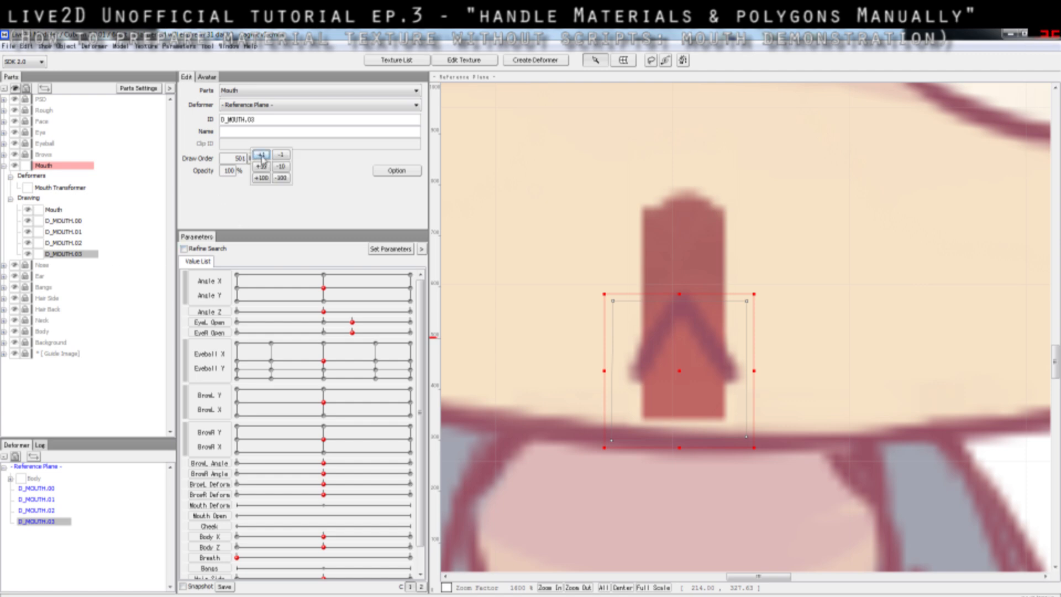
left_click(262, 154)
left_click(262, 154)
left_click(262, 154)
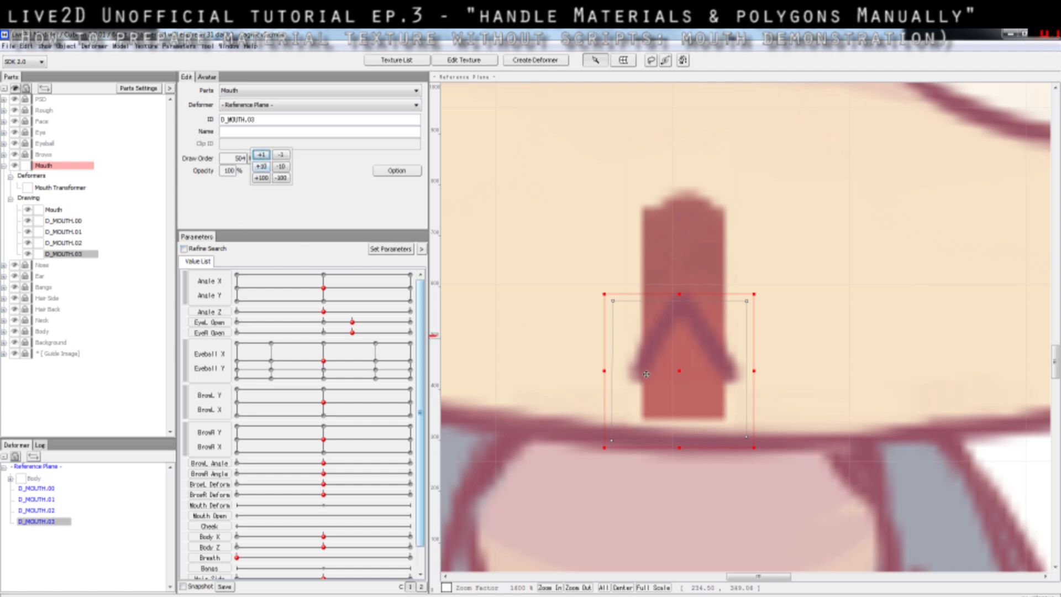
- Compare the draw orders of D_MOUTH.01 to D_MOUTH.03, and toggle D_MOUTH.02 and D_MOUTH.01 to examine what each covers
left_click(77, 243)
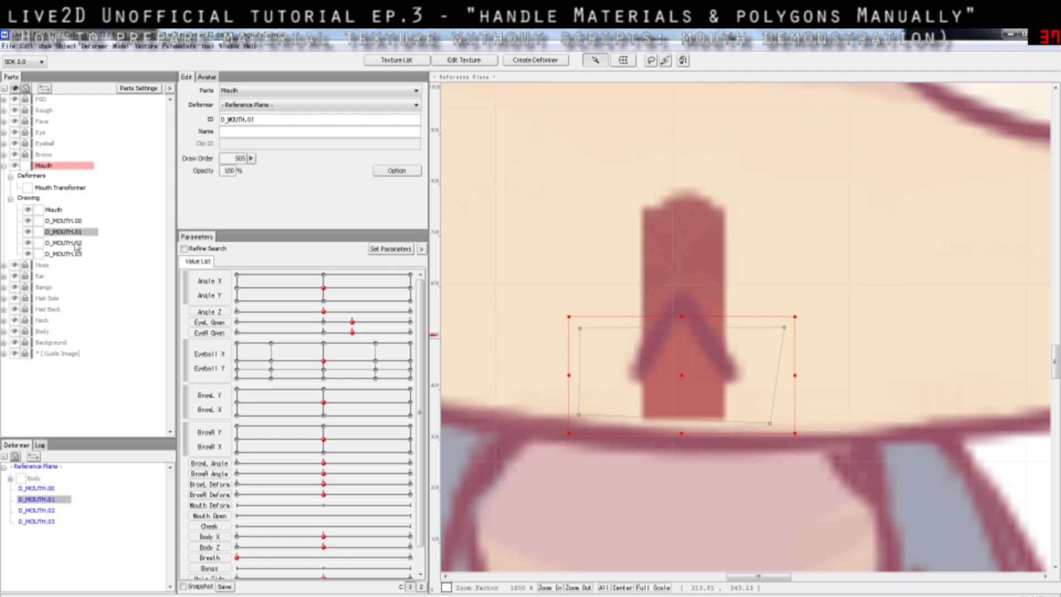
left_click(78, 254)
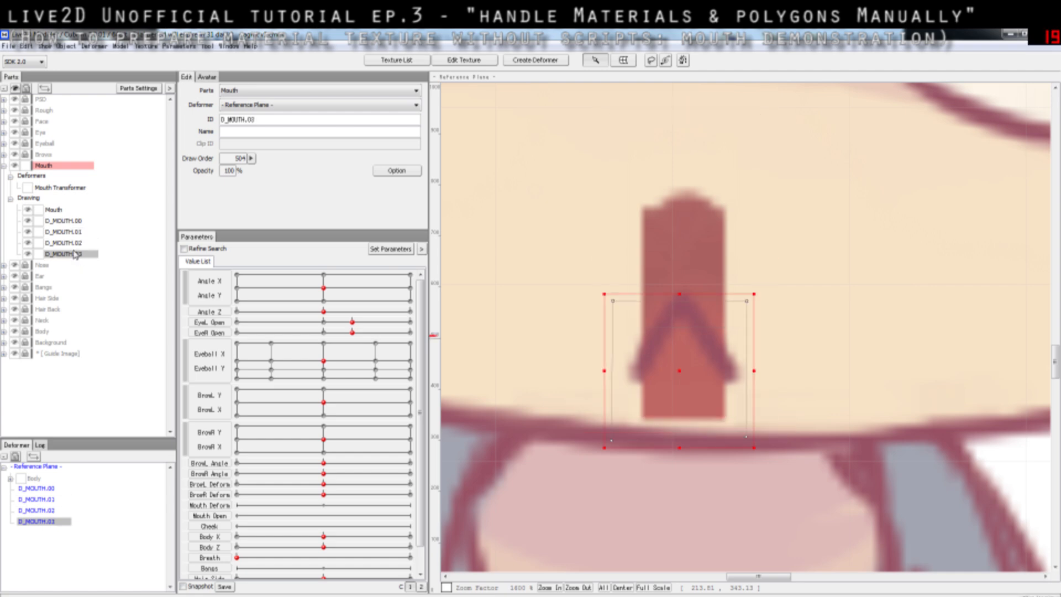
left_click(77, 244)
left_click(79, 255)
left_click(48, 246)
left_click(28, 244)
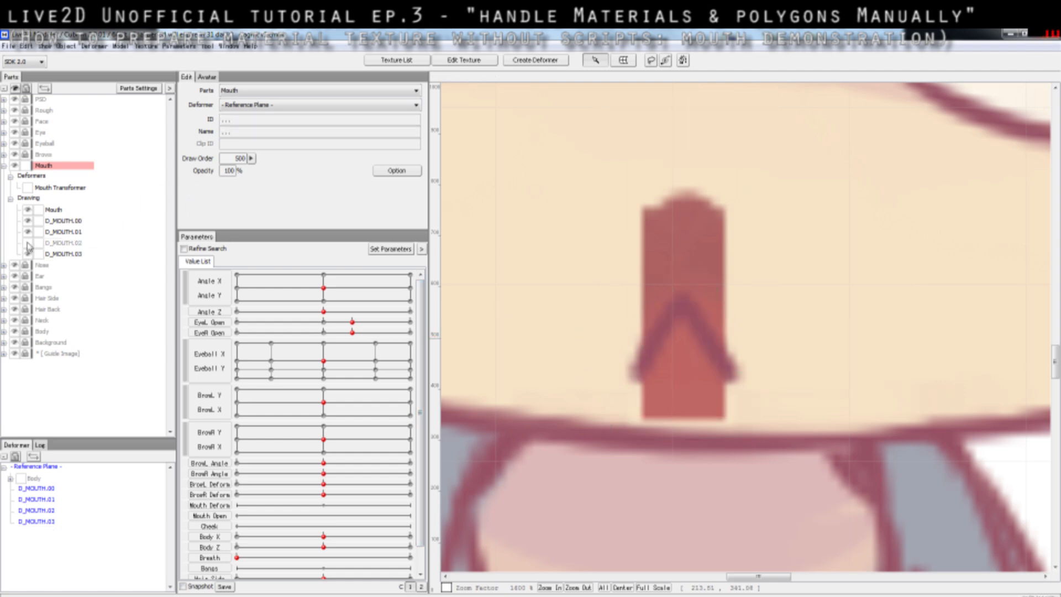
left_click(27, 244)
left_click(28, 232)
left_click(28, 233)
- Lower D_MOUTH.00's draw order to 500 so the red interior sits behind the other mouth pieces
left_click(63, 223)
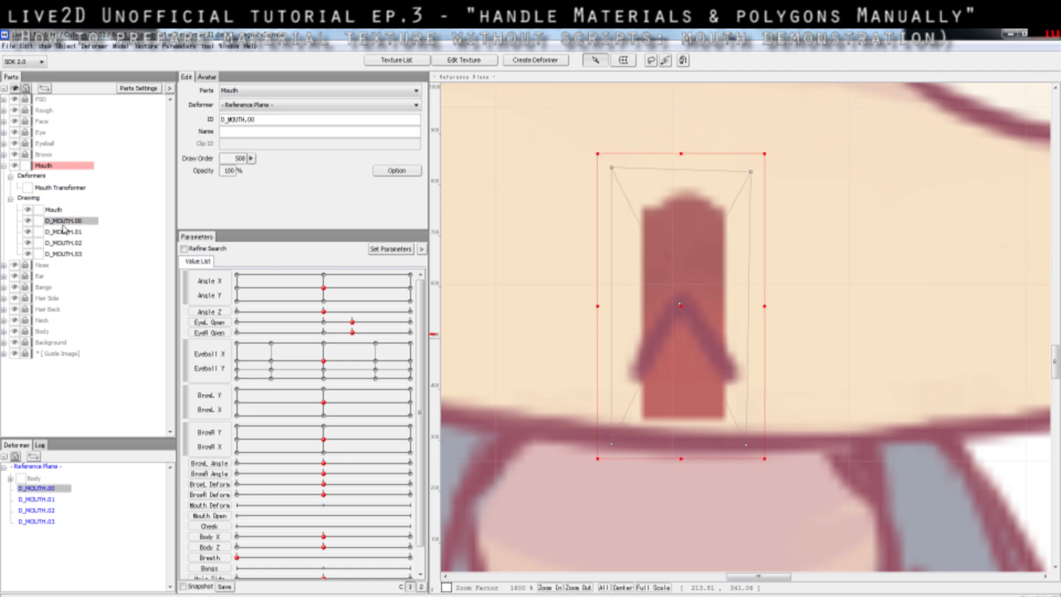
left_click(251, 158)
left_click(281, 155)
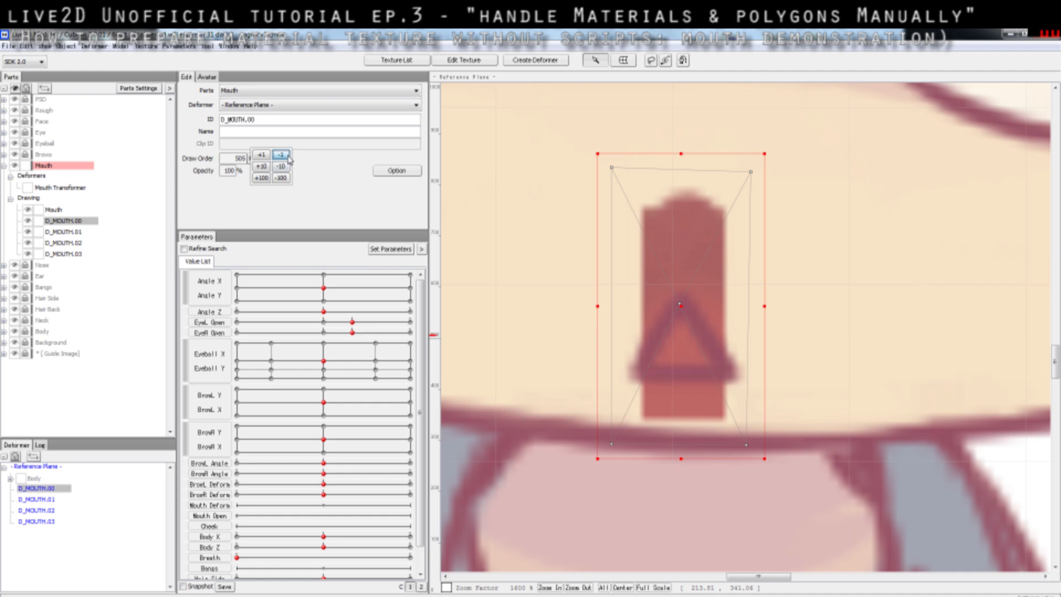
left_click(282, 156)
left_click(281, 156)
left_click(282, 155)
left_click(281, 156)
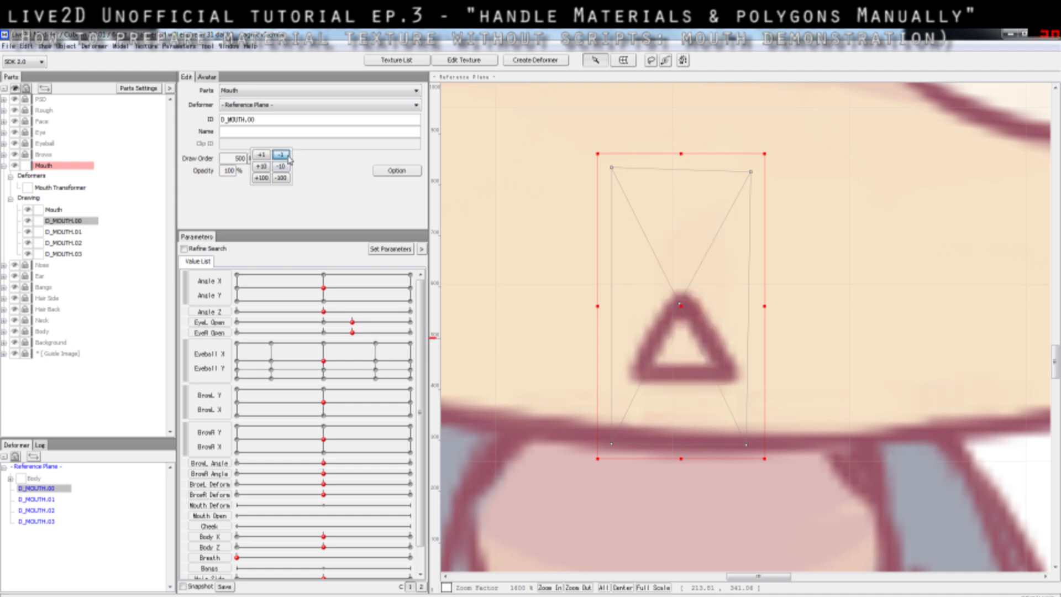
- Check the draw orders of Mouth and D_MOUTH.01, and set D_MOUTH.02's draw order to 508
left_click(53, 211)
left_click(69, 234)
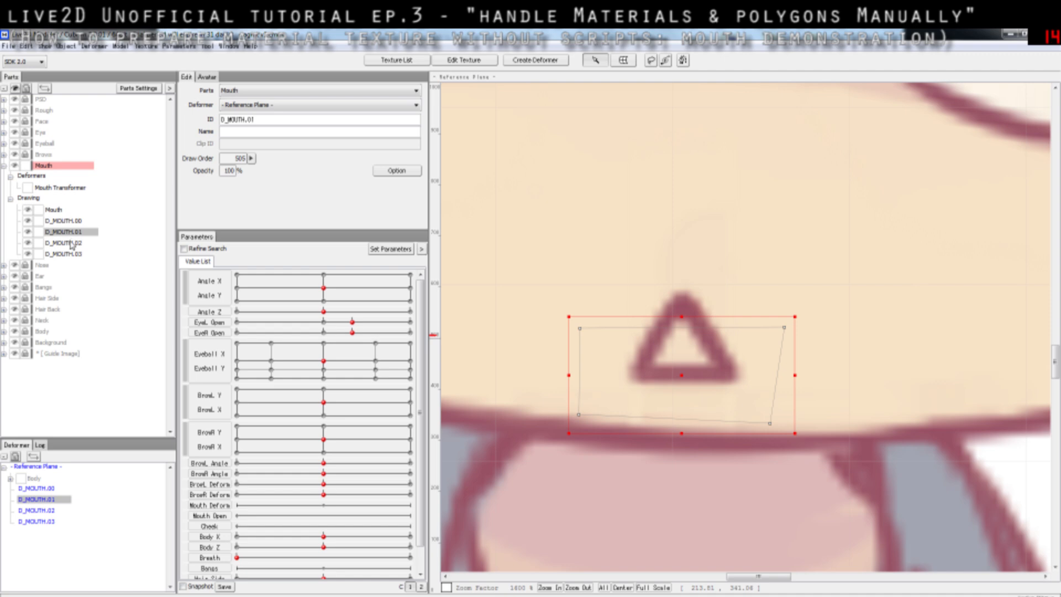
left_click(71, 245)
left_click(70, 233)
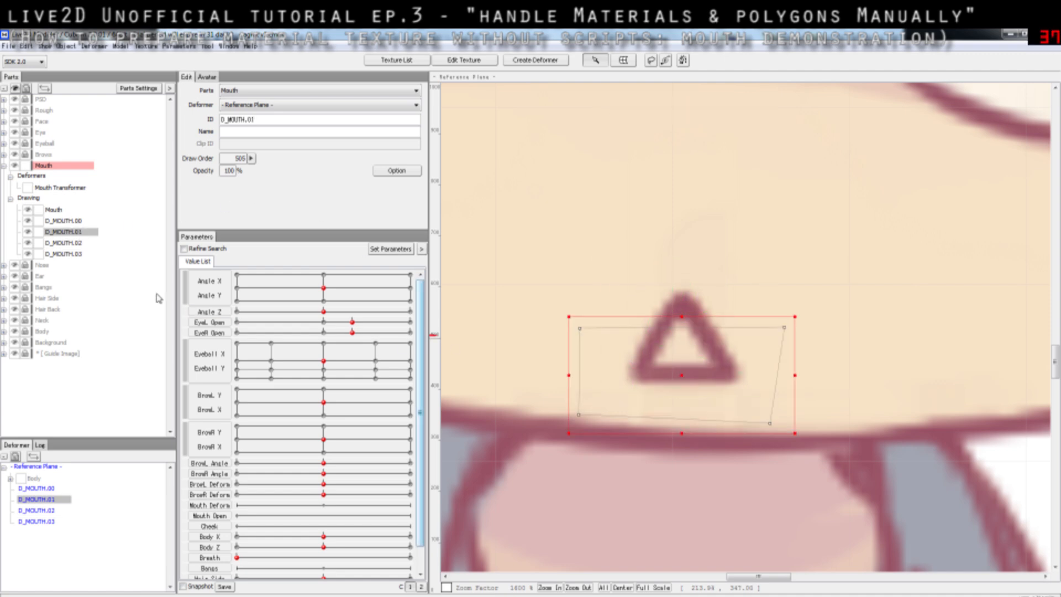
left_click(71, 247)
left_click(251, 158)
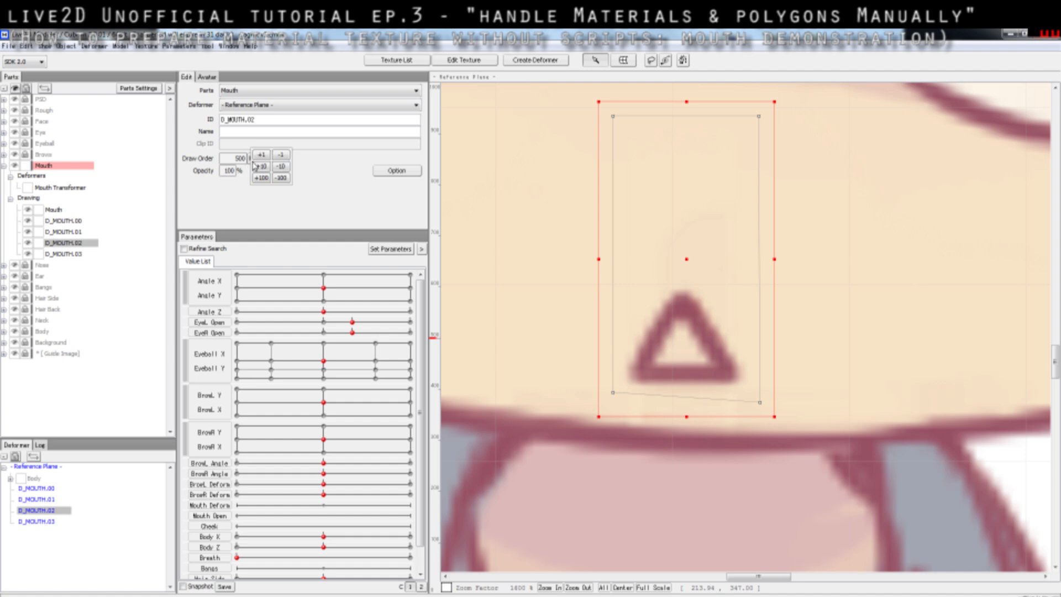
left_click(262, 155)
left_click(262, 155)
left_click(263, 157)
left_click(263, 157)
left_click(263, 157)
left_click(493, 206)
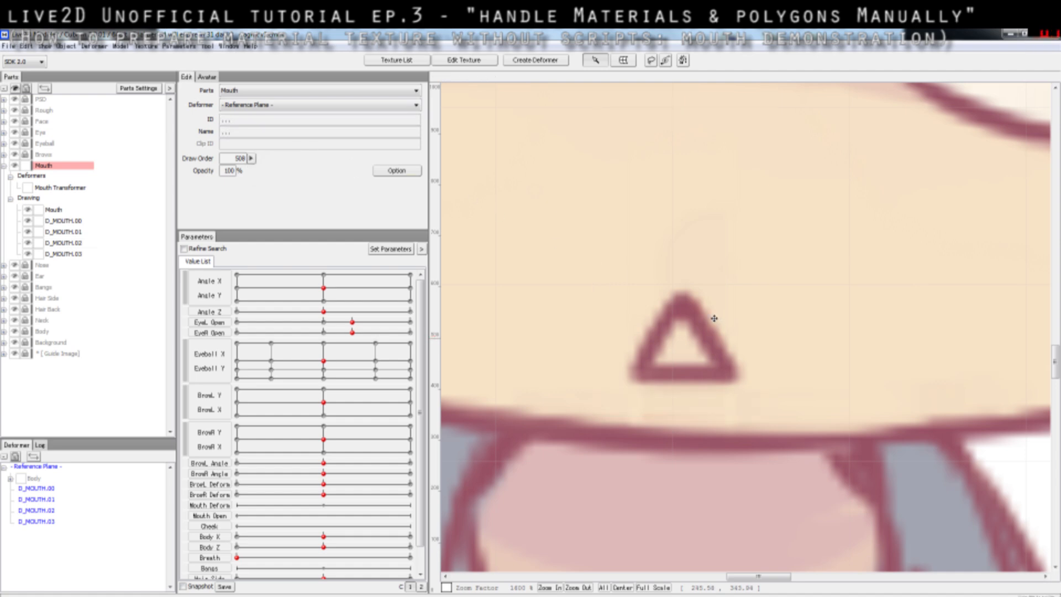
- Review the draw orders and outlines of D_MOUTH.03, D_MOUTH.02, D_MOUTH.01 and the original Mouth drawing
left_click(73, 255)
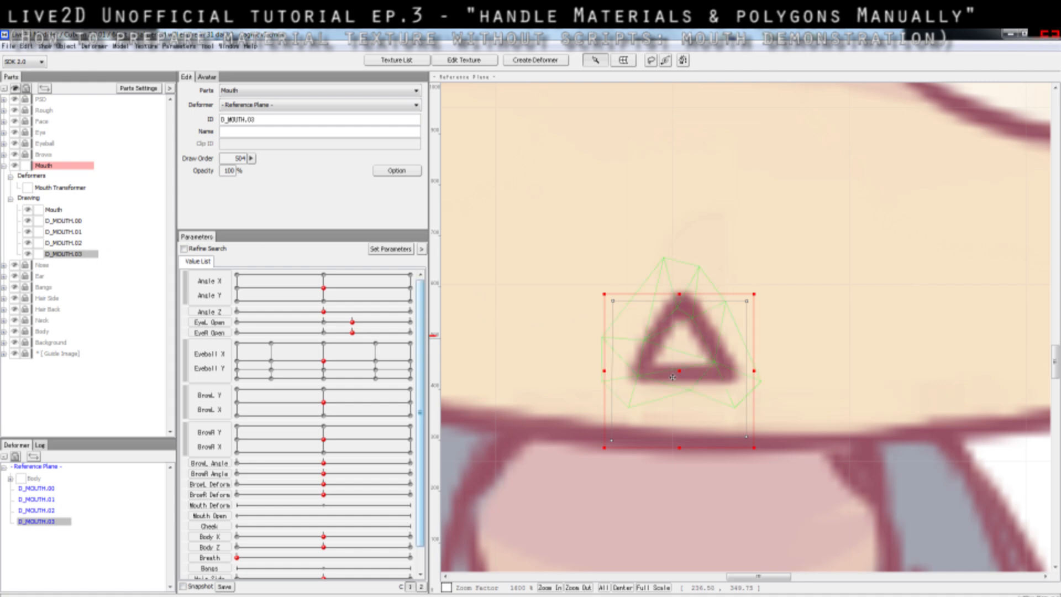
left_click(71, 244)
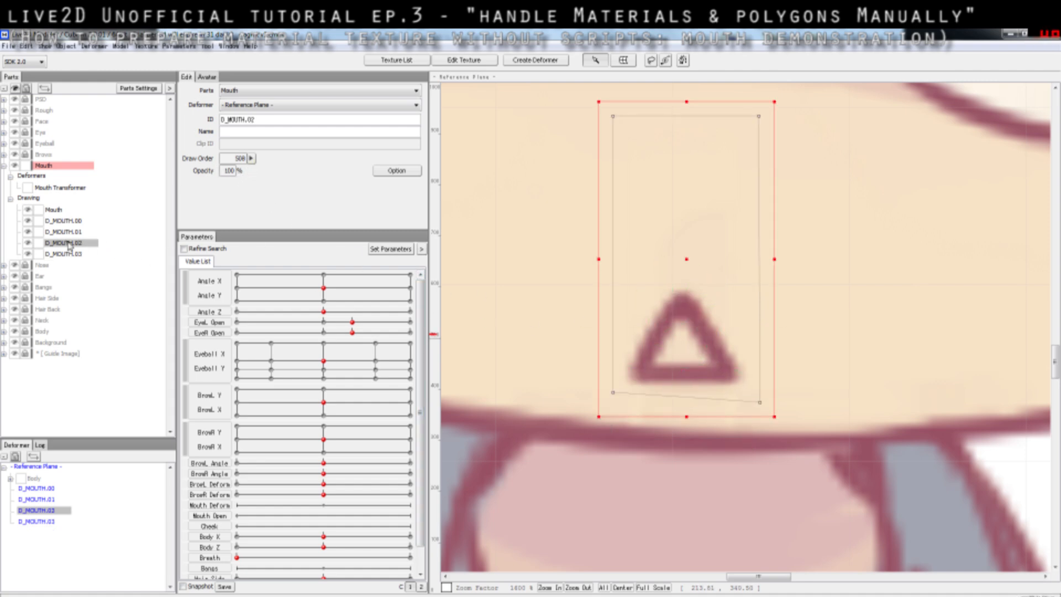
left_click(72, 234)
left_click(71, 211)
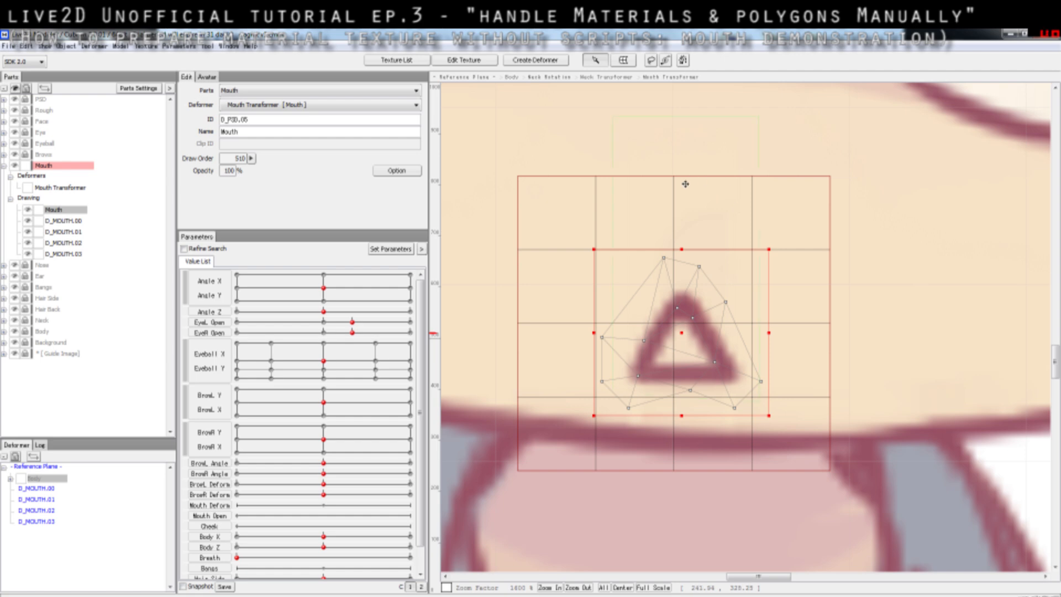
left_click(913, 310)
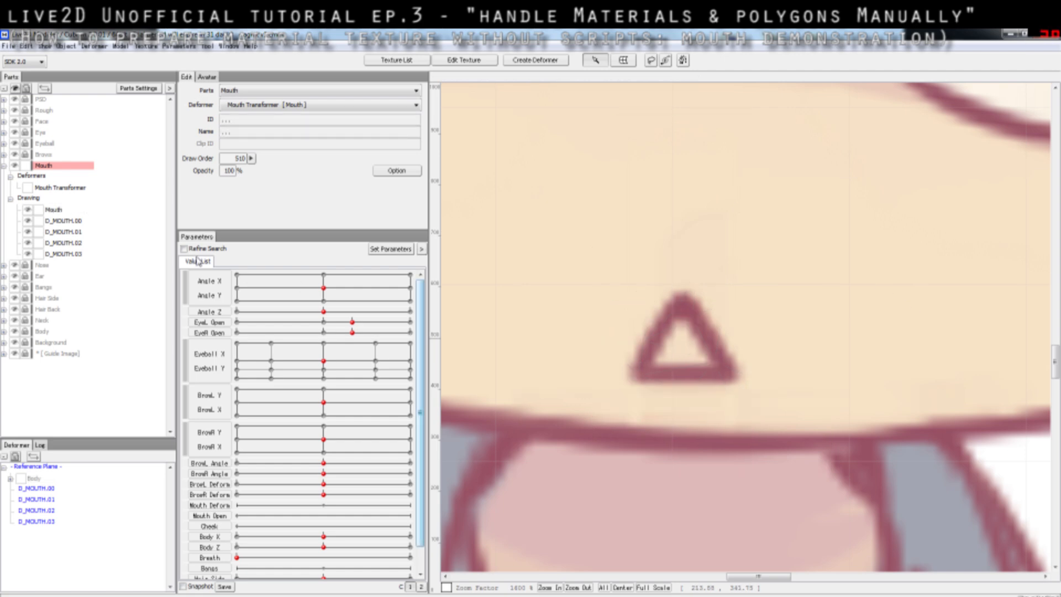
left_click(78, 246)
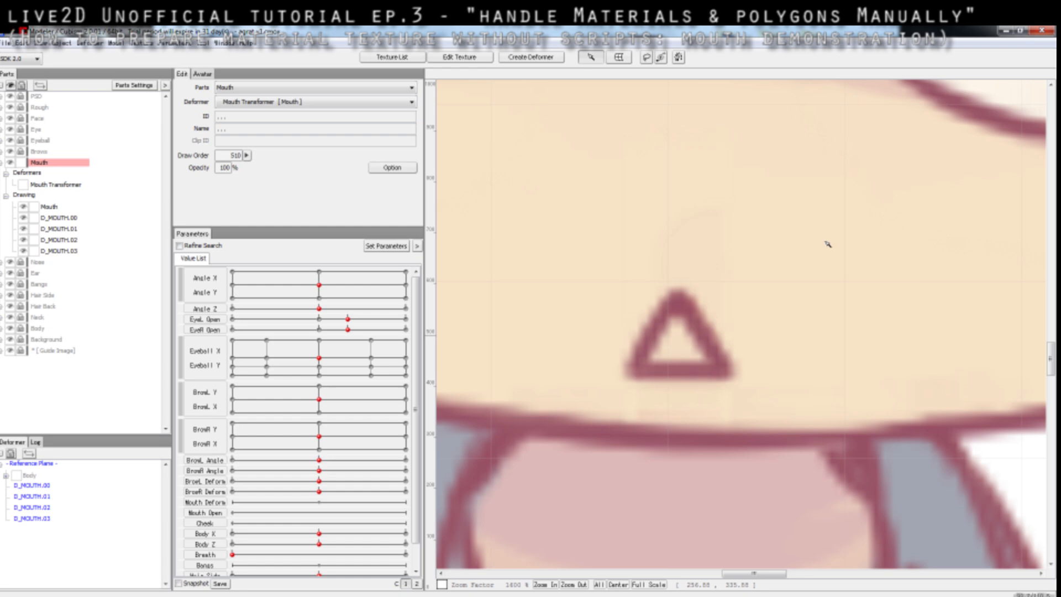
left_click(667, 320)
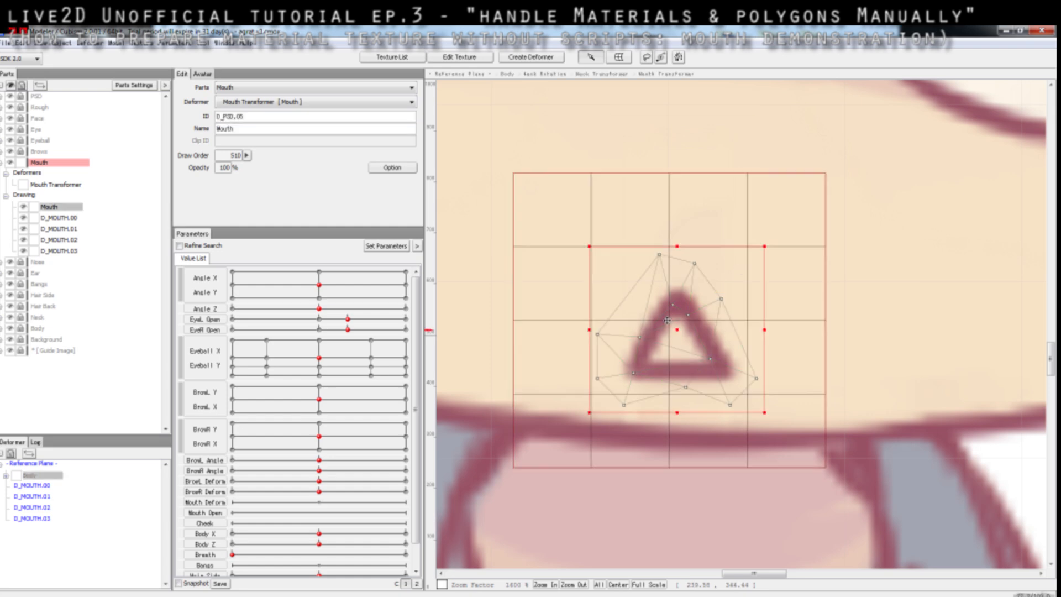
left_click(833, 274)
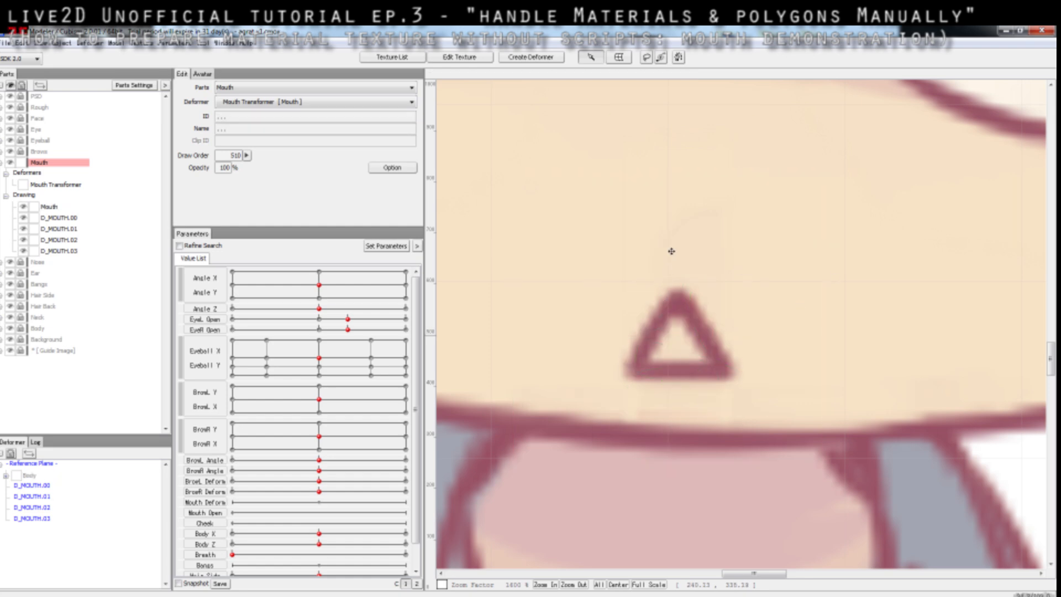
left_click(679, 232)
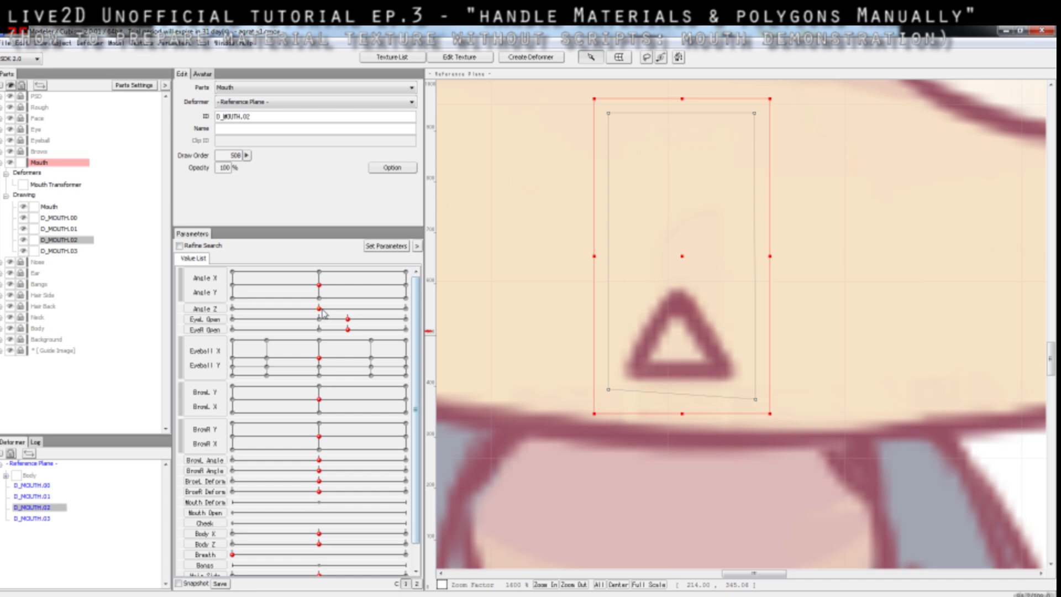
- Toggle D_MOUTH.02's visibility and compare its outline with D_MOUTH.01's over the mouth
left_click(24, 241)
left_click(26, 240)
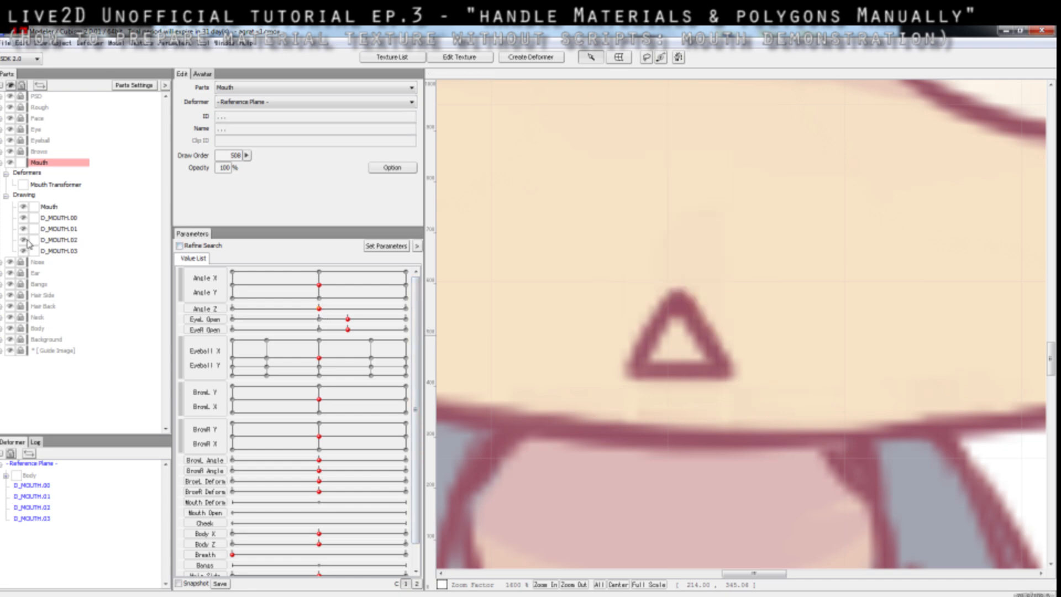
left_click(53, 240)
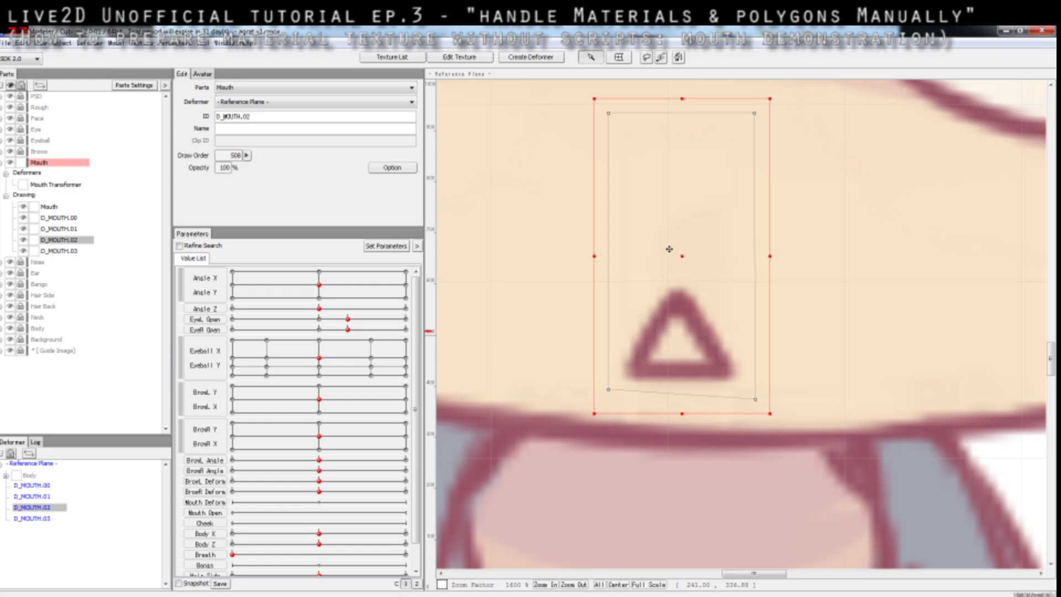
left_click(63, 229)
left_click(65, 241)
- Hide the Face part, toggle D_MOUTH.02 and D_MOUTH.01 to check their coverage, and hide D_MOUTH.03
left_click(10, 118)
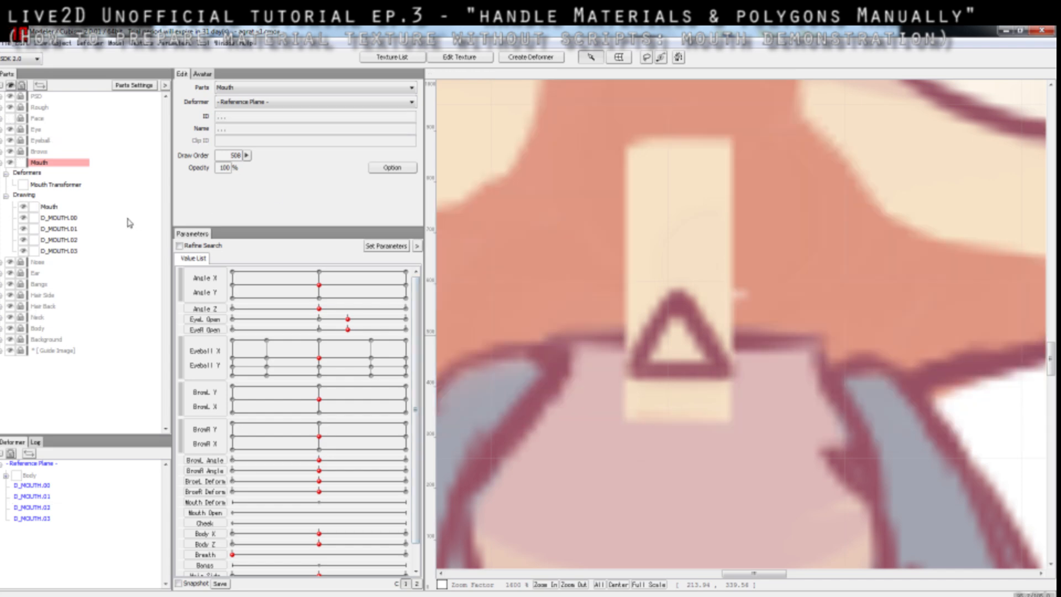
left_click(23, 239)
left_click(23, 239)
left_click(24, 229)
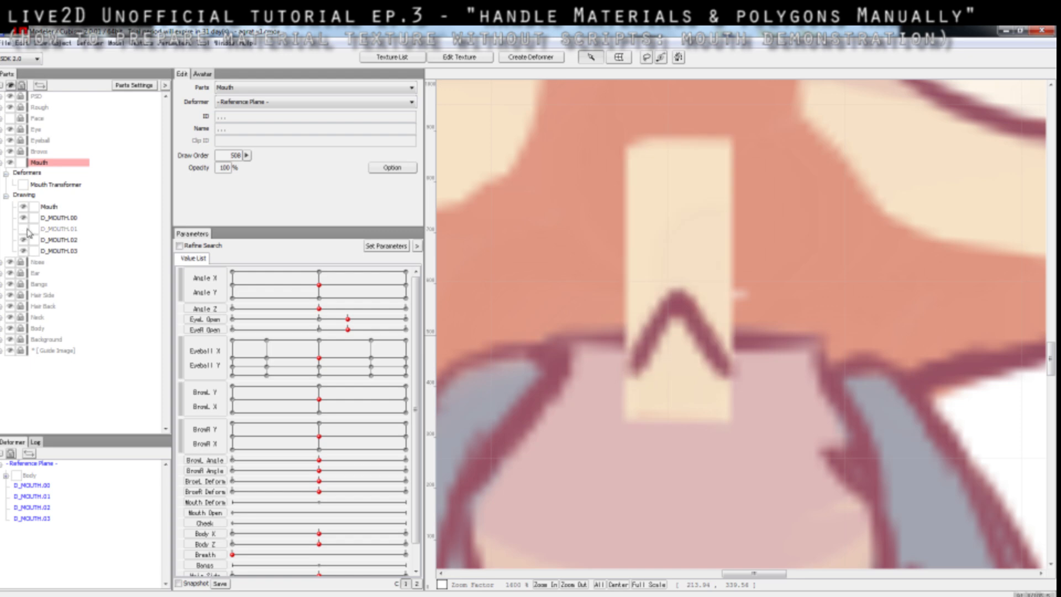
left_click(25, 229)
left_click(23, 251)
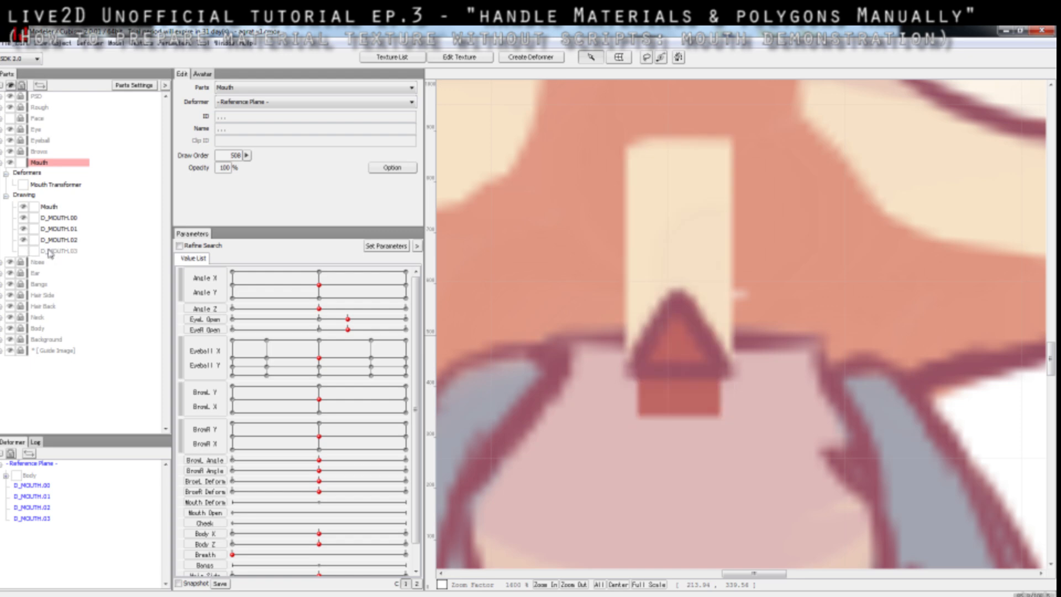
- Try squashing D_MOUTH.02 toward its upper edge with its four-corner mesh, and restore its full height
left_click(74, 242)
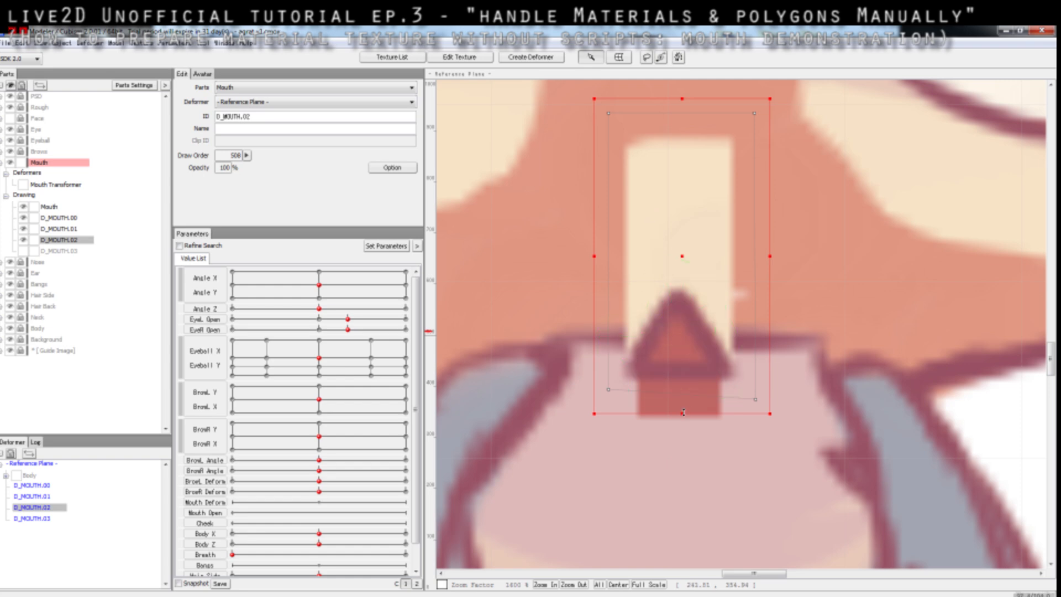
left_click_drag(683, 413, 691, 240)
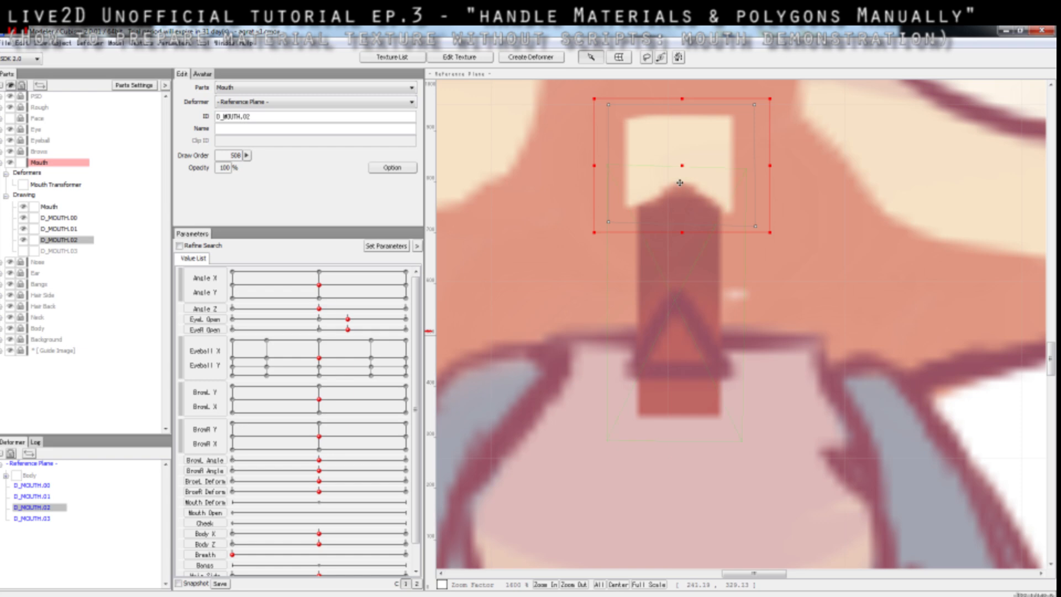
left_click_drag(696, 193, 705, 274)
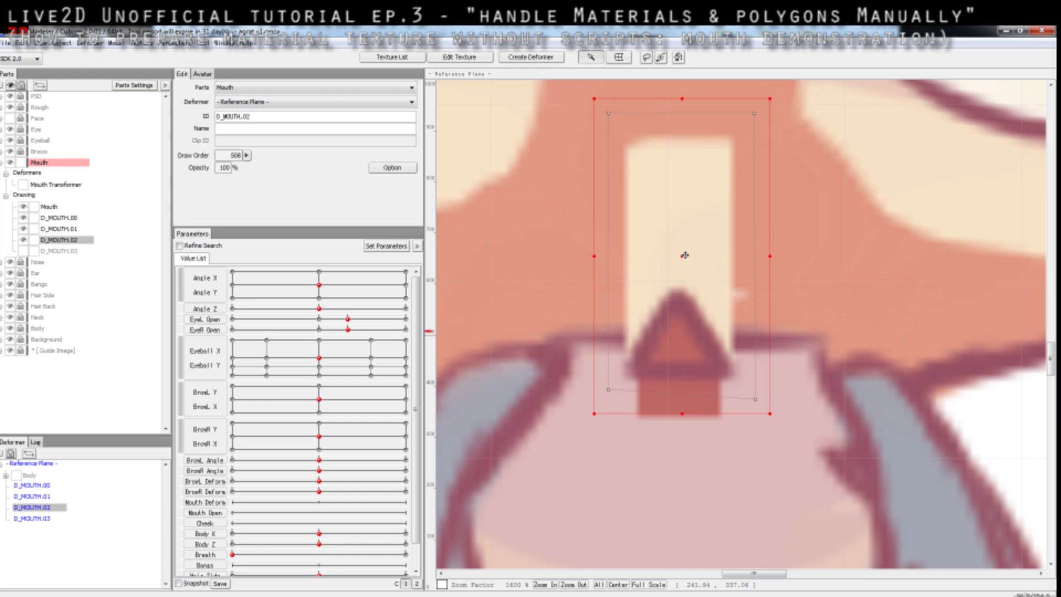
- Edit D_MOUTH.02's polygon and insert connected points from the lower-left corner, across just below the skin piece, up to the right boundary
double_click(685, 256)
scroll(716, 335, "up", 2)
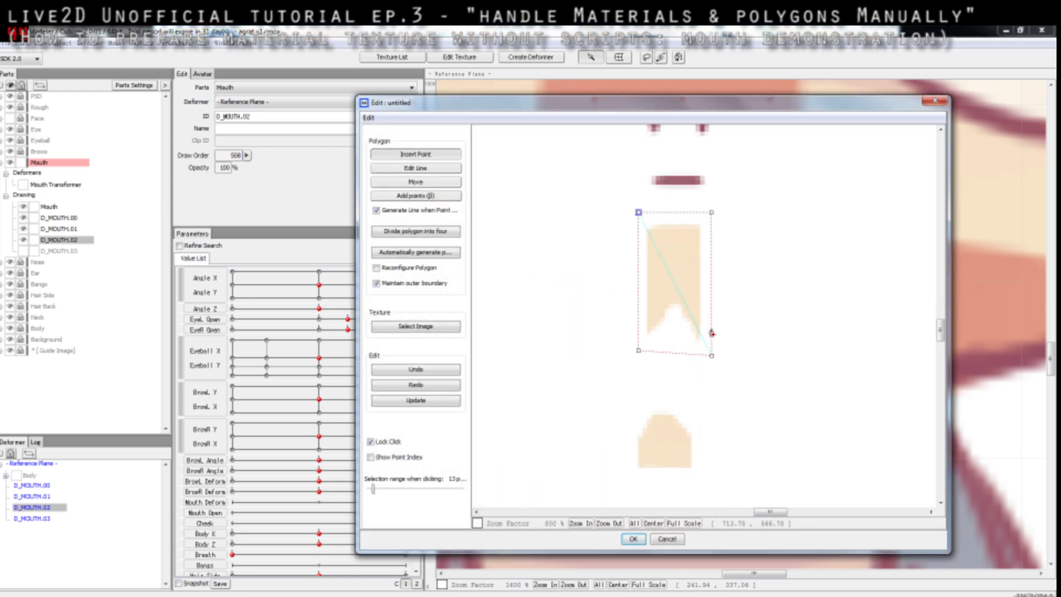
scroll(674, 297, "up", 2)
scroll(611, 227, "down", 1)
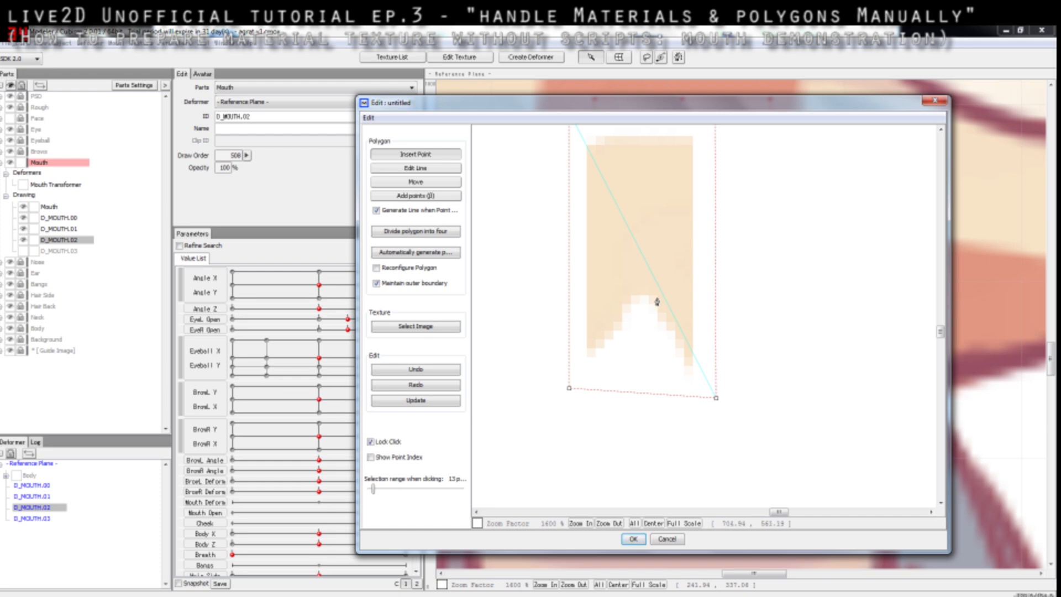
scroll(942, 334, "up", 3)
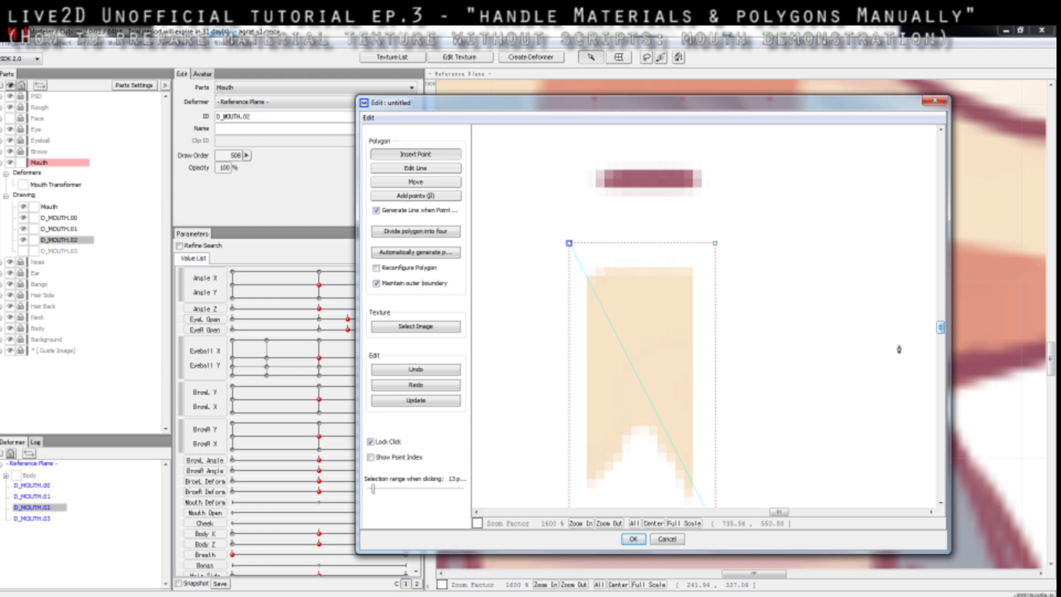
scroll(941, 333, "down", 2)
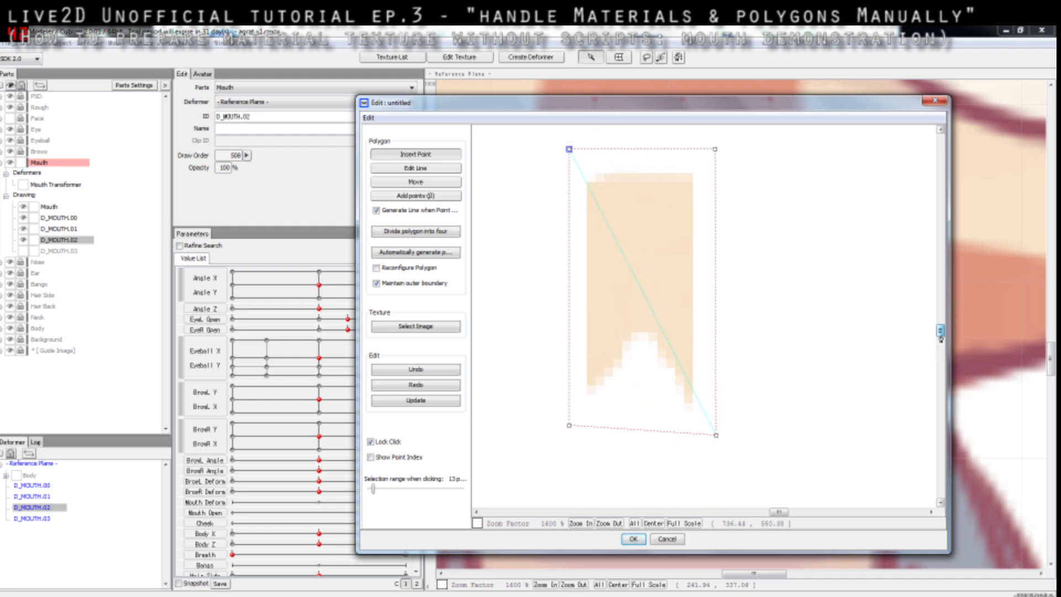
left_click(570, 427)
left_click(595, 391)
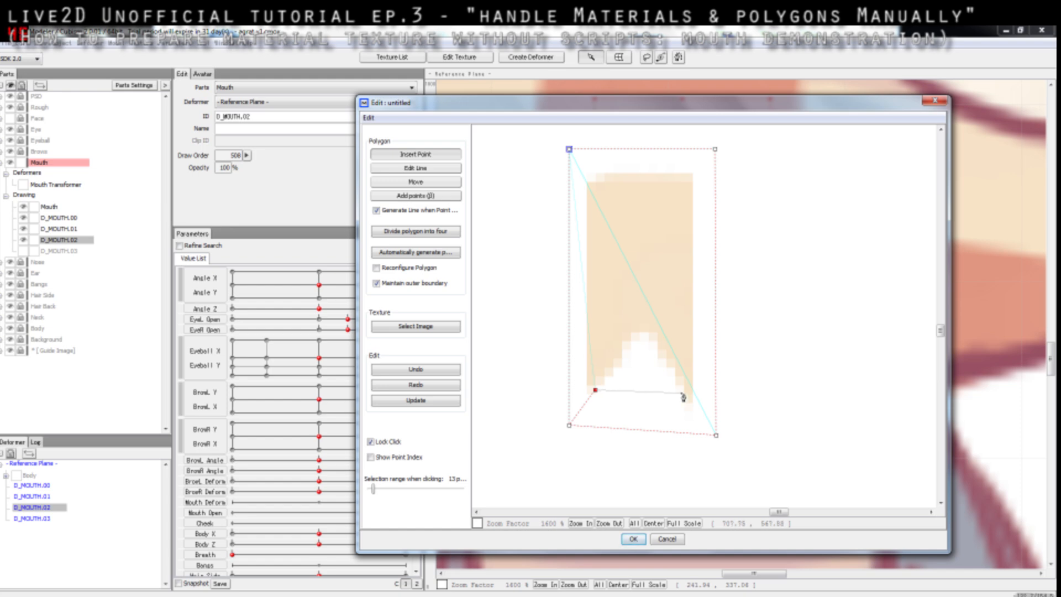
left_click(687, 394)
left_click(715, 361)
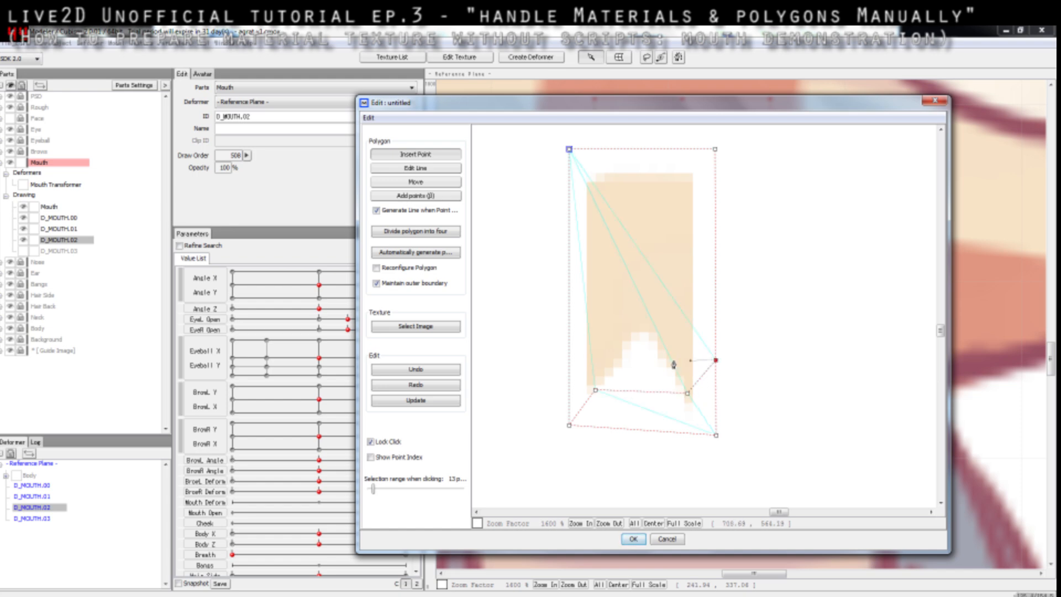
- Continue D_MOUTH.02's point chain upward in alternating rows between the left and right boundaries, up to the skin piece's middle
left_click(570, 359)
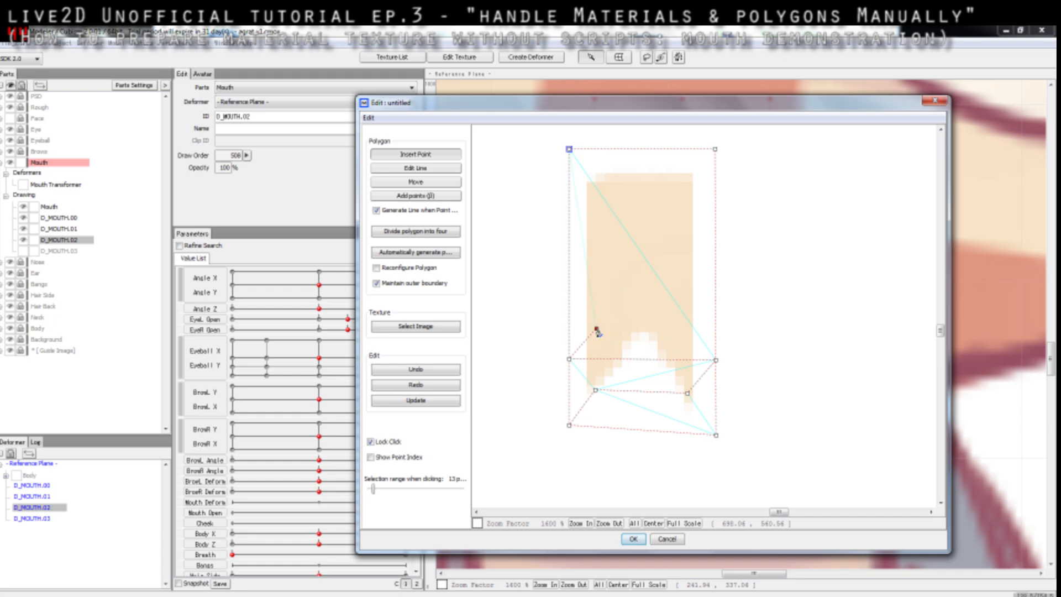
left_click(690, 330)
left_click(715, 303)
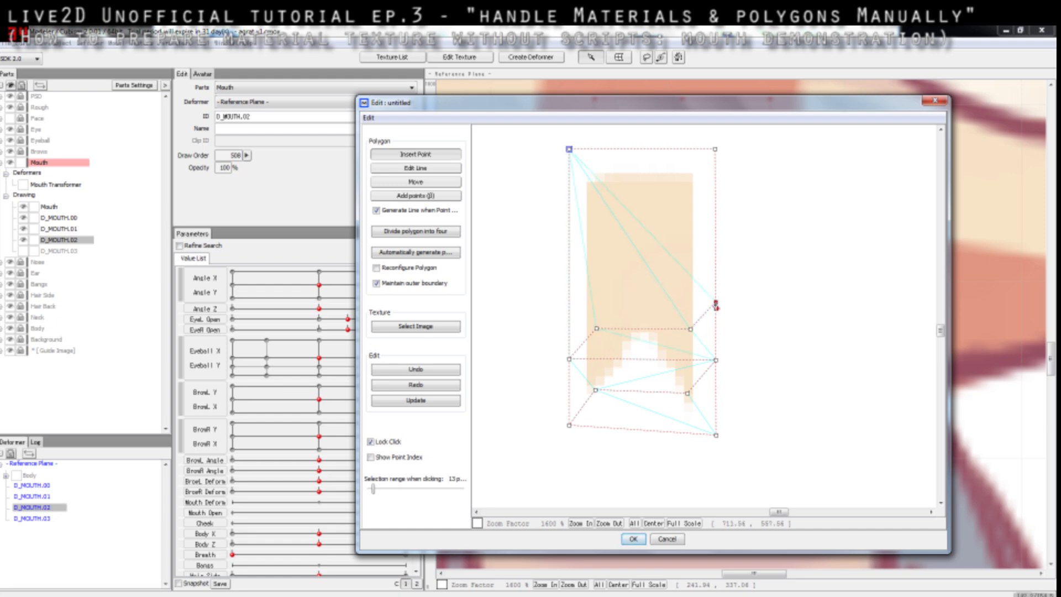
left_click(571, 302)
left_click(597, 273)
left_click(685, 274)
left_click(715, 243)
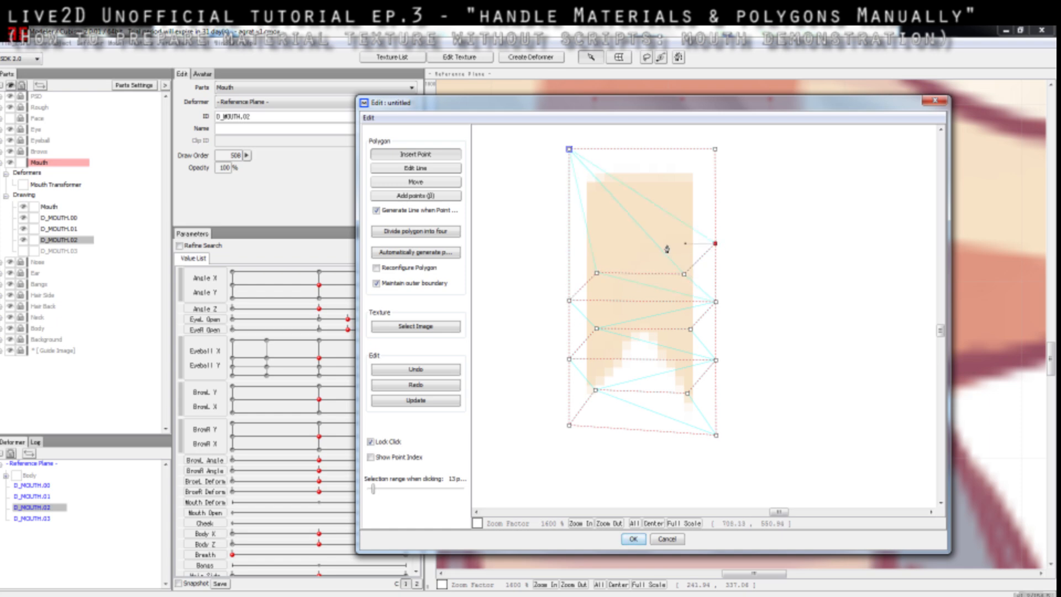
- Complete the upper cross rows of D_MOUTH.02's mesh and zigzag points across its top band to the upper-left corner
left_click(571, 242)
left_click(569, 190)
left_click(716, 193)
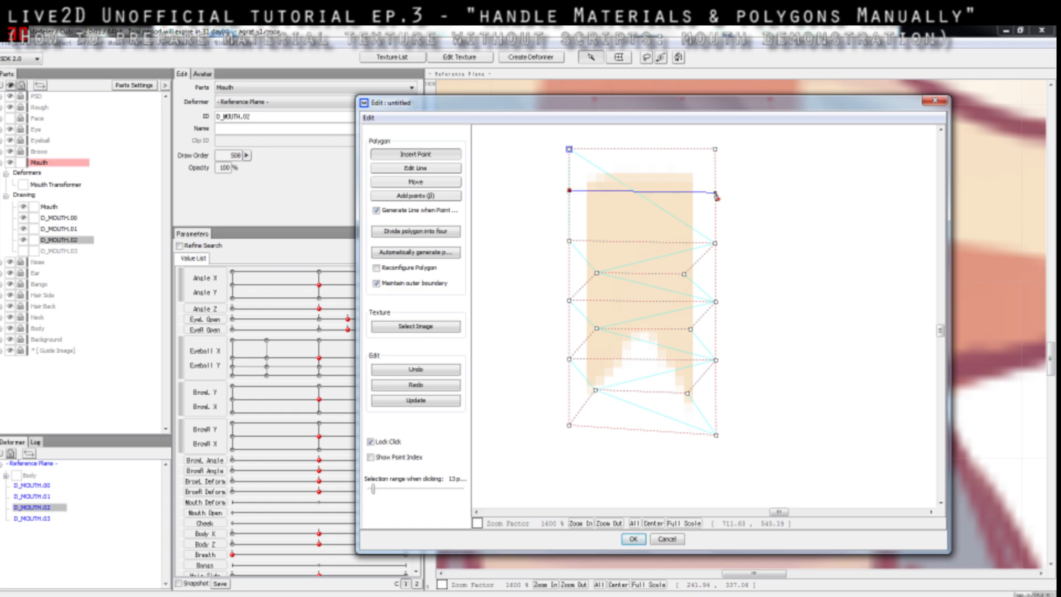
left_click(681, 149)
left_click(660, 192)
left_click(624, 149)
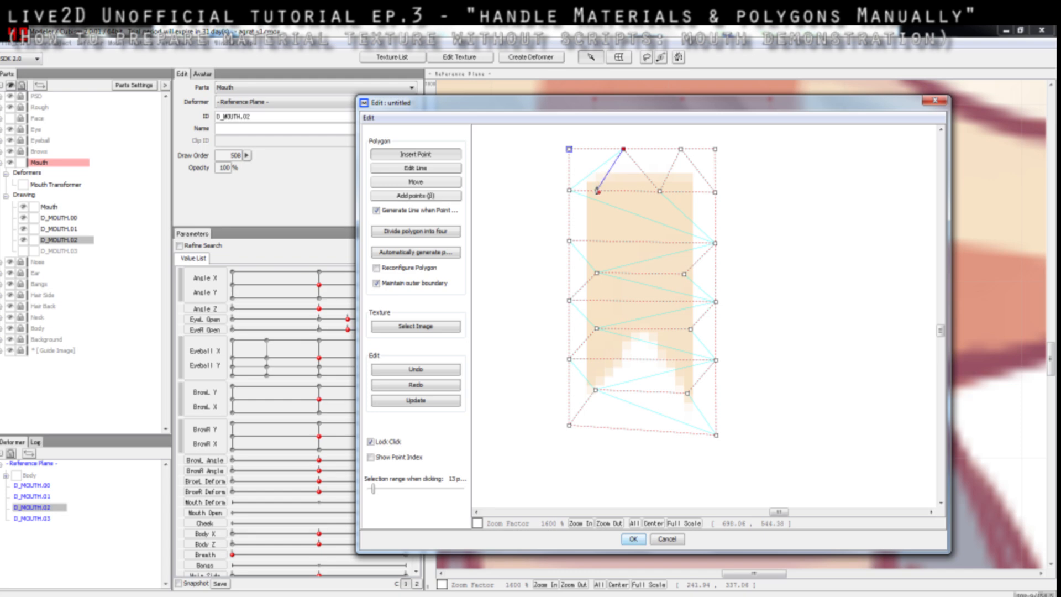
left_click(597, 191)
left_click(569, 150)
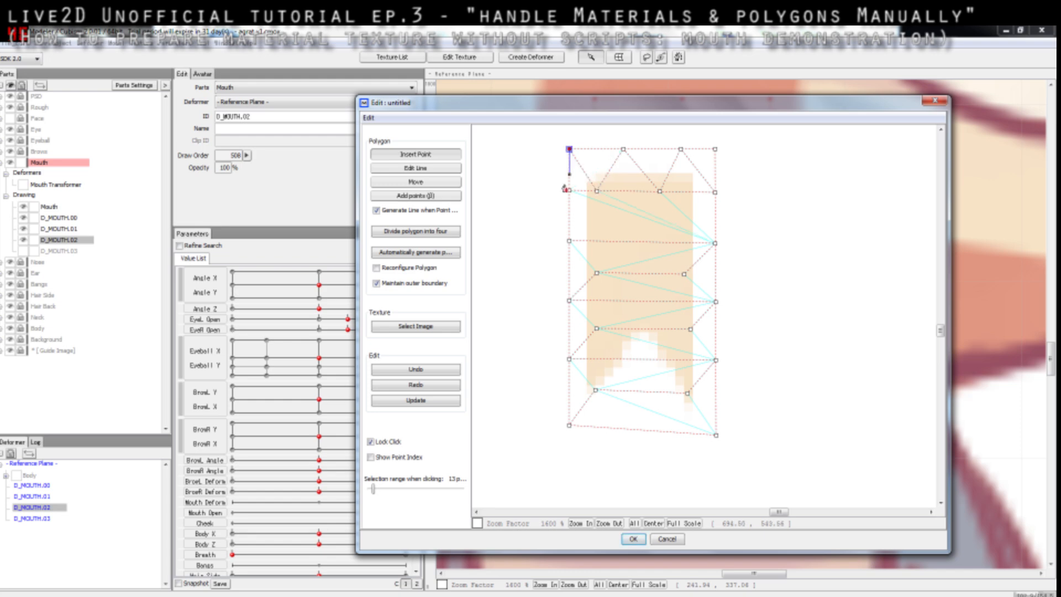
- Zigzag connected points across the bottom band of D_MOUTH.02's mesh, ending at the lower-right corner
left_click(569, 242)
left_click(596, 391)
left_click(613, 429)
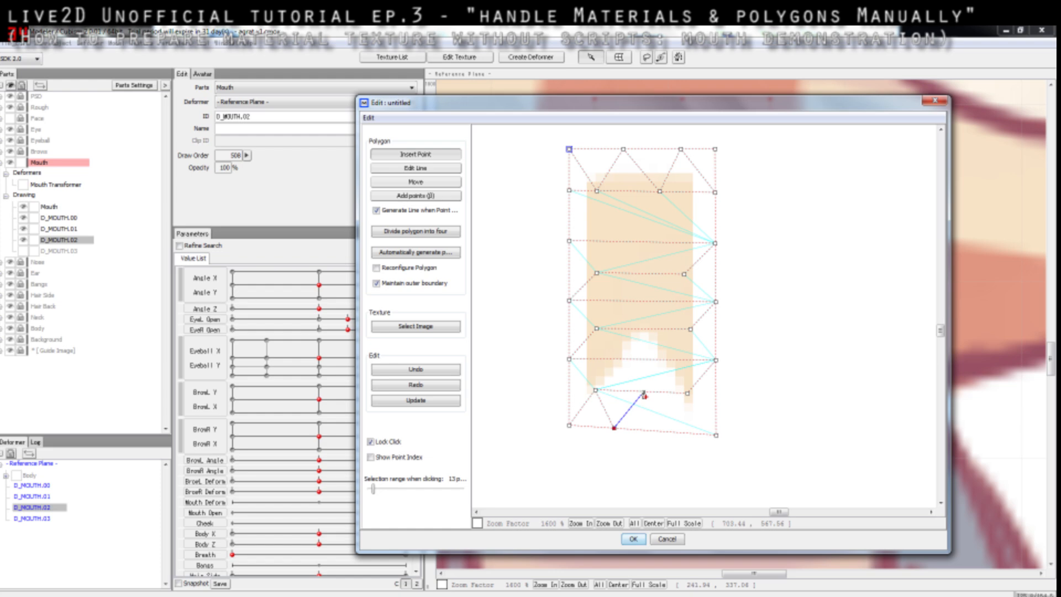
left_click(644, 393)
left_click(669, 431)
left_click(687, 394)
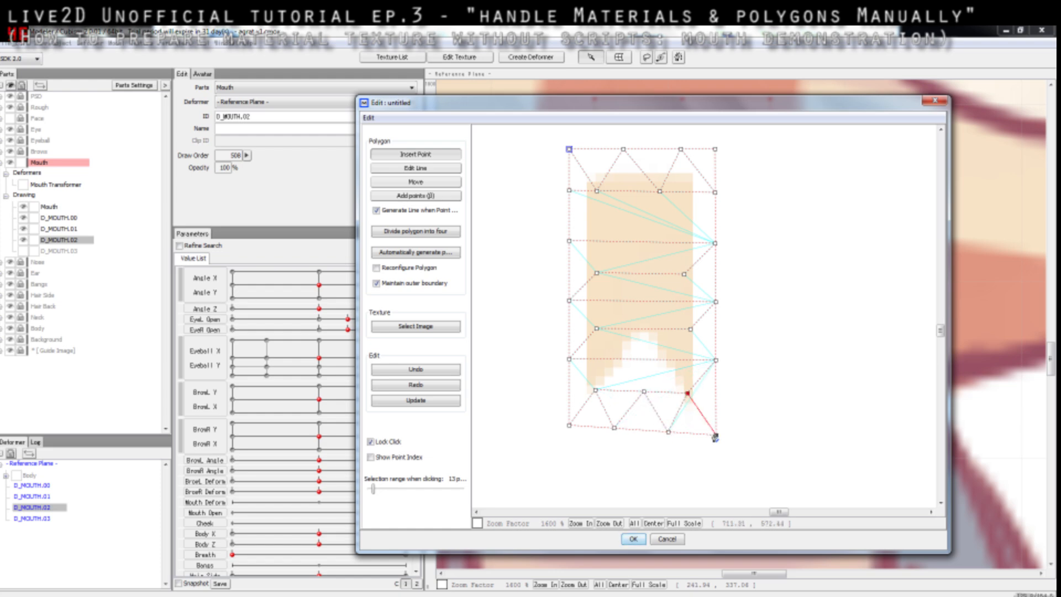
left_click(716, 436)
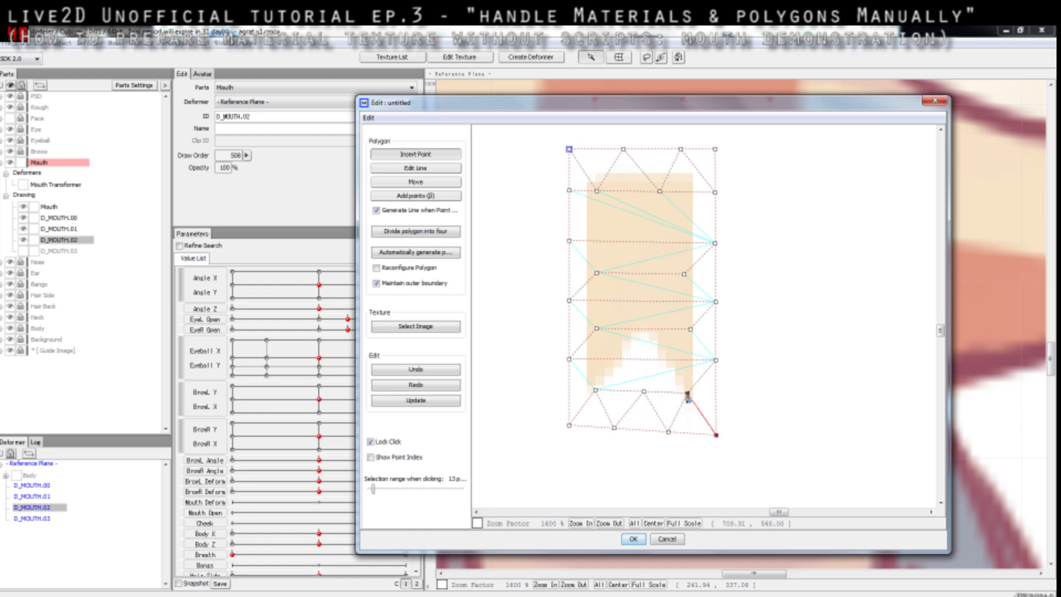
- Triangulate the second-lowest band of D_MOUTH.02's mesh by zigzagging points from the right edge to the left edge
left_click(666, 359)
left_click(644, 392)
left_click(616, 359)
left_click(596, 390)
left_click(570, 359)
- Zigzag points left to right across the band around the skin piece's notch, adding one at the notch's peak
left_click(596, 330)
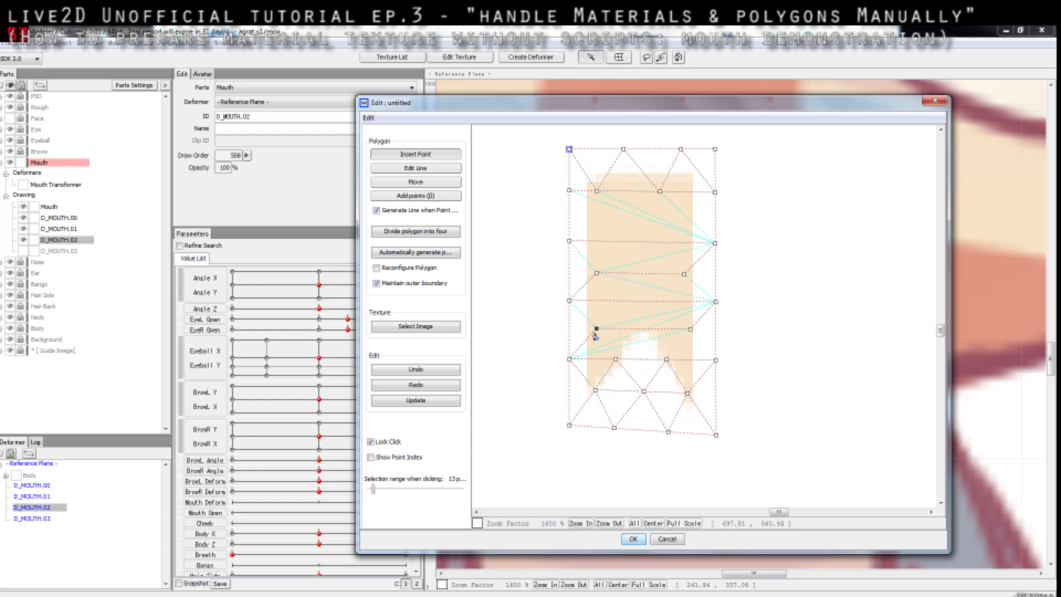
left_click(616, 359)
left_click(641, 328)
left_click(666, 360)
left_click(680, 329)
left_click(691, 329)
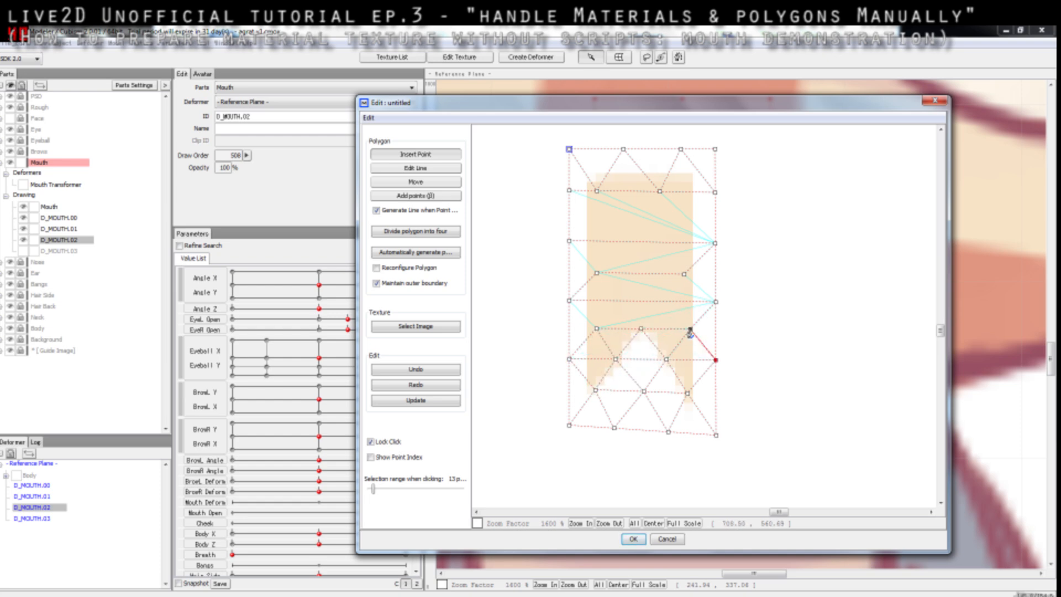
- Zigzag points right to left across the band just above the notch in D_MOUTH.02's mesh
left_click(664, 302)
left_click(641, 328)
left_click(610, 301)
left_click(597, 328)
left_click(570, 301)
- Zigzag points left to right across the middle band of D_MOUTH.02's mesh to form even triangles
left_click(597, 272)
left_click(610, 301)
left_click(638, 273)
left_click(664, 302)
left_click(685, 275)
left_click(693, 302)
left_click(692, 303)
left_click(666, 303)
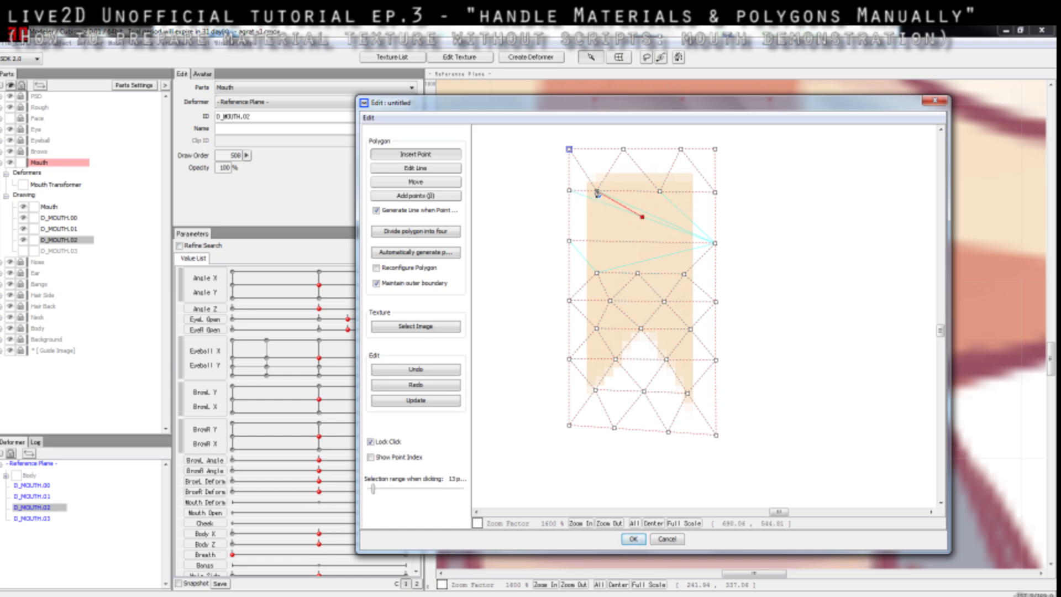
- Connect the upper band's central point to points along its left boundary and lower row, undoing a misplaced left-edge point
left_click(570, 190)
left_click(570, 222)
key("ctrl+z")
left_click(570, 215)
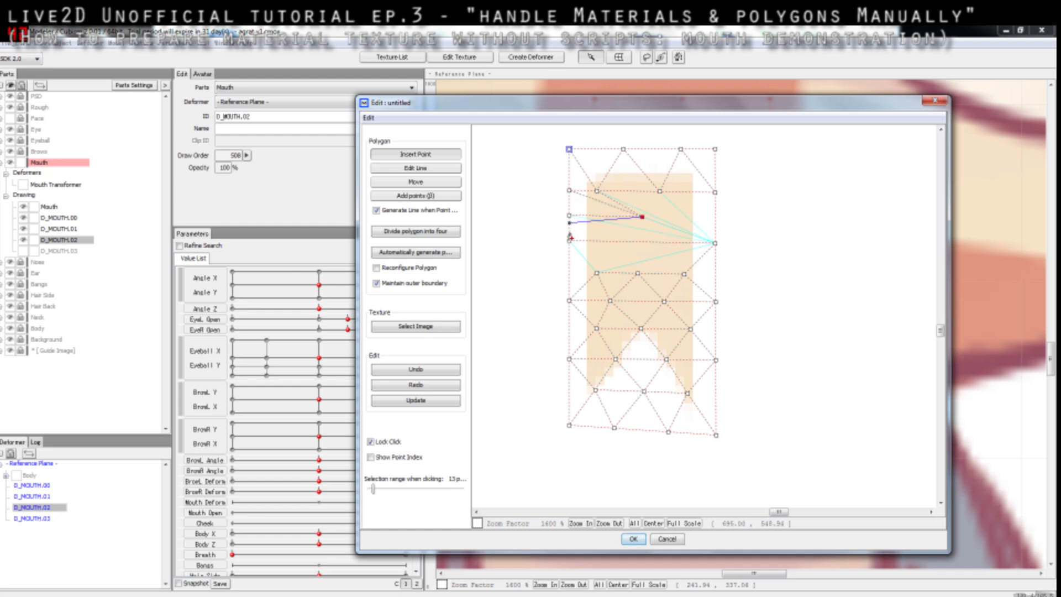
left_click(569, 241)
left_click(612, 241)
left_click(663, 241)
left_click(701, 243)
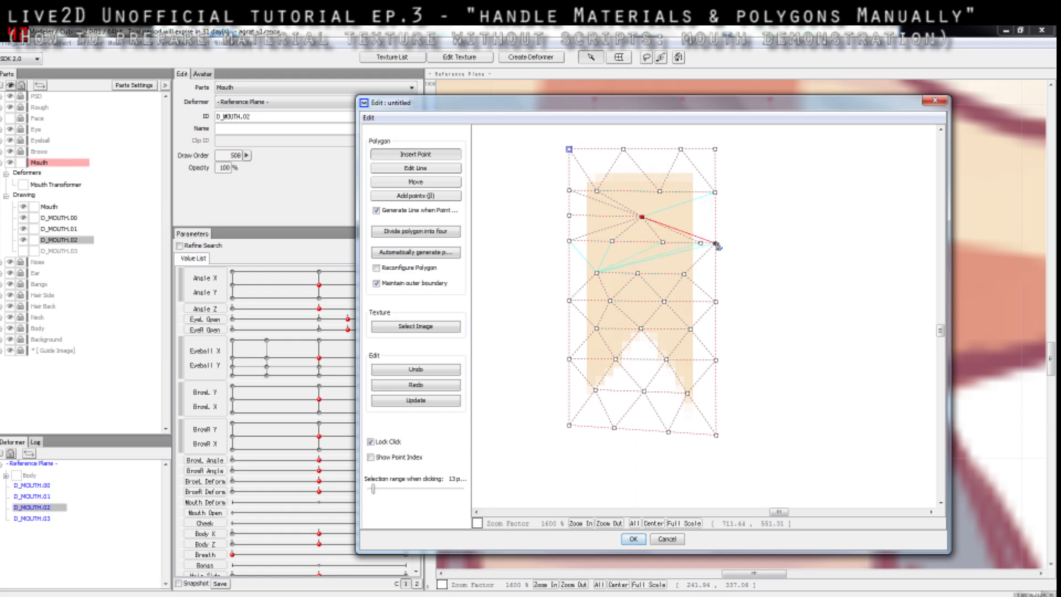
- Link the central point to new points on the band's right boundary and upper row, and apply D_MOUTH.02's new mesh
left_click(715, 243)
left_click(715, 224)
left_click(715, 208)
left_click(715, 192)
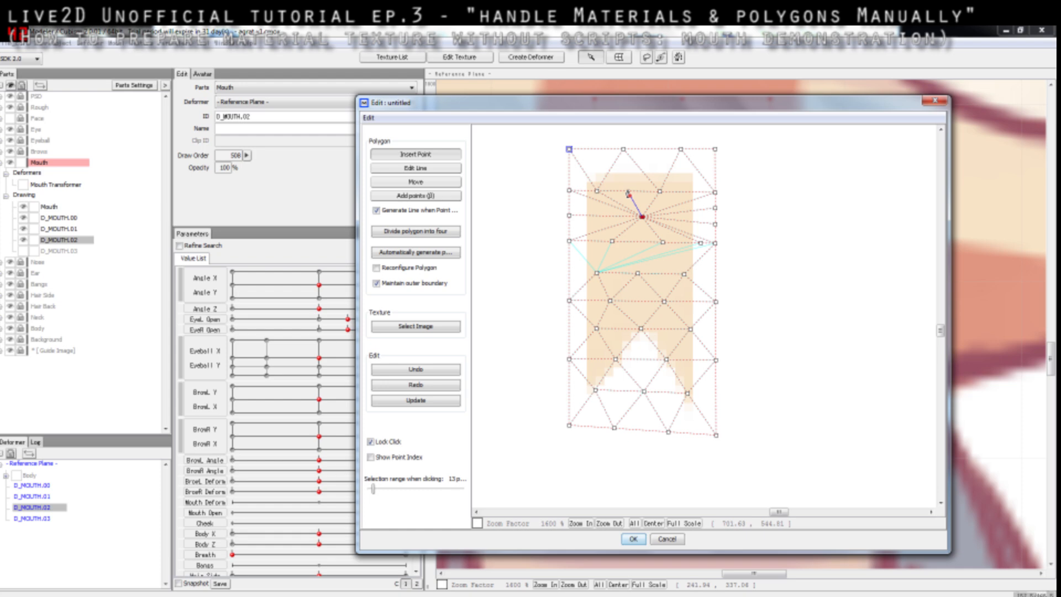
left_click(628, 192)
left_click(641, 215)
left_click(634, 539)
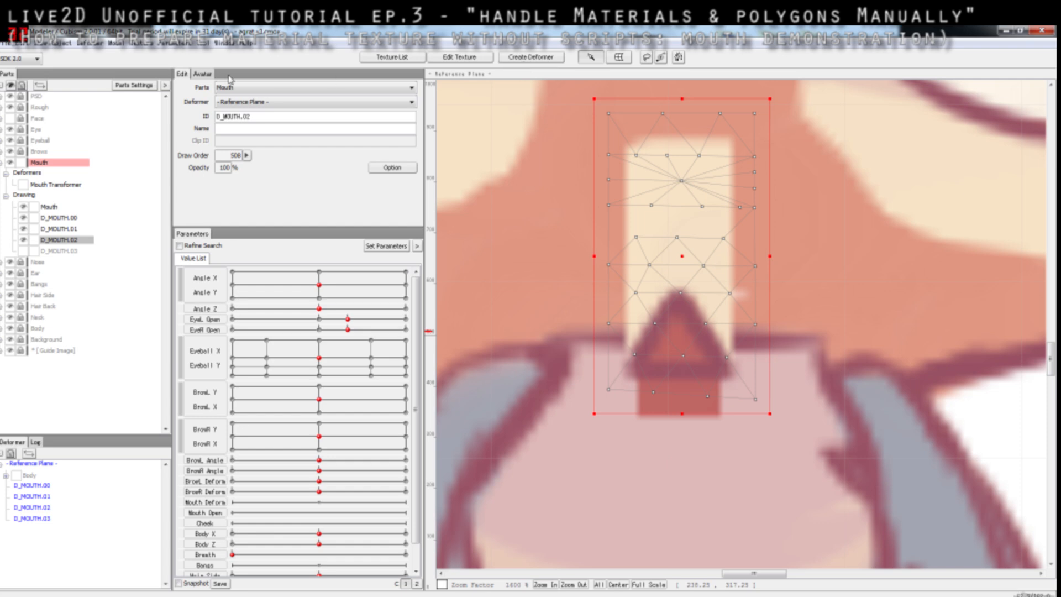
- Lock the Mouth, D_MOUTH.00, D_MOUTH.01 and D_MOUTH.03 drawings, leaving D_MOUTH.02 editable
left_click(34, 208)
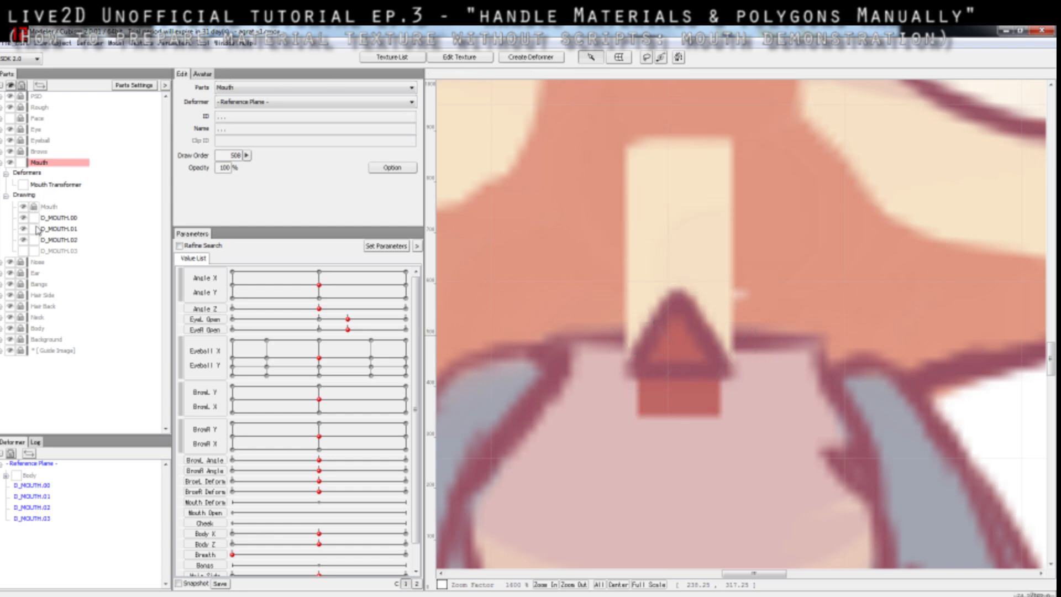
left_click(35, 228)
left_click(33, 251)
left_click(33, 218)
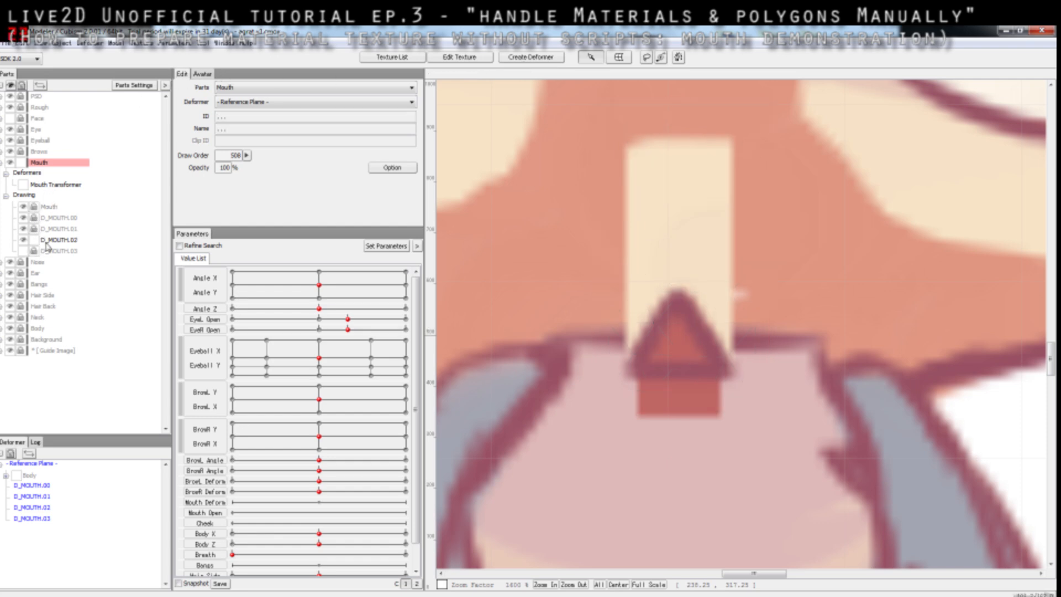
- Raise the lower rows of D_MOUTH.02's mesh points to pull the skin cover partly off the mouth
left_click(51, 241)
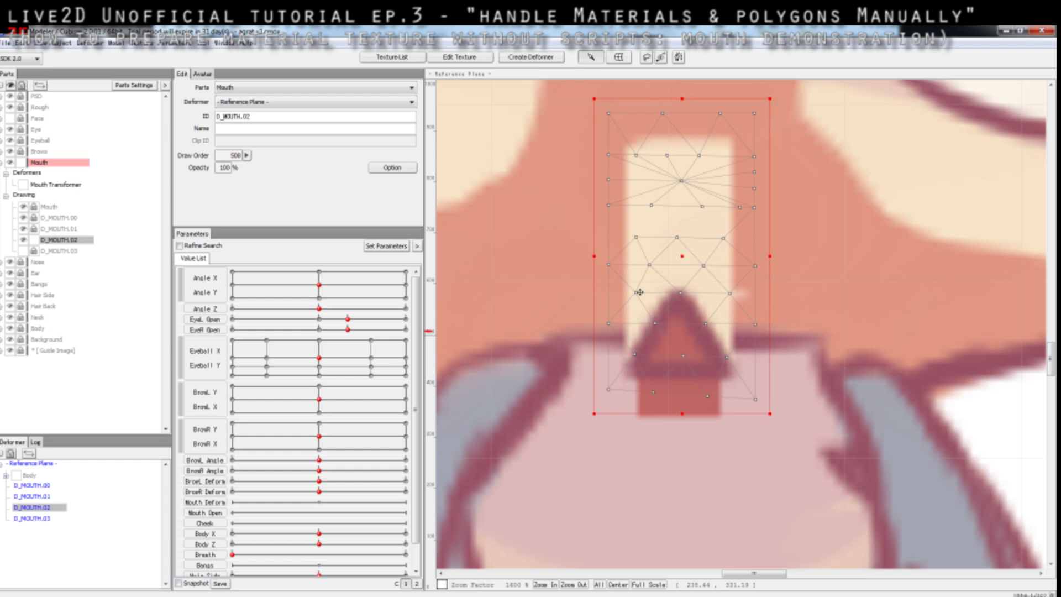
left_click_drag(560, 275, 785, 417)
left_click_drag(710, 396, 708, 376)
left_click_drag(564, 289, 755, 349)
left_click_drag(589, 301, 756, 352)
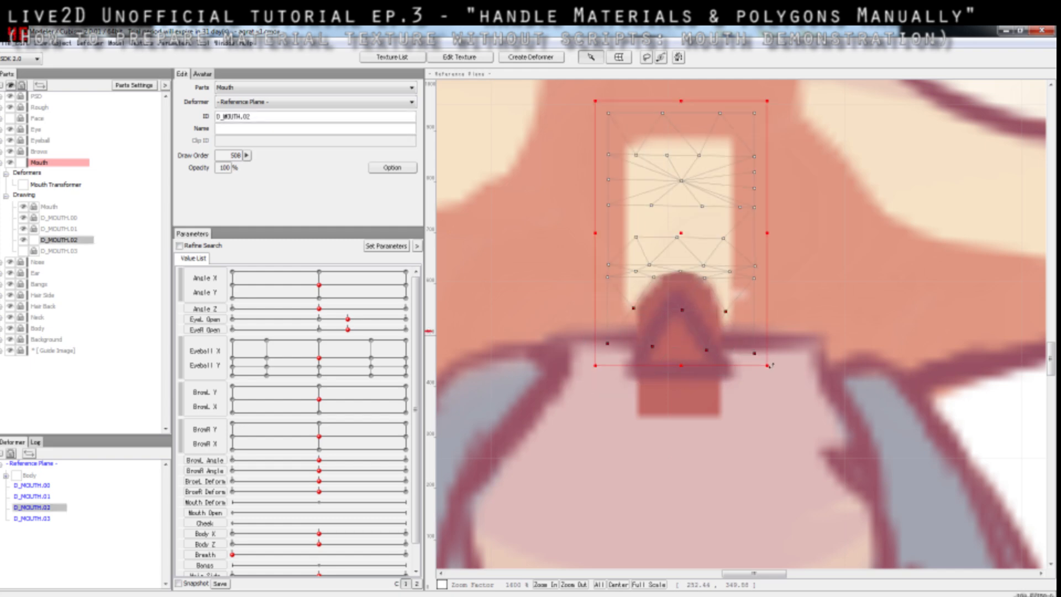
- Lift the bottom rows of D_MOUTH.02's mesh further toward the cover's middle to fully expose the mouth interior, and deselect it
left_click(758, 350)
left_click_drag(608, 326, 757, 328)
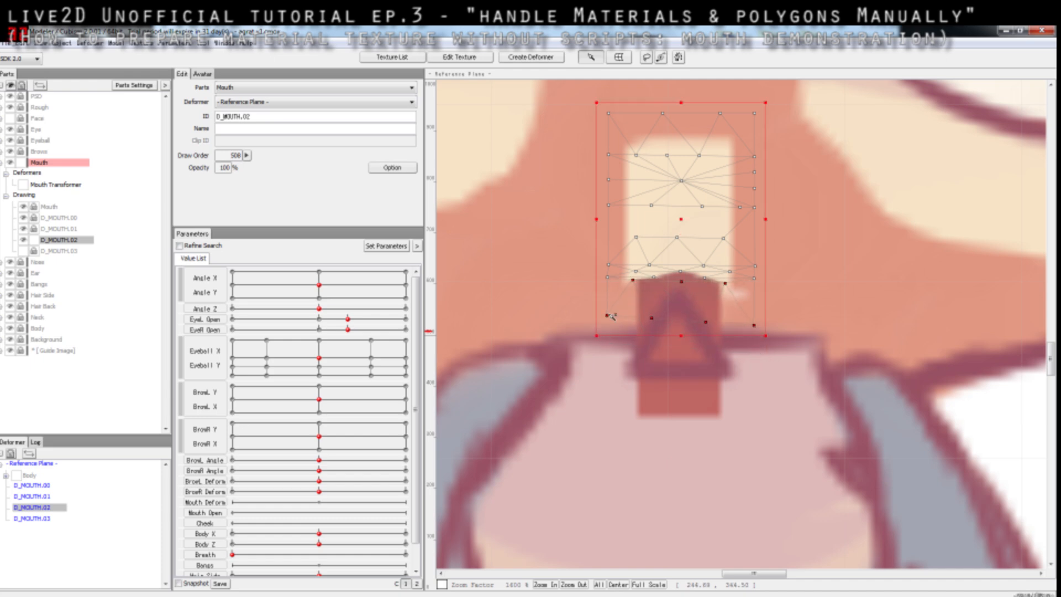
left_click(575, 307)
left_click_drag(575, 307, 753, 294)
left_click(792, 311)
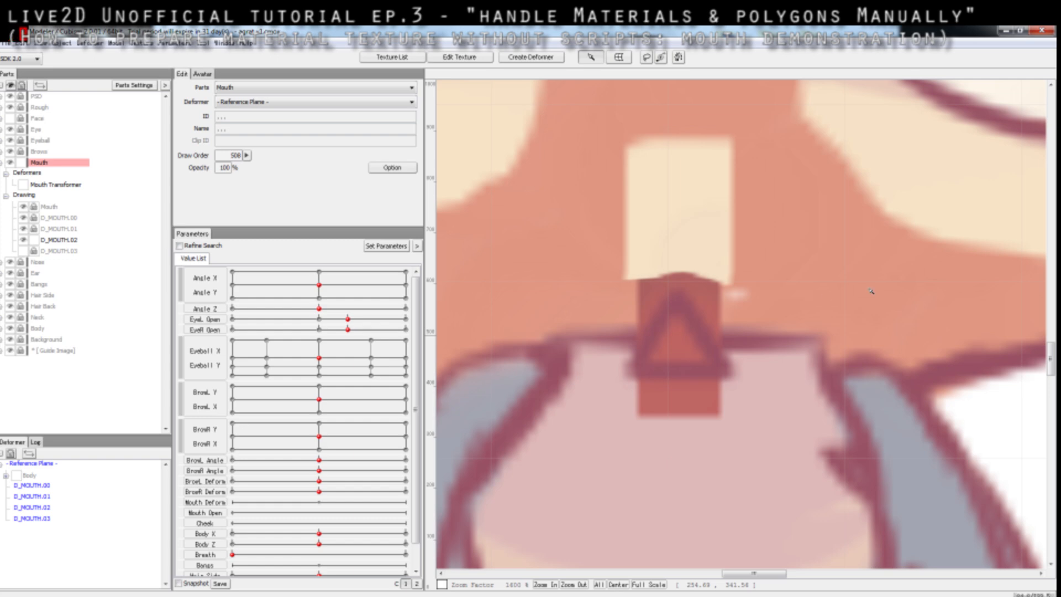
scroll(861, 274, "down", 5)
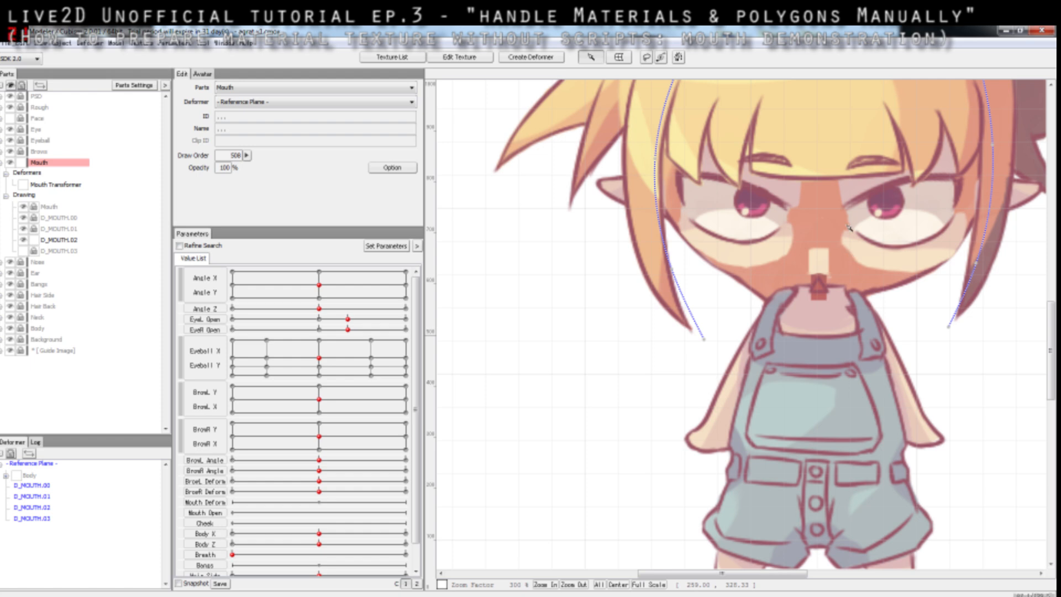
left_click_drag(847, 207, 642, 230)
scroll(707, 232, "up", 5)
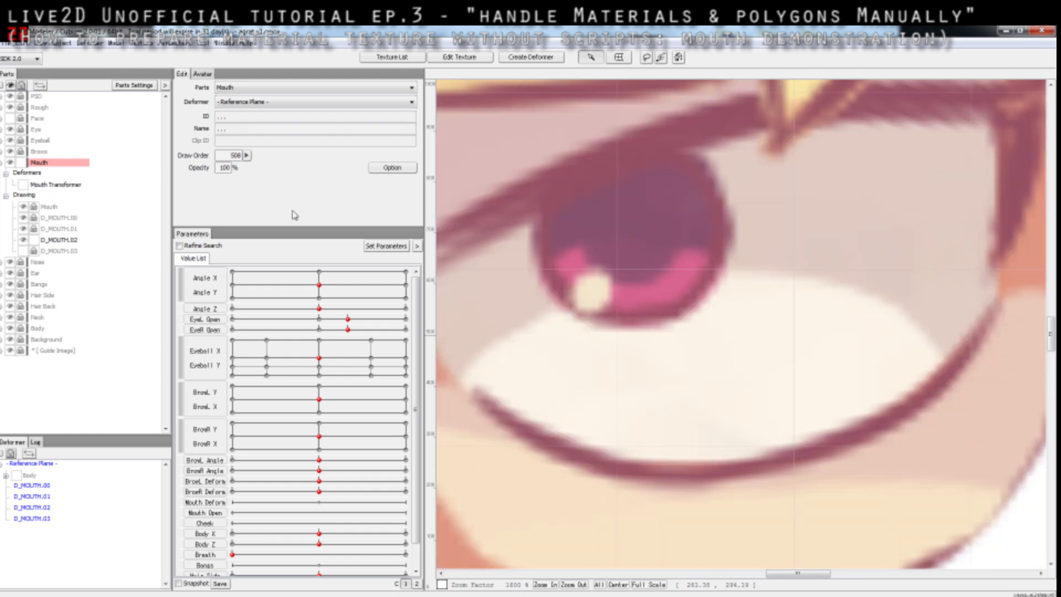
left_click(34, 131)
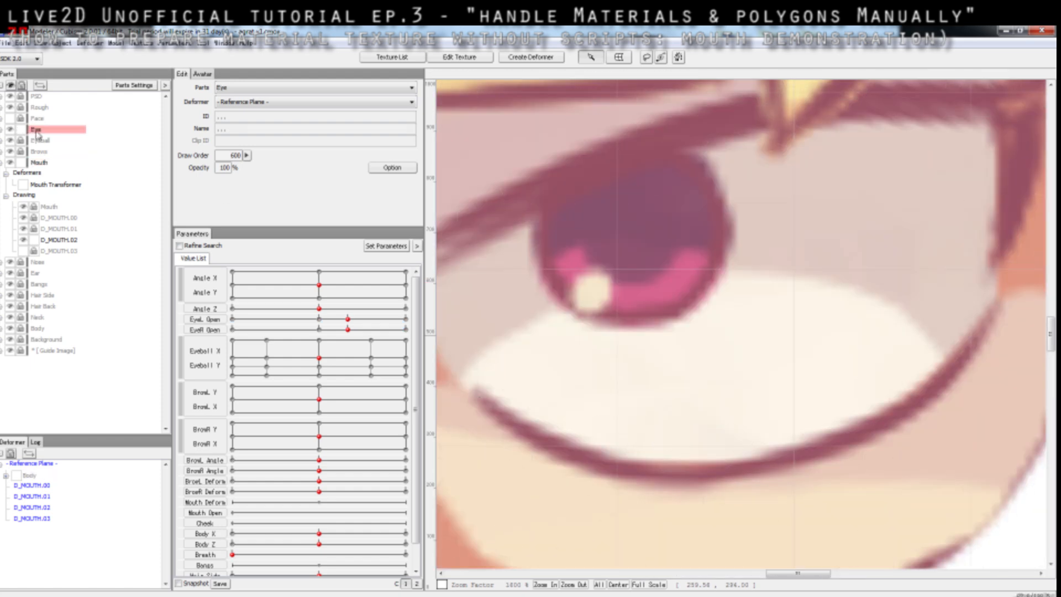
left_click(4, 130)
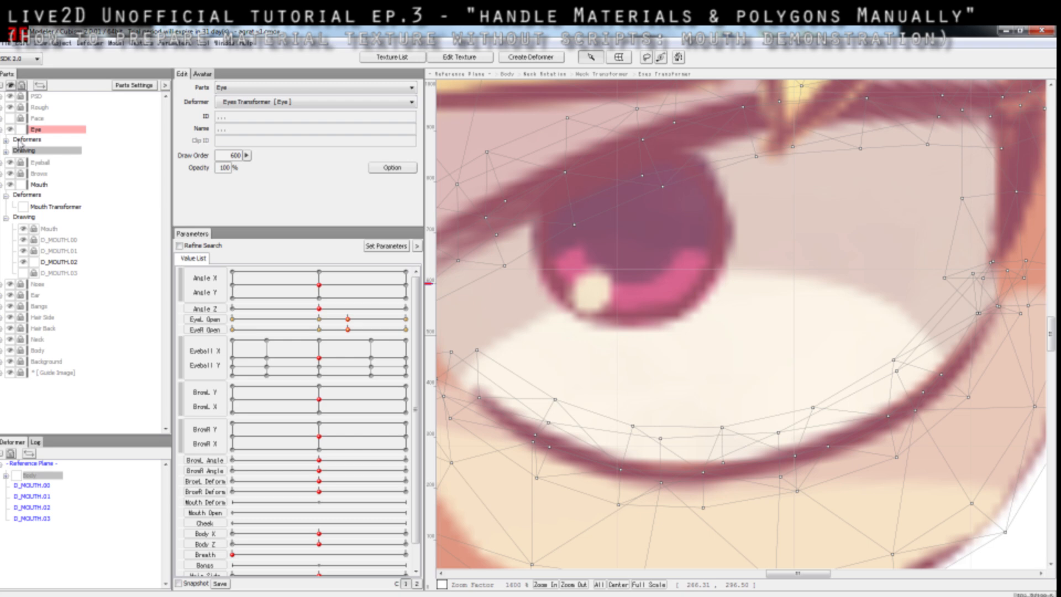
left_click(5, 151)
left_click(6, 150)
- Unlock the Eyeball part and open the Left Iris drawing's polygon mesh for editing
left_click(32, 162)
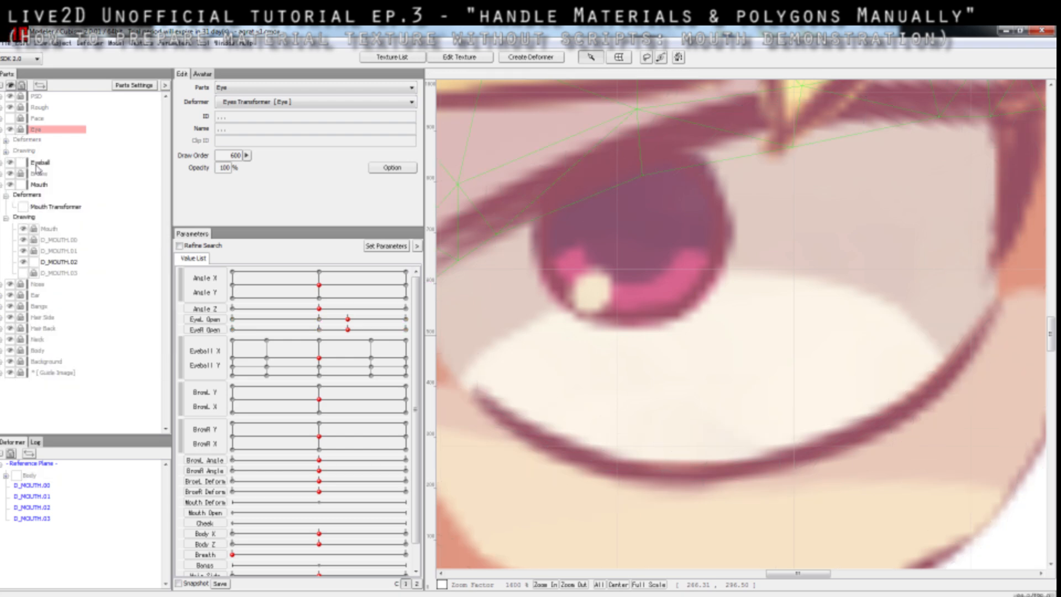
left_click(4, 162)
left_click(6, 184)
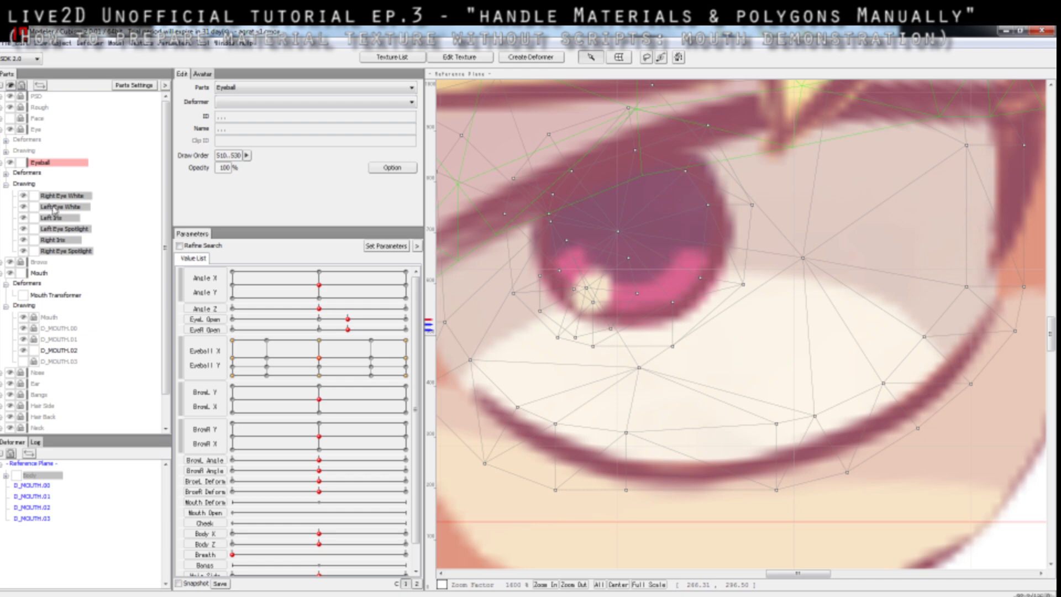
left_click(60, 221)
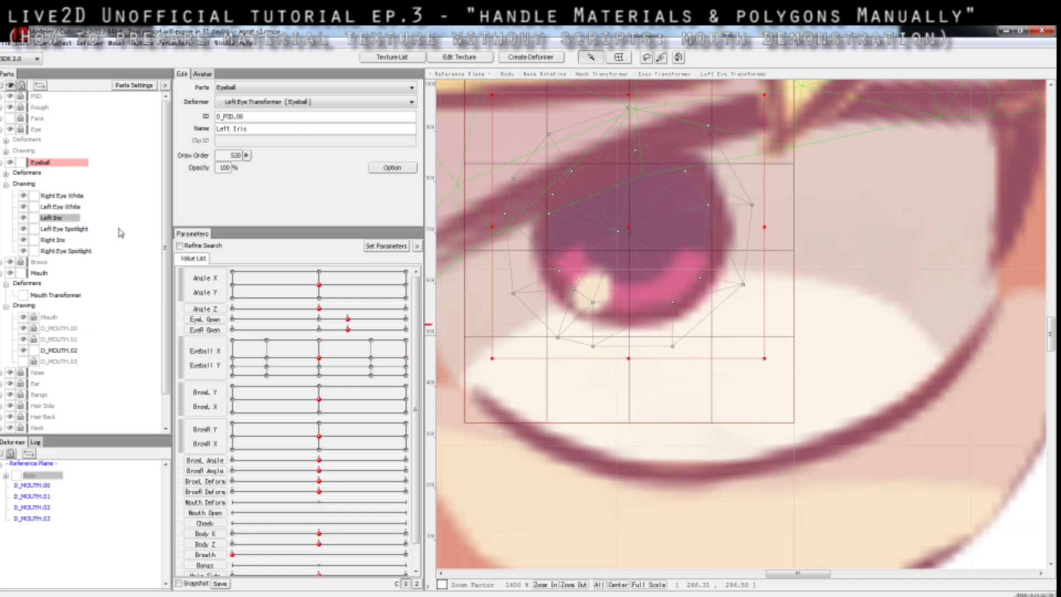
double_click(623, 235)
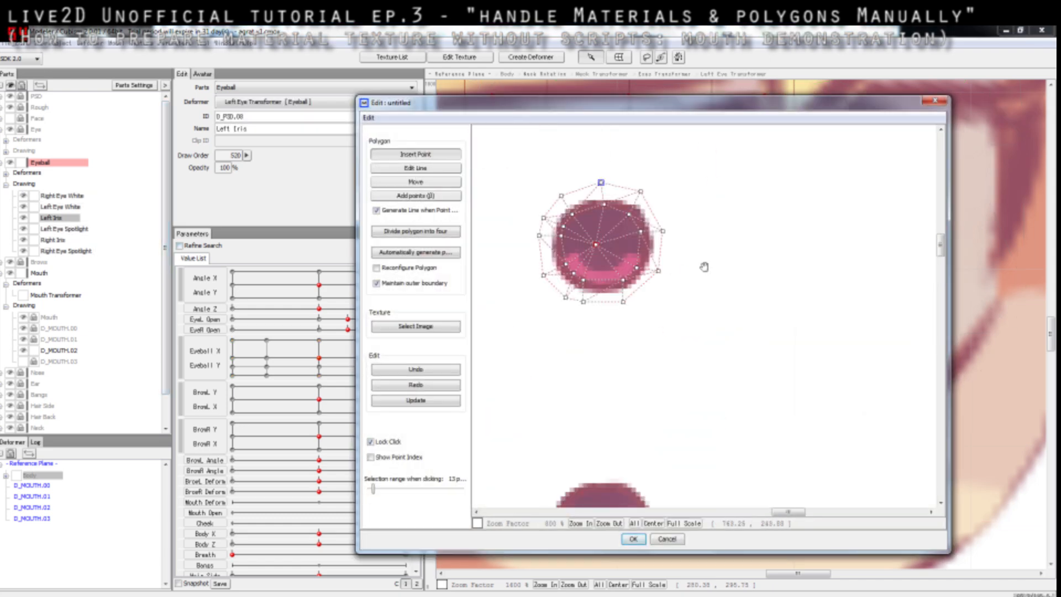
left_click_drag(704, 267, 738, 287)
scroll(642, 279, "up", 2)
scroll(641, 280, "down", 1)
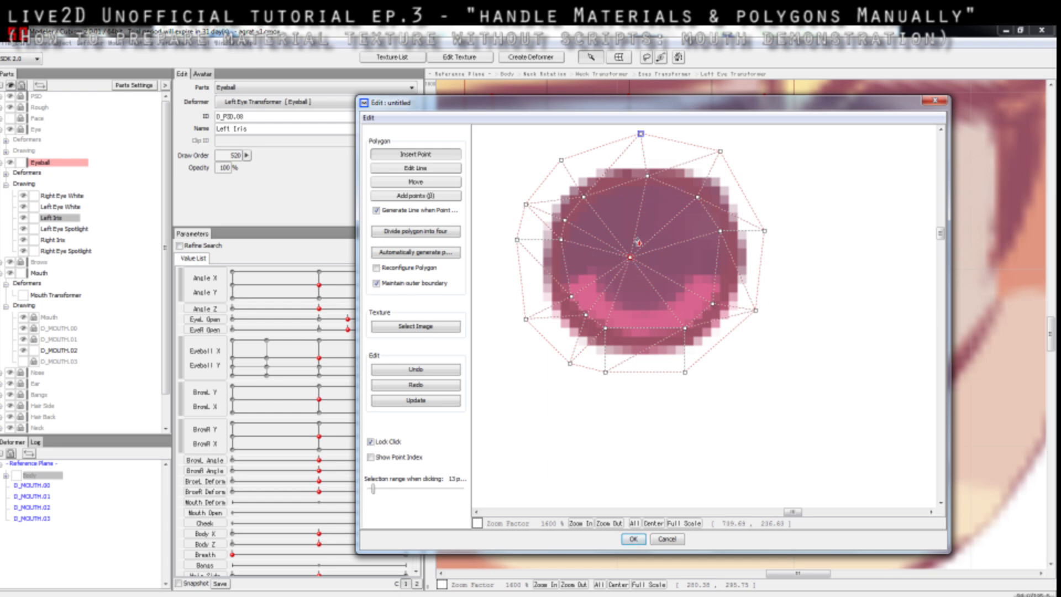
- Delete the ring of inner points from the Left Iris mesh, keeping the central point and the outer boundary
left_click(583, 200, "alt")
left_click(564, 221, "alt")
left_click(561, 239, "alt")
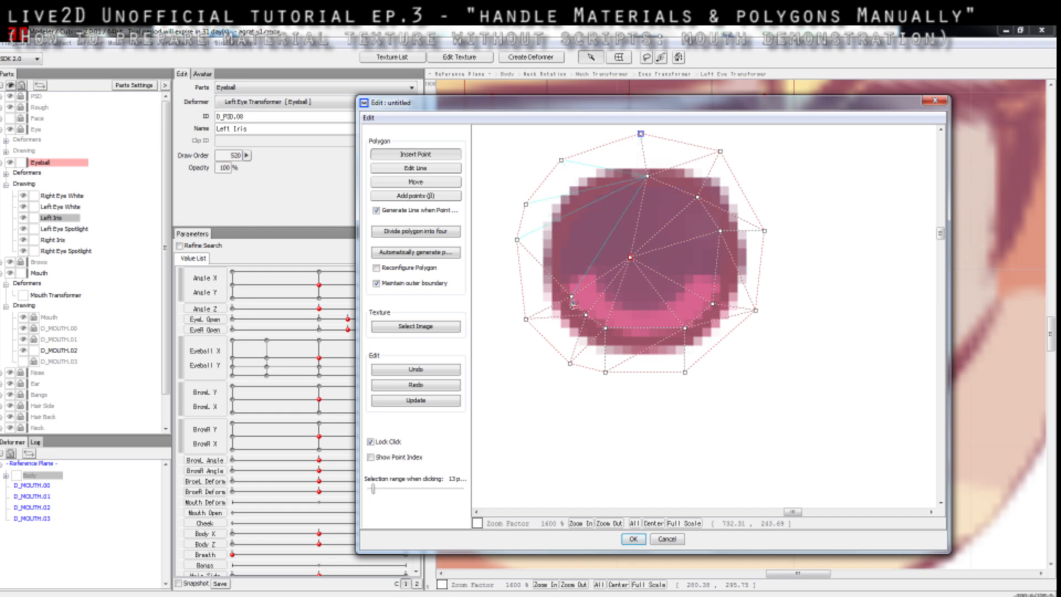
left_click(572, 297, "alt")
left_click(586, 315, "alt")
left_click(606, 329, "alt")
left_click(686, 329, "alt")
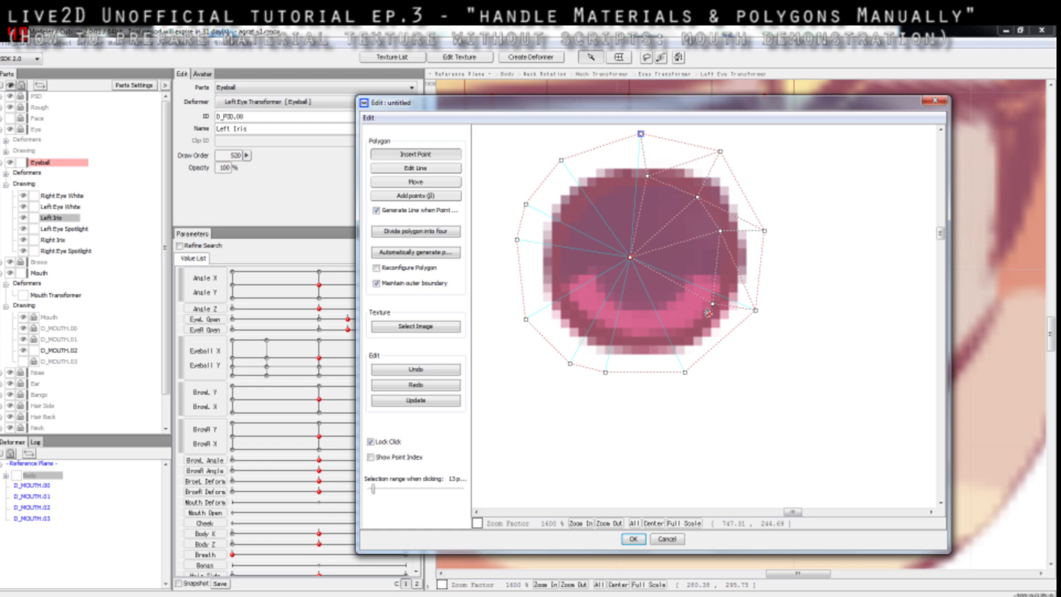
left_click(712, 305, "alt")
left_click(720, 232, "alt")
left_click(697, 198, "alt")
left_click(647, 176, "alt")
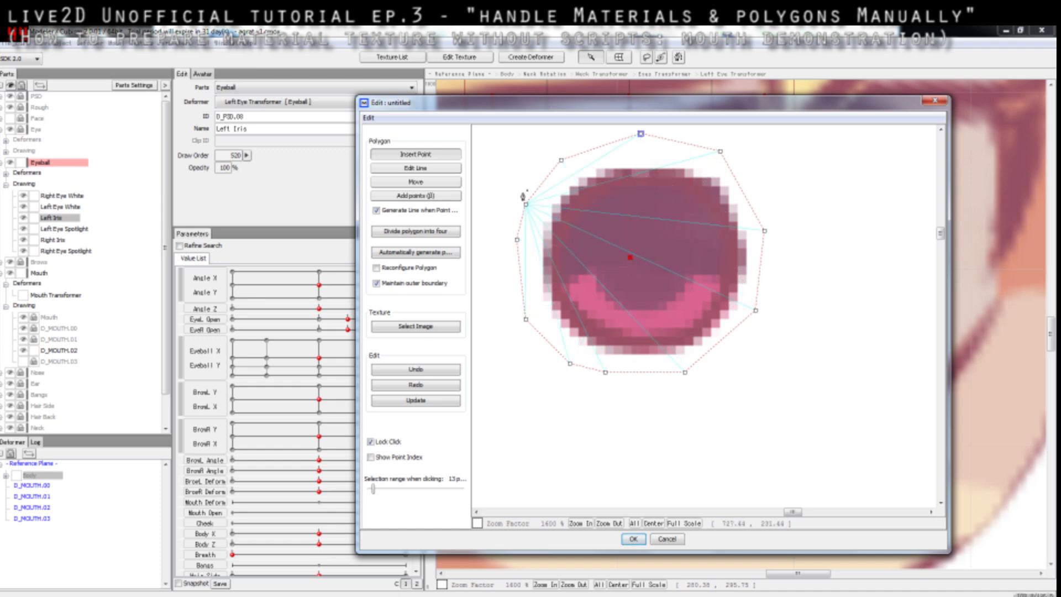
- Connect the iris's central point to every outer boundary point with radial lines
left_click(539, 187)
left_click(519, 239)
left_click(561, 161)
left_click(640, 135)
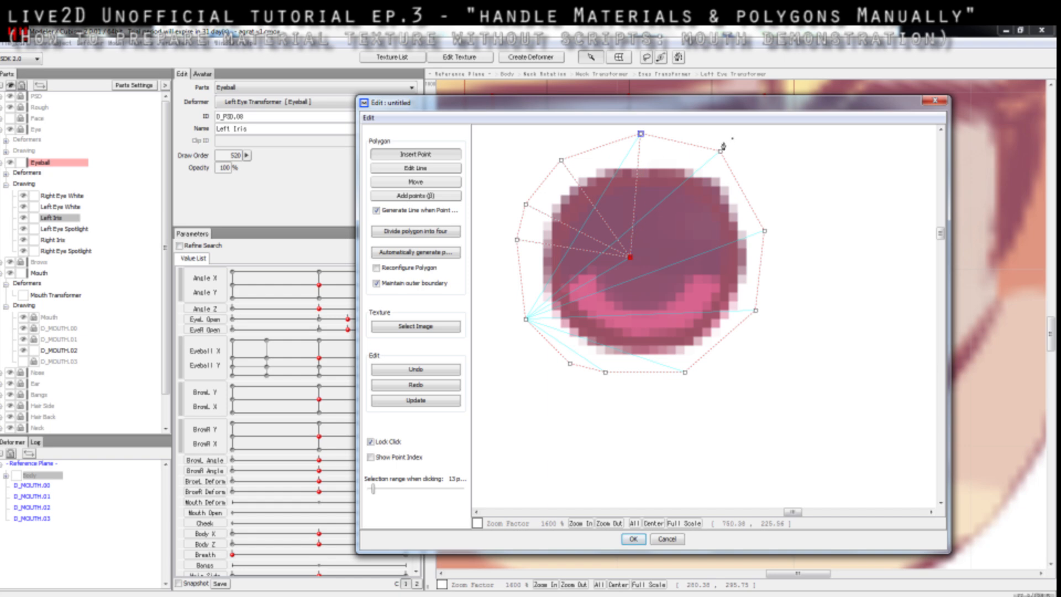
left_click(720, 152)
left_click(764, 231)
left_click(756, 310)
left_click(685, 372)
left_click(606, 373)
left_click(570, 364)
left_click(526, 319)
left_click(630, 259)
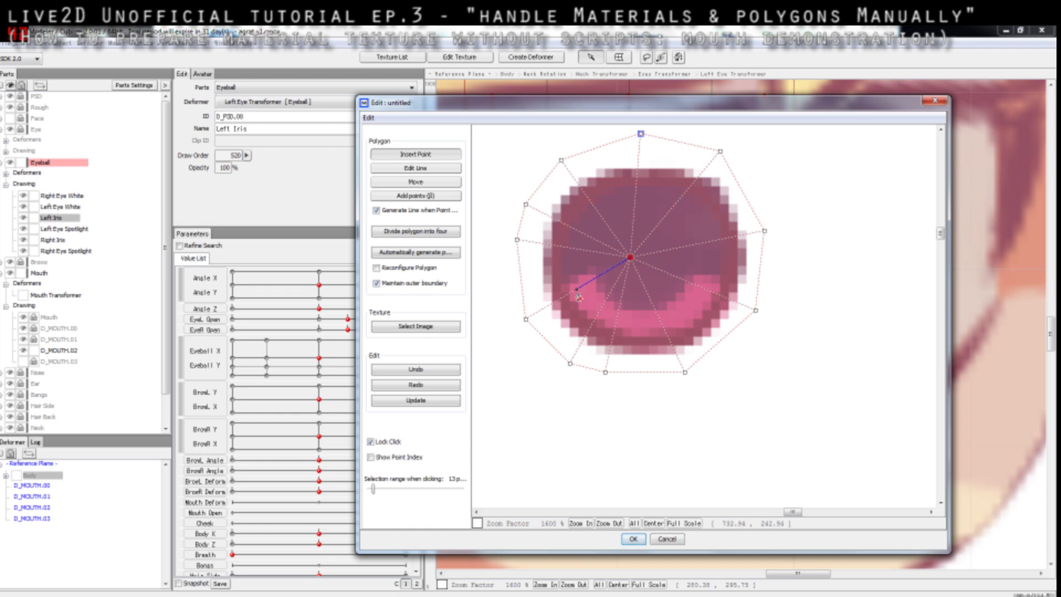
- Insert a new ring of inner points on the radial lines around the iris's central point
left_click(576, 289)
left_click(568, 248)
left_click(578, 230)
left_click(599, 212)
left_click(635, 203)
left_click(678, 201)
left_click(719, 240)
left_click(720, 296)
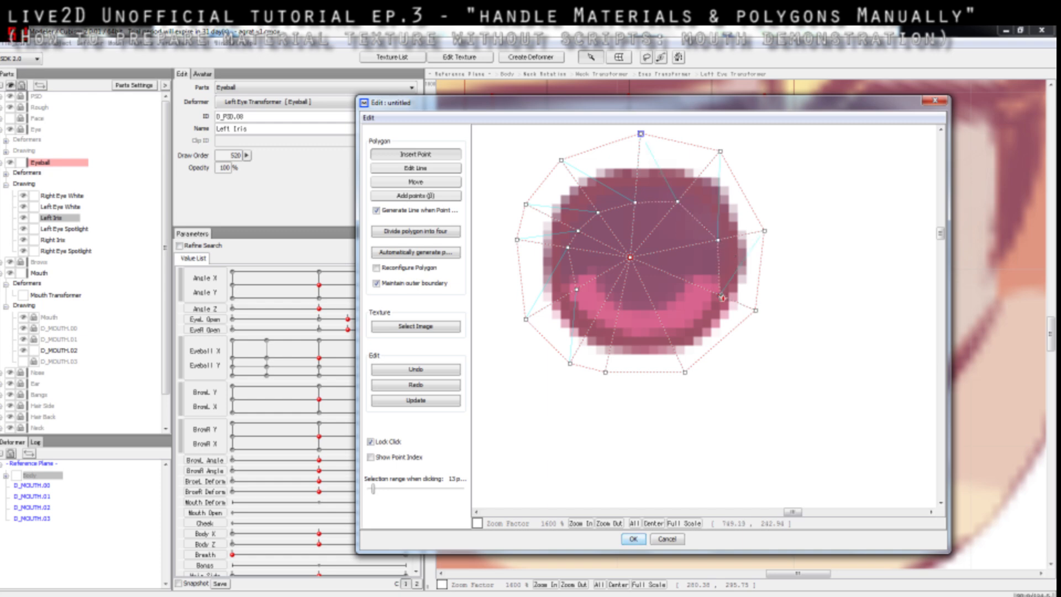
left_click(671, 326)
left_click(666, 332)
left_click(616, 325)
left_click(598, 315)
- Add outer boundary points between the existing ones along the iris's left and upper-left edge, linking them to the inner ring
left_click(520, 275)
left_click(520, 225)
left_click(578, 231)
left_click(544, 182)
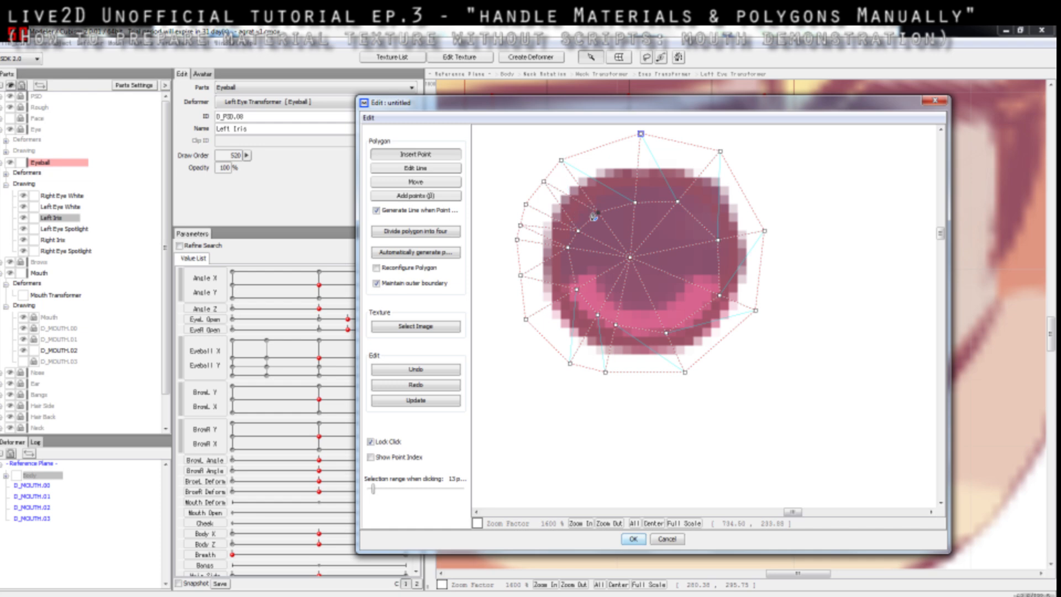
left_click(601, 147)
left_click(635, 203)
- Link the inner ring to new boundary points along the iris's upper-right and right edge, and discard the iris mesh edits
left_click(671, 141)
left_click(678, 201)
left_click(738, 183)
left_click(720, 239)
left_click(759, 275)
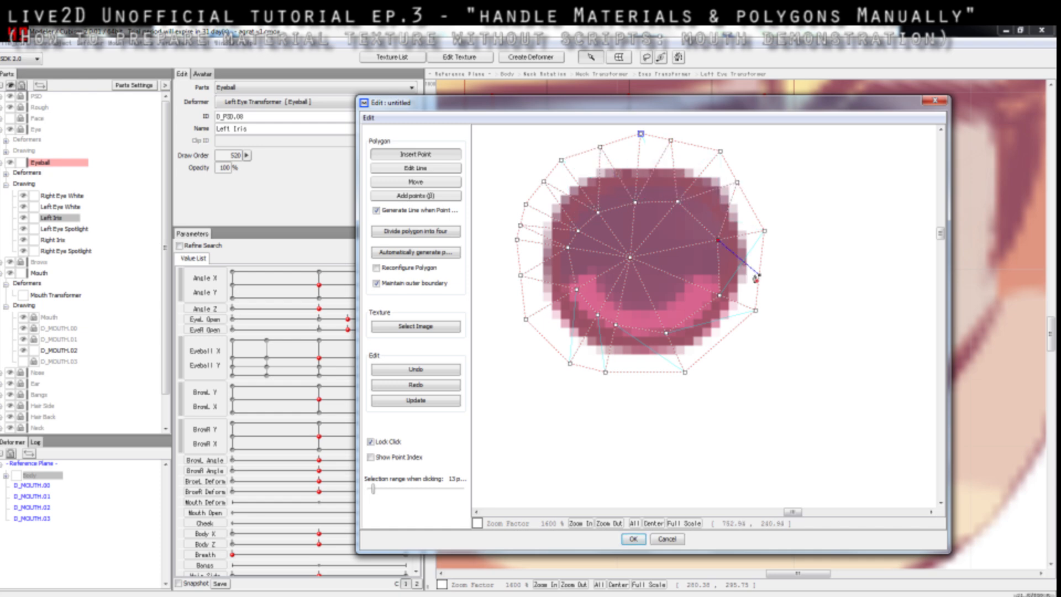
left_click(721, 296)
left_click(681, 537)
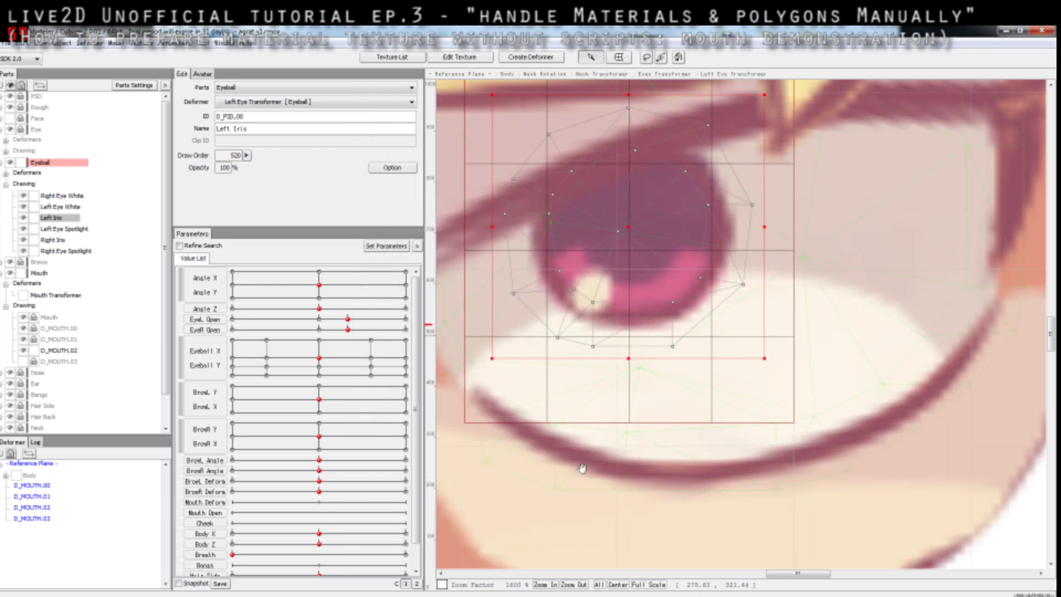